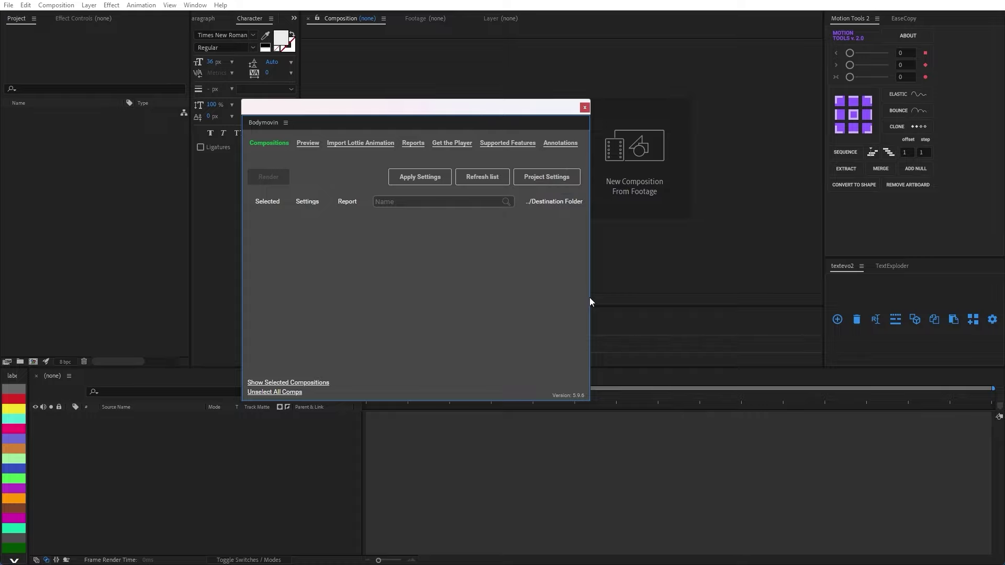
Widen the Bodymovin window and look over the description on the Bodymovin - Lottie product page of aescripts + aeplugins
{"action": "left_click_drag", "start_coordinate": [592, 297], "coordinate": [620, 316]}
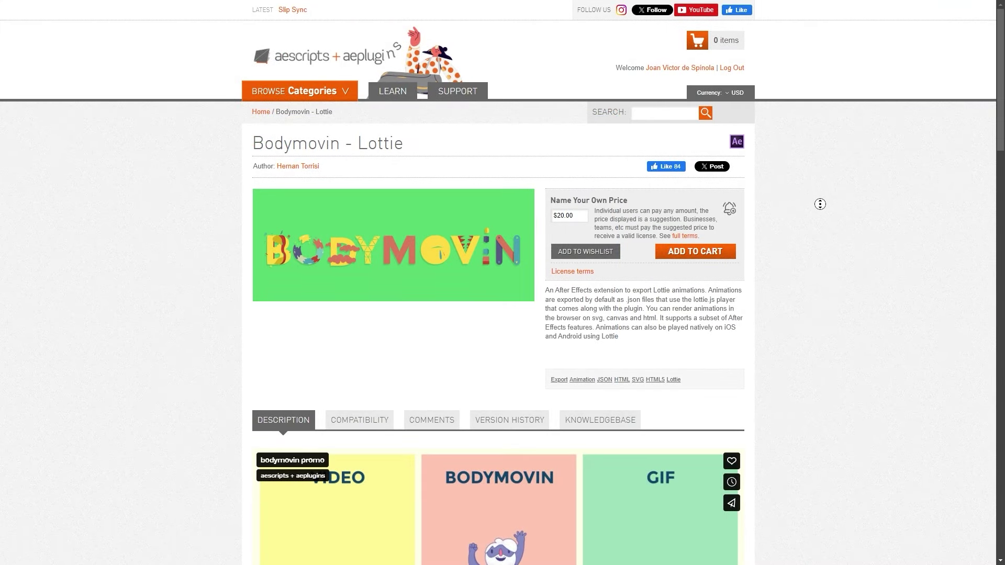
{"action": "scroll", "coordinate": [820, 210], "scroll_direction": "down", "scroll_amount": 1}
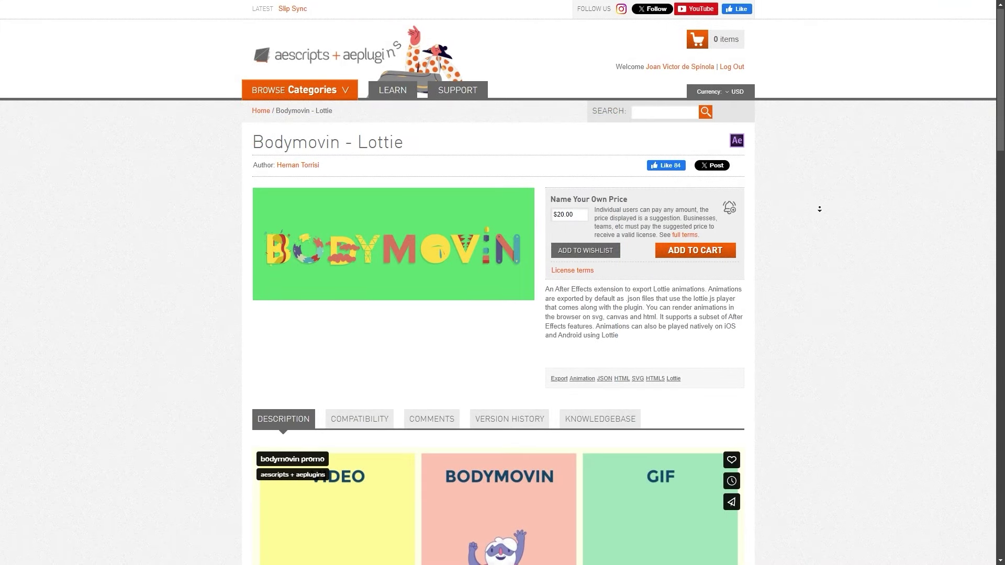
{"action": "scroll", "coordinate": [820, 209], "scroll_direction": "down", "scroll_amount": 1}
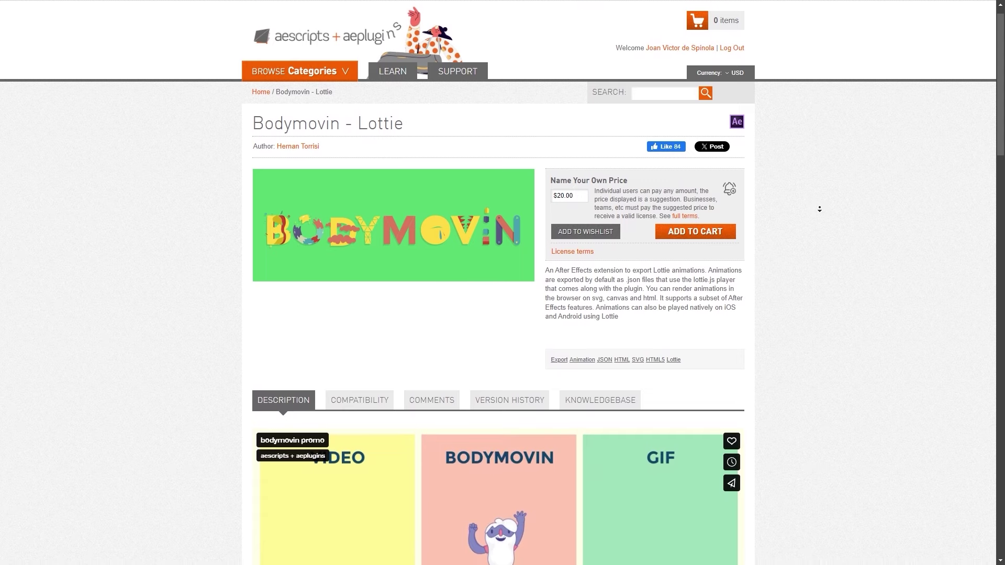
{"action": "scroll", "coordinate": [820, 209], "scroll_direction": "down", "scroll_amount": 1}
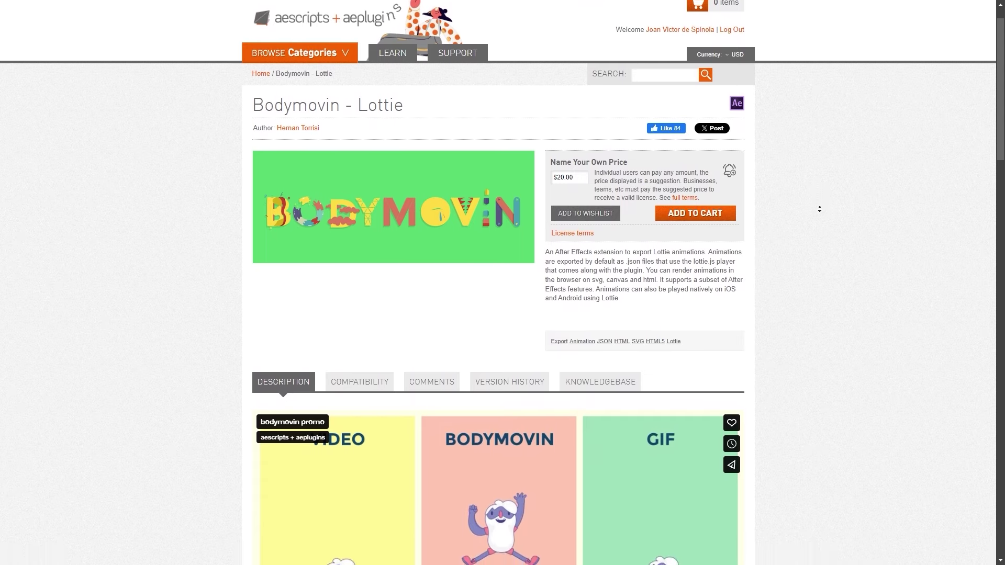
{"action": "scroll", "coordinate": [820, 210], "scroll_direction": "down", "scroll_amount": 1}
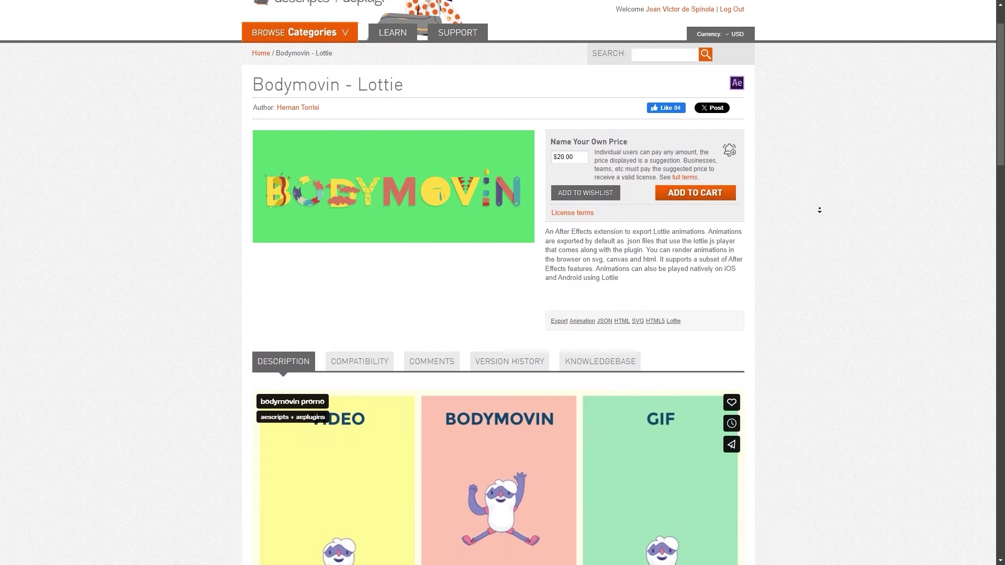
{"action": "scroll", "coordinate": [820, 210], "scroll_direction": "down", "scroll_amount": 1}
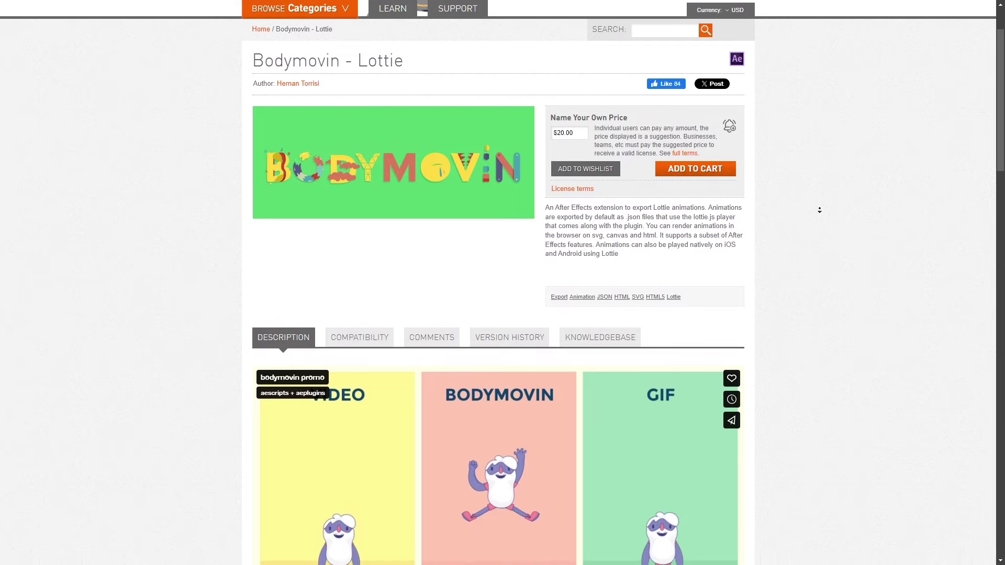
{"action": "scroll", "coordinate": [819, 210], "scroll_direction": "down", "scroll_amount": 1}
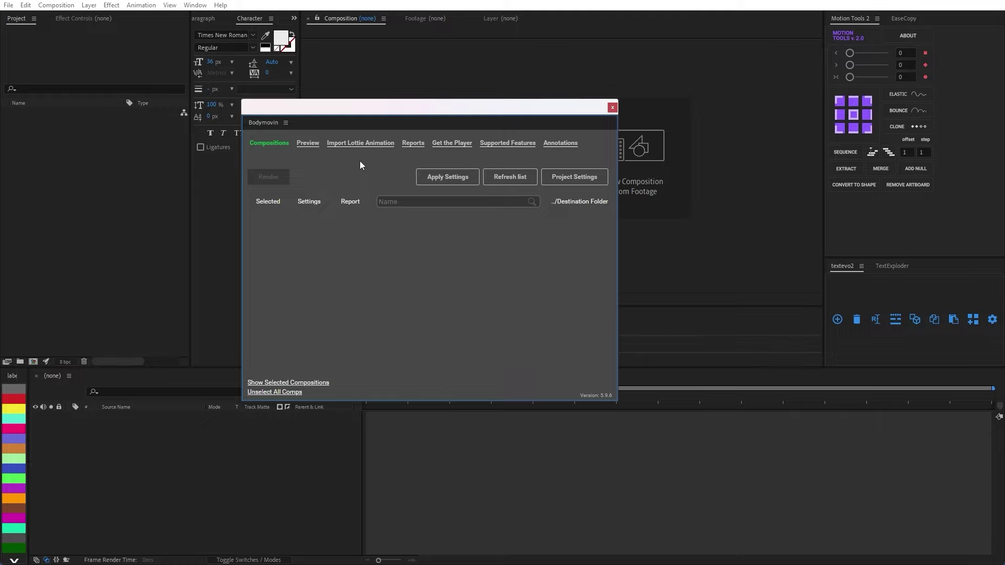
Close the Bodymovin window and begin a new composition named Start
{"action": "left_click", "coordinate": [612, 108]}
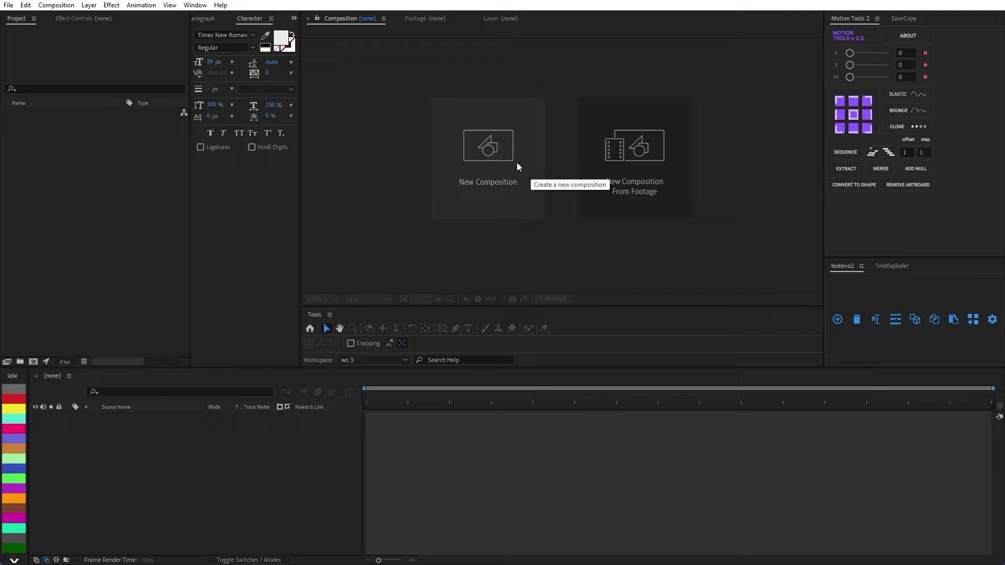
{"action": "left_click", "coordinate": [467, 151]}
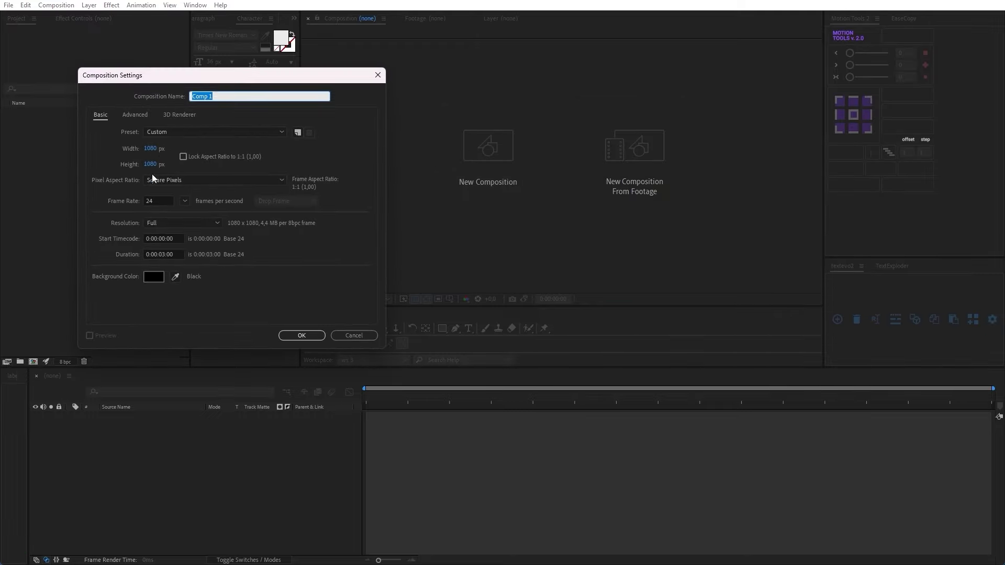
{"action": "left_click", "coordinate": [292, 97]}
{"action": "key", "text": "ctrl+a"}
{"action": "type", "text": "Start"}
Set the new composition's frame rate to 60 fps and its duration to 5 seconds, and create it
{"action": "left_click", "coordinate": [172, 199]}
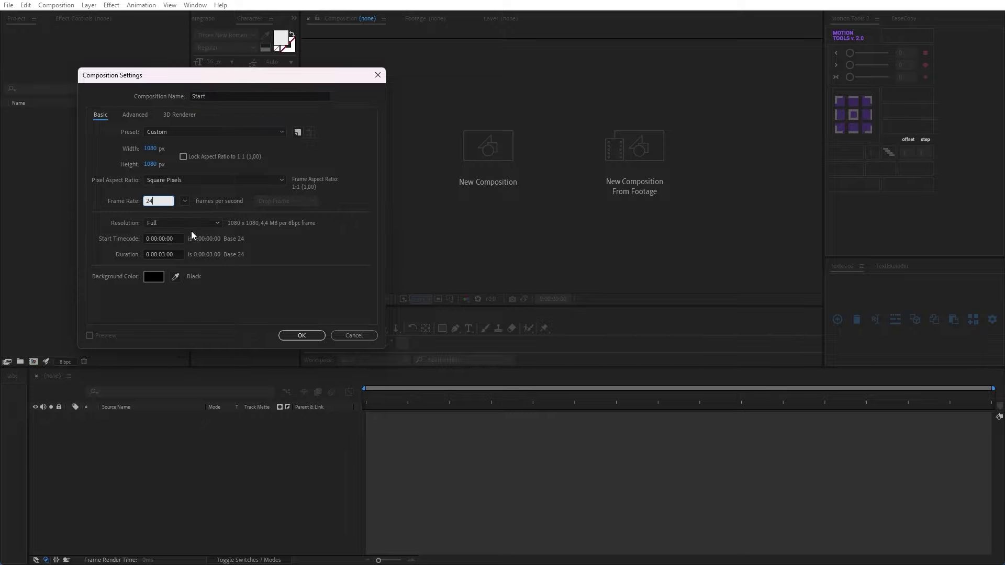
{"action": "type", "text": "60"}
{"action": "left_click", "coordinate": [193, 214]}
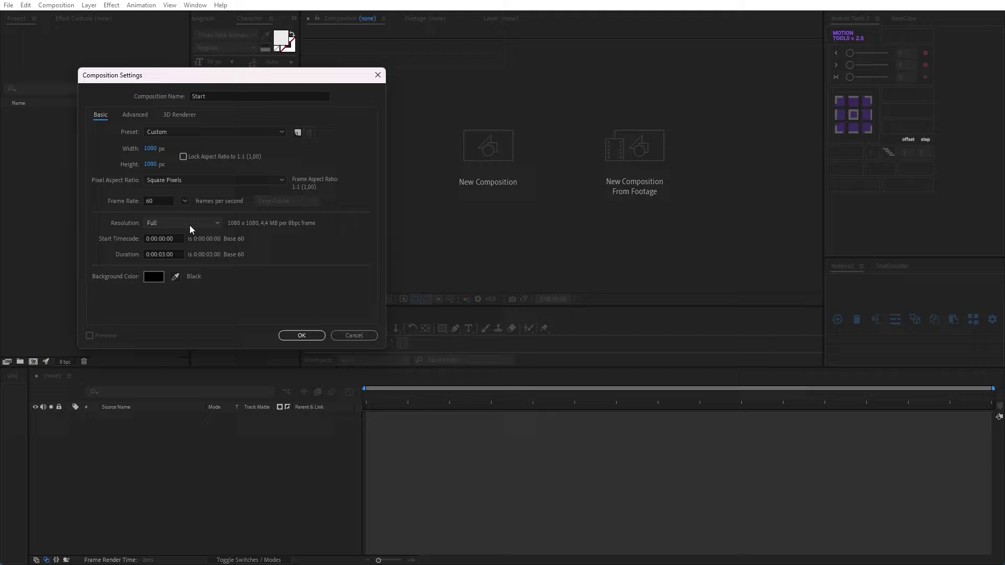
{"action": "left_click", "coordinate": [162, 255]}
{"action": "left_click", "coordinate": [295, 336]}
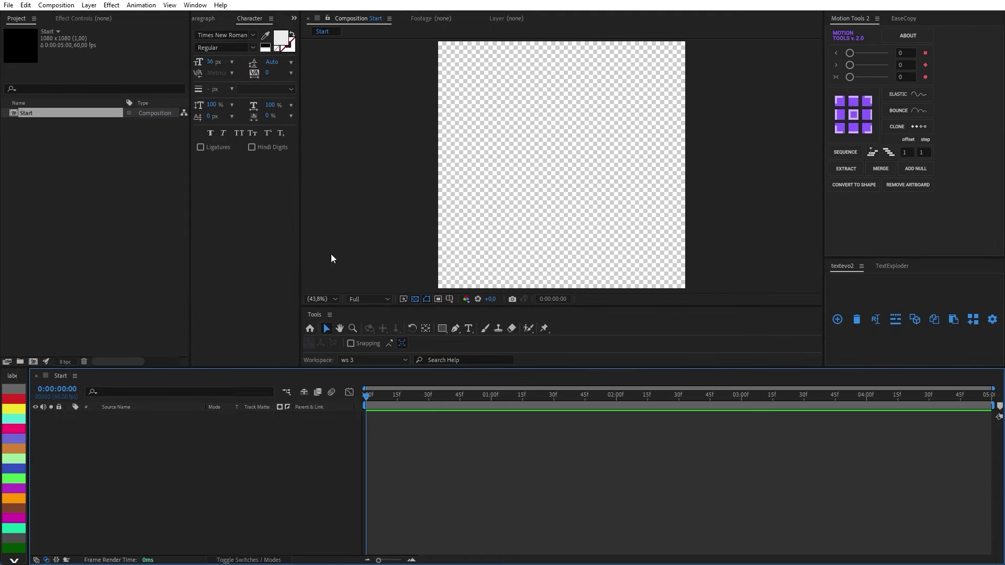
{"action": "right_click", "coordinate": [64, 164]}
{"action": "left_click", "coordinate": [93, 192]}
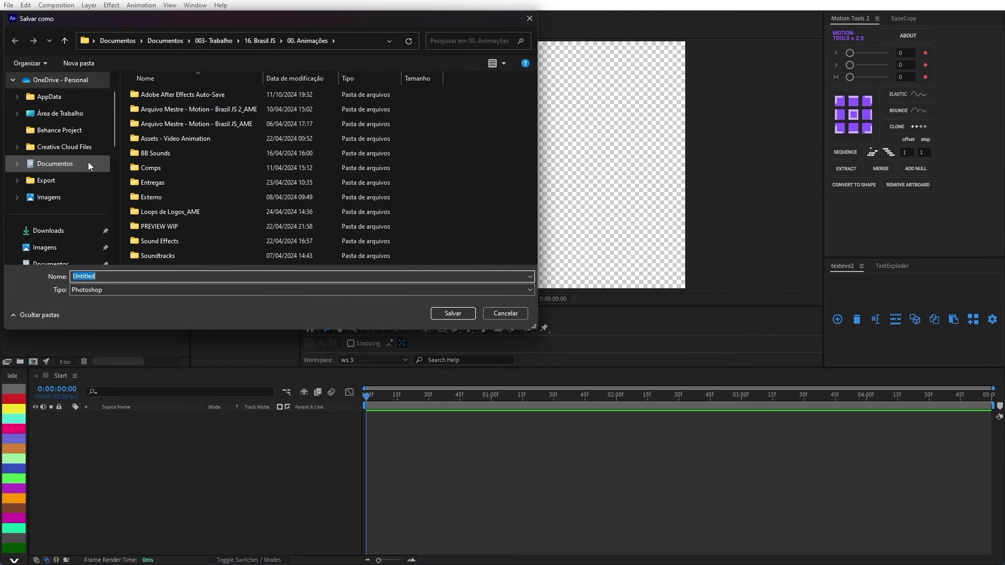
{"action": "key", "text": "Escape"}
Create a project folder named Comps and move the Start composition into it
{"action": "right_click", "coordinate": [88, 175]}
{"action": "left_click", "coordinate": [111, 191]}
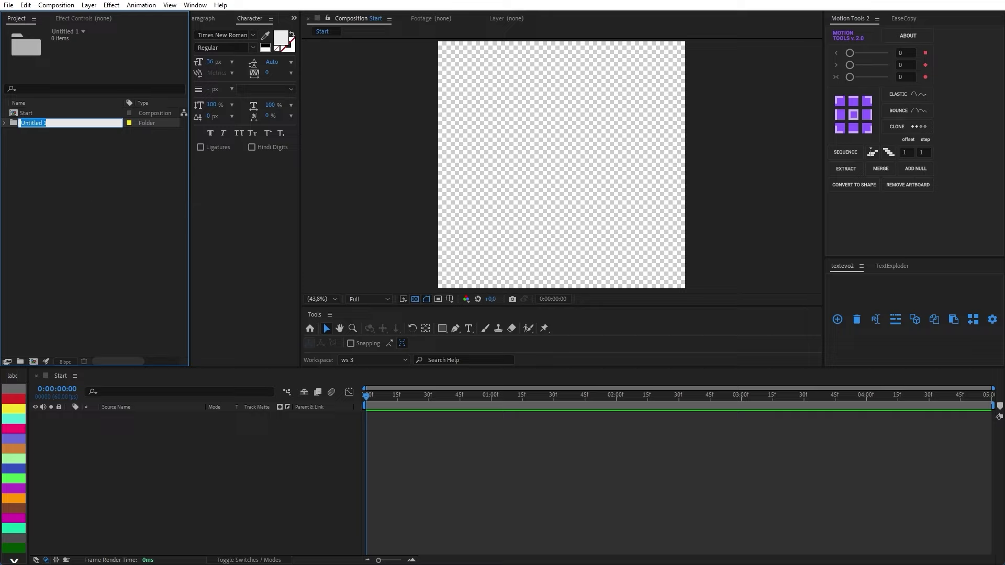
{"action": "type", "text": "Comps"}
{"action": "key", "text": "Return"}
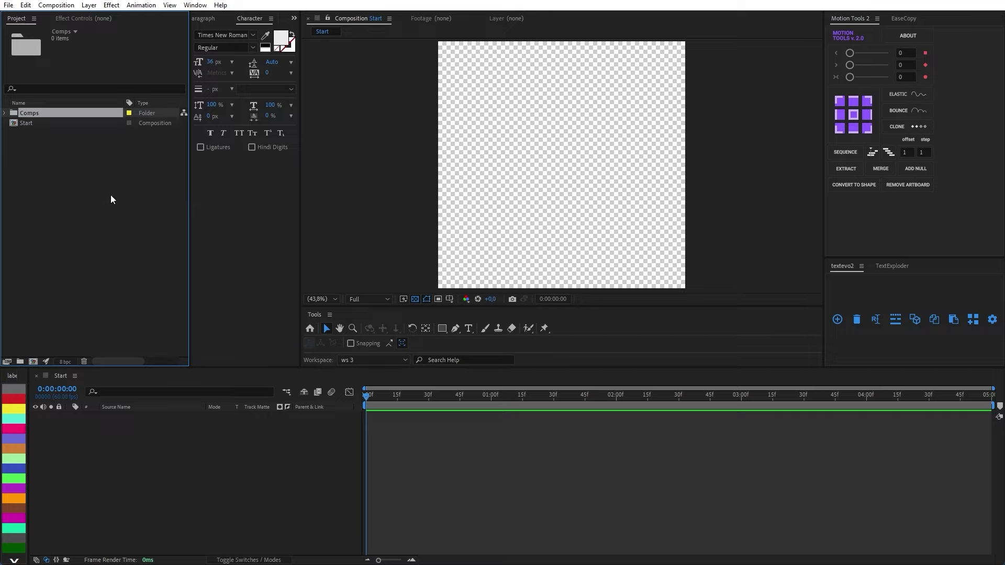
{"action": "left_click_drag", "start_coordinate": [74, 125], "coordinate": [68, 114]}
Turn off the viewer's transparency grid and add an ellipse shape layer that fills the composition
{"action": "left_click", "coordinate": [436, 282]}
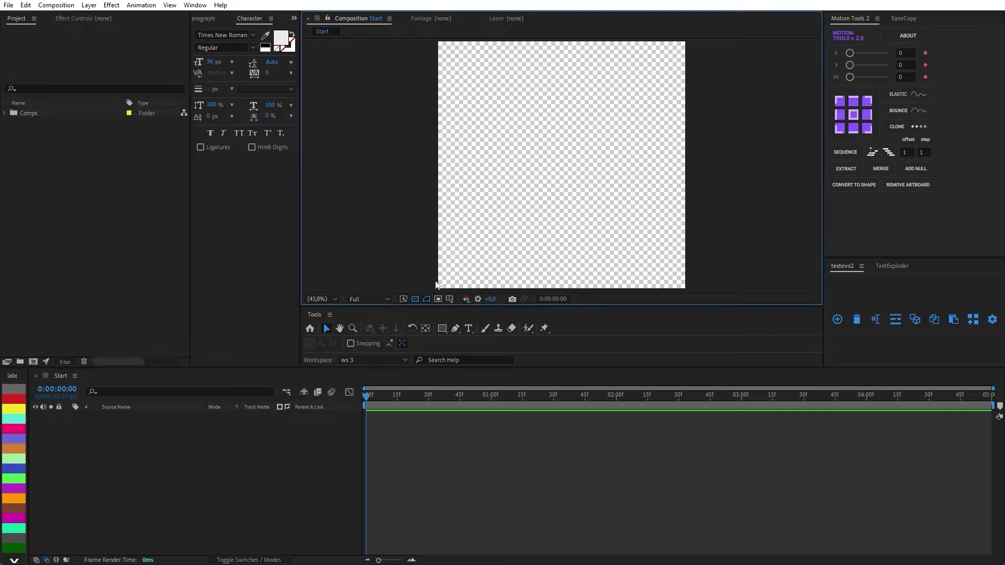
{"action": "left_click", "coordinate": [414, 299]}
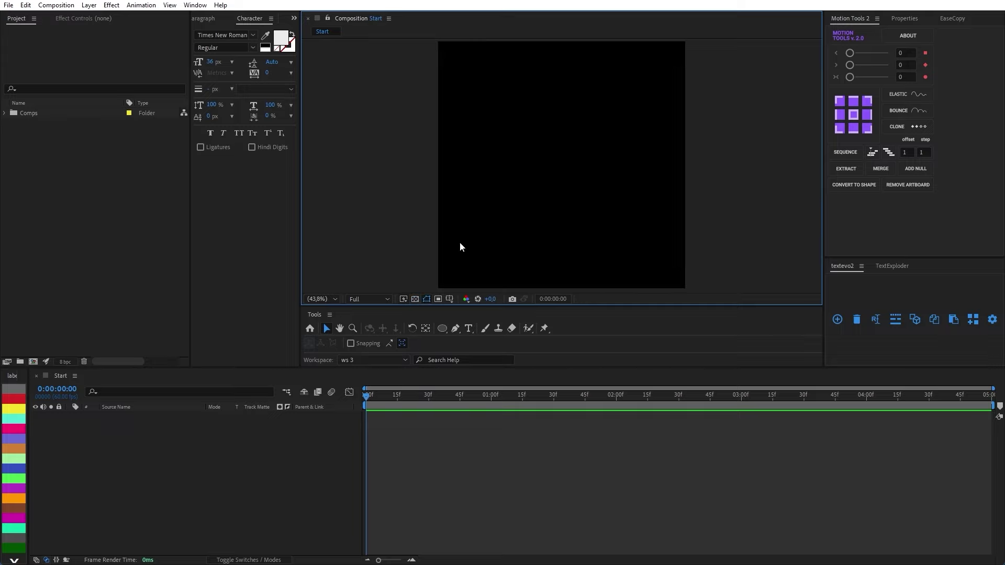
{"action": "left_click", "coordinate": [442, 328]}
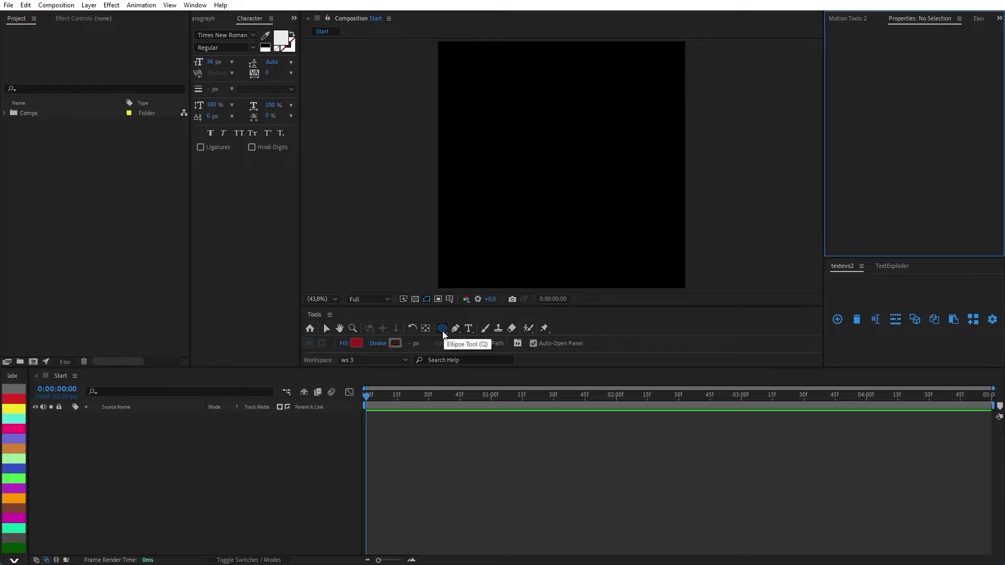
{"action": "double_click", "coordinate": [442, 330]}
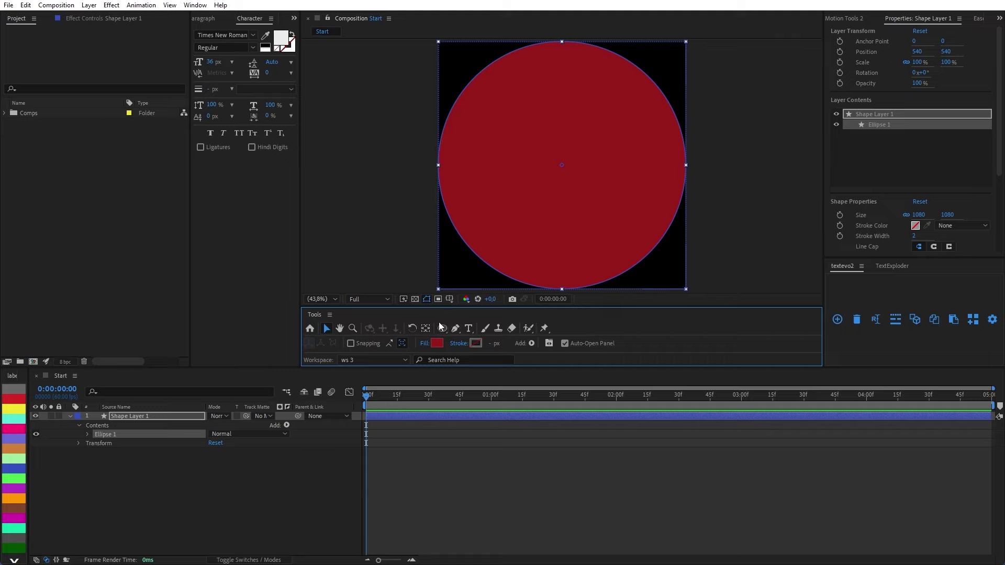
{"action": "key", "text": "v"}
{"action": "left_click", "coordinate": [622, 172]}
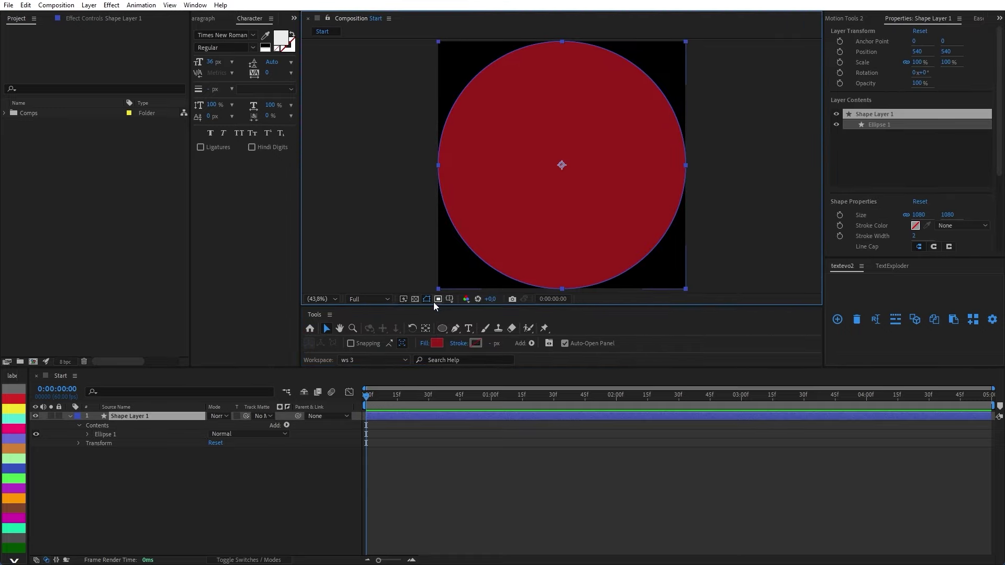
Set the ellipse path's size to 300 by 300
{"action": "key", "text": "u"}
{"action": "key", "text": "u"}
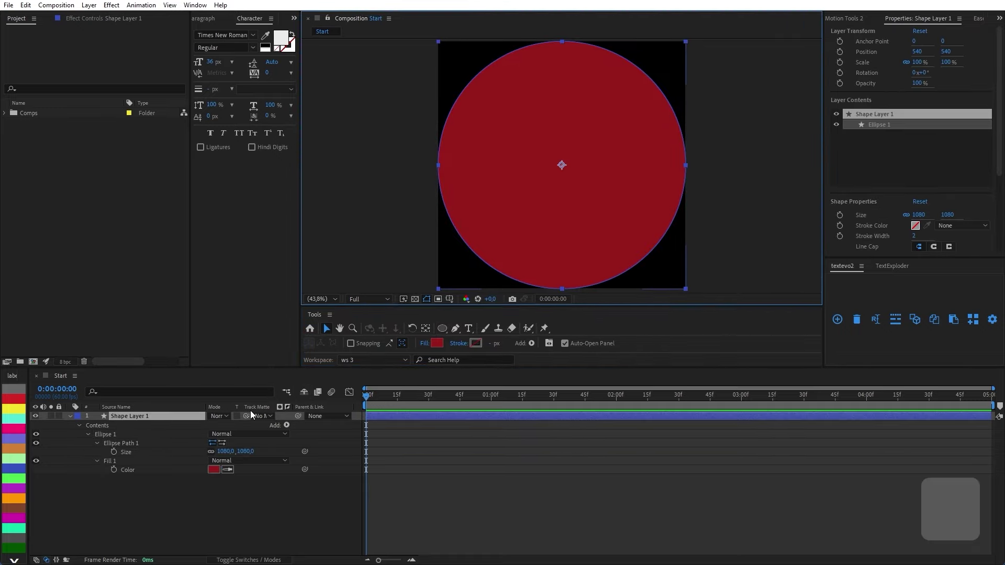
{"action": "left_click", "coordinate": [226, 451]}
{"action": "type", "text": "300"}
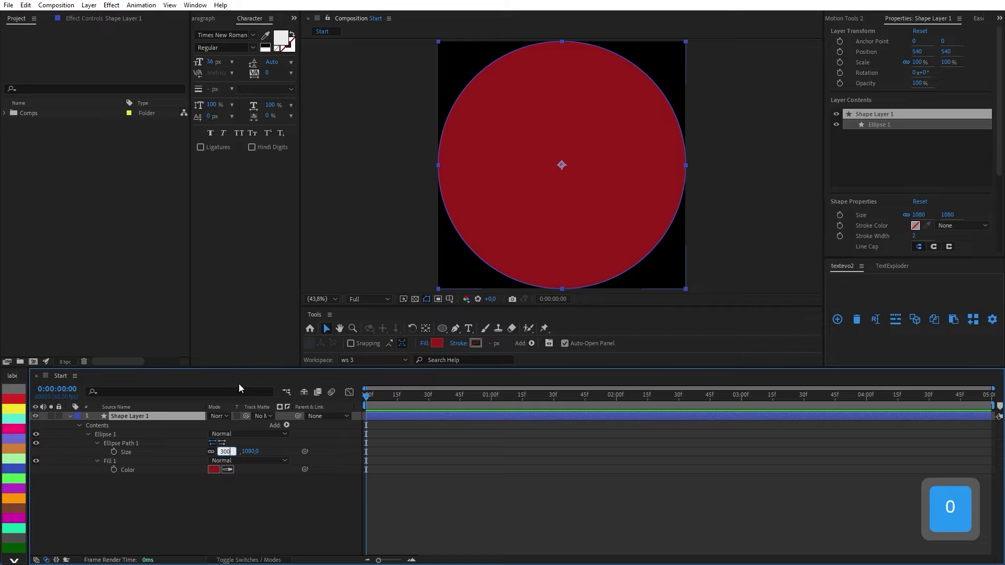
{"action": "key", "text": "Return"}
{"action": "left_click", "coordinate": [624, 257]}
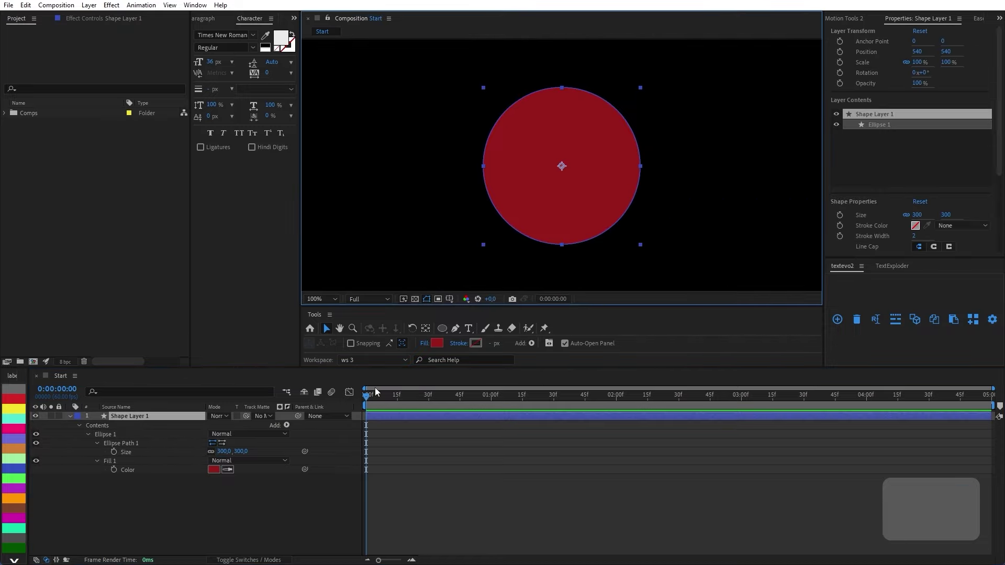
Change the circle's fill colour to hex 5590FF
{"action": "left_click", "coordinate": [214, 469]}
{"action": "type", "text": "5"}
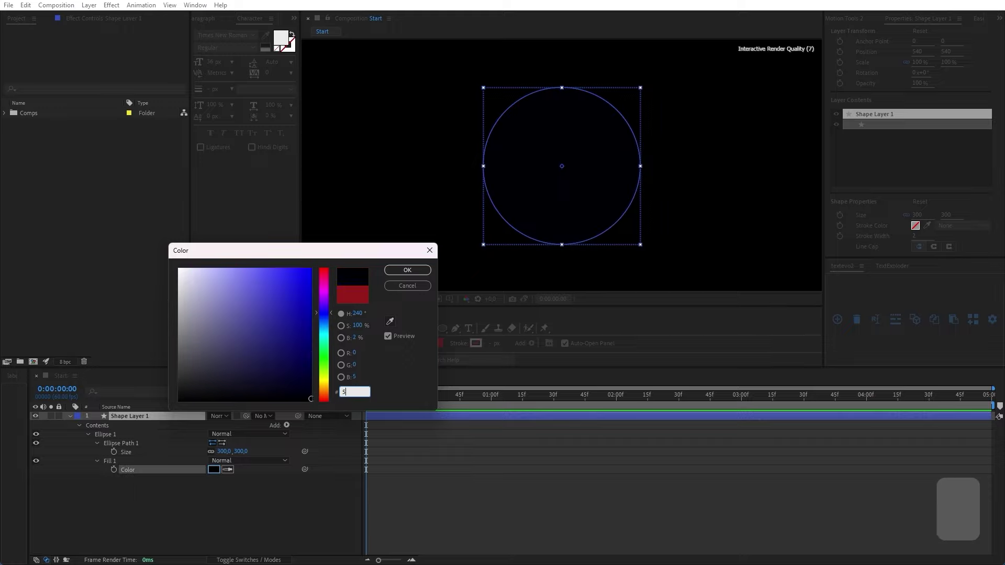
{"action": "type", "text": "590FF"}
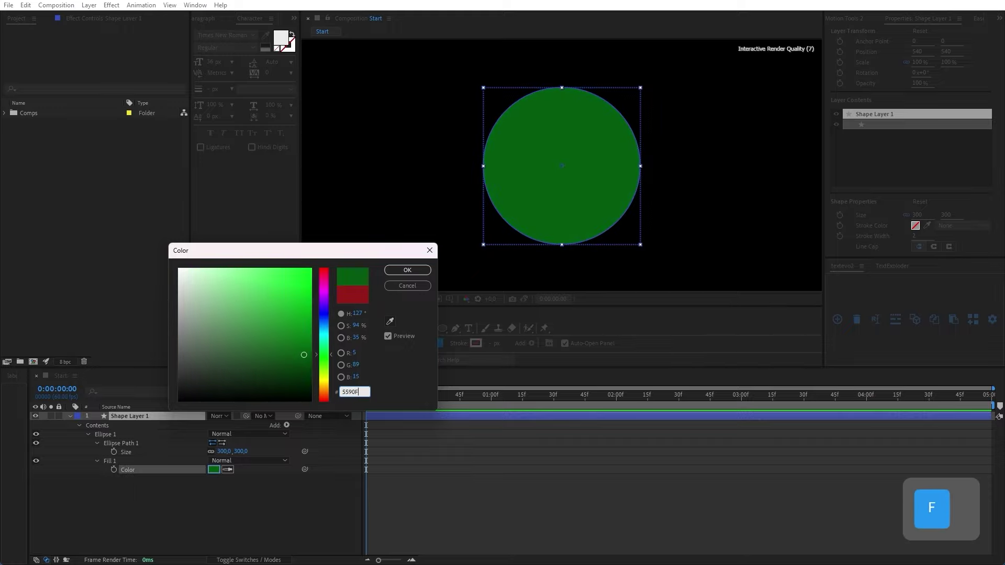
{"action": "left_click", "coordinate": [407, 271]}
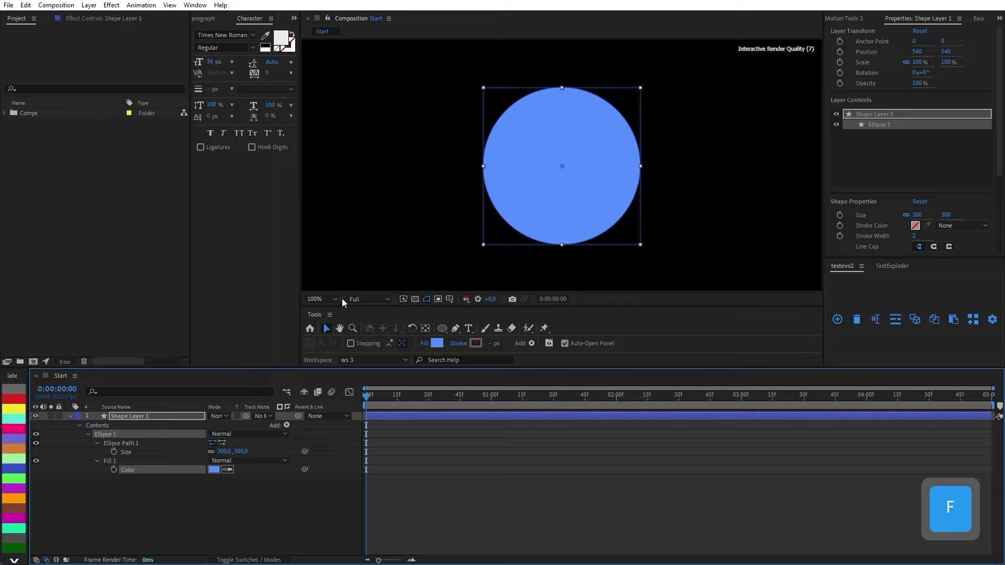
Rename the circle's shape layer as Planeta and lock it
{"action": "left_click", "coordinate": [121, 418]}
{"action": "key", "text": "Return"}
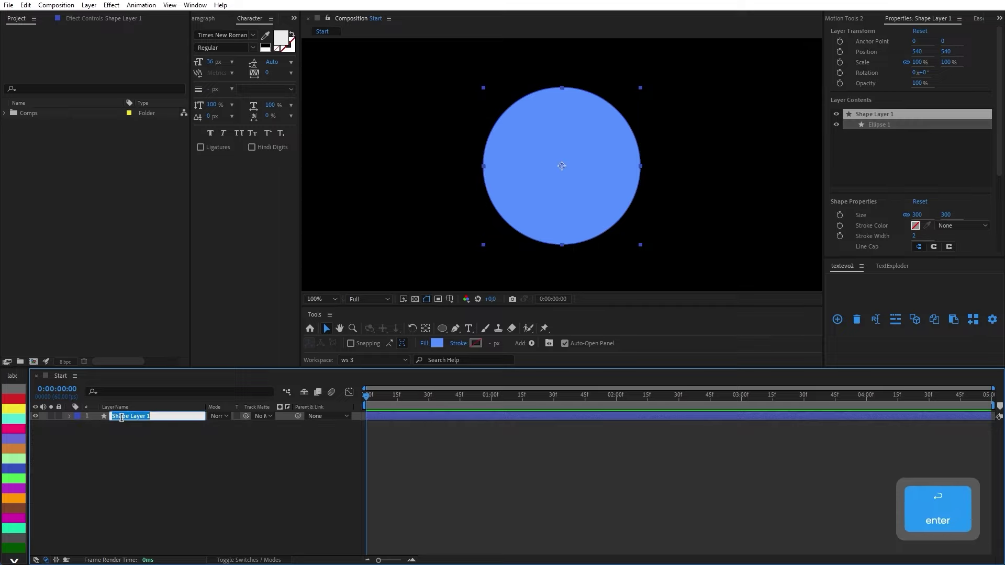
{"action": "key", "text": "Caps_Lock"}
{"action": "type", "text": "Planeta"}
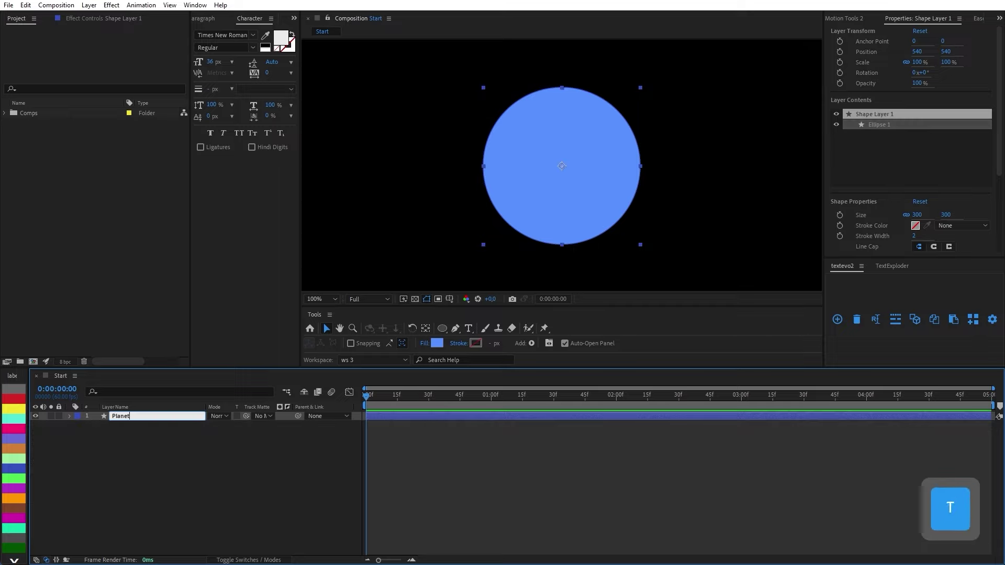
{"action": "left_click", "coordinate": [230, 346]}
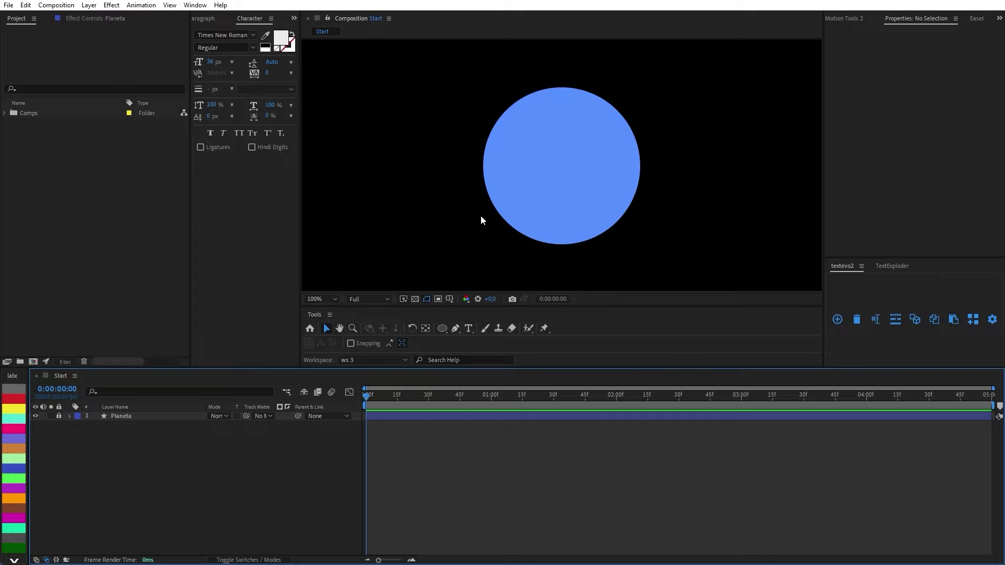
Change the composition's background colour to hex D9D9D9
{"action": "scroll", "coordinate": [516, 183], "scroll_direction": "down", "scroll_amount": 2}
{"action": "scroll", "coordinate": [555, 164], "scroll_direction": "up", "scroll_amount": 1}
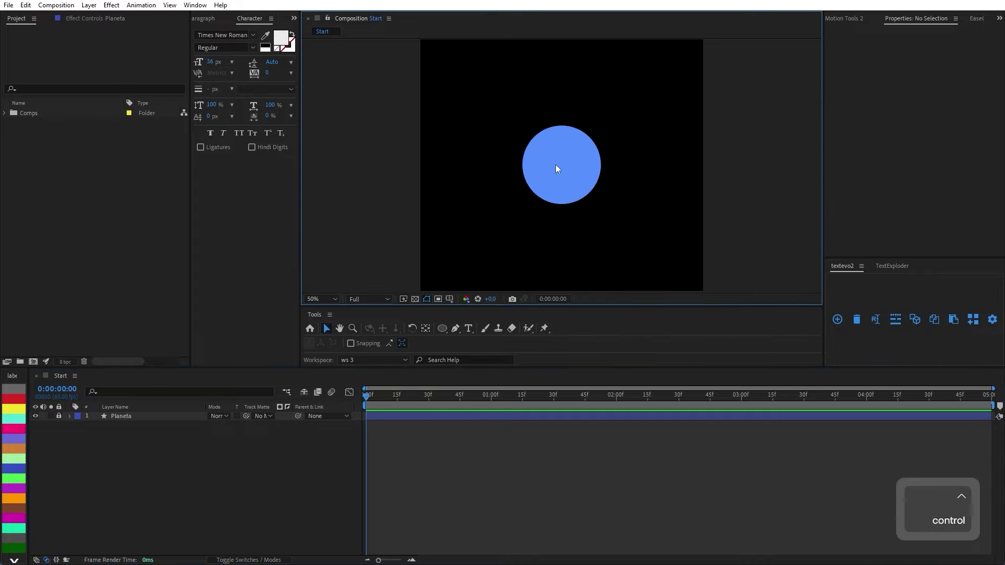
{"action": "key", "text": "ctrl+k"}
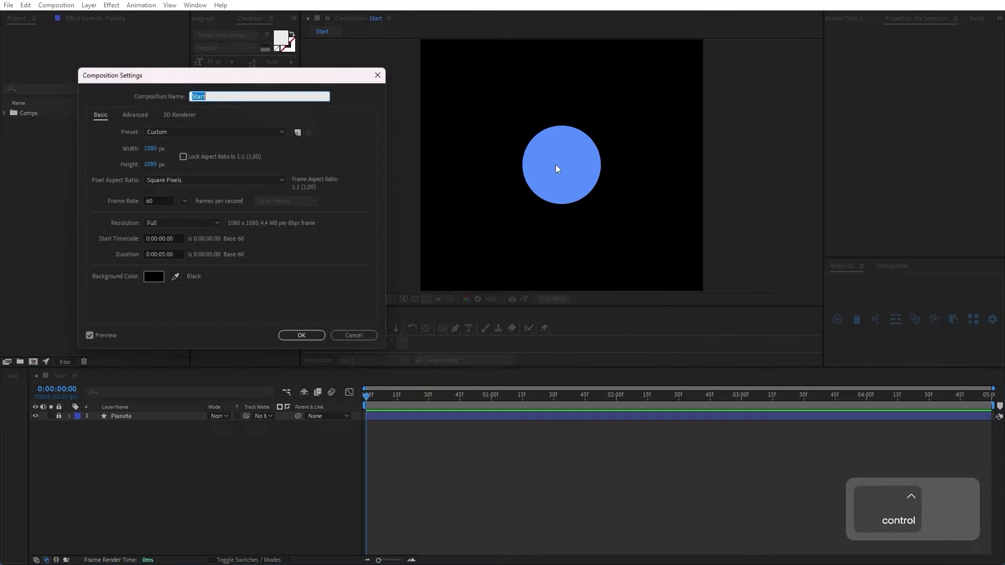
{"action": "left_click", "coordinate": [157, 276]}
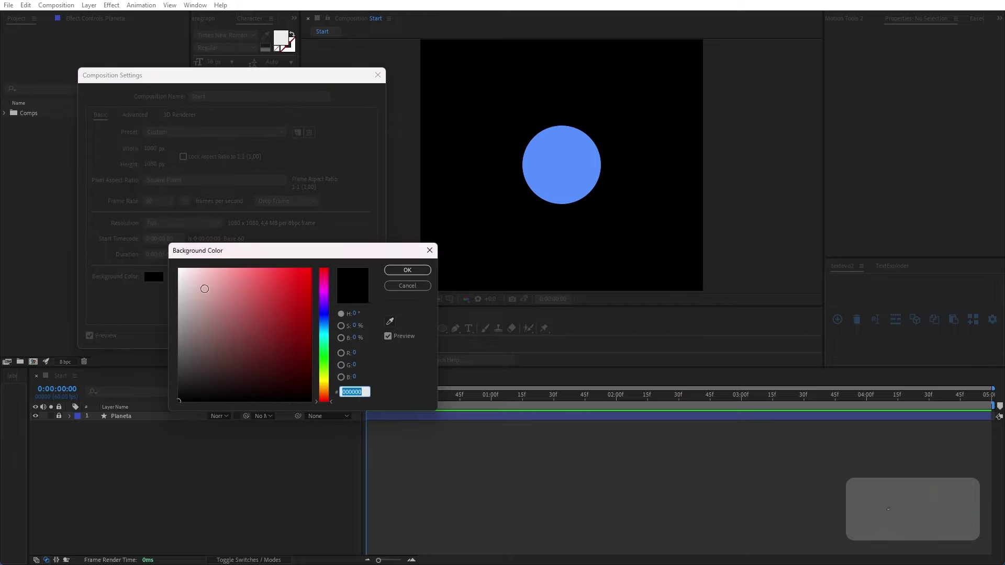
{"action": "type", "text": "D"}
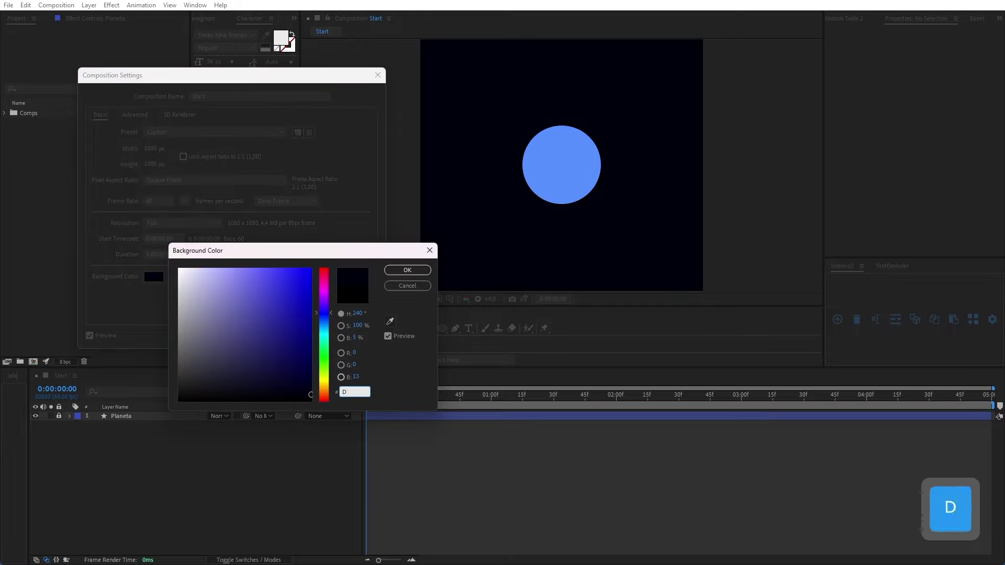
{"action": "type", "text": "9D9D9"}
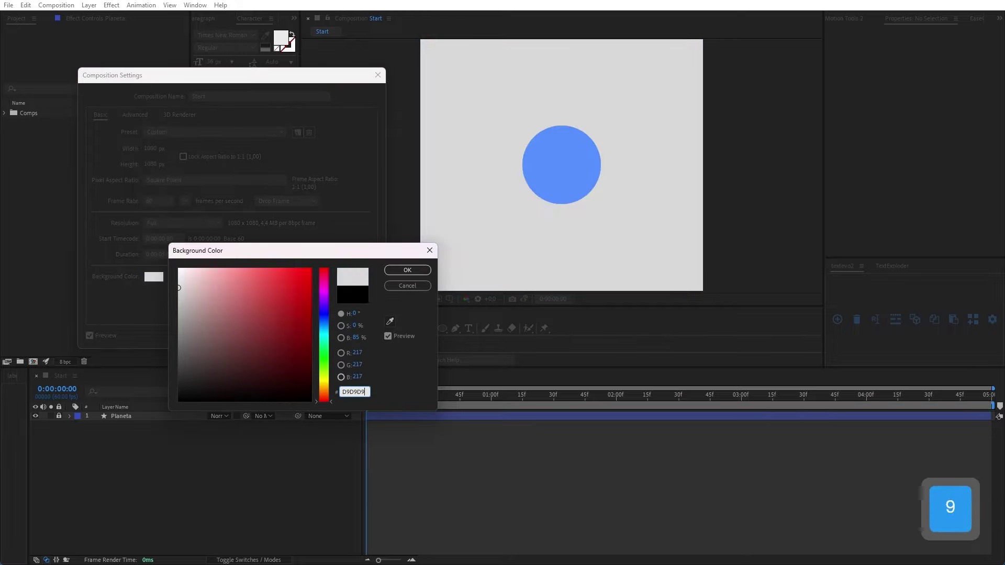
{"action": "key", "text": "Return"}
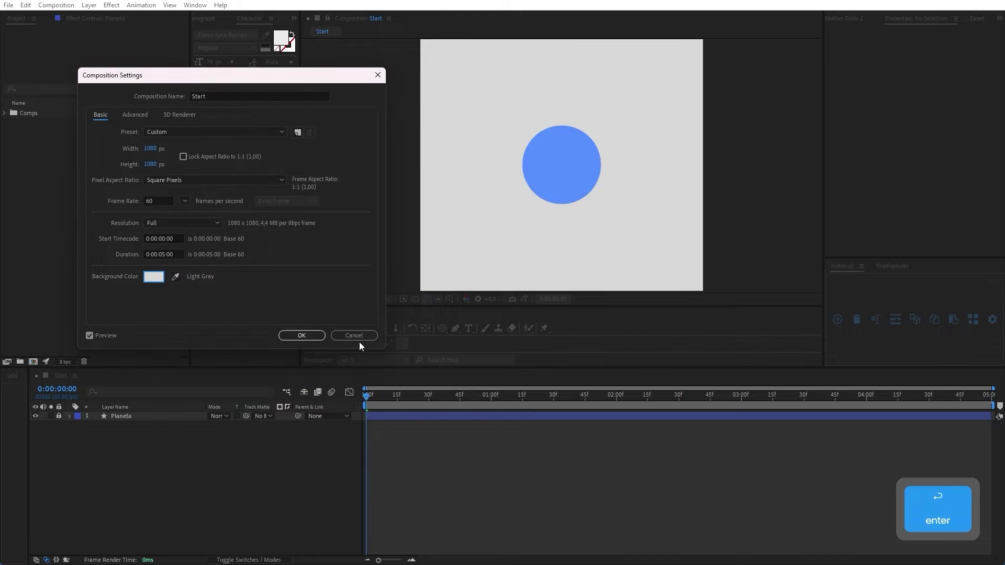
{"action": "left_click", "coordinate": [307, 337]}
Draw a rounded rectangle across the planet's upper-right edge and set its size to 150 by 60 with unlinked proportions
{"action": "left_click_drag", "start_coordinate": [441, 328], "coordinate": [481, 341]}
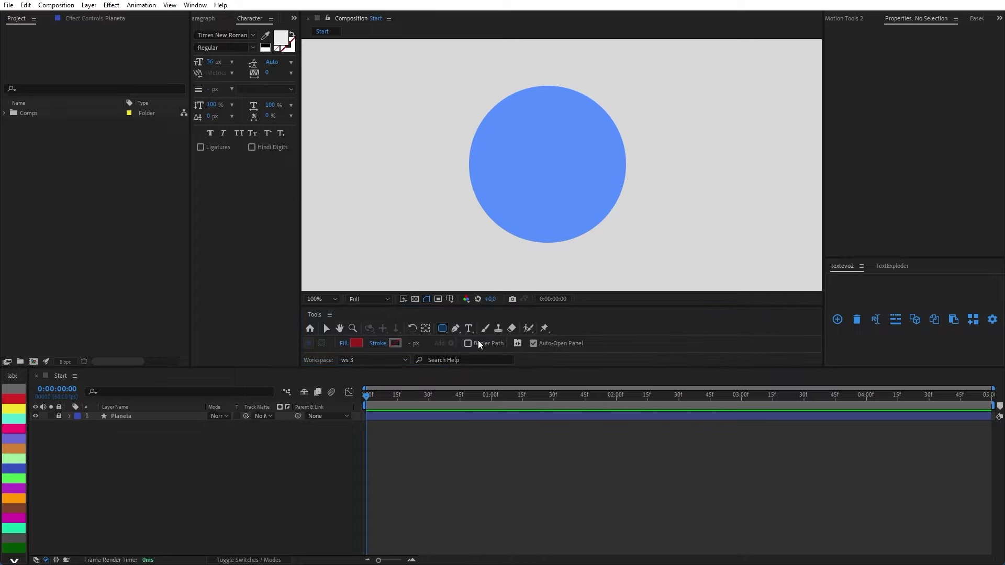
{"action": "mouse_move", "coordinate": [571, 93]}
{"action": "left_mouse_down"}
{"action": "mouse_move", "coordinate": [641, 128]}
{"action": "mouse_move", "coordinate": [655, 121]}
{"action": "left_mouse_up"}
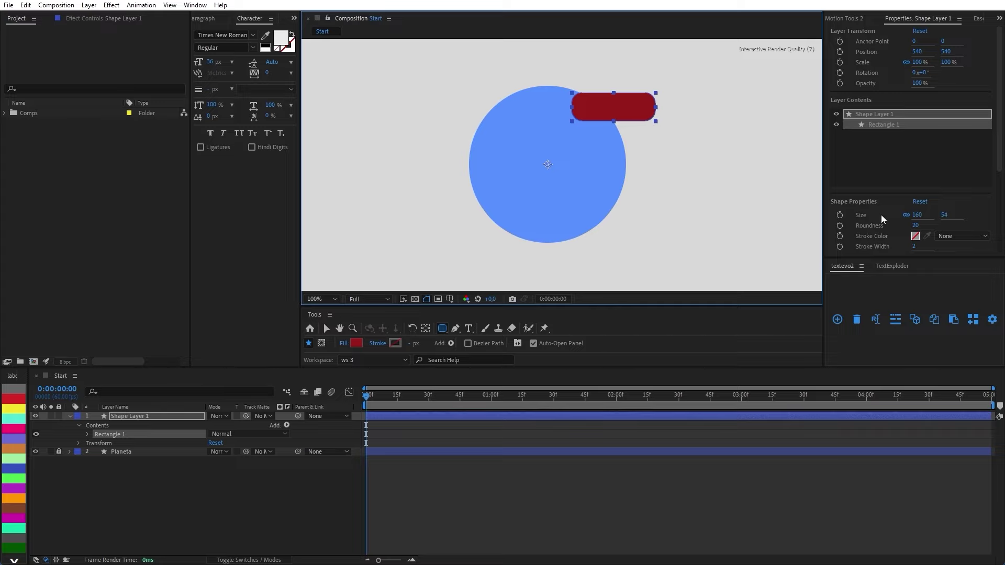
{"action": "left_click", "coordinate": [917, 215]}
{"action": "type", "text": "150"}
{"action": "key", "text": "Tab"}
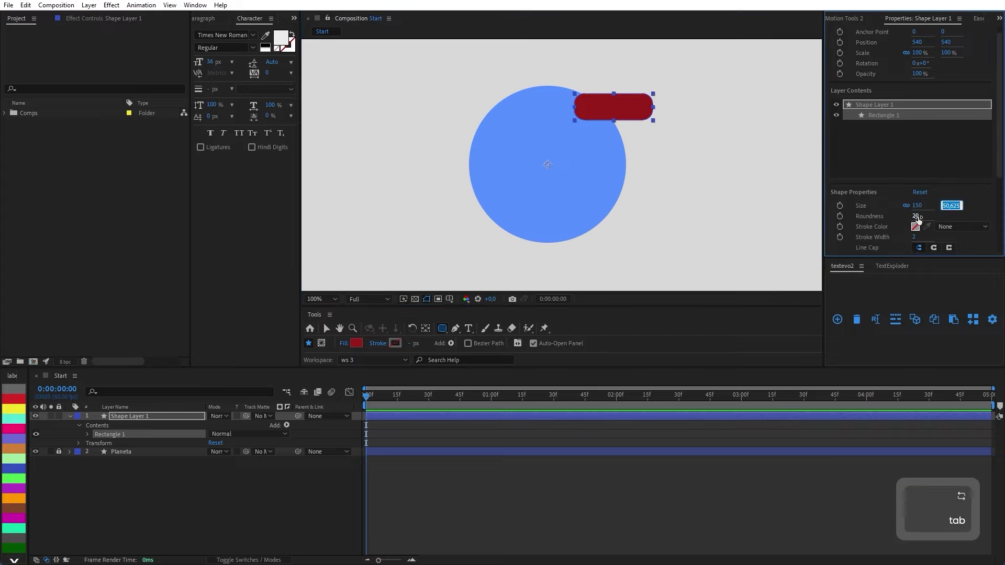
{"action": "left_click", "coordinate": [905, 206]}
{"action": "left_click", "coordinate": [950, 206]}
{"action": "type", "text": "60"}
{"action": "key", "text": "Return"}
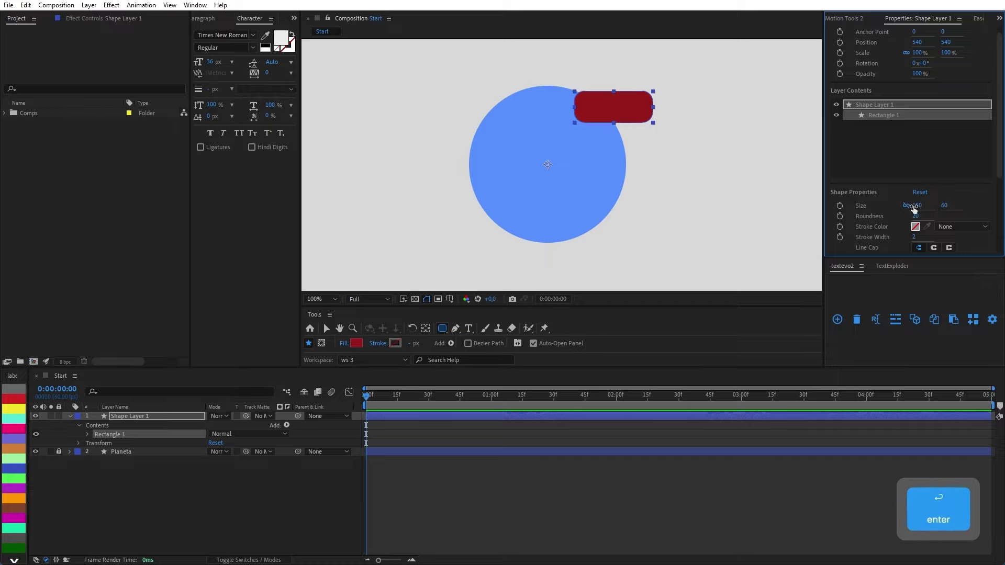
Set the rectangle's corner roundness to 40
{"action": "left_click", "coordinate": [917, 206]}
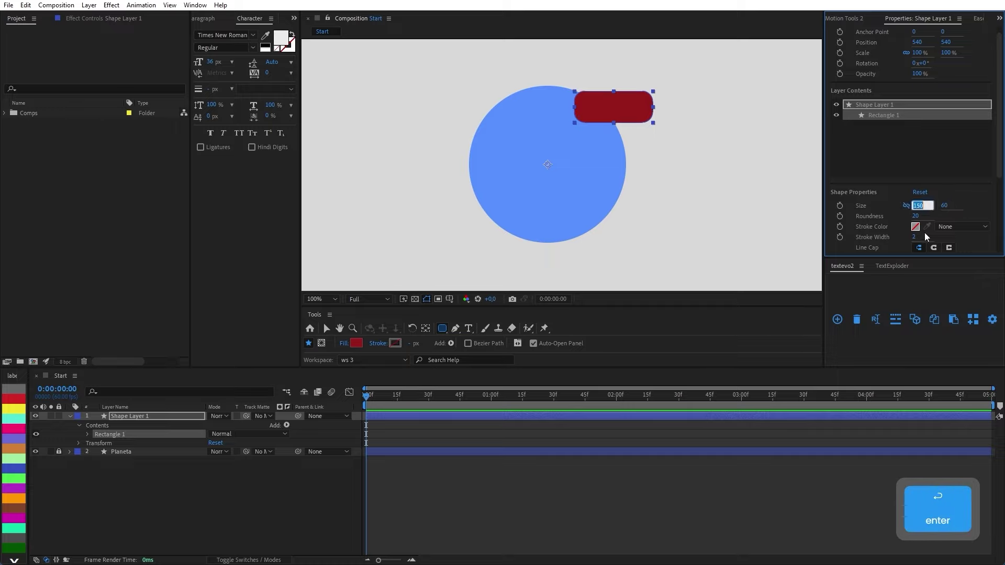
{"action": "key", "text": "Tab"}
{"action": "key", "text": "shift+Up"}
{"action": "key", "text": "shift+Up"}
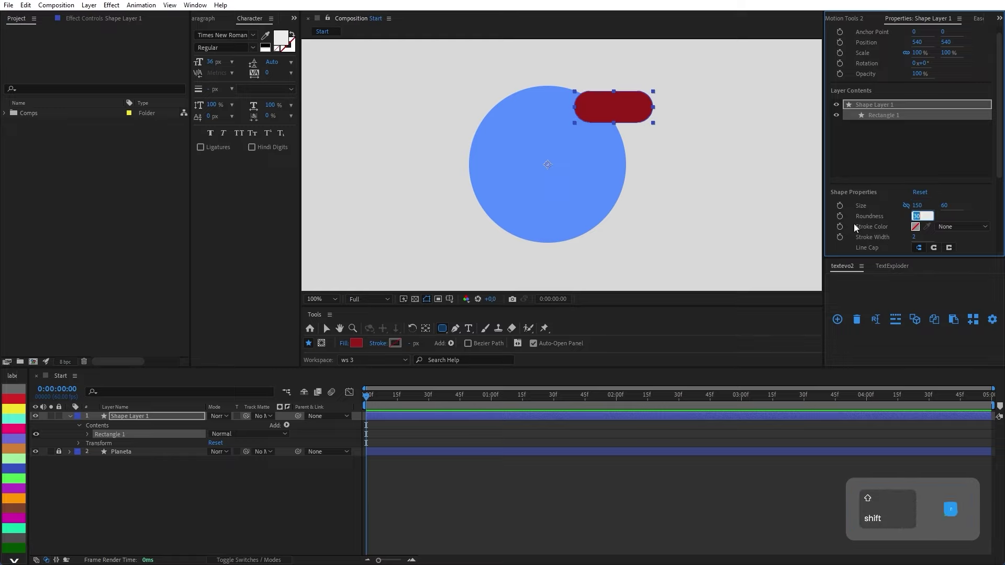
{"action": "left_click", "coordinate": [756, 182]}
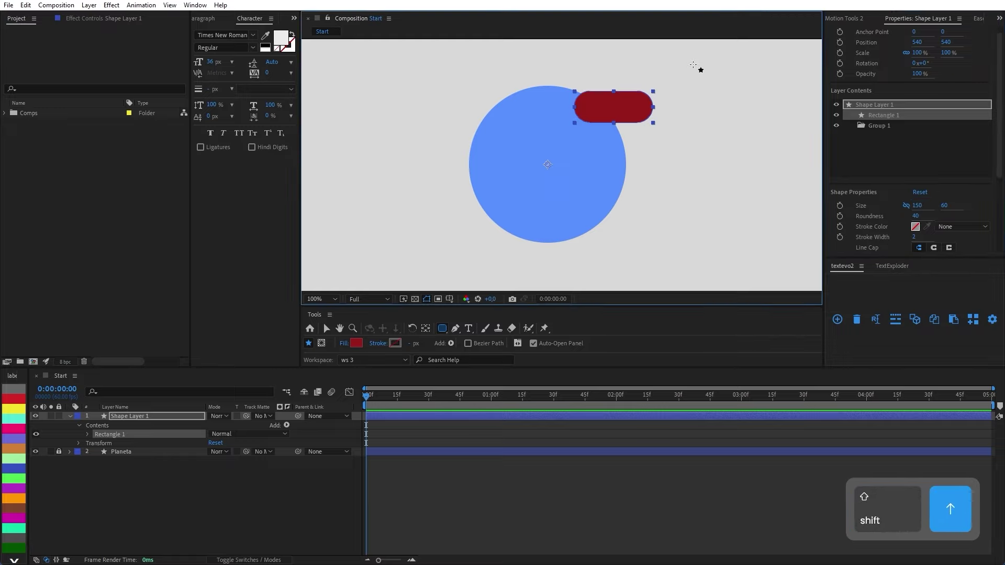
Move the pill shape slightly down over the planet's edge and centre the layer's anchor point on the shape
{"action": "key", "text": "v"}
{"action": "scroll", "coordinate": [629, 102], "scroll_direction": "up", "scroll_amount": 2}
{"action": "scroll", "coordinate": [630, 102], "scroll_direction": "down", "scroll_amount": 2}
{"action": "key", "text": "space"}
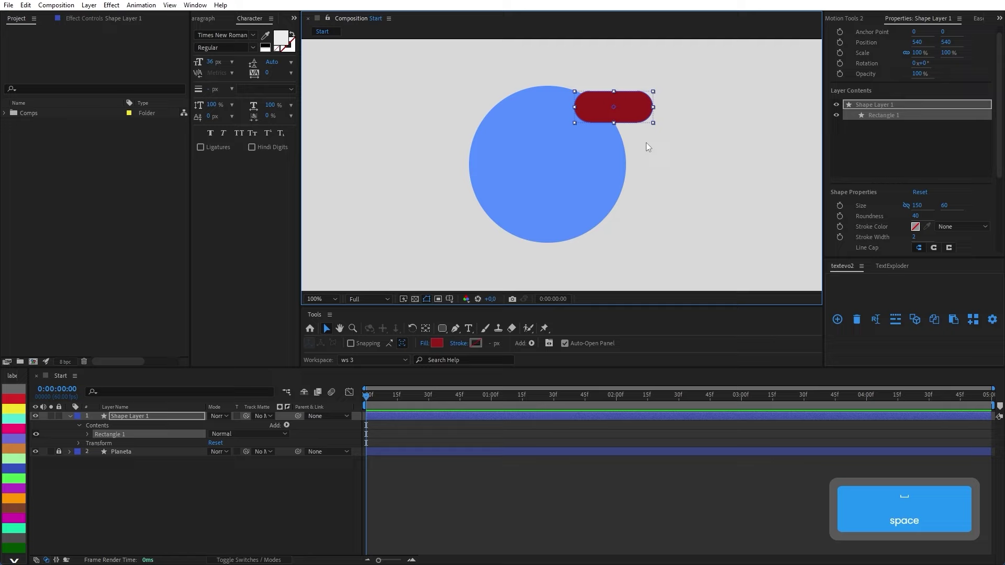
{"action": "left_click", "coordinate": [629, 124]}
{"action": "left_click_drag", "start_coordinate": [622, 110], "coordinate": [619, 127]}
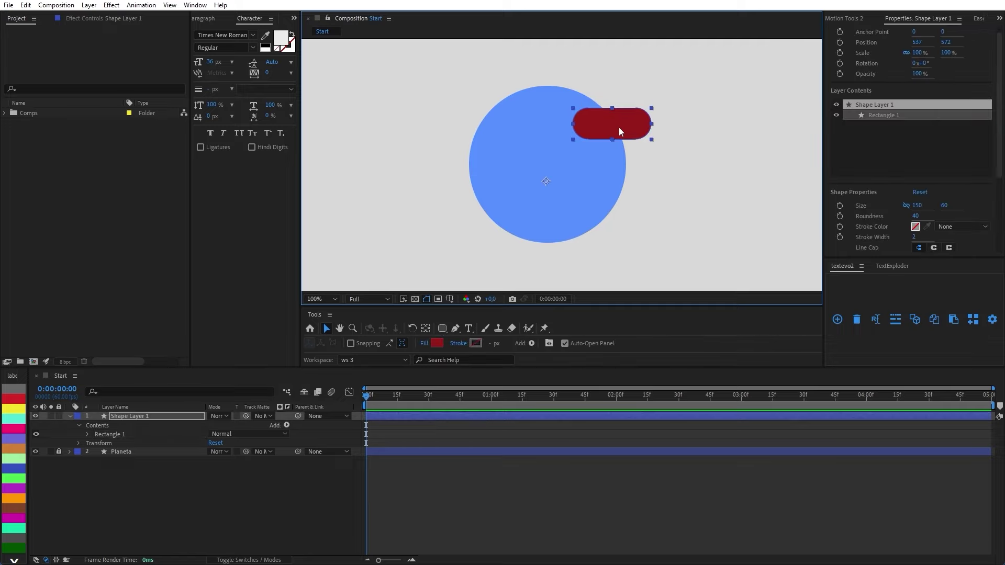
{"action": "key", "text": "ctrl+alt+Home"}
Change the pill shape's fill colour to white
{"action": "left_click", "coordinate": [437, 344]}
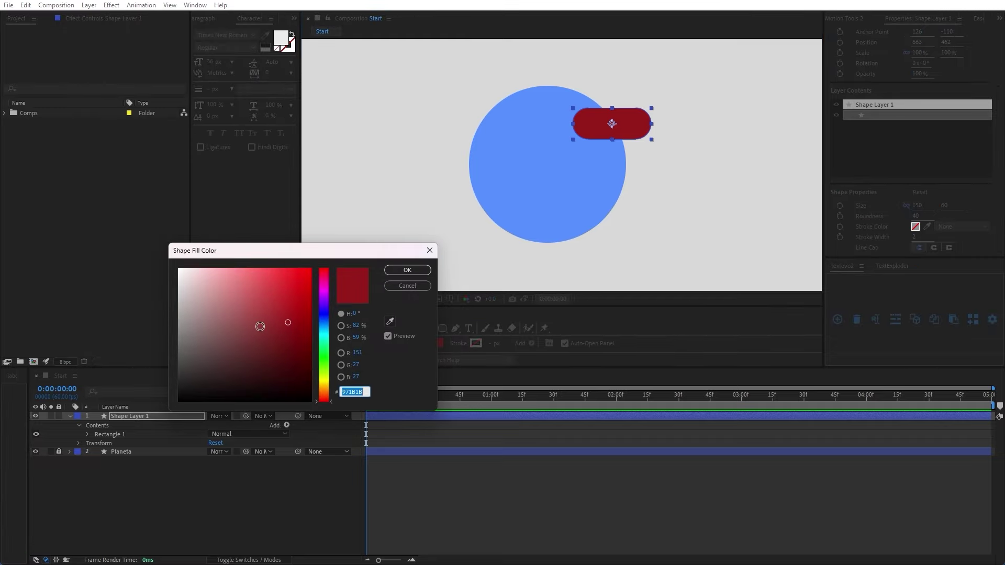
{"action": "left_click_drag", "start_coordinate": [258, 326], "coordinate": [153, 256]}
{"action": "left_click", "coordinate": [407, 270]}
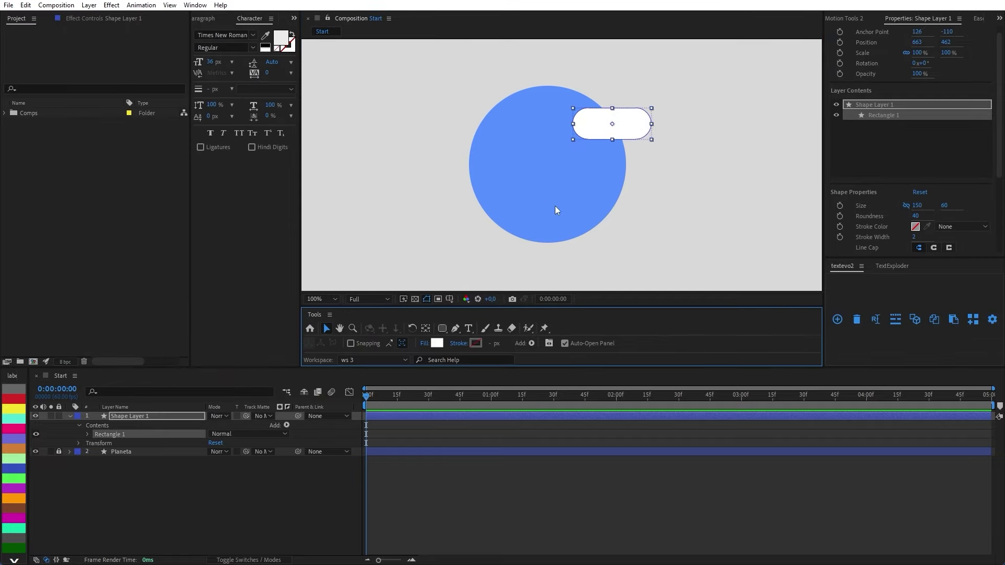
{"action": "left_click", "coordinate": [684, 195]}
Rename the pill's shape layer as Nuvem 01
{"action": "left_click", "coordinate": [617, 127]}
{"action": "key", "text": "Return"}
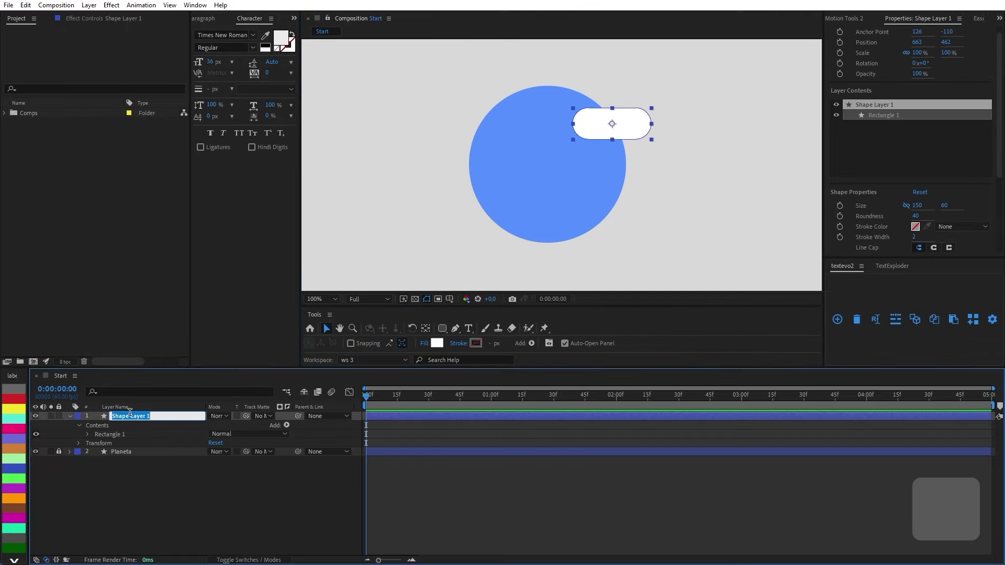
{"action": "key", "text": "Caps_Lock"}
{"action": "type", "text": "Nuvem 01"}
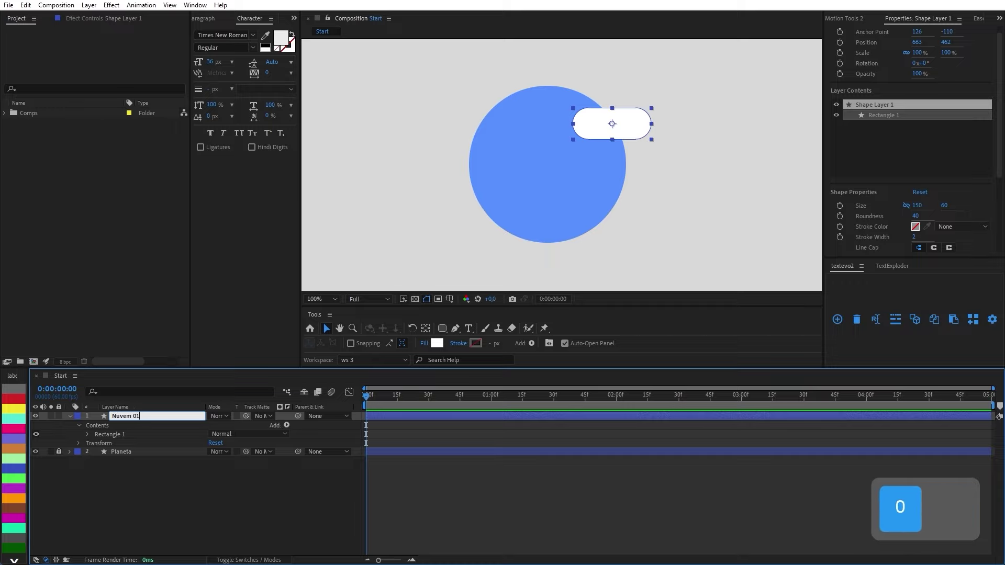
{"action": "key", "text": "Return"}
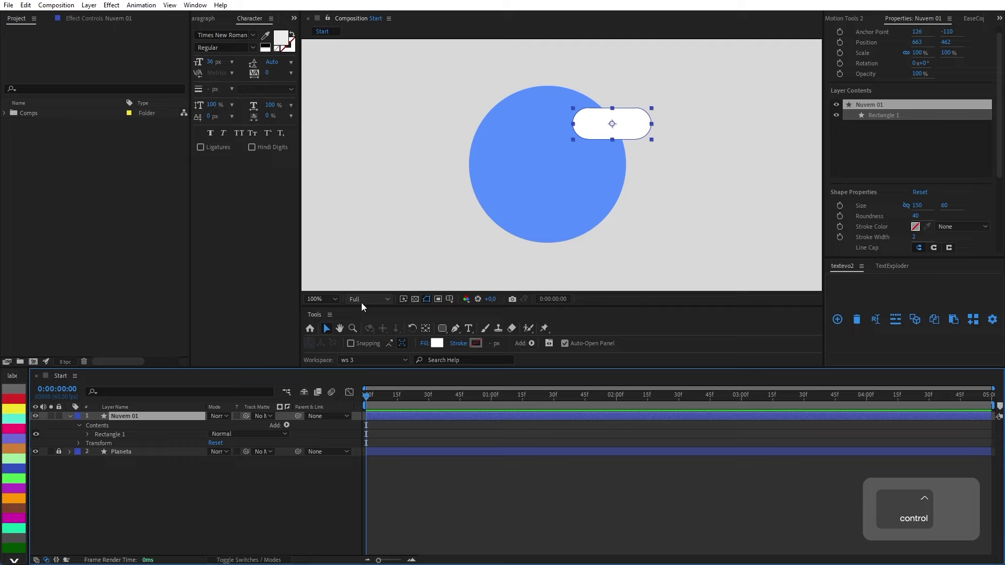
Duplicate Nuvem 01, move the copy to the planet's upper-left edge and place its layer below Planeta
{"action": "key", "text": "ctrl+d"}
{"action": "left_click_drag", "start_coordinate": [595, 138], "coordinate": [451, 157]}
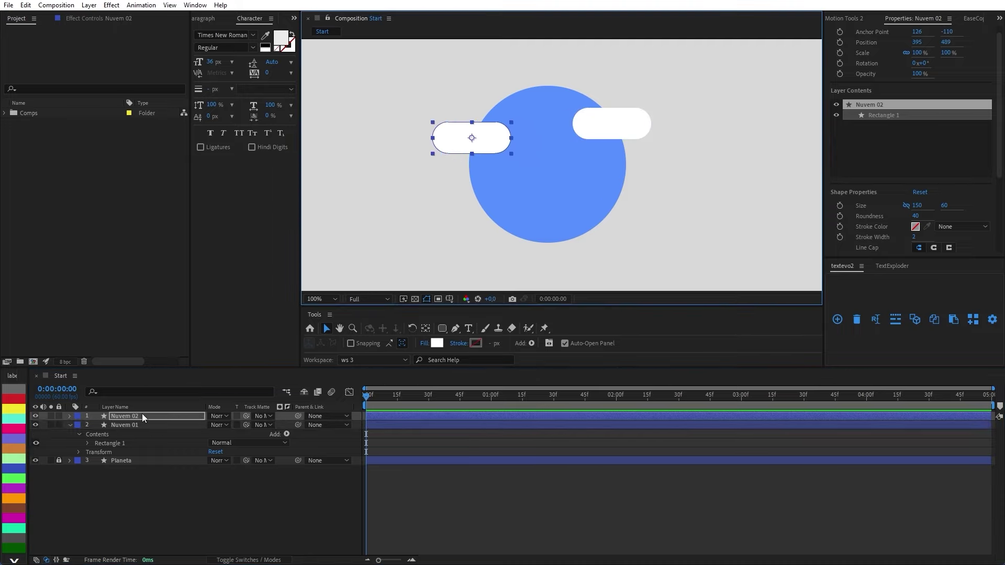
{"action": "left_click_drag", "start_coordinate": [142, 415], "coordinate": [140, 477]}
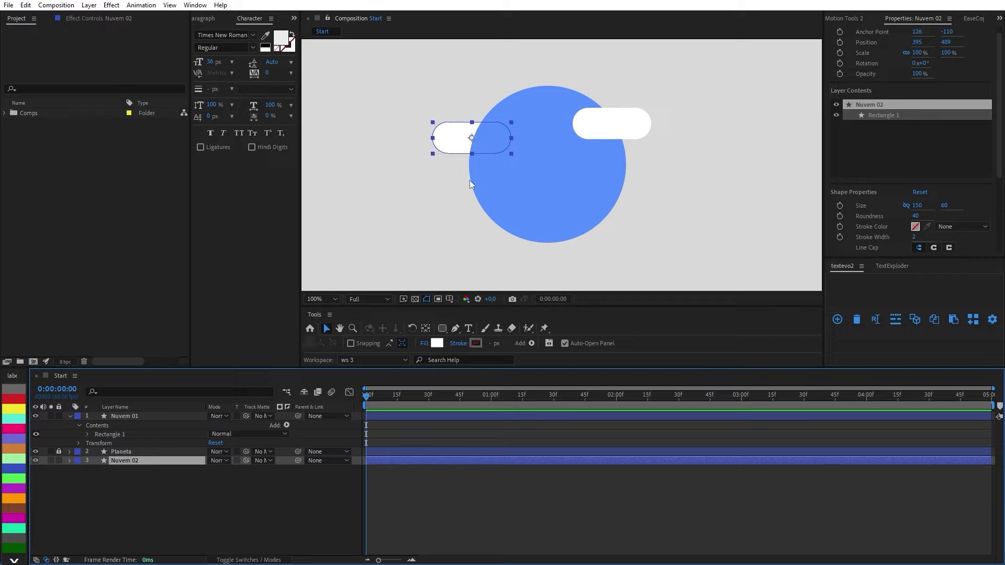
{"action": "left_click_drag", "start_coordinate": [453, 140], "coordinate": [458, 140]}
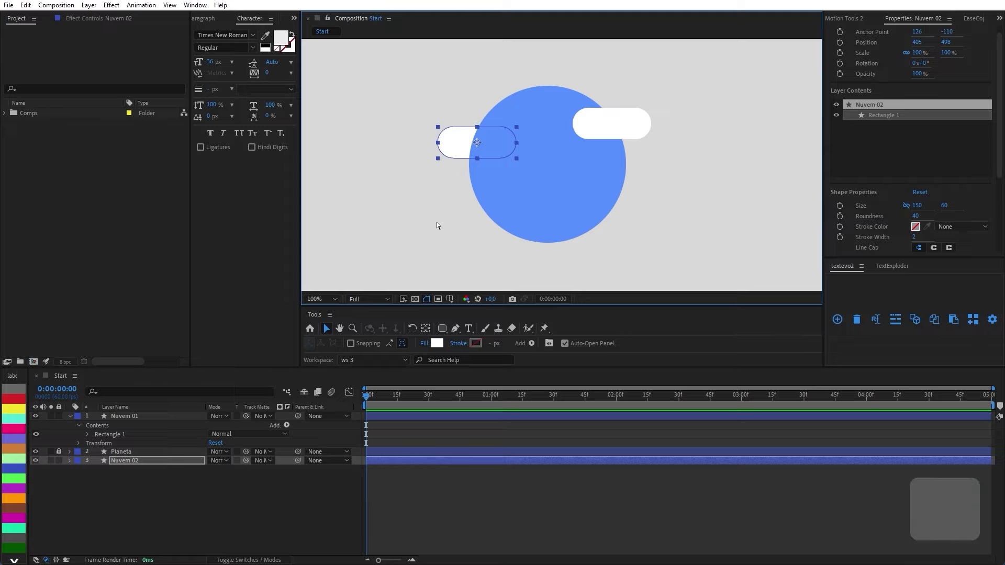
Duplicate Nuvem 02, move the copy to the planet's lower-left edge and place its layer above all the others
{"action": "key", "text": "ctrl+d"}
{"action": "left_click", "coordinate": [453, 198]}
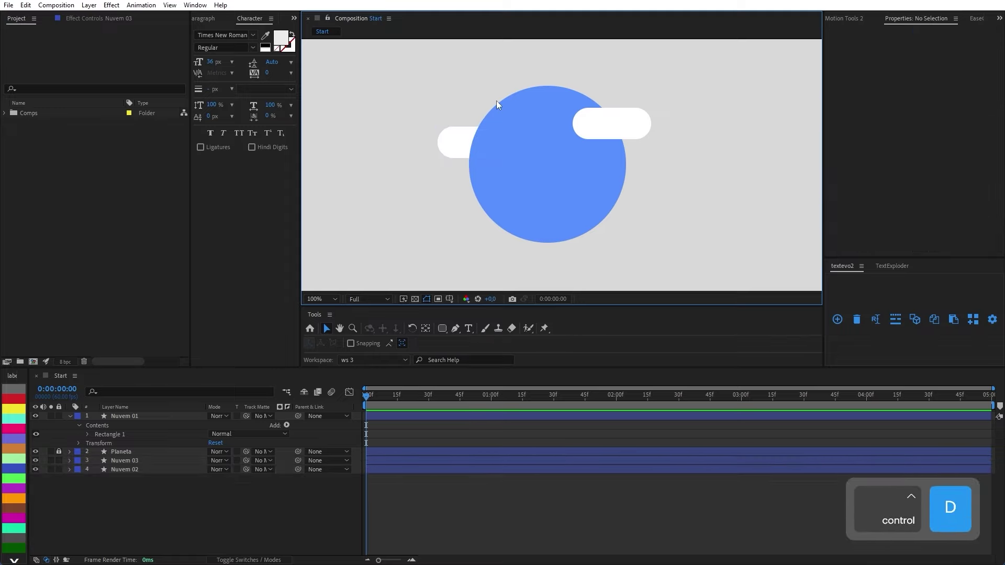
{"action": "left_click", "coordinate": [459, 143]}
{"action": "left_click_drag", "start_coordinate": [459, 144], "coordinate": [482, 203]}
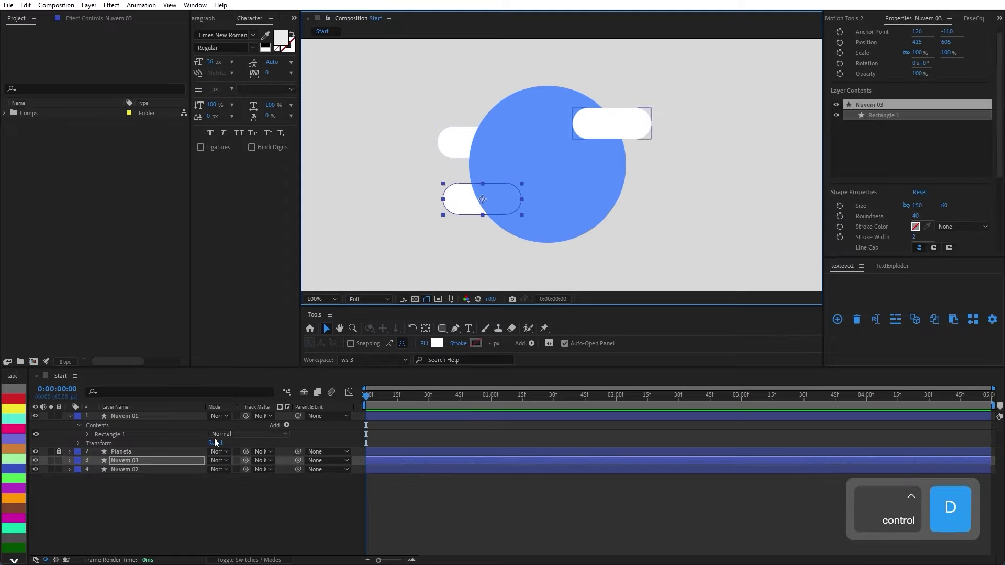
{"action": "left_click_drag", "start_coordinate": [170, 458], "coordinate": [168, 416]}
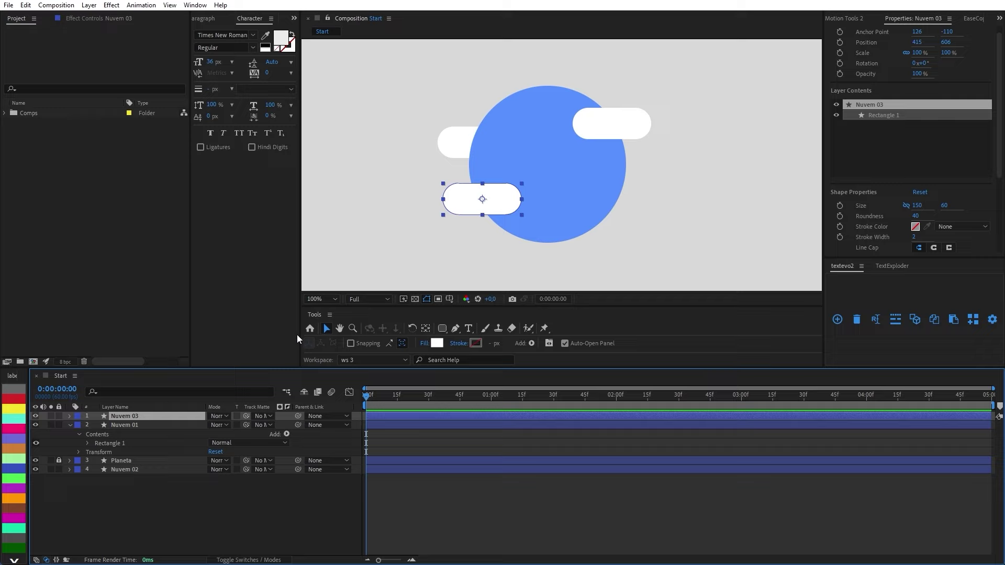
Set the Nuvem 03 cloud's height to 40 and move it slightly down and to the right
{"action": "left_click", "coordinate": [905, 207]}
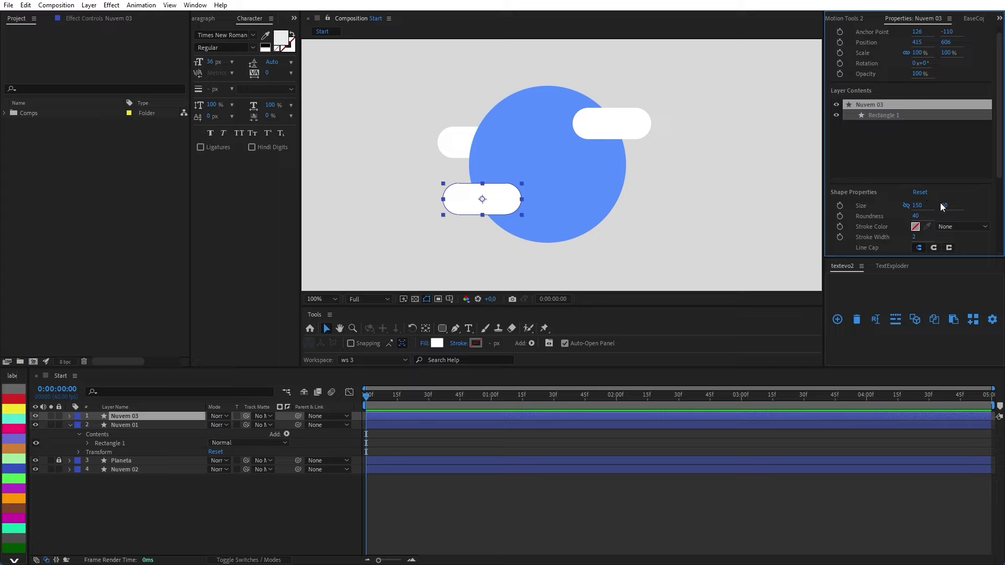
{"action": "type", "text": "40"}
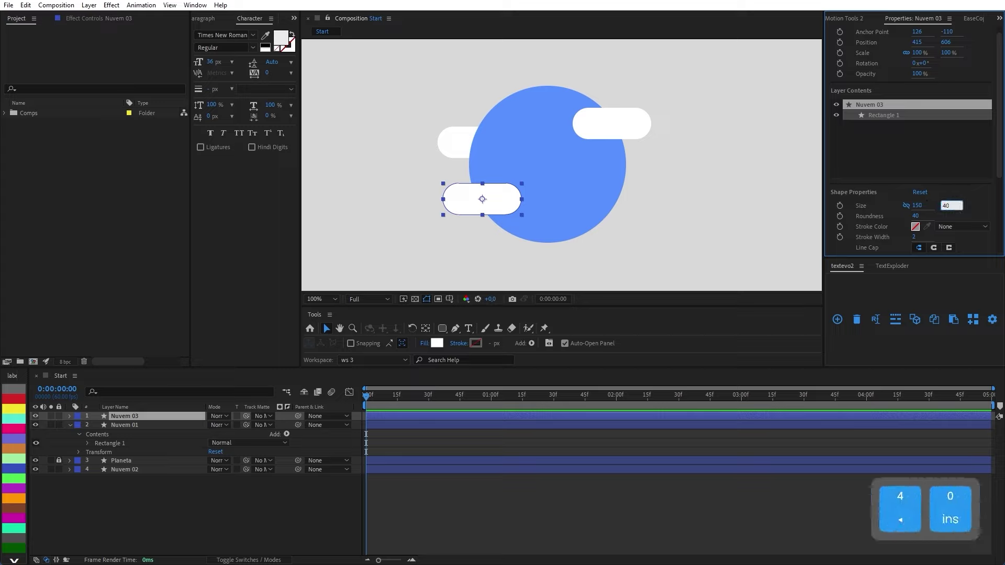
{"action": "key", "text": "Return"}
{"action": "left_click", "coordinate": [585, 208]}
{"action": "left_click_drag", "start_coordinate": [504, 200], "coordinate": [513, 212]}
{"action": "left_click", "coordinate": [559, 227]}
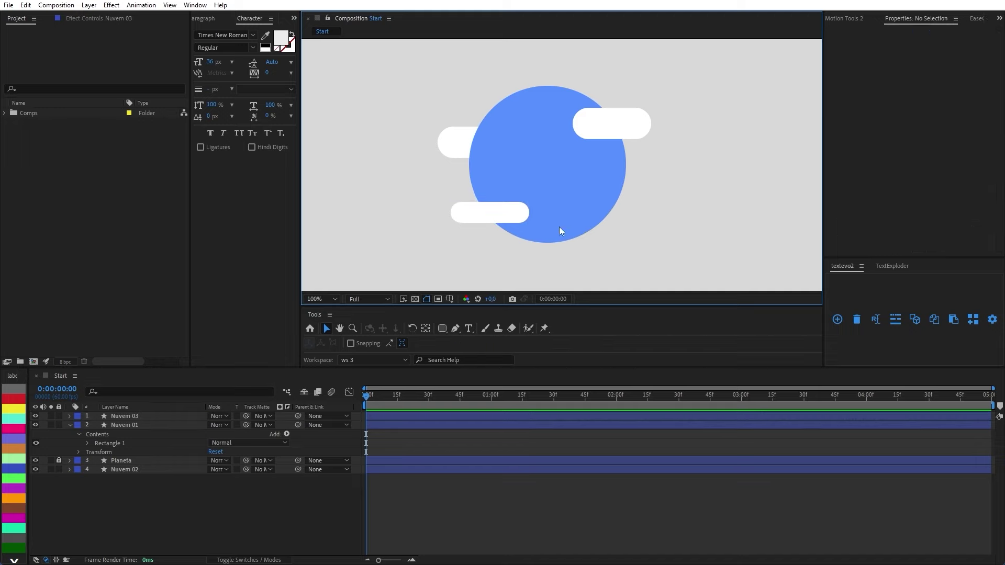
Duplicate the Nuvem 03 cloud and move the copy onto the planet's lower-right side
{"action": "left_click", "coordinate": [515, 217]}
{"action": "key", "text": "ctrl+d"}
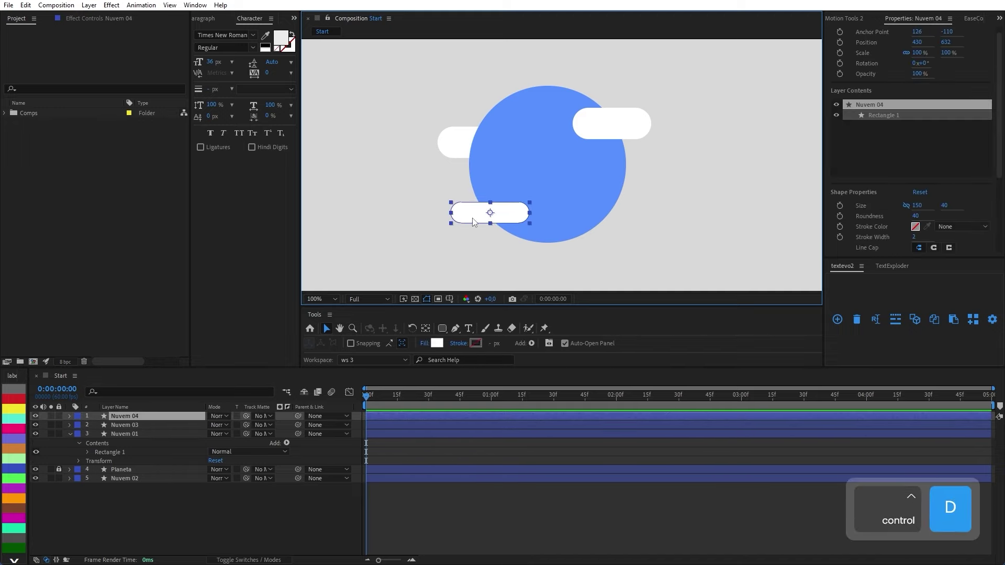
{"action": "left_click_drag", "start_coordinate": [487, 220], "coordinate": [593, 203]}
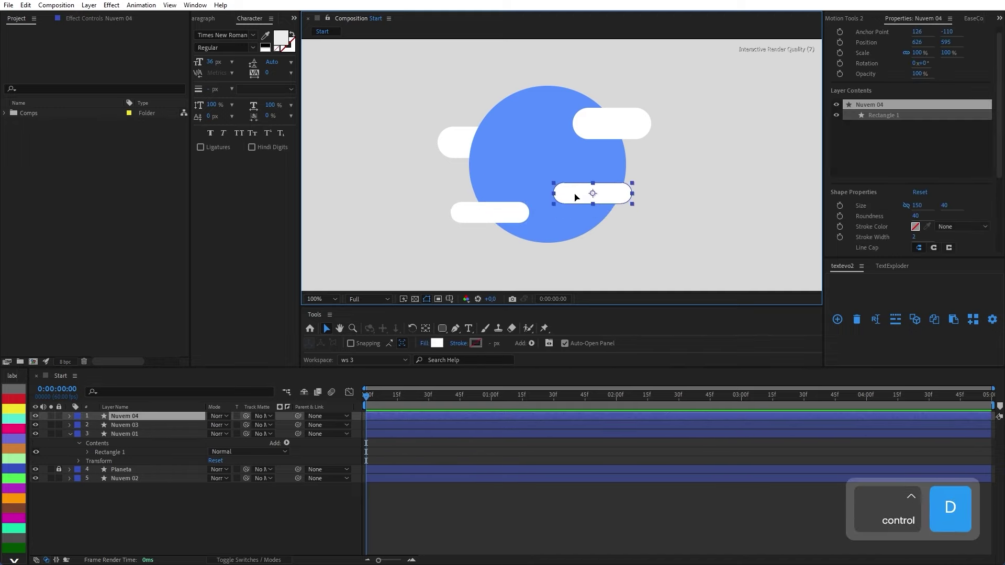
Set the Nuvem 04 cloud's size to 60 by 20
{"action": "left_click", "coordinate": [916, 206]}
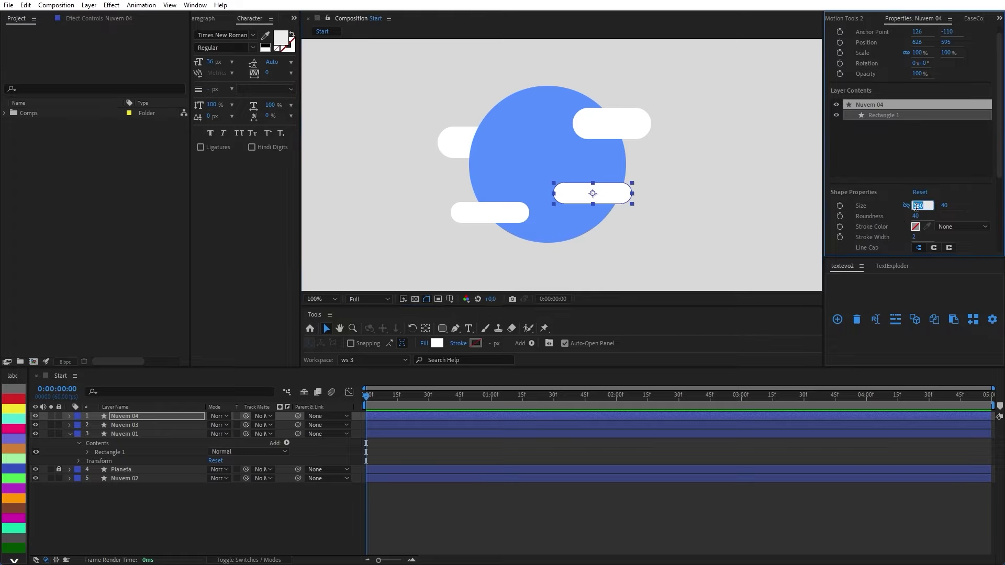
{"action": "type", "text": "60"}
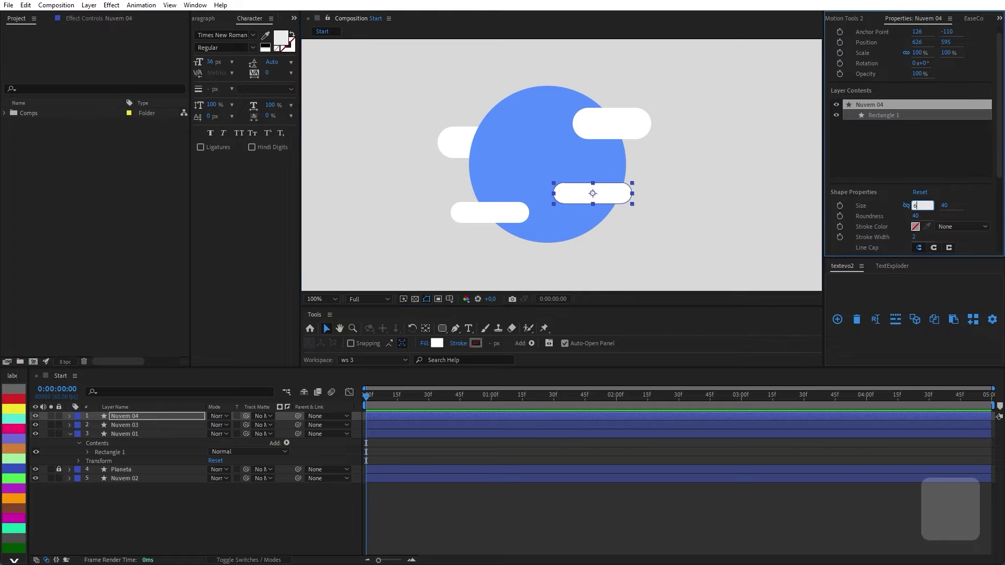
{"action": "left_click", "coordinate": [946, 205]}
{"action": "type", "text": "20"}
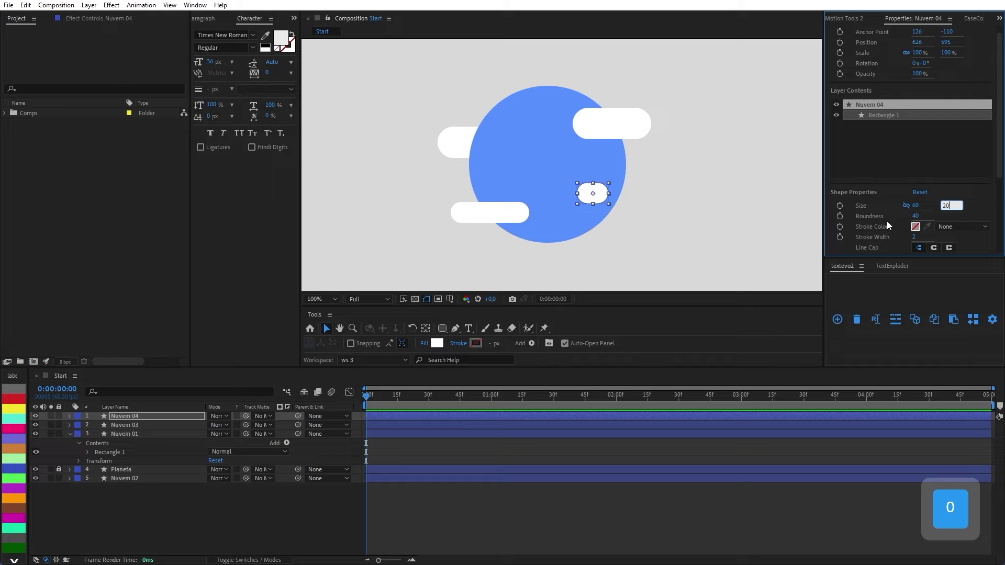
{"action": "left_click", "coordinate": [639, 195]}
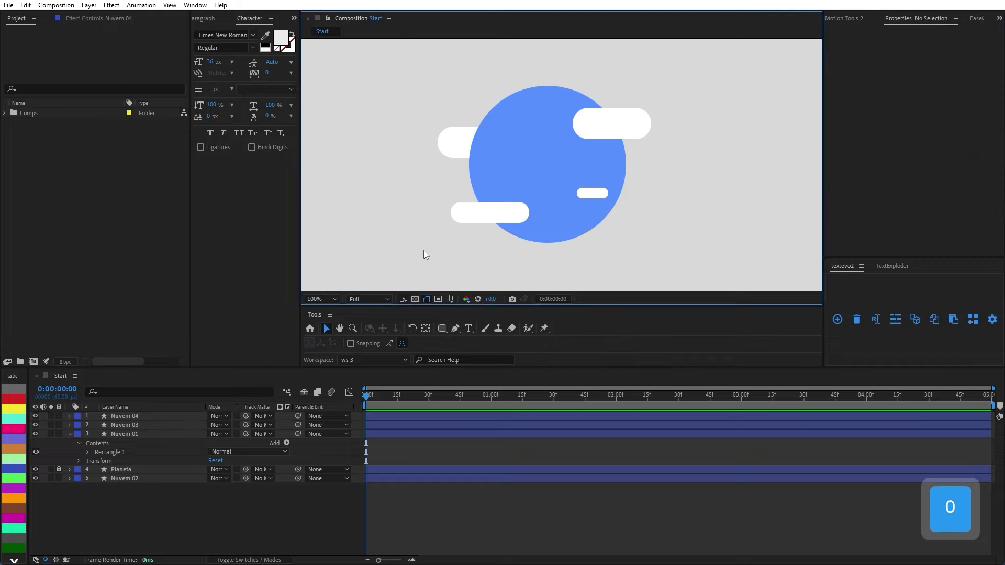
Duplicate the Nuvem 04 cloud and move the copy onto the planet's upper-left area, at about position 475, 489
{"action": "left_click", "coordinate": [177, 418]}
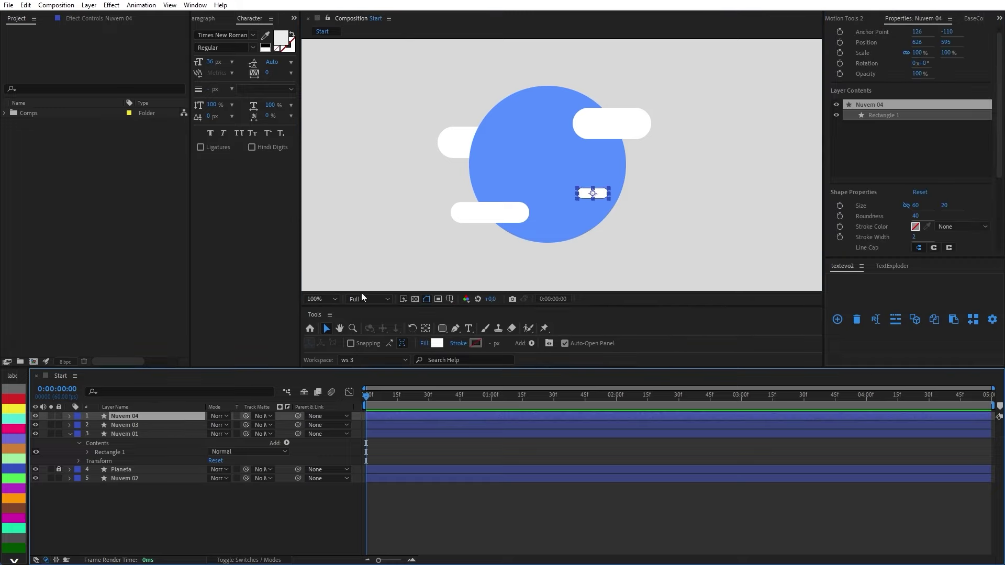
{"action": "key", "text": "ctrl+d"}
{"action": "left_click_drag", "start_coordinate": [591, 194], "coordinate": [513, 143]}
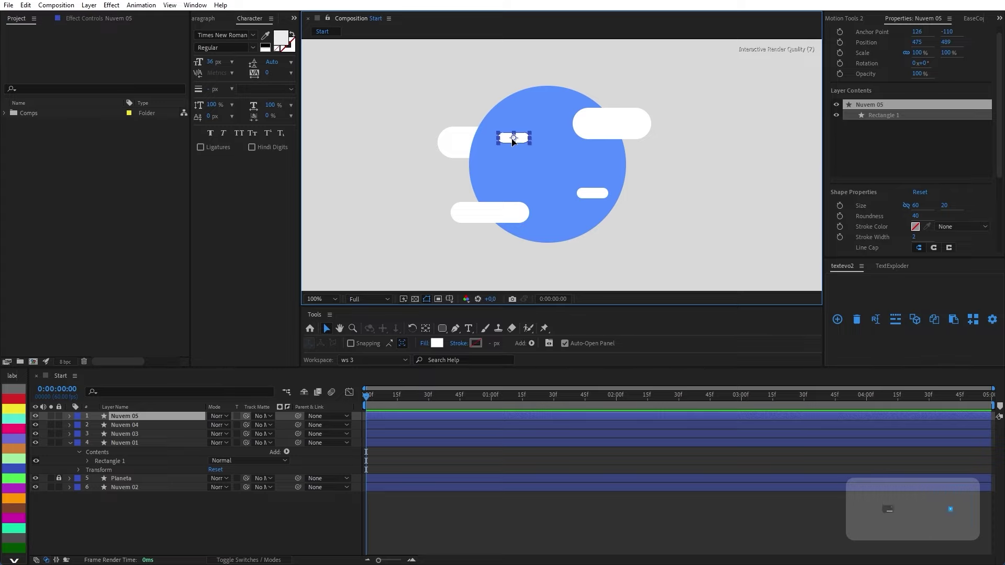
{"action": "left_click", "coordinate": [592, 193]}
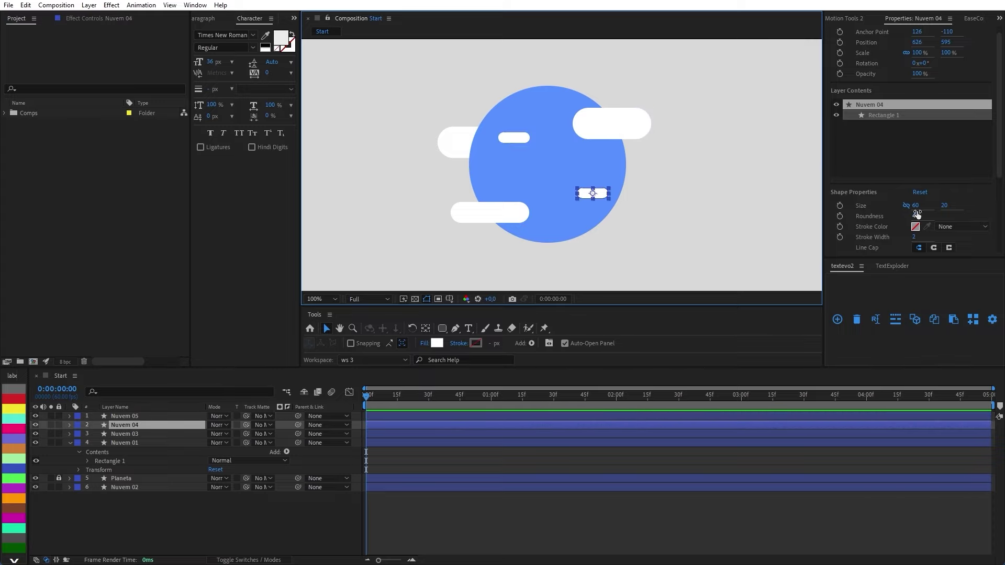
{"action": "left_click", "coordinate": [668, 143]}
{"action": "left_click", "coordinate": [630, 128]}
{"action": "left_click", "coordinate": [919, 205]}
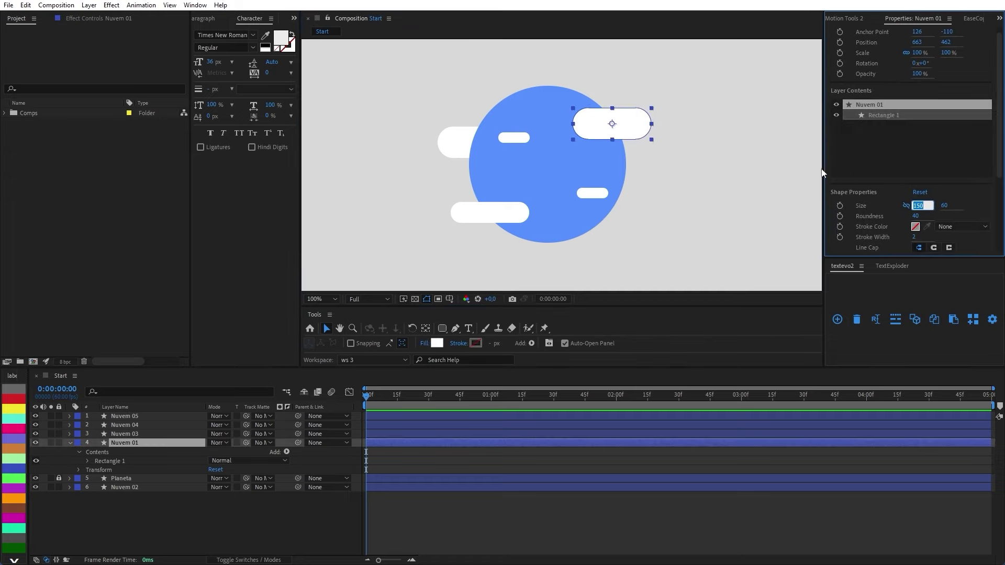
{"action": "left_click", "coordinate": [735, 181]}
{"action": "left_click", "coordinate": [619, 127]}
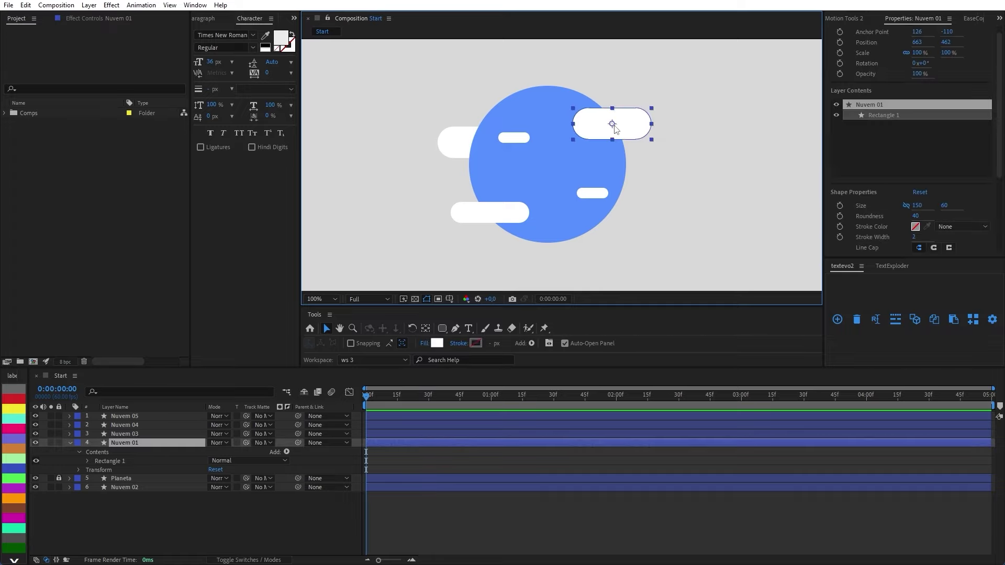
{"action": "left_click", "coordinate": [647, 176]}
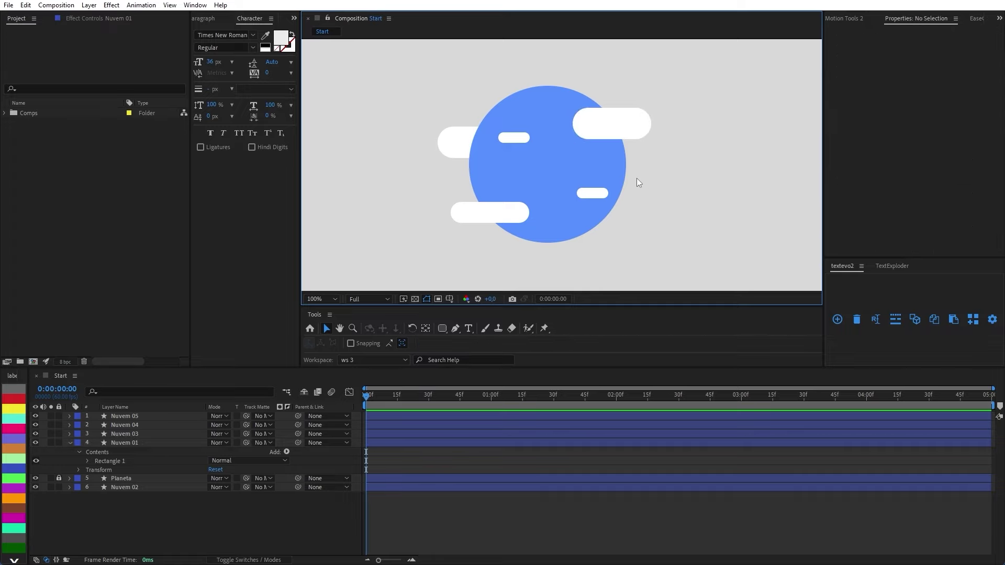
{"action": "left_click", "coordinate": [616, 131]}
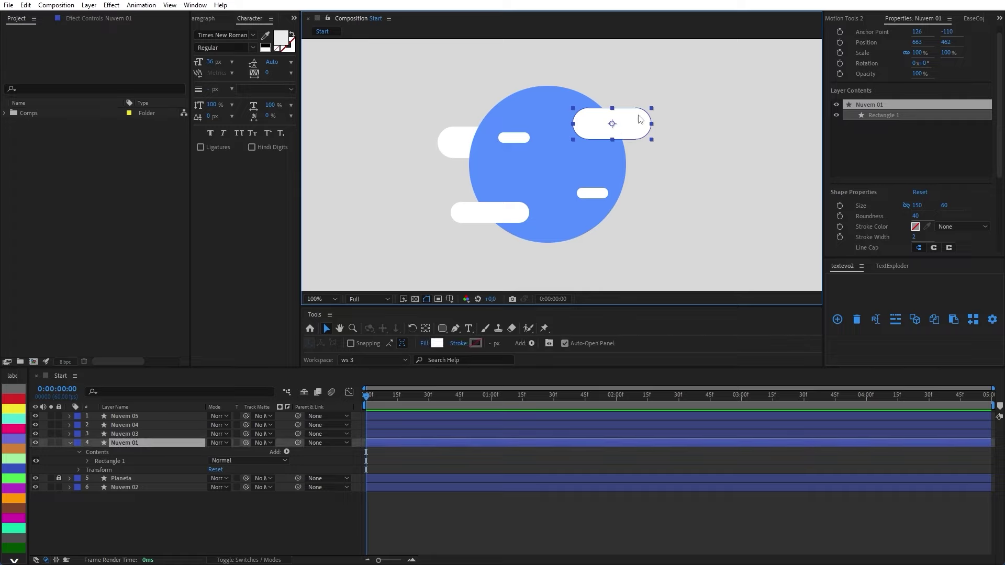
{"action": "left_click", "coordinate": [646, 93]}
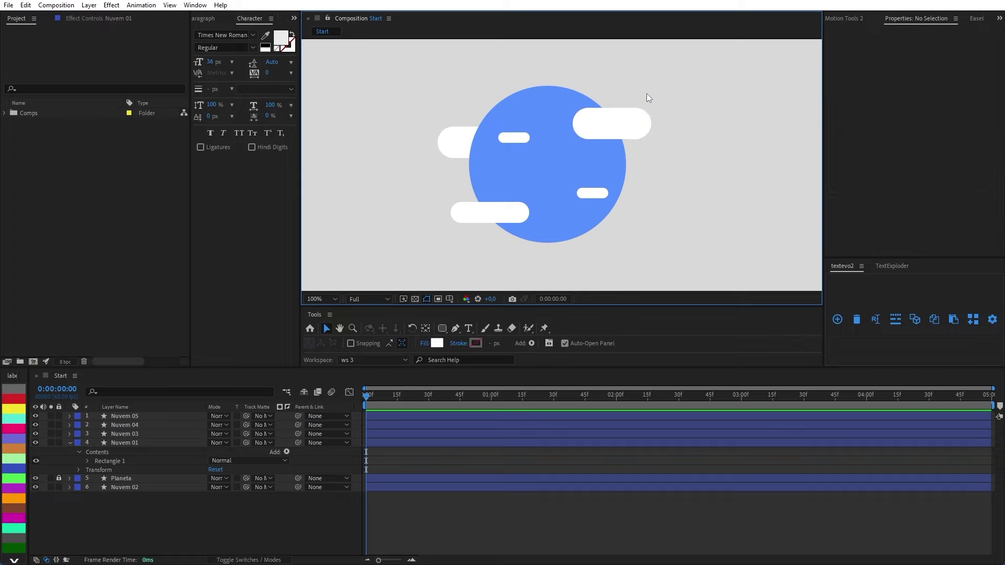
Duplicate the Nuvem 01 cloud, move the copy down to the planet's right edge and place its layer below all the others
{"action": "left_click", "coordinate": [640, 121]}
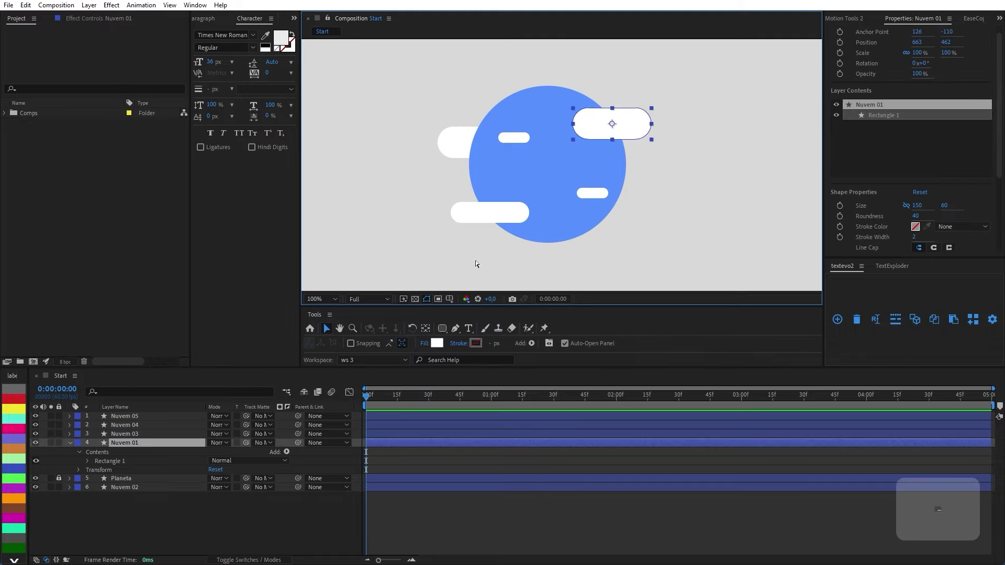
{"action": "key", "text": "ctrl+d"}
{"action": "left_click_drag", "start_coordinate": [623, 138], "coordinate": [623, 224]}
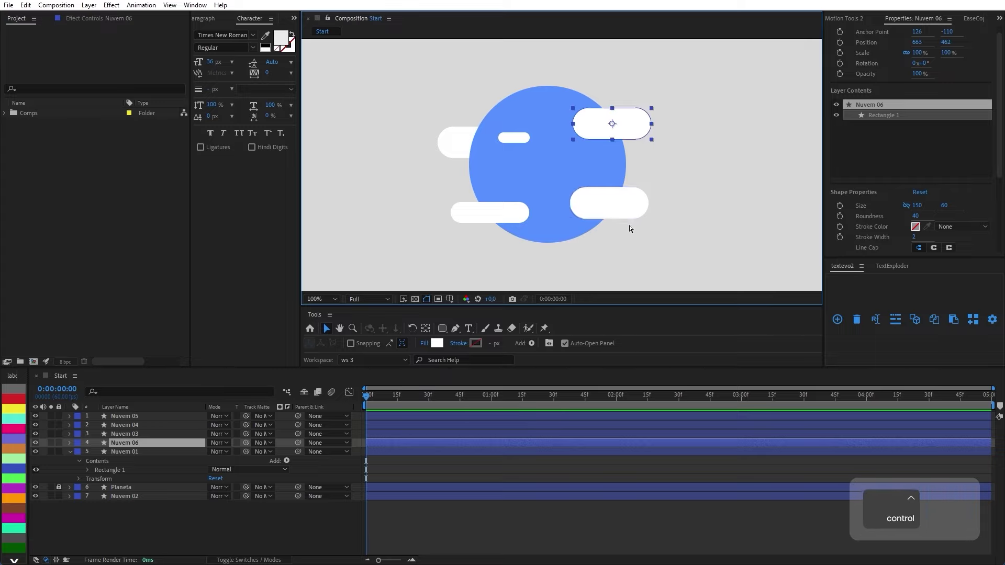
{"action": "key", "text": "ctrl+z"}
{"action": "key", "text": "ctrl+z"}
{"action": "left_click_drag", "start_coordinate": [616, 126], "coordinate": [622, 196]}
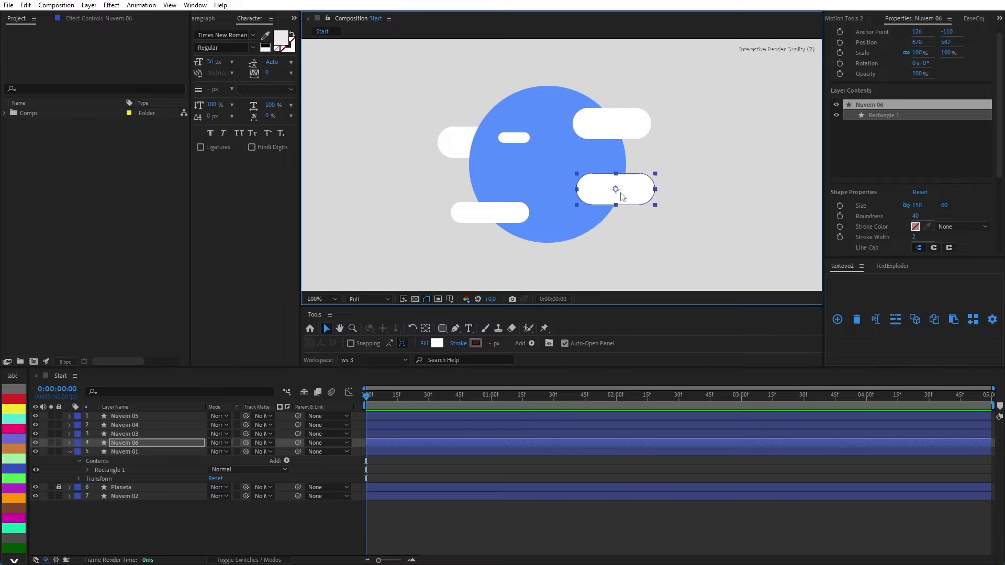
{"action": "left_click_drag", "start_coordinate": [131, 445], "coordinate": [126, 496]}
Unlock the Planeta layer and set its label colour to pink
{"action": "left_click", "coordinate": [58, 475]}
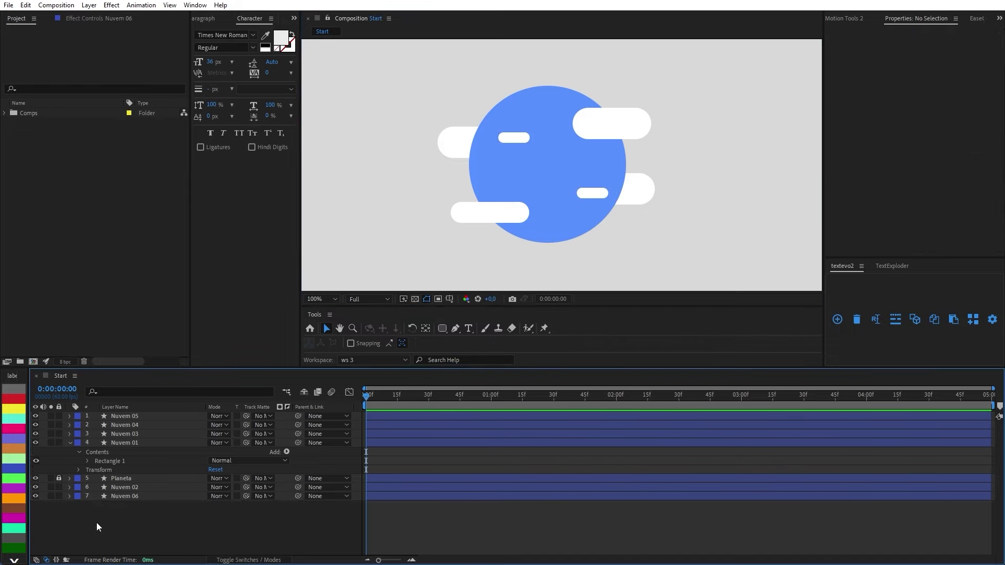
{"action": "left_click", "coordinate": [59, 478]}
{"action": "left_click", "coordinate": [131, 481]}
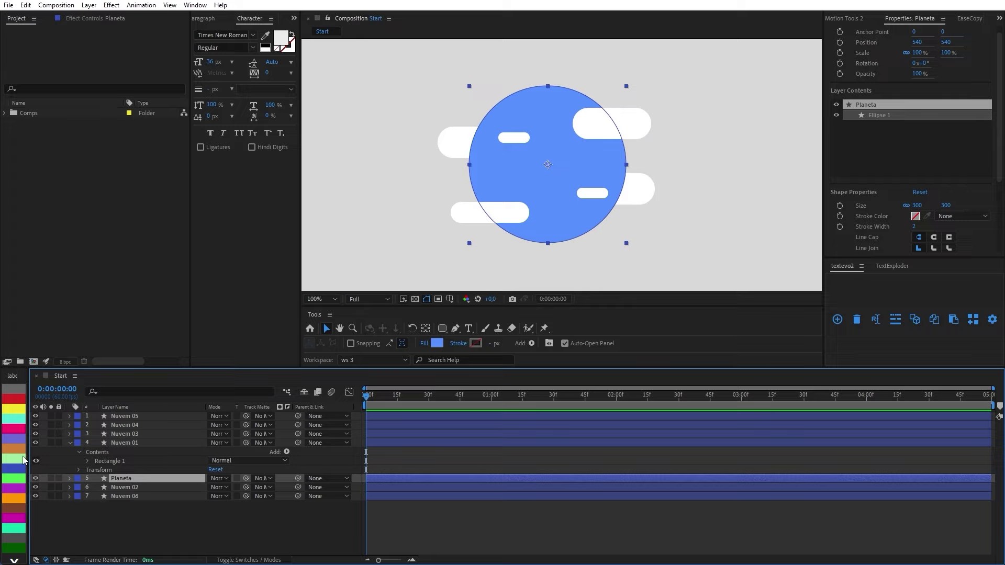
{"action": "left_click", "coordinate": [10, 429]}
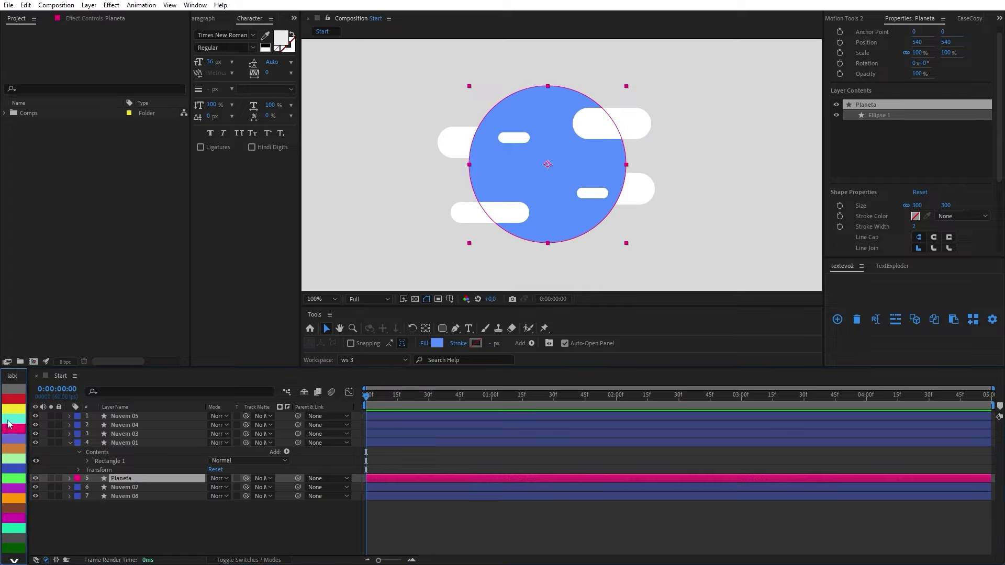
{"action": "left_click", "coordinate": [97, 517]}
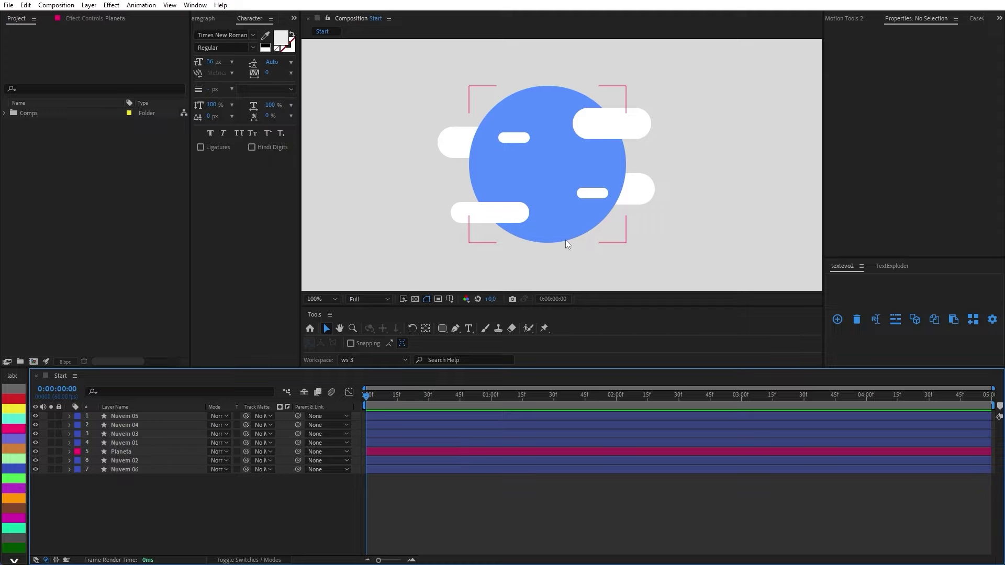
Duplicate the Nuvem 01 cloud and move the copy to the planet's centre, at about position 539, 526
{"action": "scroll", "coordinate": [566, 240], "scroll_direction": "down", "scroll_amount": 1}
{"action": "scroll", "coordinate": [617, 201], "scroll_direction": "up", "scroll_amount": 1}
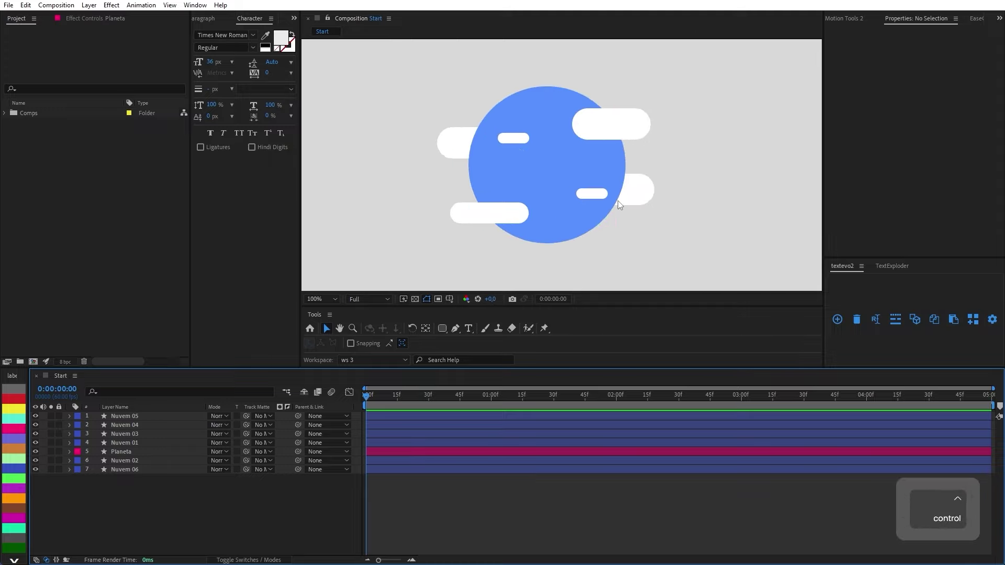
{"action": "scroll", "coordinate": [636, 206], "scroll_direction": "down", "scroll_amount": 1}
{"action": "scroll", "coordinate": [539, 158], "scroll_direction": "up", "scroll_amount": 1}
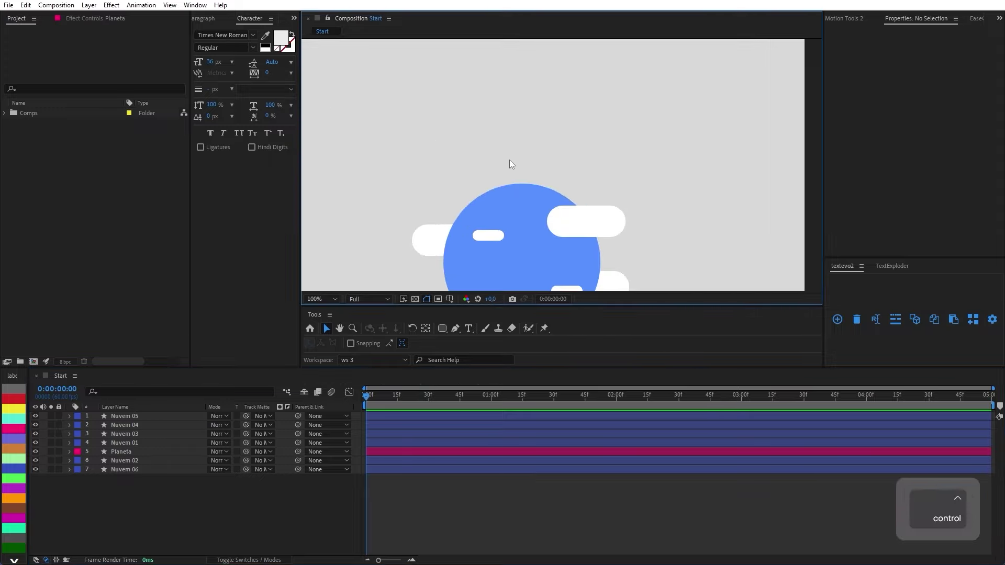
{"action": "left_click", "coordinate": [523, 204]}
{"action": "left_click", "coordinate": [609, 217]}
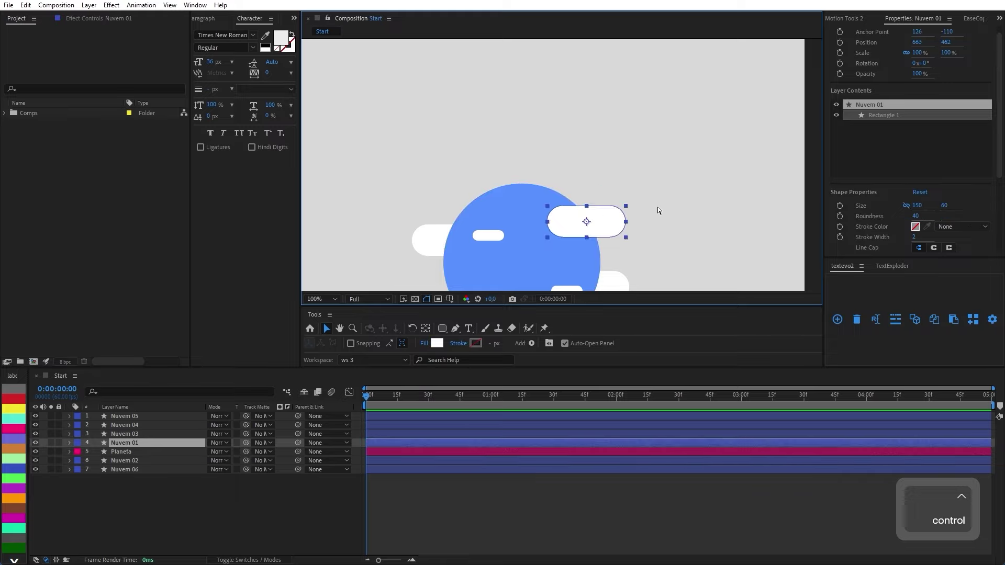
{"action": "key", "text": "ctrl+d"}
{"action": "left_click_drag", "start_coordinate": [598, 226], "coordinate": [533, 203]}
{"action": "key", "text": "space"}
{"action": "scroll", "coordinate": [547, 172], "scroll_direction": "down", "scroll_amount": 4}
{"action": "scroll", "coordinate": [554, 188], "scroll_direction": "up", "scroll_amount": 3}
{"action": "left_click", "coordinate": [559, 195]}
{"action": "key", "text": "space"}
{"action": "left_click", "coordinate": [522, 130]}
{"action": "scroll", "coordinate": [545, 152], "scroll_direction": "down", "scroll_amount": 2}
{"action": "scroll", "coordinate": [547, 206], "scroll_direction": "up", "scroll_amount": 4}
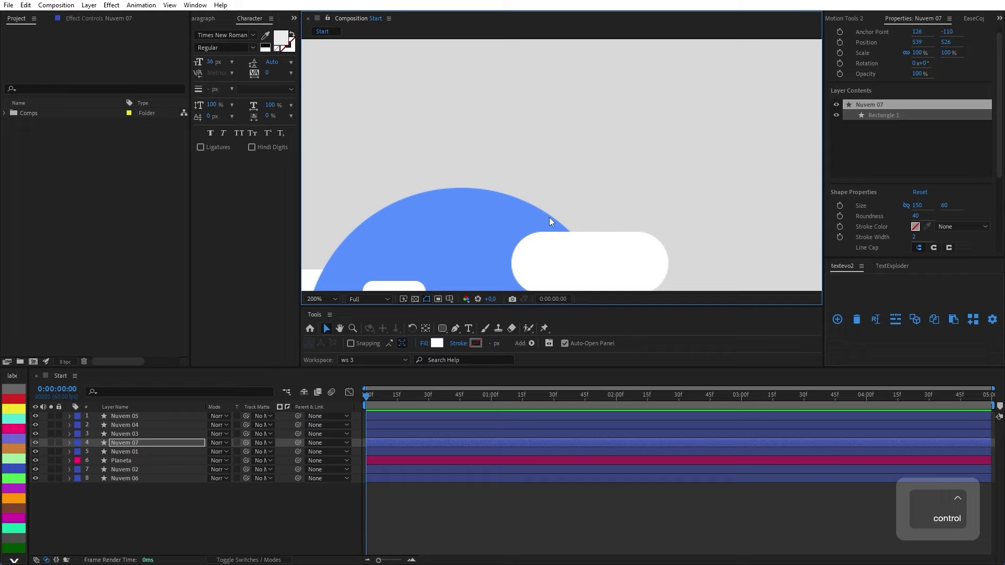
{"action": "scroll", "coordinate": [548, 218], "scroll_direction": "down", "scroll_amount": 2}
Pre-compose the Nuvem 07 layer into a new composition named Terra and open it
{"action": "key", "text": "v"}
{"action": "right_click", "coordinate": [178, 447]}
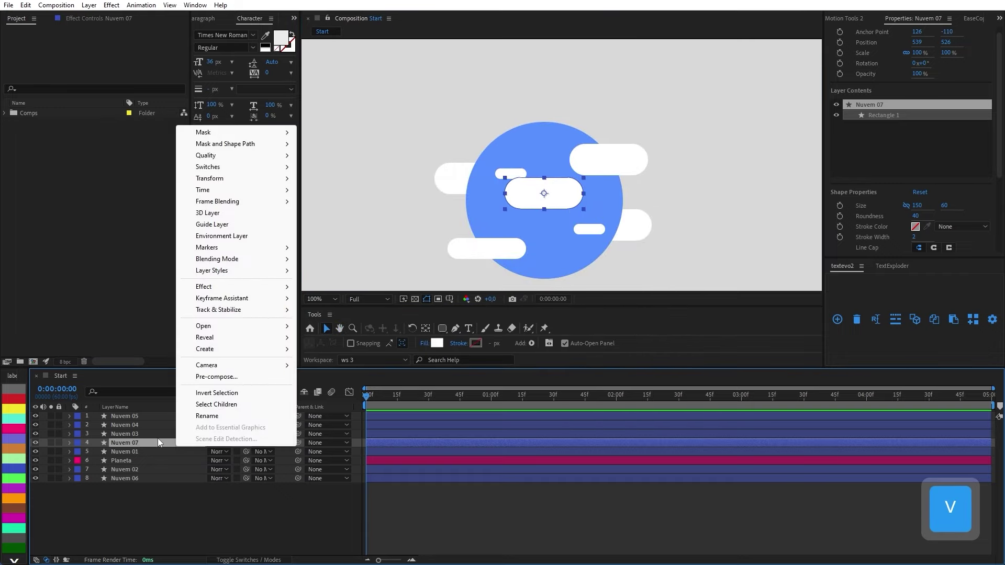
{"action": "left_click", "coordinate": [211, 377]}
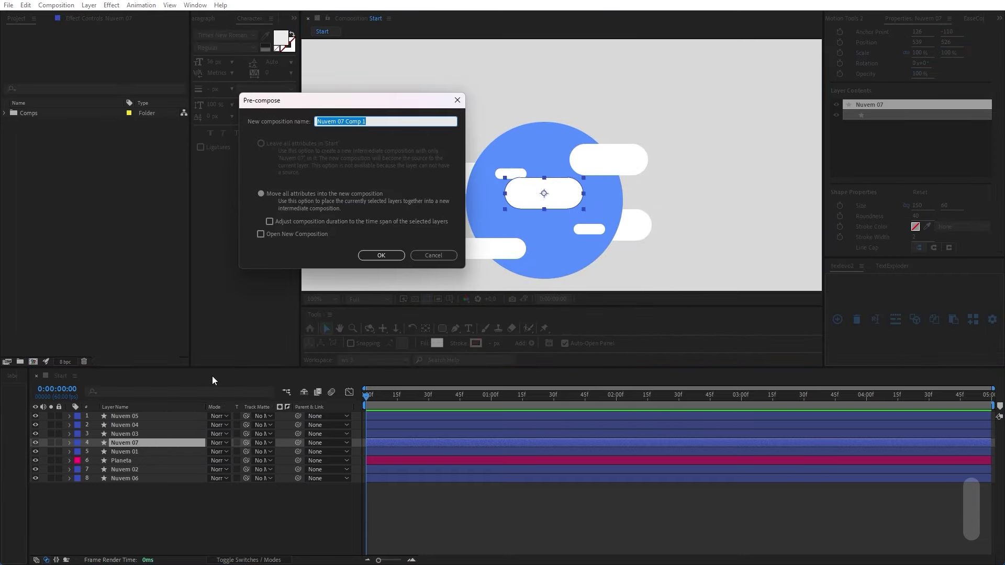
{"action": "key", "text": "Caps_Lock"}
{"action": "type", "text": "Terra"}
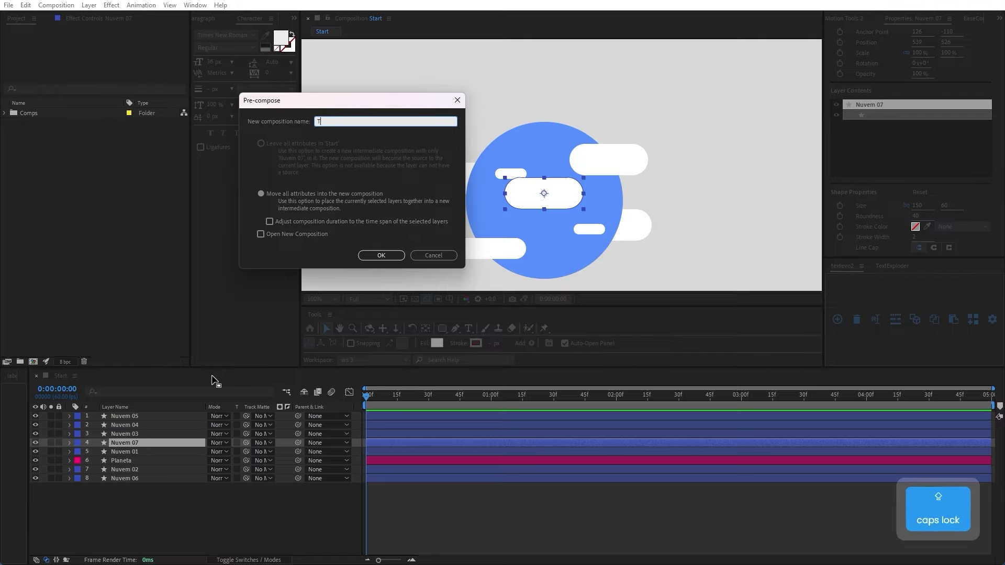
{"action": "left_click", "coordinate": [381, 255]}
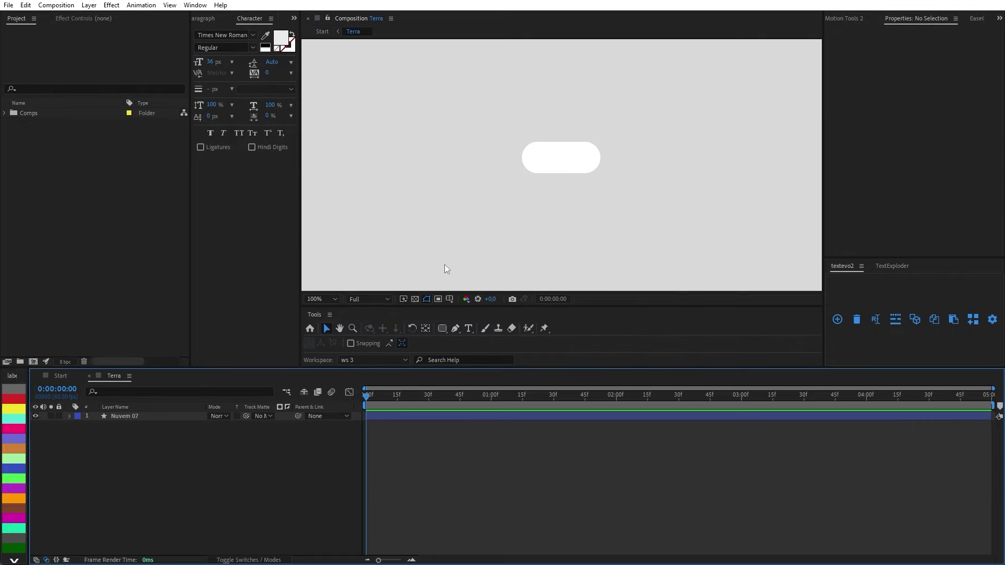
Set the fill colour of the Nuvem 07 shape in the Terra composition to 8CC2FF
{"action": "left_click", "coordinate": [561, 165]}
{"action": "scroll", "coordinate": [589, 161], "scroll_direction": "up", "scroll_amount": 1}
{"action": "key", "text": "space"}
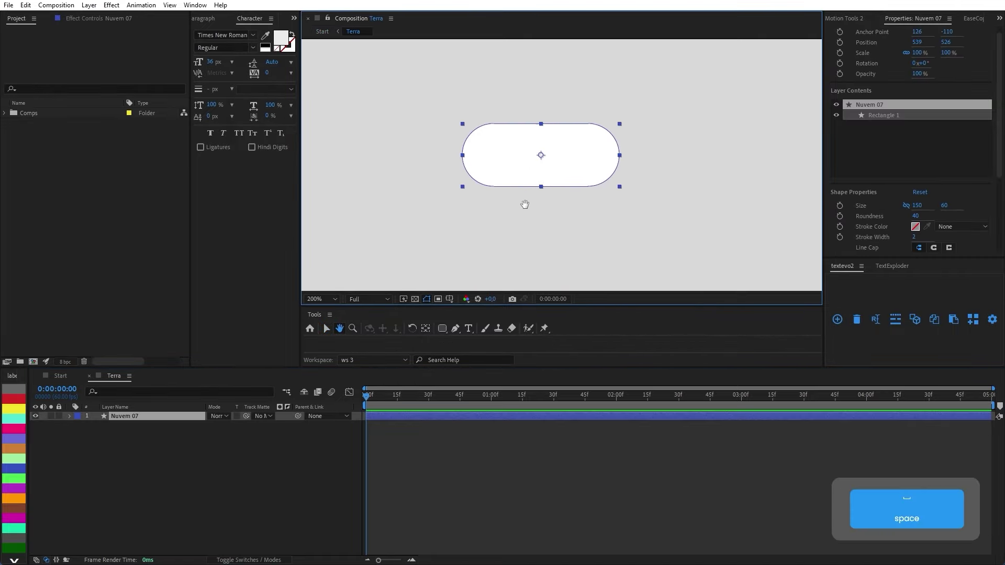
{"action": "key", "text": "ctrl+c"}
{"action": "left_click", "coordinate": [443, 346]}
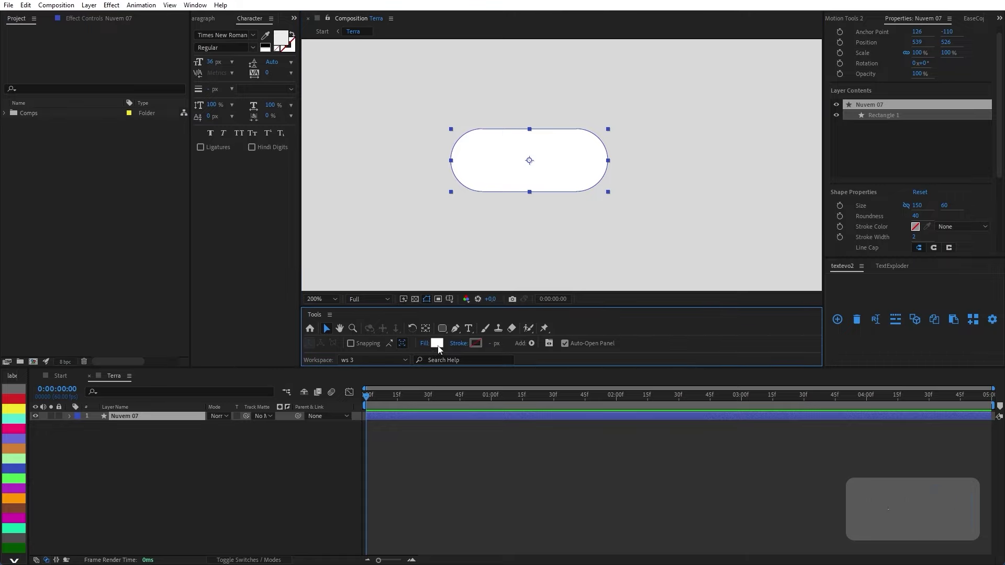
{"action": "key", "text": "ctrl+v"}
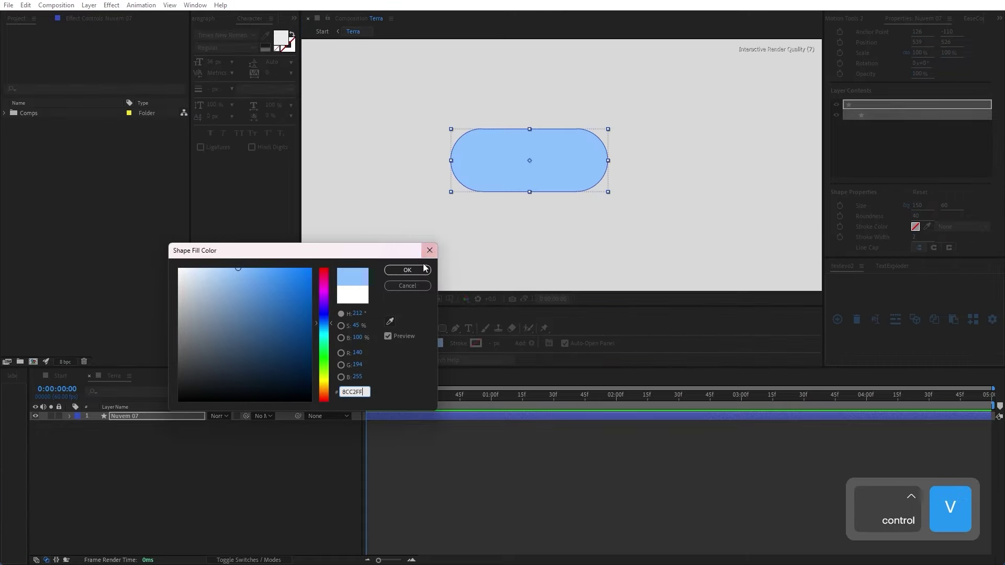
{"action": "left_click", "coordinate": [407, 269]}
{"action": "left_click", "coordinate": [529, 224]}
{"action": "scroll", "coordinate": [529, 224], "scroll_direction": "down", "scroll_amount": 2}
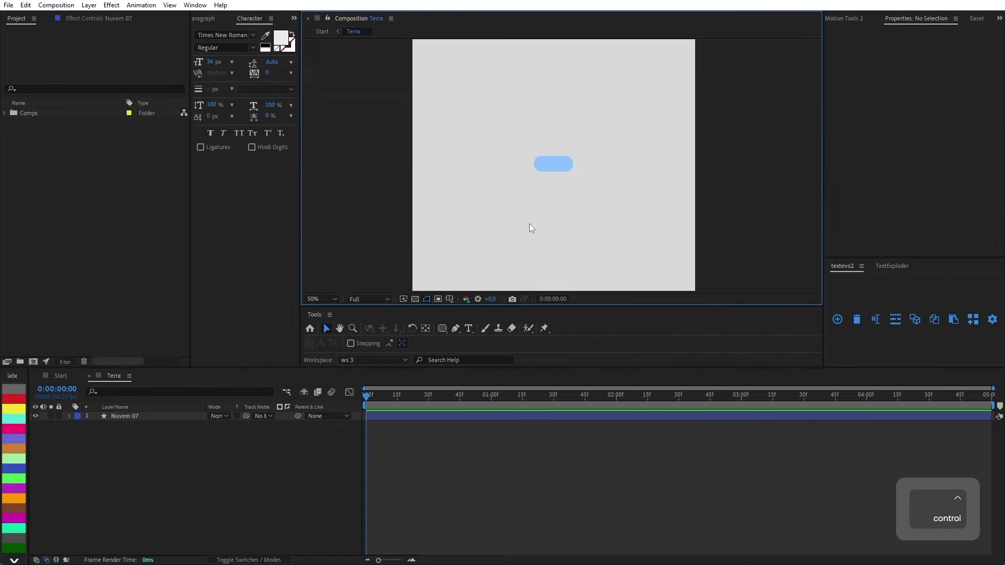
{"action": "scroll", "coordinate": [539, 191], "scroll_direction": "up", "scroll_amount": 4}
{"action": "scroll", "coordinate": [531, 206], "scroll_direction": "down", "scroll_amount": 2}
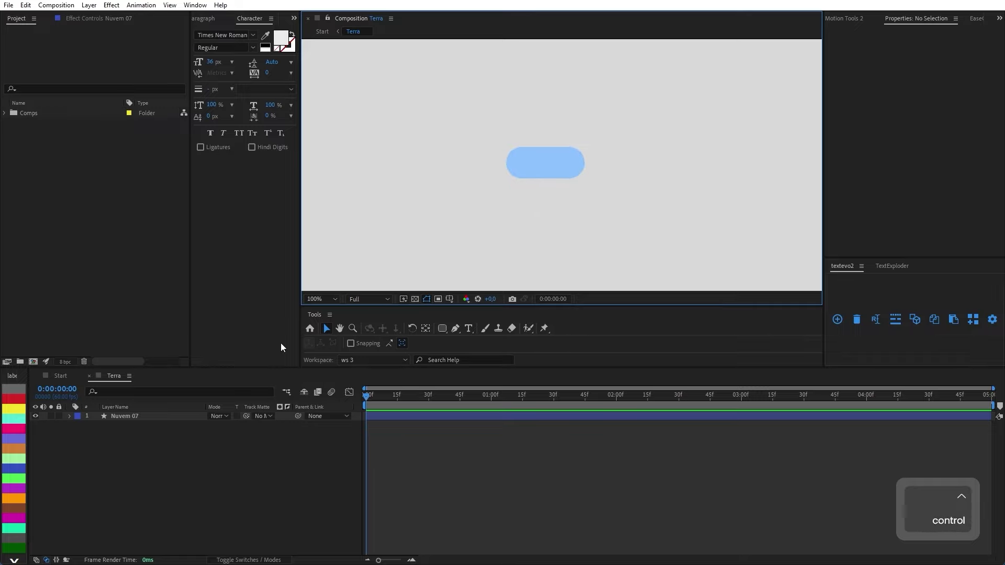
Copy the Planeta layer from the Start composition into Terra and place it below the Nuvem 07 layer
{"action": "left_click", "coordinate": [62, 377]}
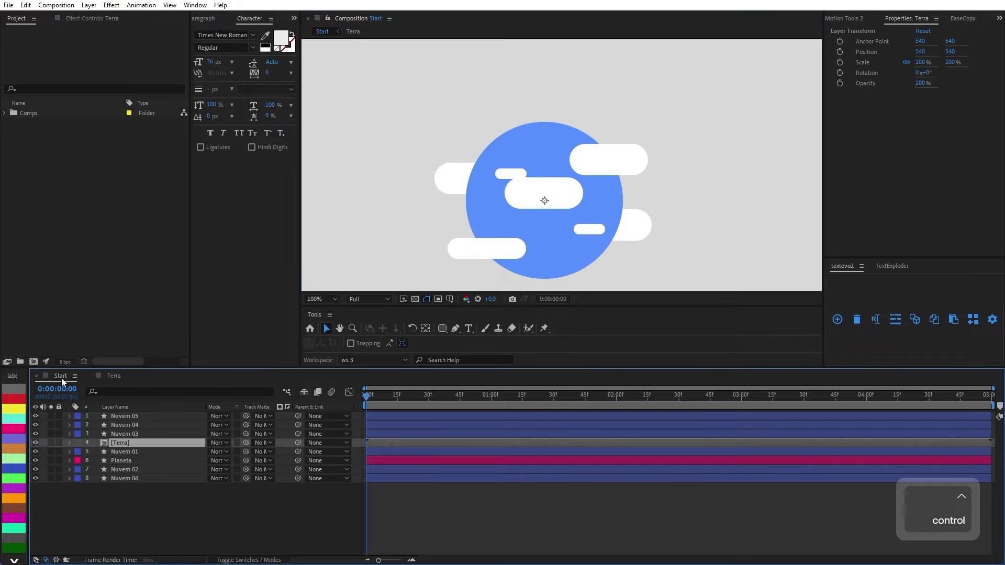
{"action": "left_click", "coordinate": [113, 460]}
{"action": "key", "text": "ctrl+c"}
{"action": "left_click", "coordinate": [108, 375]}
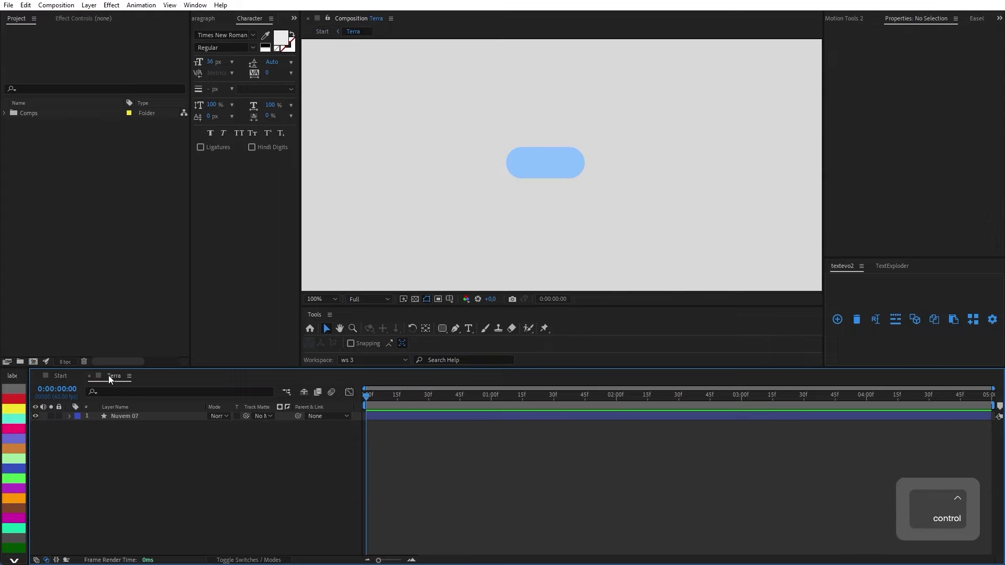
{"action": "key", "text": "ctrl+v"}
{"action": "left_click_drag", "start_coordinate": [121, 420], "coordinate": [125, 433]}
{"action": "left_click", "coordinate": [127, 440]}
Move the light blue Nuvem 07 shape to the planet's left side, at about position 473, 562
{"action": "left_click", "coordinate": [550, 168]}
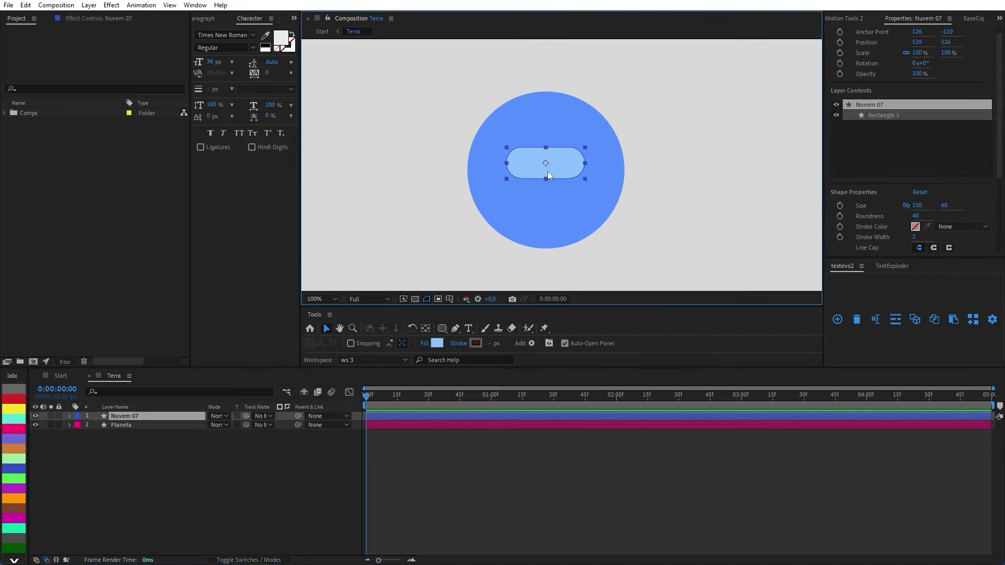
{"action": "mouse_move", "coordinate": [548, 166]}
{"action": "left_mouse_down"}
{"action": "mouse_move", "coordinate": [517, 186]}
{"action": "mouse_move", "coordinate": [545, 158]}
{"action": "left_mouse_up"}
{"action": "key", "text": "ctrl+d"}
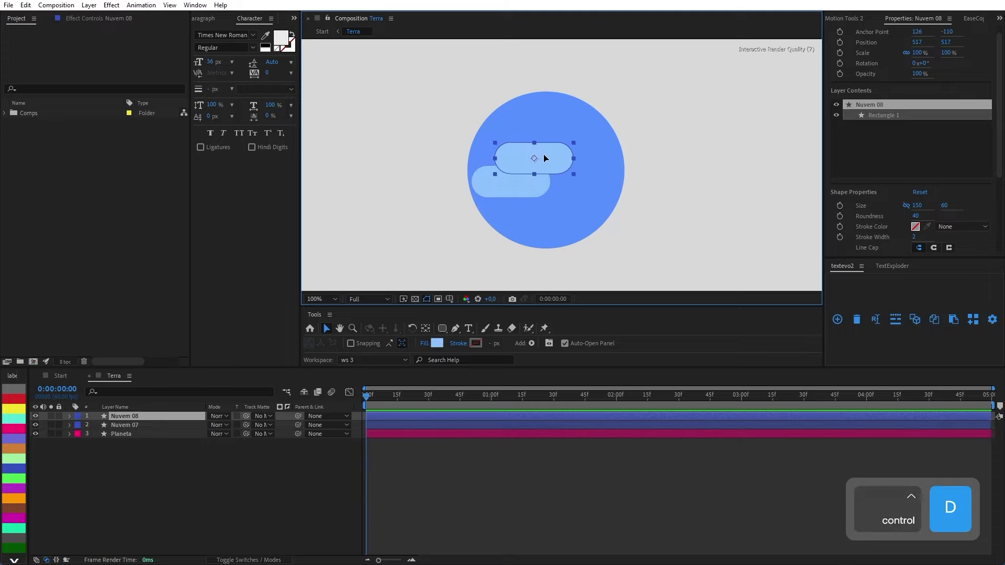
{"action": "key", "text": "ctrl+z"}
{"action": "left_click", "coordinate": [146, 420]}
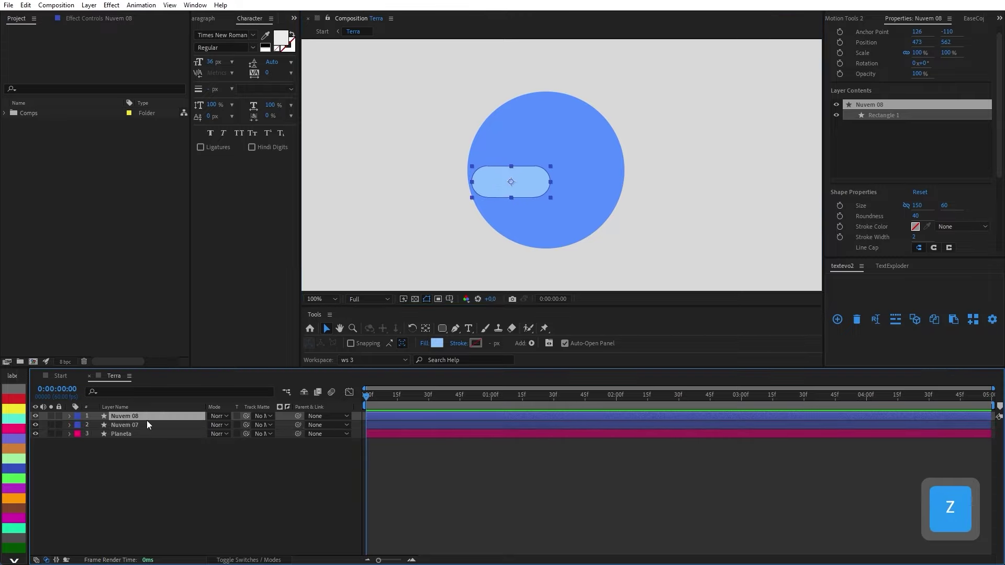
{"action": "key", "text": "ctrl+z"}
Rename the Nuvem 07 layer in the Terra composition to Terra 01
{"action": "key", "text": "Return"}
{"action": "type", "text": "Terra 01"}
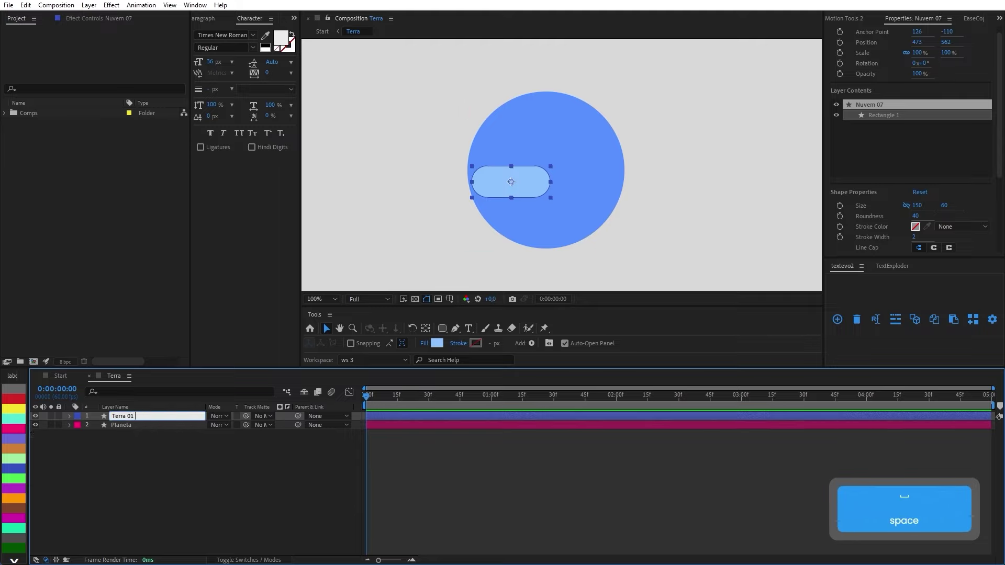
{"action": "key", "text": "BackSpace"}
{"action": "key", "text": "Return"}
{"action": "left_click", "coordinate": [413, 240]}
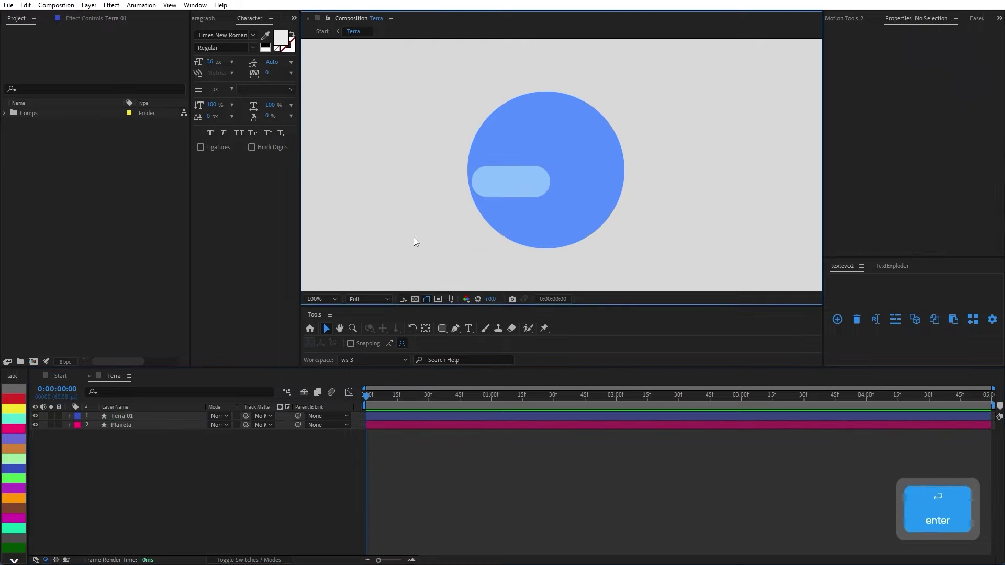
Duplicate Terra 01 four times, placing one copy overlapping it and three as a staggered cluster across the planet's upper edge
{"action": "left_click", "coordinate": [500, 180]}
{"action": "left_click_drag", "start_coordinate": [525, 179], "coordinate": [533, 126]}
{"action": "key", "text": "ctrl+d"}
{"action": "left_click", "coordinate": [658, 171]}
{"action": "left_click", "coordinate": [529, 198]}
{"action": "key", "text": "ctrl+d"}
{"action": "key", "text": "ctrl+d"}
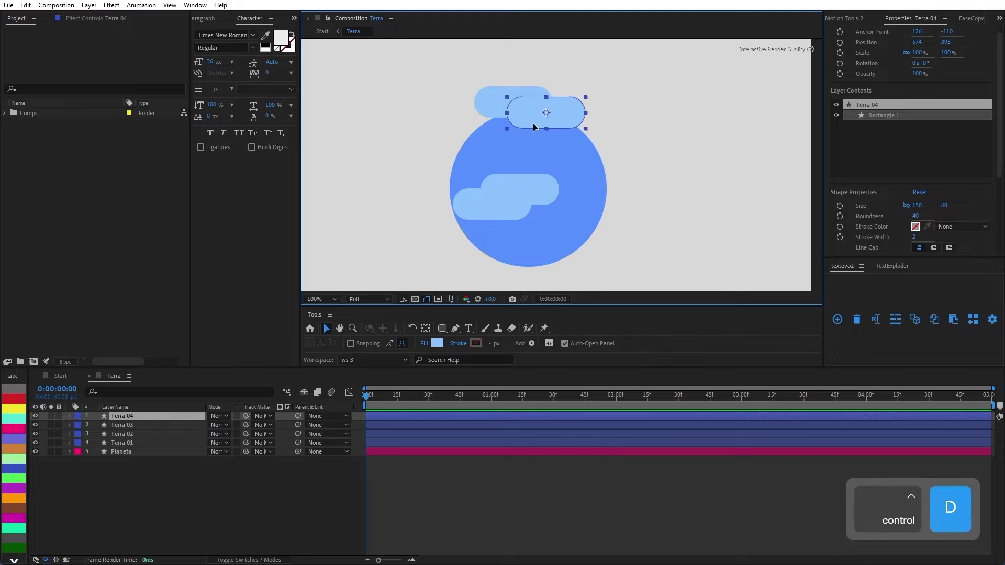
{"action": "key", "text": "ctrl+d"}
{"action": "left_click_drag", "start_coordinate": [549, 122], "coordinate": [570, 115]}
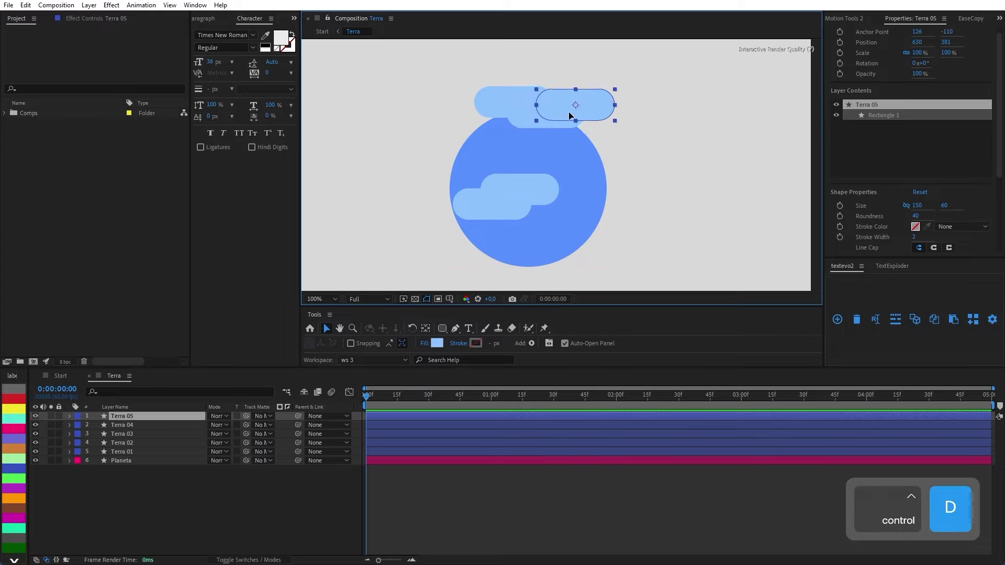
Duplicate Terra 02 three times and arrange the copies as an overlapping cluster on the planet's right side
{"action": "left_click", "coordinate": [652, 177]}
{"action": "left_click", "coordinate": [537, 184]}
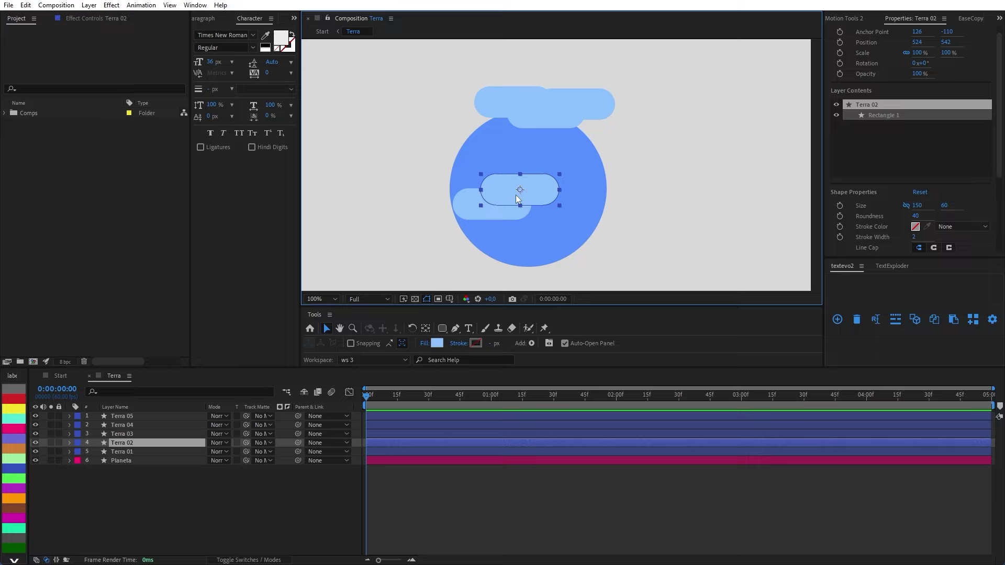
{"action": "key", "text": "ctrl+d"}
{"action": "left_click_drag", "start_coordinate": [516, 194], "coordinate": [626, 159]}
{"action": "key", "text": "ctrl+z"}
{"action": "key", "text": "ctrl+d"}
{"action": "left_click", "coordinate": [638, 212]}
{"action": "left_click", "coordinate": [641, 197]}
{"action": "key", "text": "ctrl+d"}
Shift Terra 01 and Terra 02 left past the planet's edge, and move the right-hand cluster of three shapes inward
{"action": "left_click", "coordinate": [503, 187]}
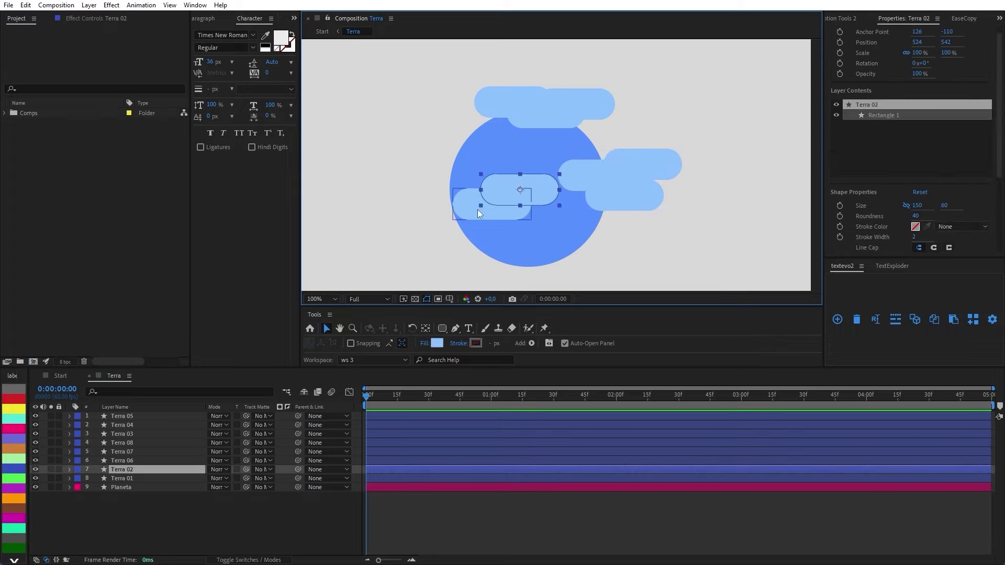
{"action": "left_click", "coordinate": [468, 202], "text": "shift"}
{"action": "left_click_drag", "start_coordinate": [529, 181], "coordinate": [485, 181]}
{"action": "left_click_drag", "start_coordinate": [692, 219], "coordinate": [604, 170]}
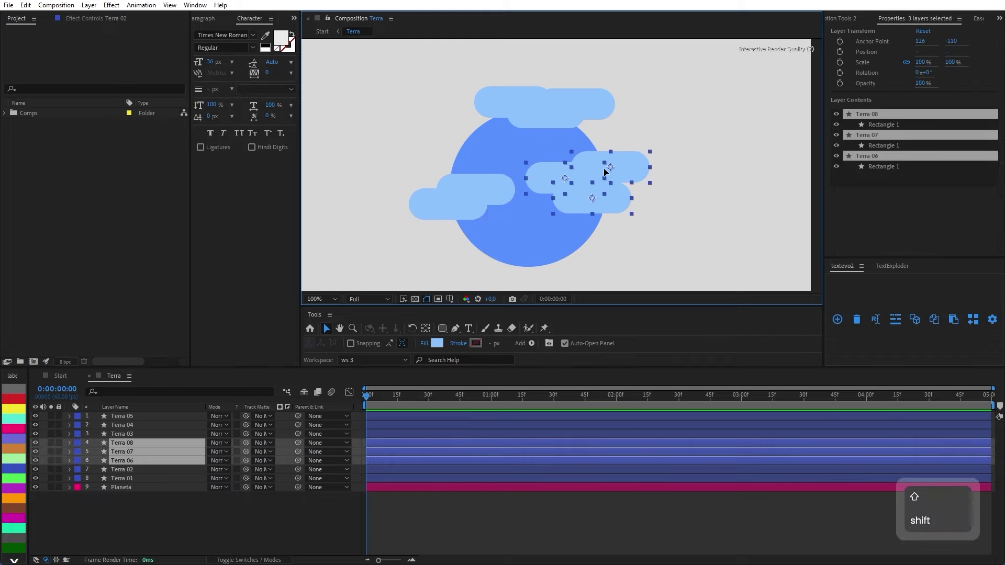
{"action": "left_click", "coordinate": [681, 162]}
Duplicate the Terra shape twice more and place the two copies overlapping each other at the planet's lower edge
{"action": "left_click", "coordinate": [542, 103]}
{"action": "key", "text": "ctrl+d"}
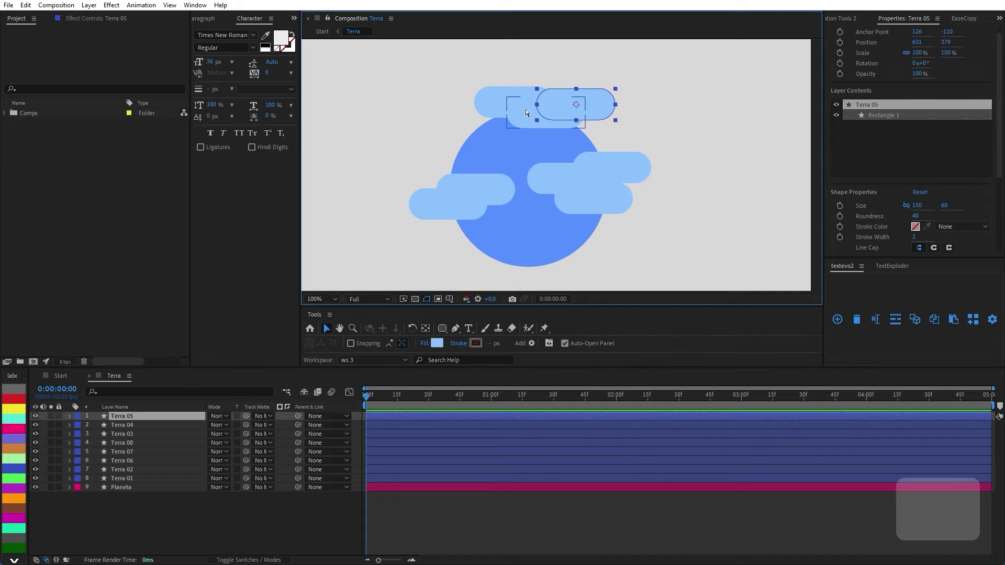
{"action": "left_click_drag", "start_coordinate": [589, 94], "coordinate": [539, 276]}
{"action": "key", "text": "ctrl+d"}
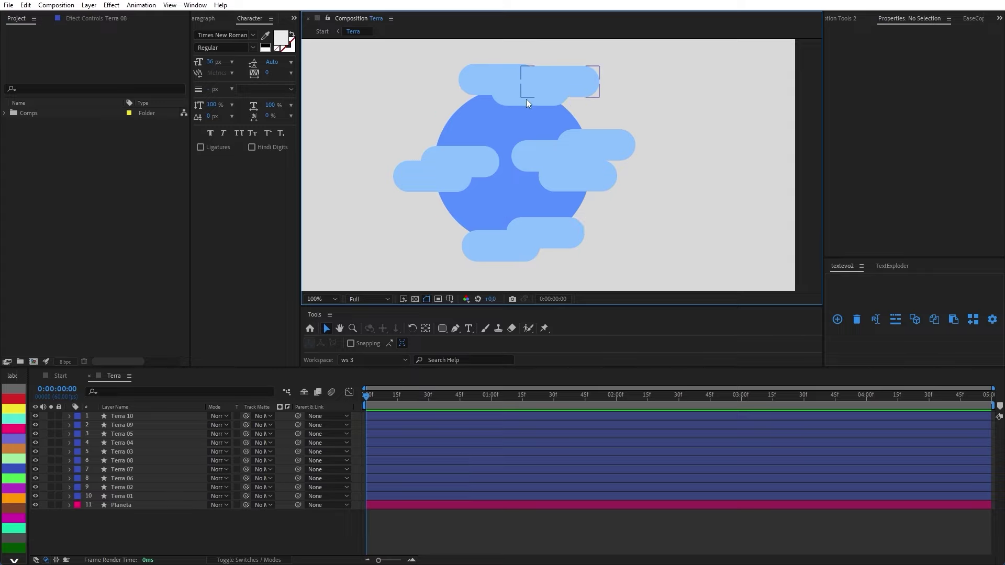
Move Terra 03 and Terra 05 together slightly down and to the left in the upper cluster
{"action": "left_click", "coordinate": [519, 81]}
{"action": "left_click", "coordinate": [485, 82], "text": "shift"}
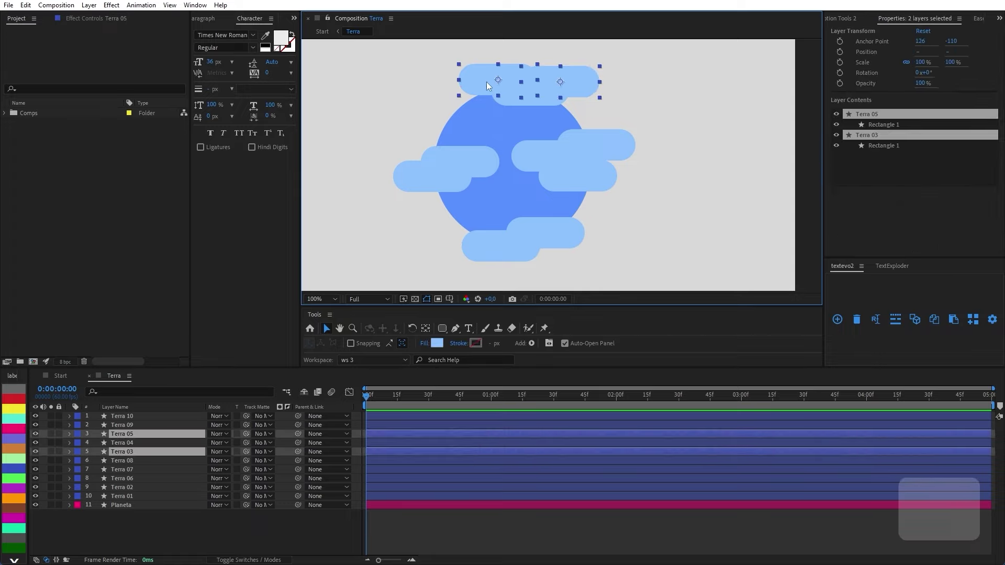
{"action": "left_click_drag", "start_coordinate": [495, 90], "coordinate": [486, 94]}
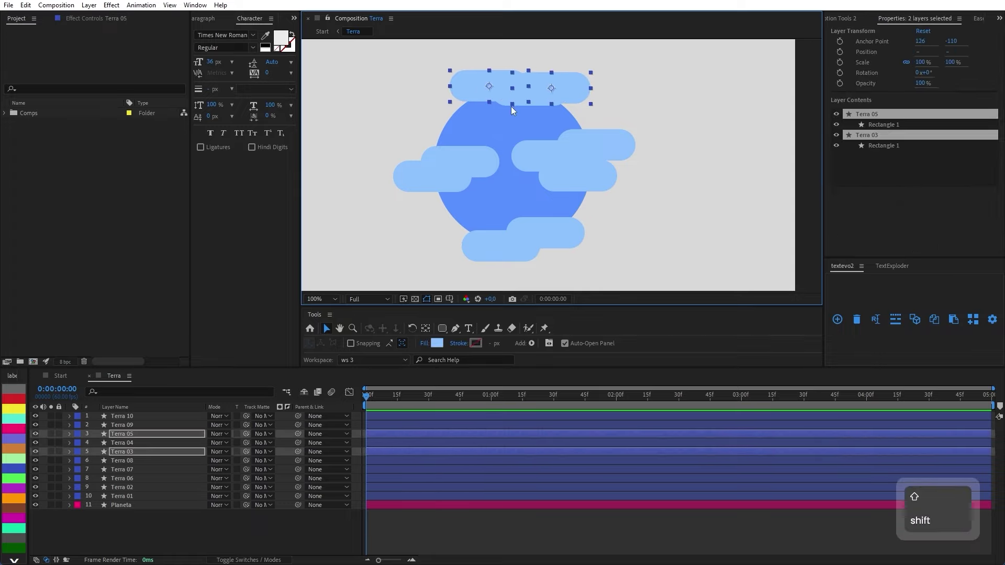
{"action": "key", "text": "ctrl+shift+a"}
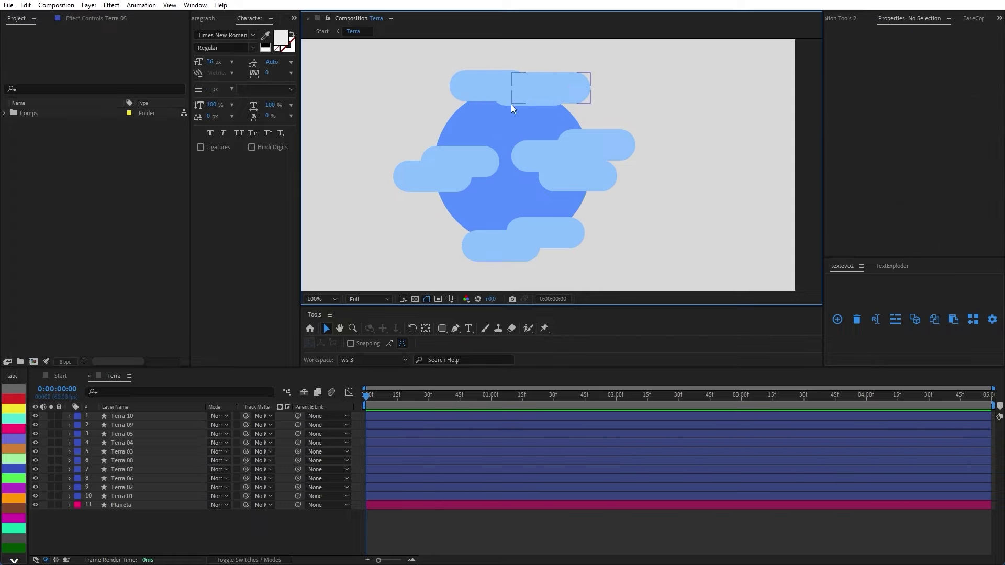
Nudge Terra 04 down and left under the other upper shapes, to about position 554, 405
{"action": "left_click", "coordinate": [512, 107]}
{"action": "key", "text": "shift+Down"}
{"action": "key", "text": "shift+Left"}
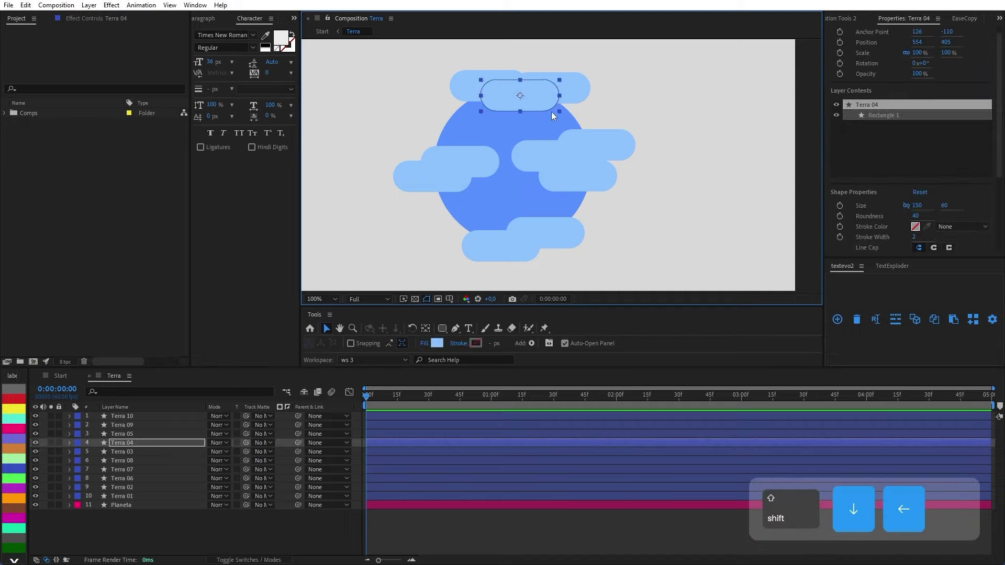
{"action": "key", "text": "shift+Up"}
{"action": "left_click", "coordinate": [615, 127]}
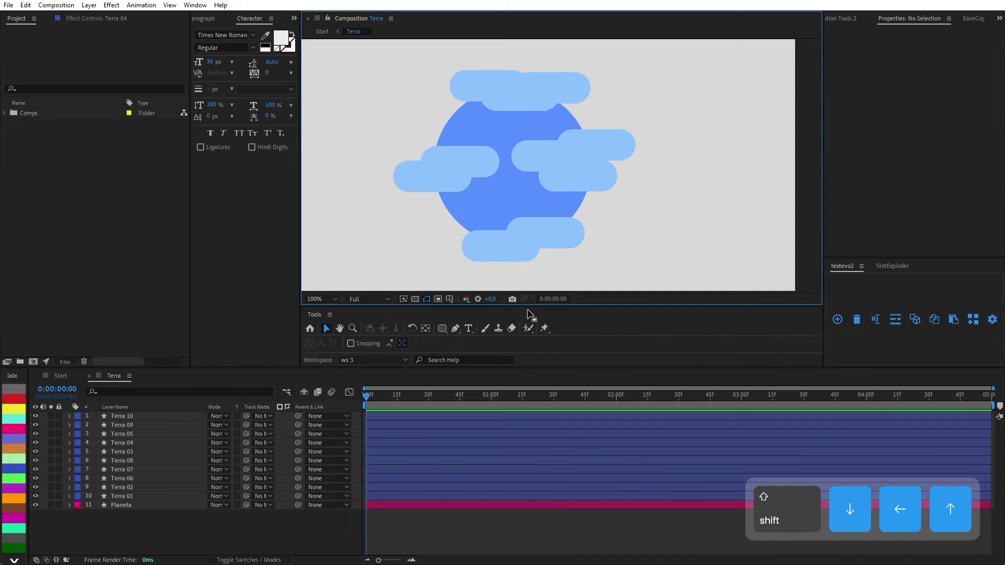
Delete the Planeta layer from the Terra composition
{"action": "left_click", "coordinate": [136, 506]}
{"action": "key", "text": "Delete"}
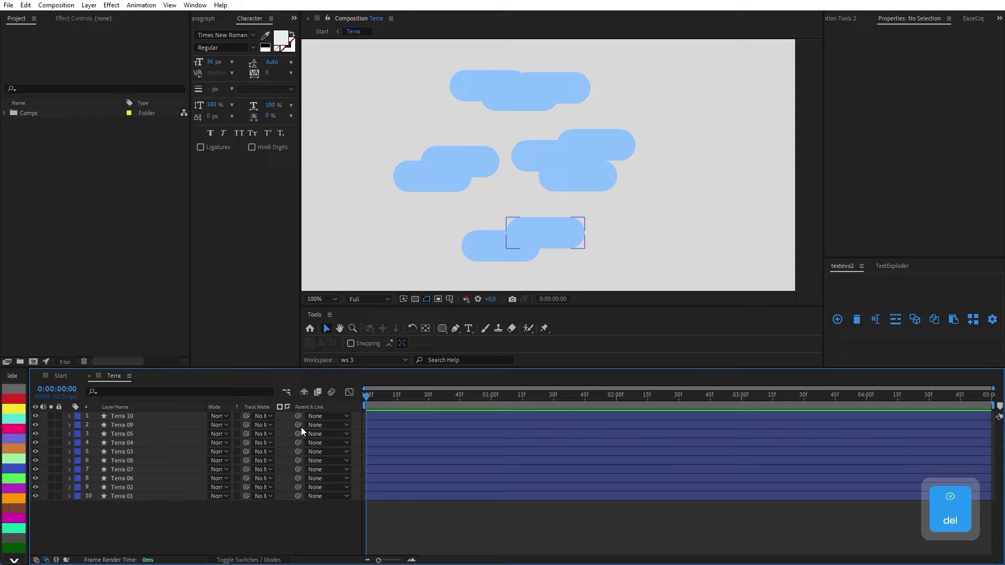
{"action": "left_click", "coordinate": [594, 203]}
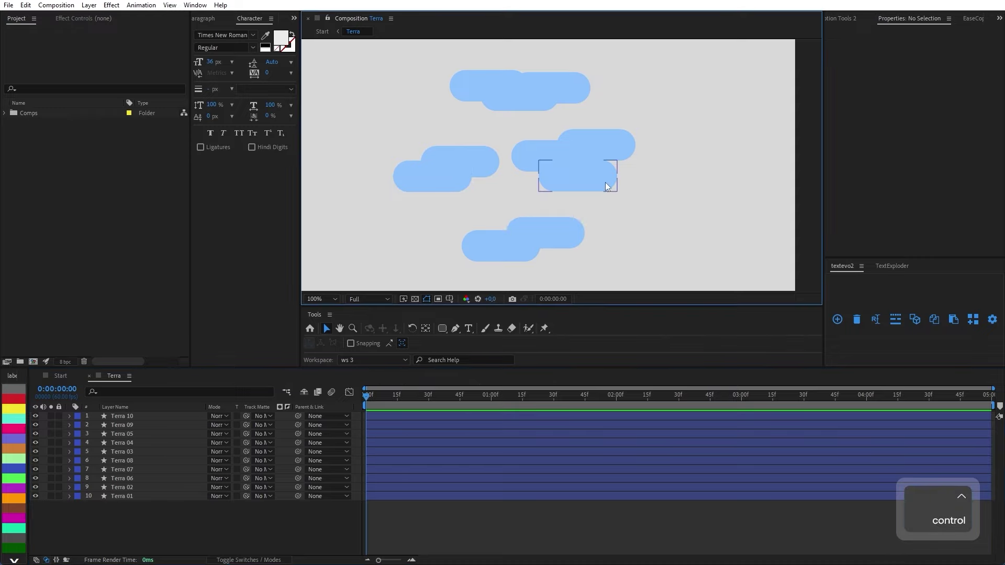
Set the Terra composition's width to four times its size, 4320 px
{"action": "key", "text": "ctrl+k"}
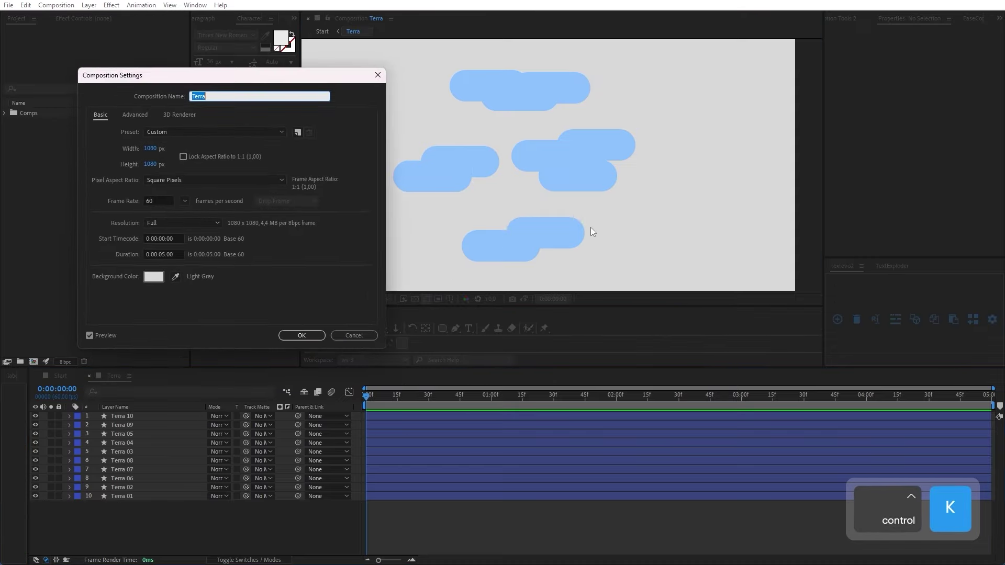
{"action": "left_click", "coordinate": [151, 148]}
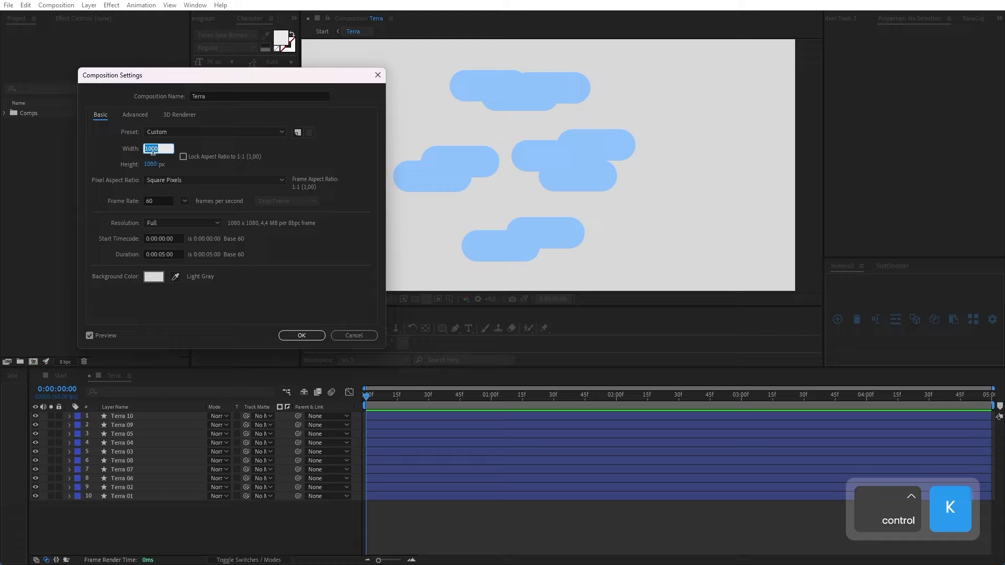
{"action": "key", "text": "Right"}
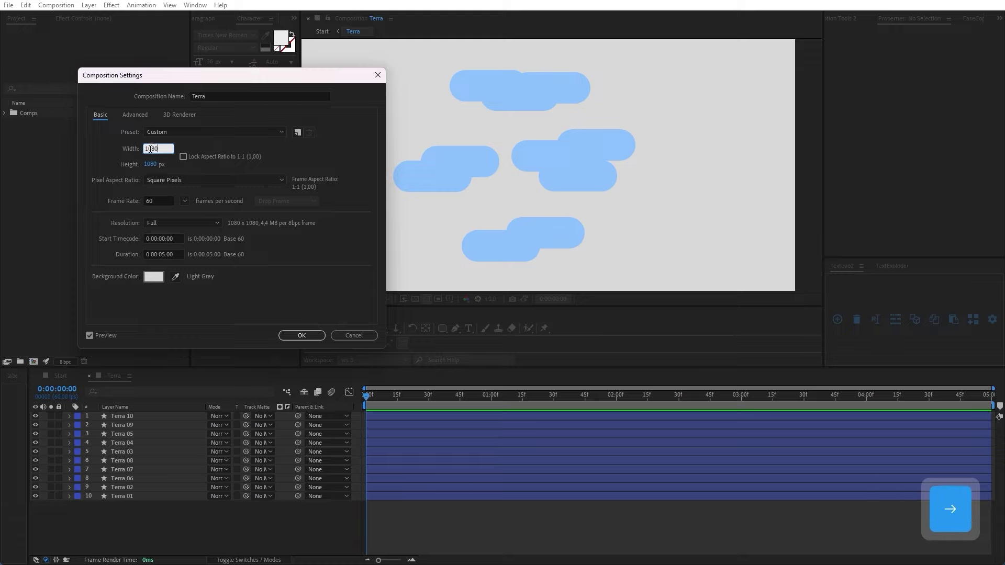
{"action": "type", "text": "*4"}
{"action": "key", "text": "Return"}
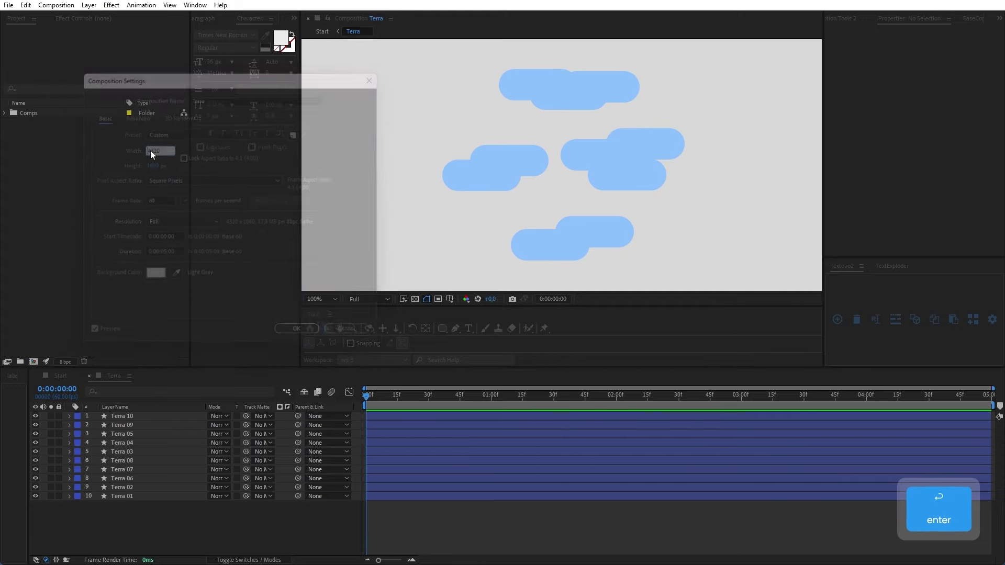
Move all ten Terra shapes together toward the left part of the widened composition
{"action": "key", "text": "shift+Left"}
{"action": "key", "text": "shift+Left"}
{"action": "key", "text": "shift+Left"}
{"action": "key", "text": "shift+Left"}
{"action": "key", "text": "shift+Left"}
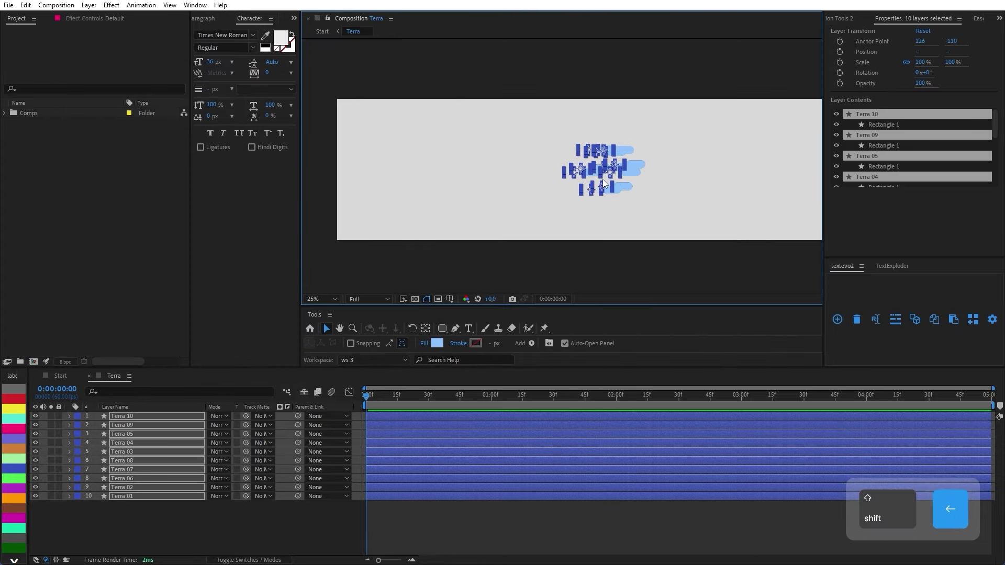
{"action": "key", "text": "shift+Left"}
{"action": "key", "text": "shift+Left"}
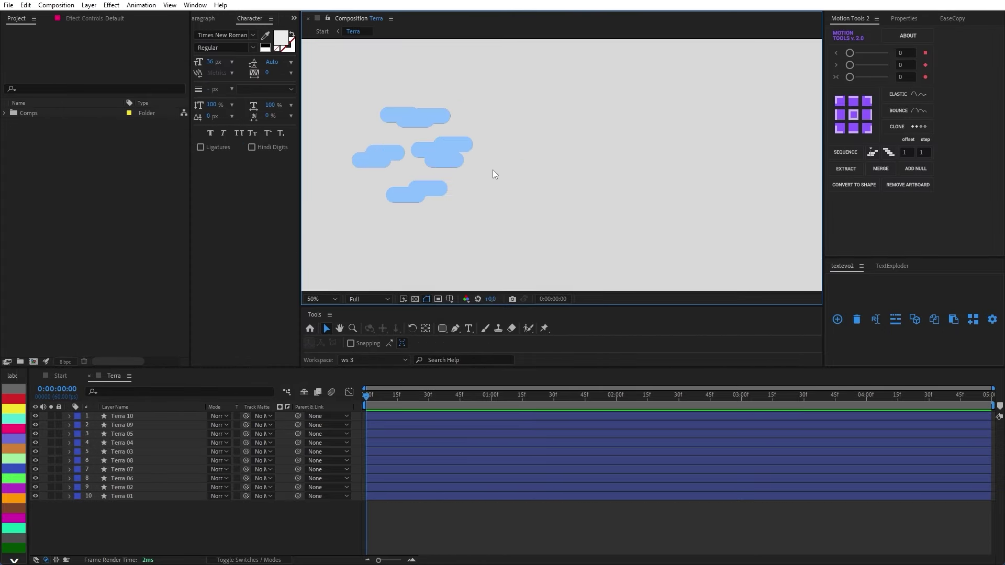
Set the Terra composition's background colour to black, 000000
{"action": "key", "text": "ctrl+k"}
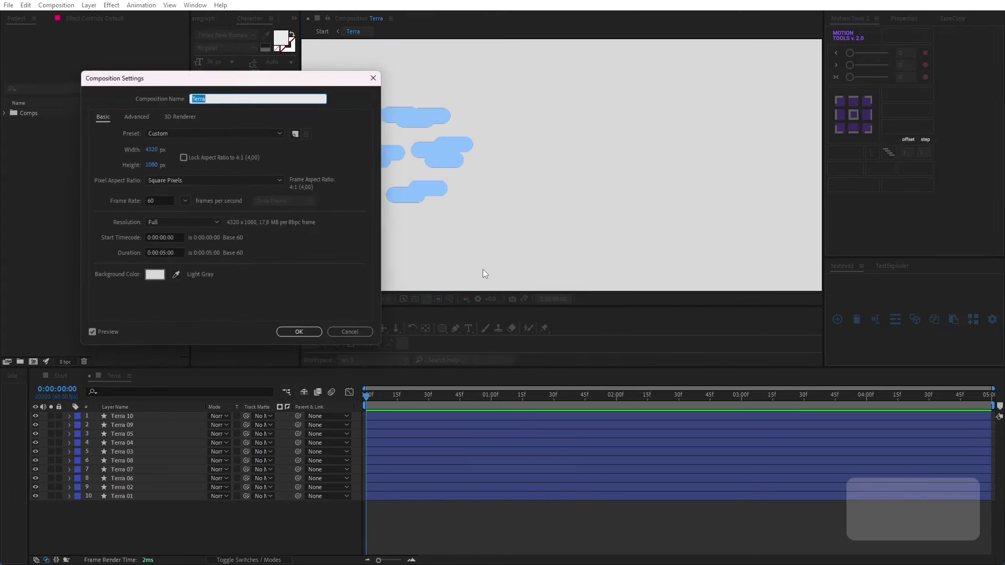
{"action": "left_click", "coordinate": [150, 280]}
{"action": "left_click_drag", "start_coordinate": [202, 292], "coordinate": [121, 422]}
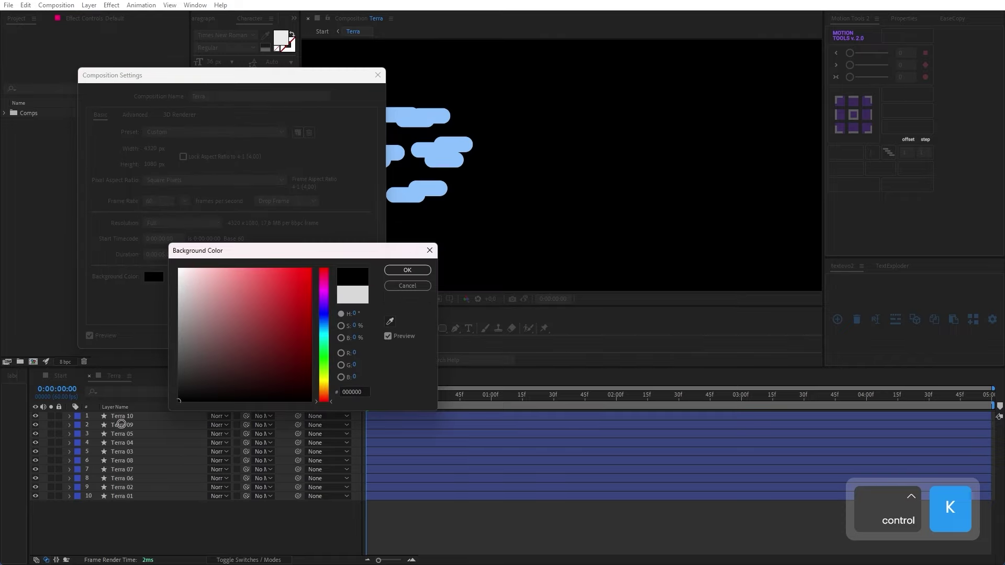
{"action": "left_click", "coordinate": [407, 271]}
{"action": "left_click", "coordinate": [302, 335]}
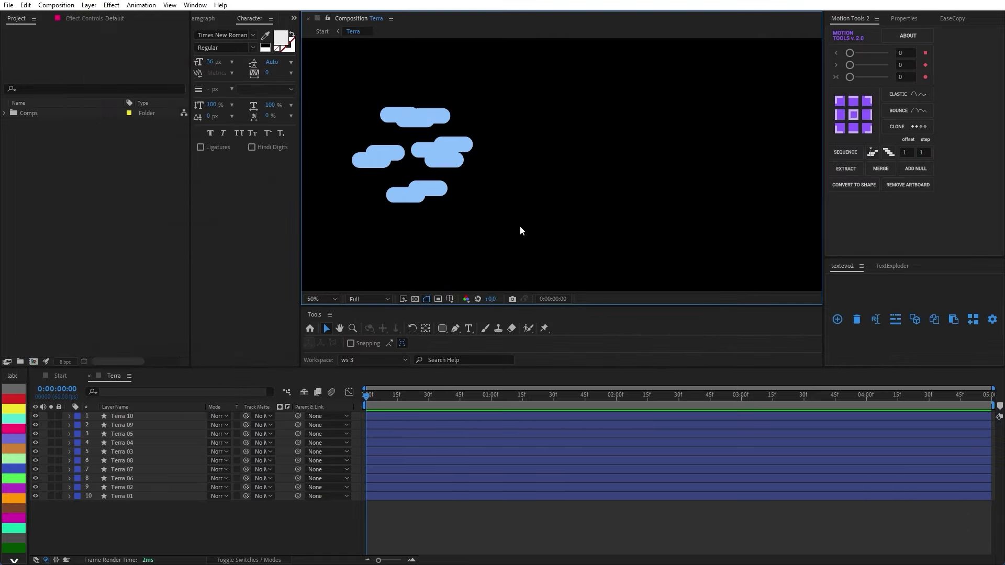
Pre-compose all ten Terra shape layers into a new composition named Terra - Elementos
{"action": "left_click_drag", "start_coordinate": [483, 215], "coordinate": [365, 114]}
{"action": "right_click", "coordinate": [147, 441]}
{"action": "left_click", "coordinate": [177, 370]}
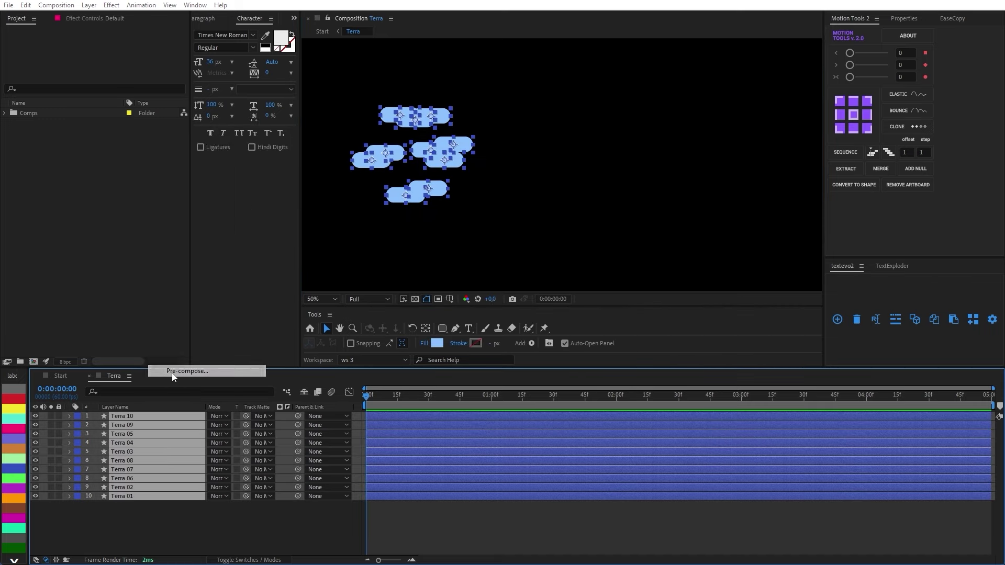
{"action": "key", "text": "Caps_Lock"}
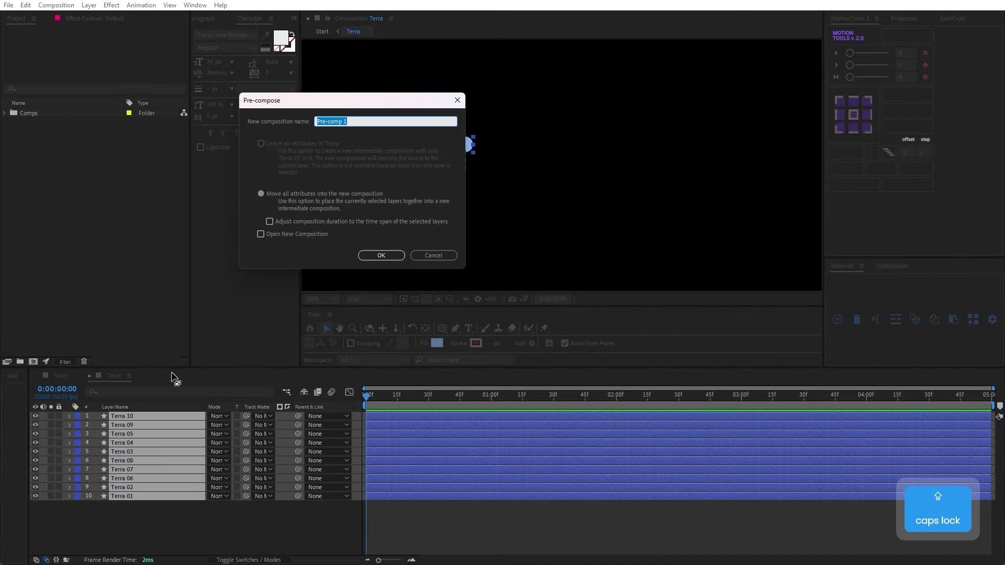
{"action": "type", "text": "Terra"}
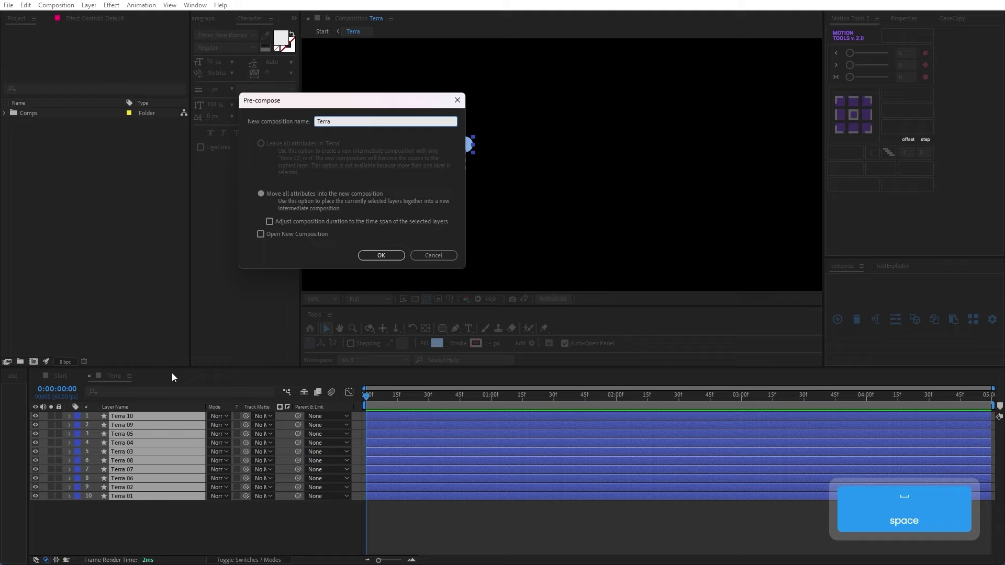
{"action": "key", "text": "BackSpace"}
{"action": "type", "text": "-"}
{"action": "key", "text": "Caps_Lock"}
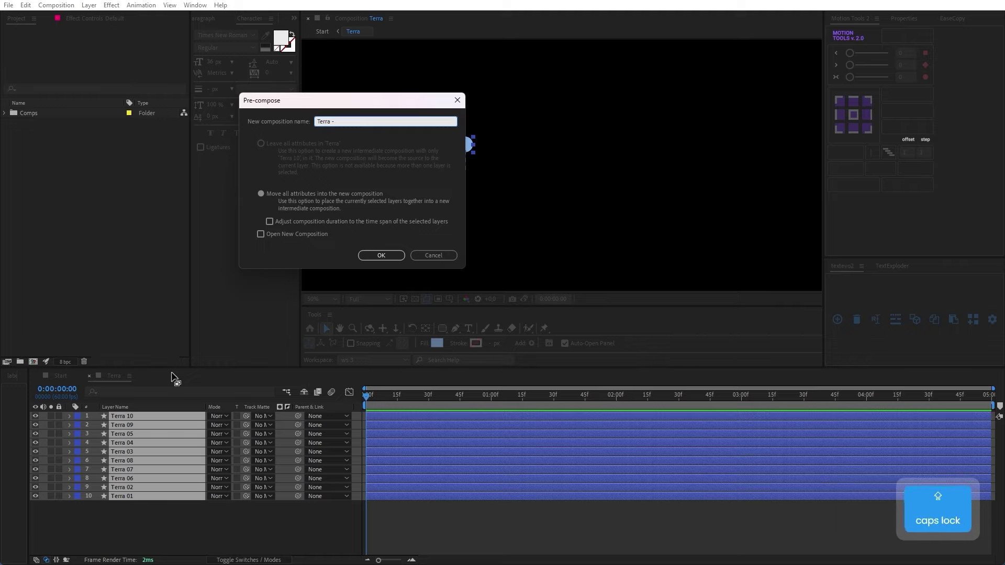
{"action": "type", "text": "Elementos"}
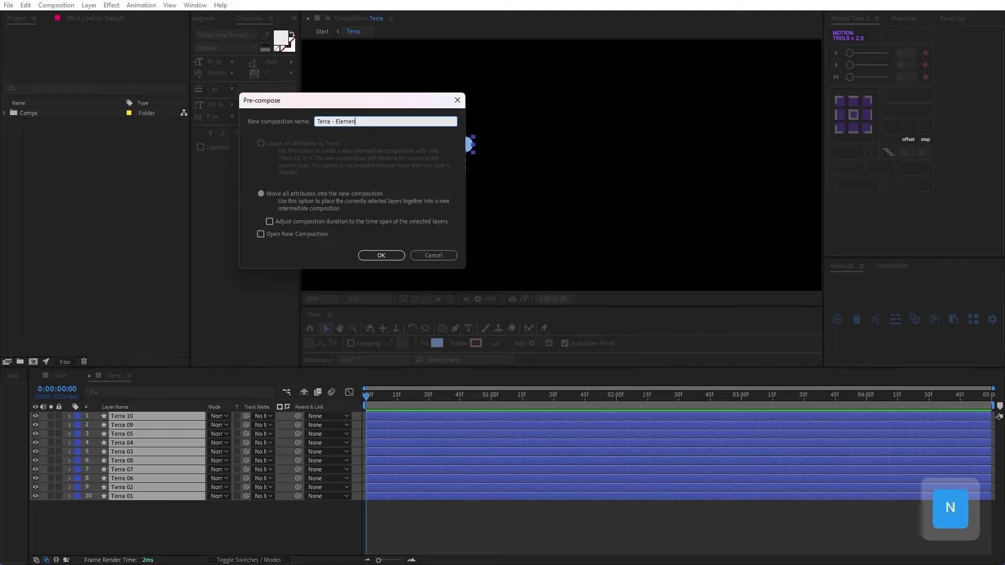
{"action": "left_click", "coordinate": [371, 259]}
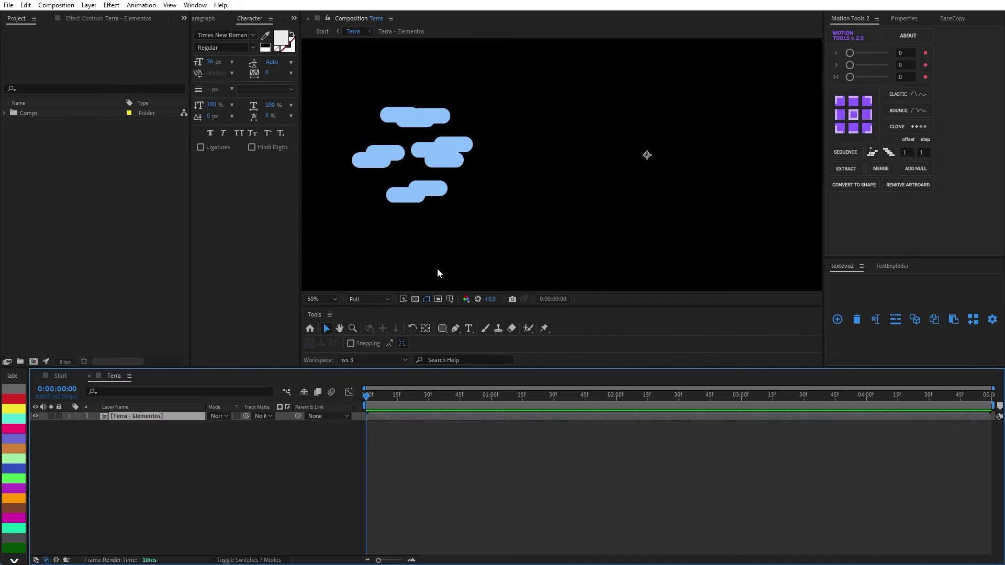
Move the anchor point of the Terra - Elementos layer to the middle of its shape group
{"action": "left_click", "coordinate": [540, 215]}
{"action": "key", "text": "y"}
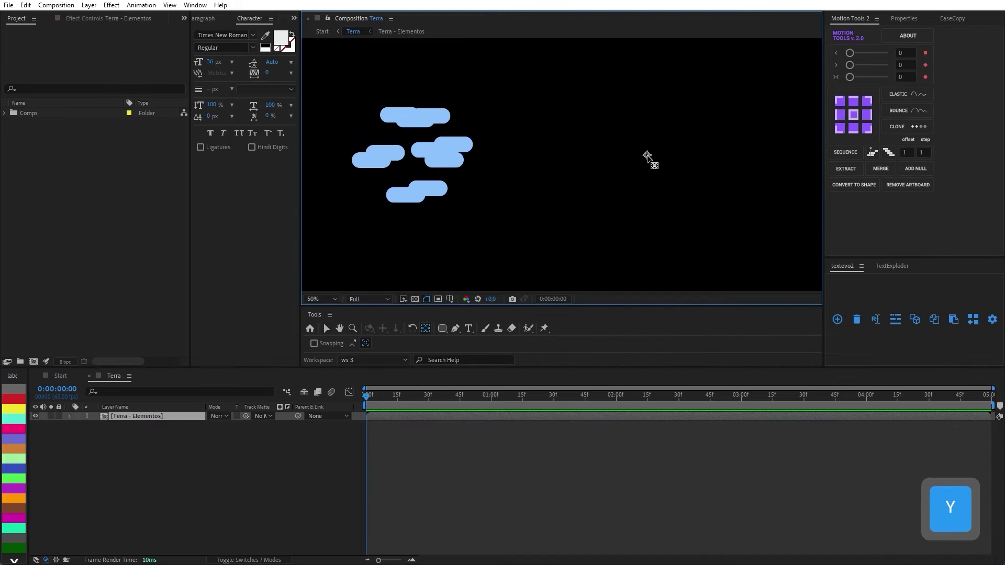
{"action": "left_click_drag", "start_coordinate": [648, 156], "coordinate": [411, 153]}
Duplicate the Terra - Elementos layer four times and space the copies evenly in a horizontal row to the right
{"action": "left_click", "coordinate": [154, 448]}
{"action": "left_click", "coordinate": [148, 420]}
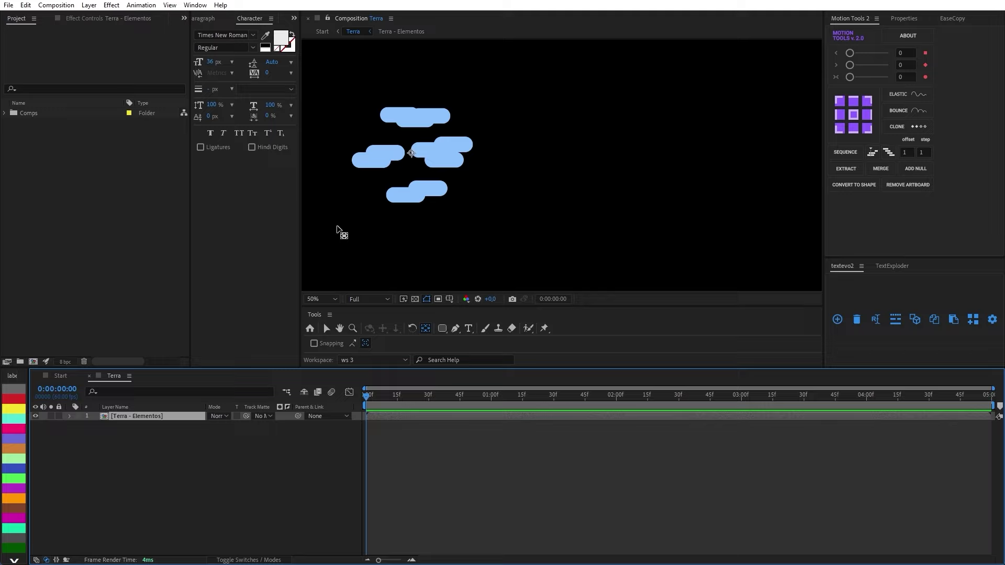
{"action": "key", "text": "ctrl+d"}
{"action": "key", "text": "v"}
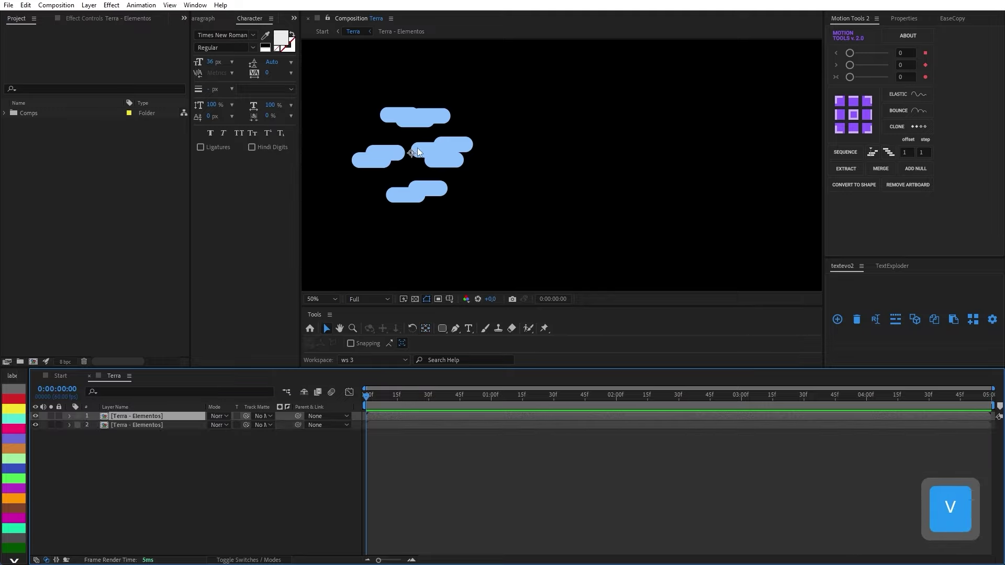
{"action": "left_click_drag", "start_coordinate": [412, 155], "coordinate": [719, 171]}
{"action": "key", "text": "ctrl+d"}
{"action": "left_click", "coordinate": [177, 417]}
{"action": "scroll", "coordinate": [556, 201], "scroll_direction": "down", "scroll_amount": 2}
{"action": "left_click_drag", "start_coordinate": [642, 184], "coordinate": [720, 170]}
{"action": "key", "text": "ctrl+d"}
{"action": "key", "text": "ctrl+d"}
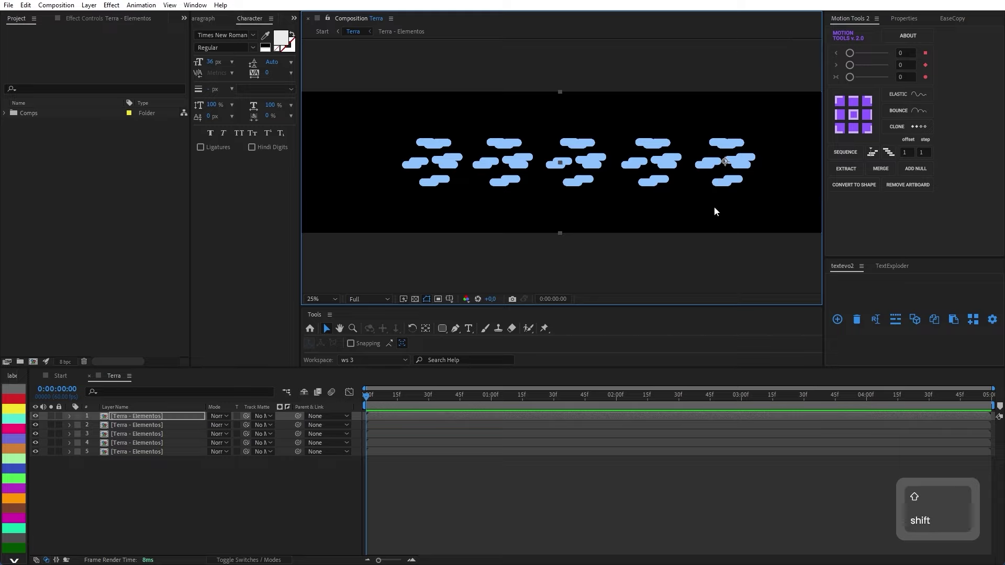
Select all five Terra - Elementos layers and move the whole row left, close to the composition's left edge
{"action": "left_click_drag", "start_coordinate": [713, 208], "coordinate": [644, 218]}
{"action": "left_click", "coordinate": [586, 272]}
{"action": "left_click_drag", "start_coordinate": [691, 254], "coordinate": [660, 258]}
{"action": "left_click_drag", "start_coordinate": [660, 258], "coordinate": [513, 100]}
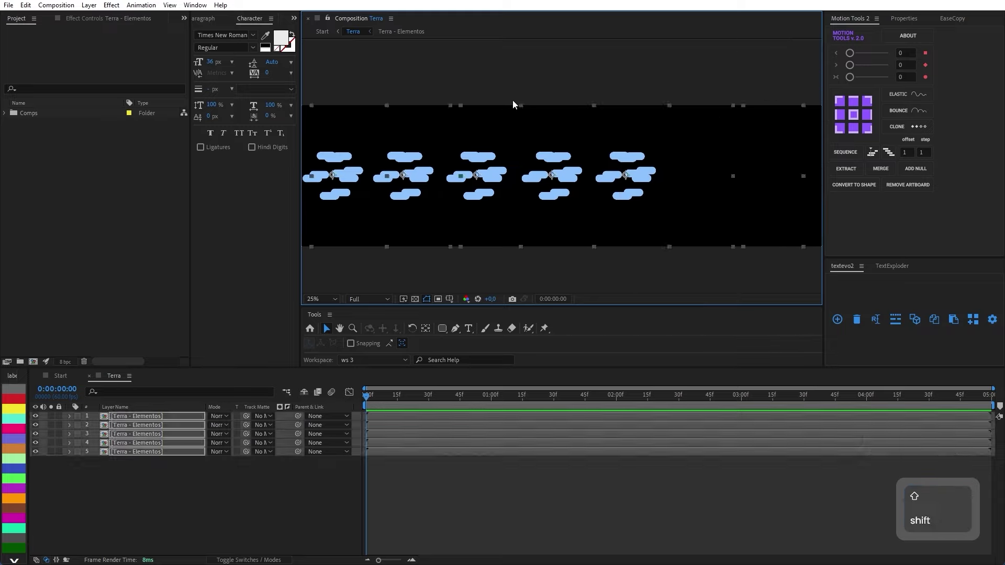
{"action": "left_click", "coordinate": [633, 79]}
Duplicate the last Terra - Elementos layer and place the copy at the right end of the row with equal spacing
{"action": "left_click", "coordinate": [639, 188]}
{"action": "key", "text": "ctrl+d"}
{"action": "left_click_drag", "start_coordinate": [624, 187], "coordinate": [697, 188]}
{"action": "left_click_drag", "start_coordinate": [697, 189], "coordinate": [756, 190]}
{"action": "left_click", "coordinate": [633, 78]}
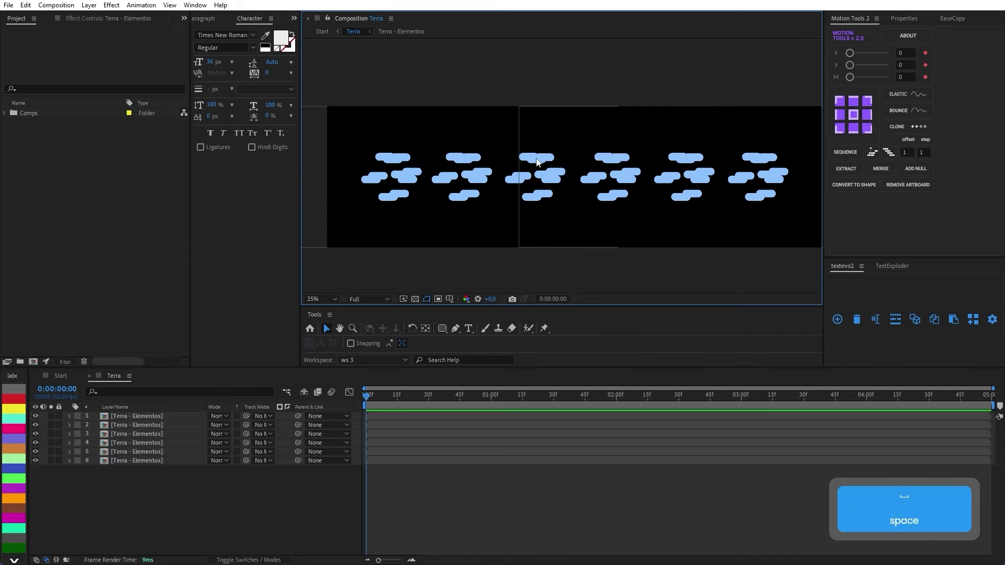
In the Start composition, set the Terra layer's label colour to magenta
{"action": "left_click", "coordinate": [57, 376]}
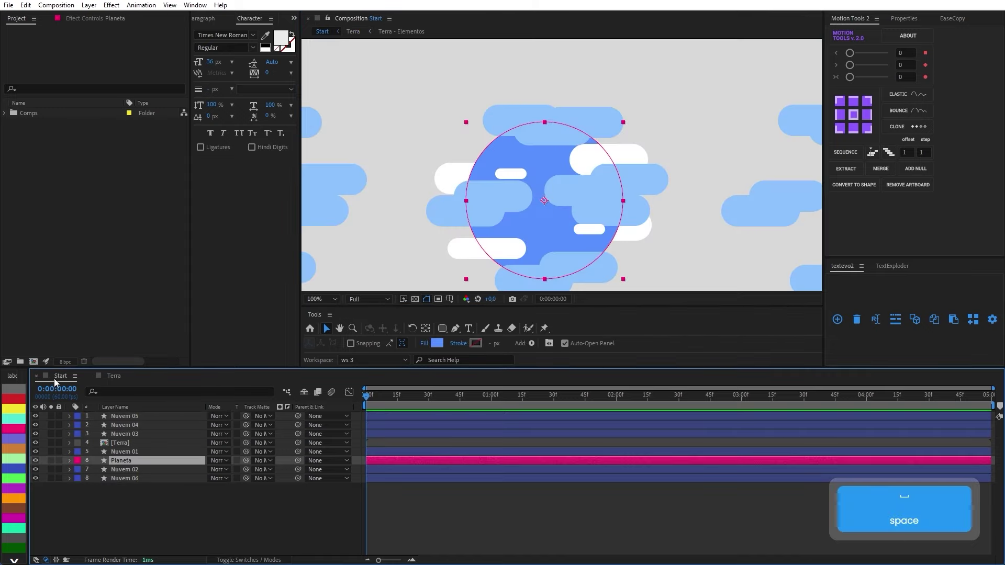
{"action": "scroll", "coordinate": [576, 130], "scroll_direction": "down", "scroll_amount": 1}
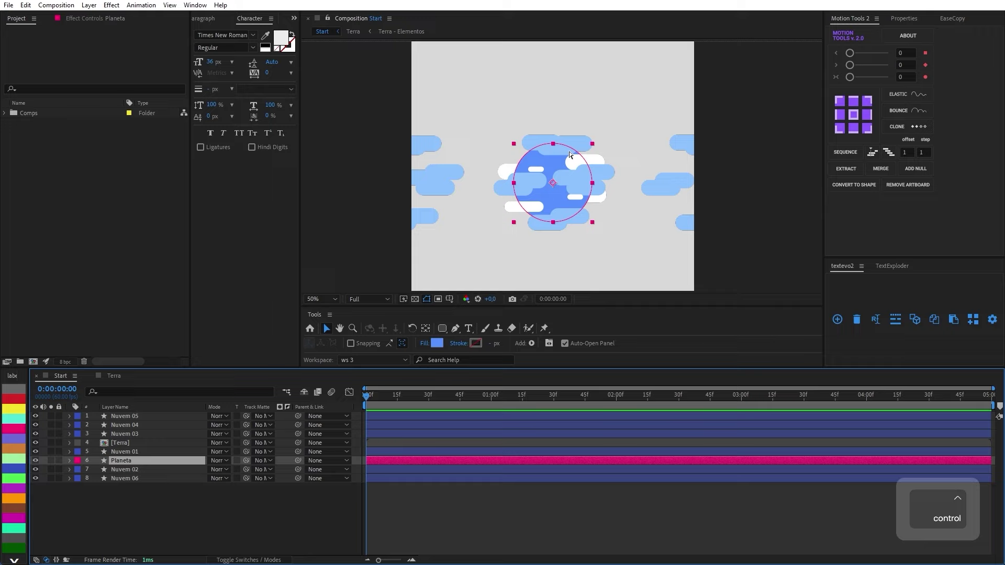
{"action": "scroll", "coordinate": [577, 131], "scroll_direction": "up", "scroll_amount": 1}
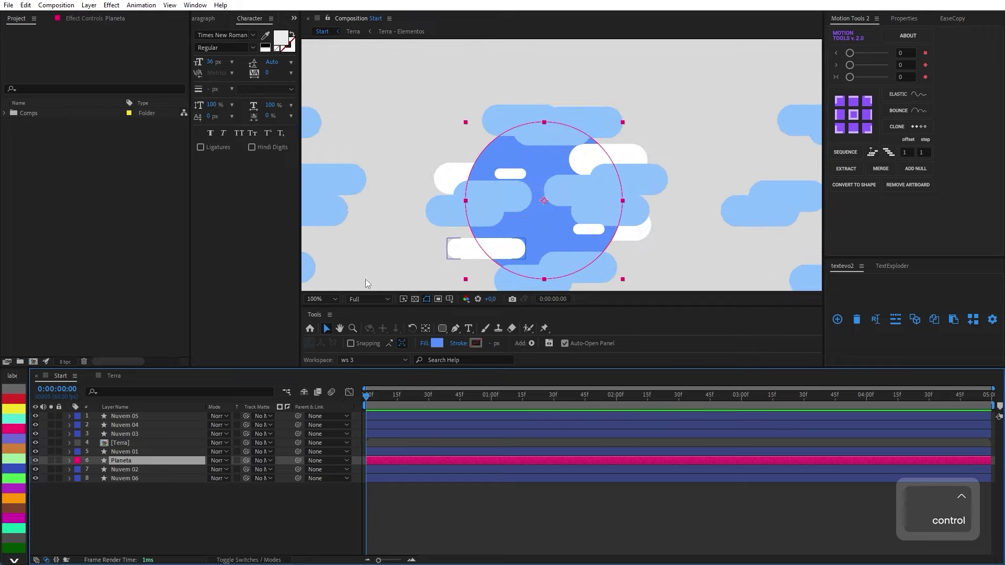
{"action": "left_click", "coordinate": [129, 441]}
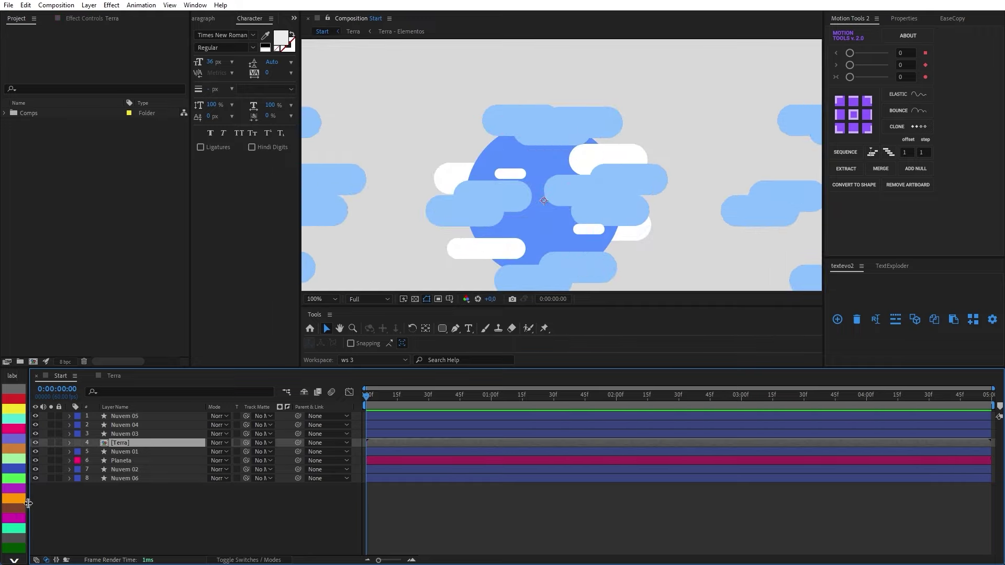
{"action": "left_click", "coordinate": [21, 521]}
Use the Planeta layer as the track matte for the Terra layer and turn Planeta's visibility back on
{"action": "left_click", "coordinate": [113, 460]}
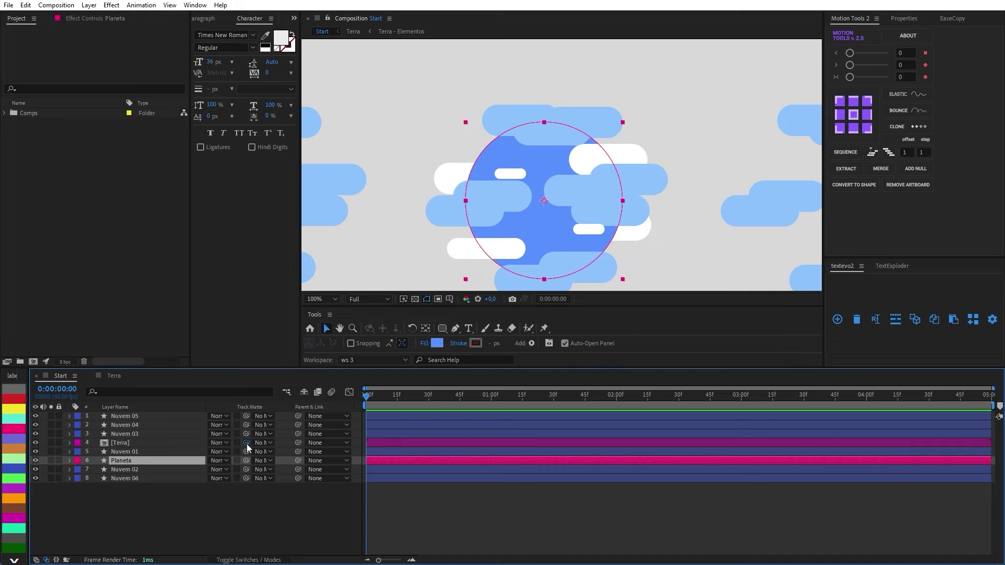
{"action": "left_click_drag", "start_coordinate": [247, 444], "coordinate": [127, 460]}
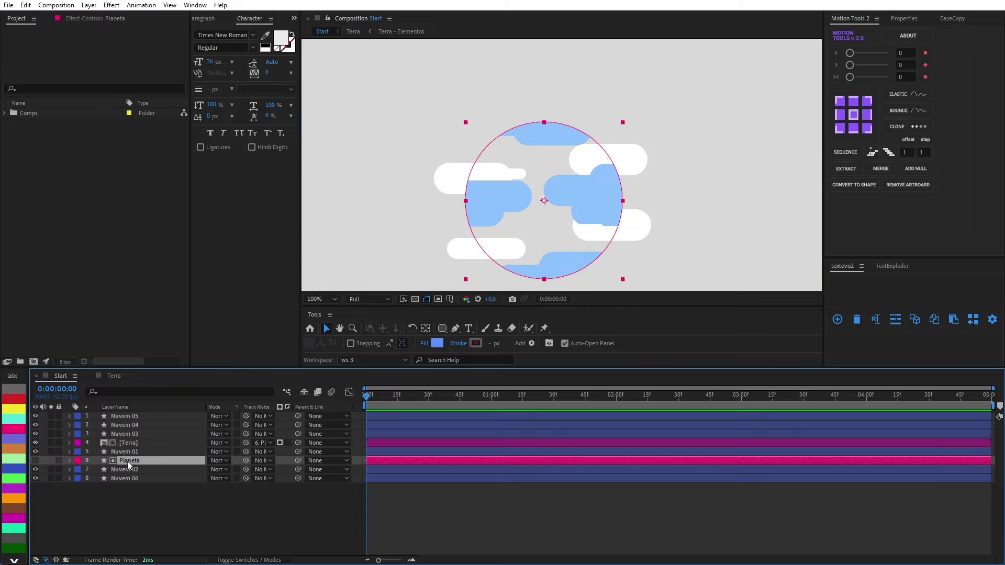
{"action": "left_click", "coordinate": [35, 461]}
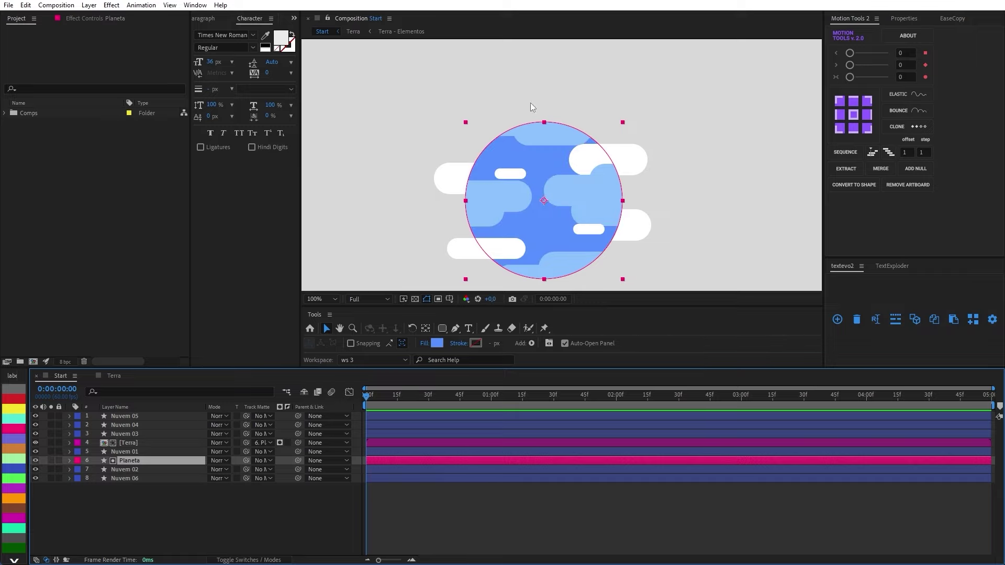
{"action": "left_click", "coordinate": [146, 444]}
{"action": "left_click", "coordinate": [134, 461]}
Set the Terra layer's rotation to 15°
{"action": "left_click", "coordinate": [133, 442]}
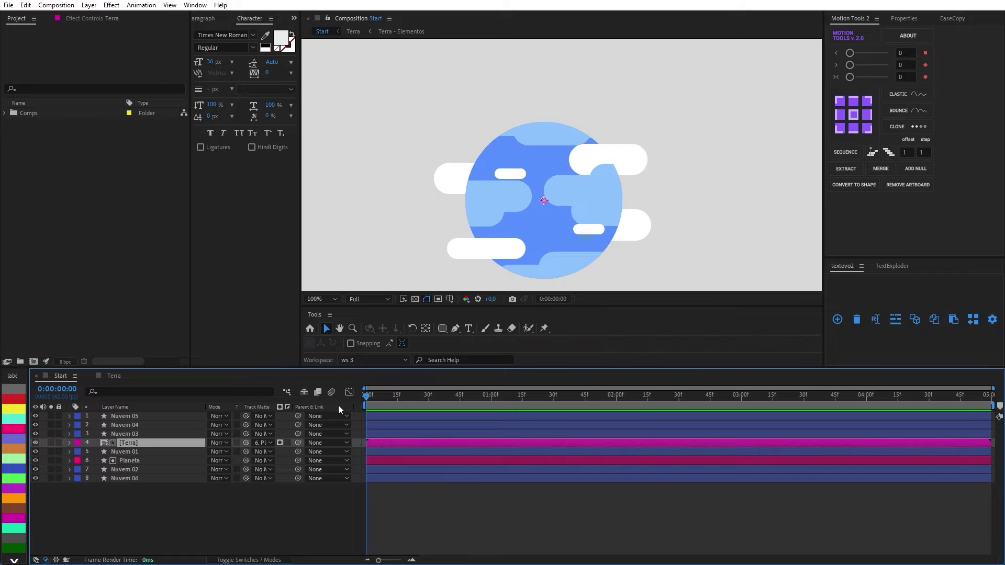
{"action": "key", "text": "r"}
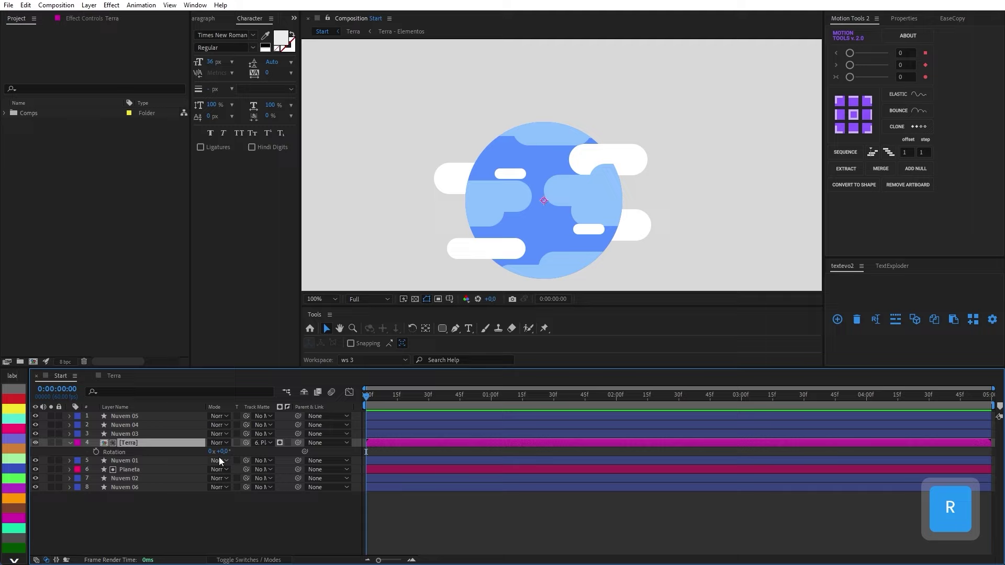
{"action": "left_click", "coordinate": [222, 451]}
{"action": "type", "text": "20"}
{"action": "key", "text": "Return"}
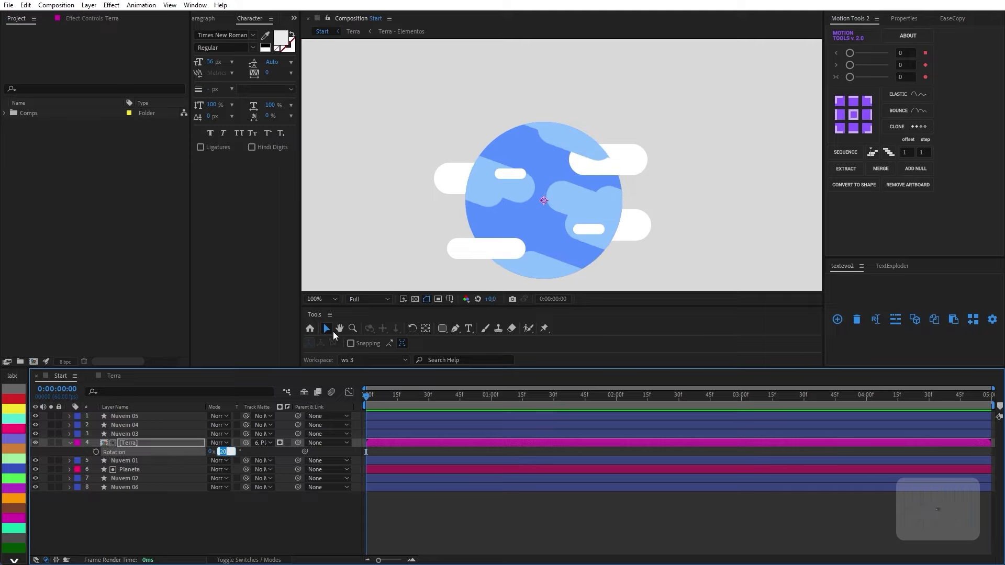
{"action": "key", "text": "Up"}
{"action": "key", "text": "Up"}
{"action": "key", "text": "Up"}
{"action": "key", "text": "Up"}
{"action": "key", "text": "Up"}
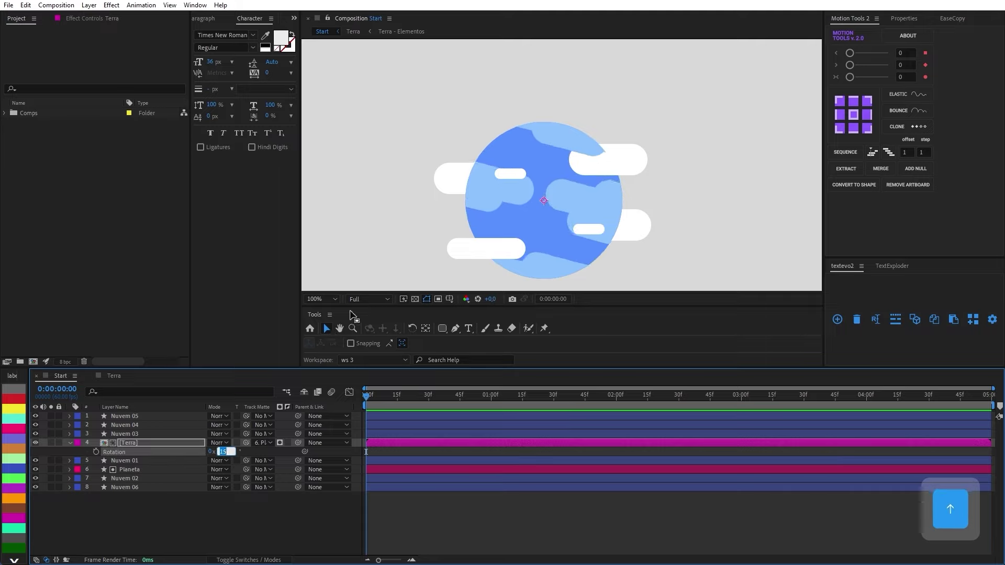
{"action": "left_click", "coordinate": [106, 516]}
Move the Terra layer directly above Planeta in the layer stack and collapse its properties
{"action": "left_click_drag", "start_coordinate": [134, 446], "coordinate": [131, 462]}
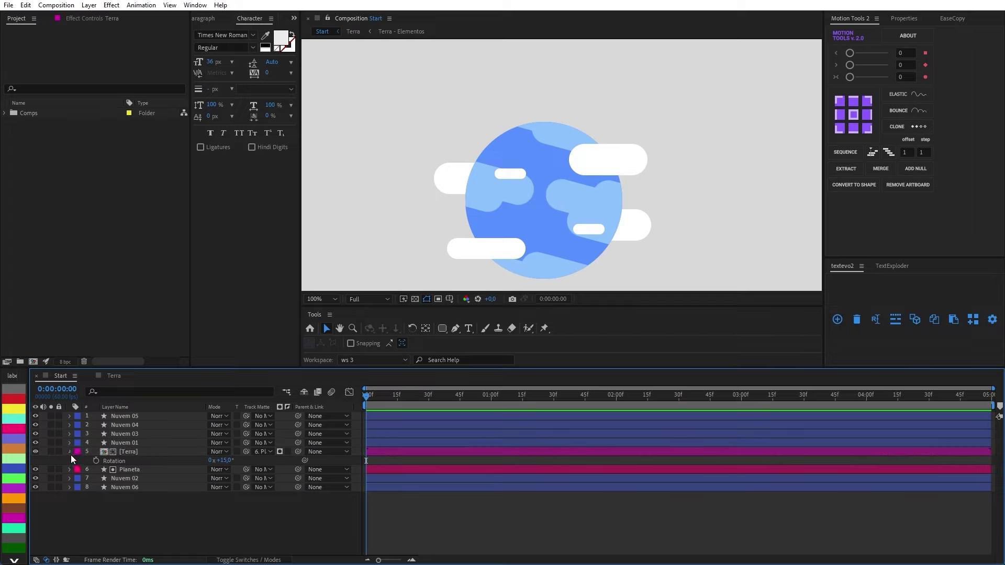
{"action": "left_click", "coordinate": [70, 452]}
Rename the Terra layer as Continentes and close the Terra composition's timeline
{"action": "left_click", "coordinate": [122, 460]}
{"action": "key", "text": "Return"}
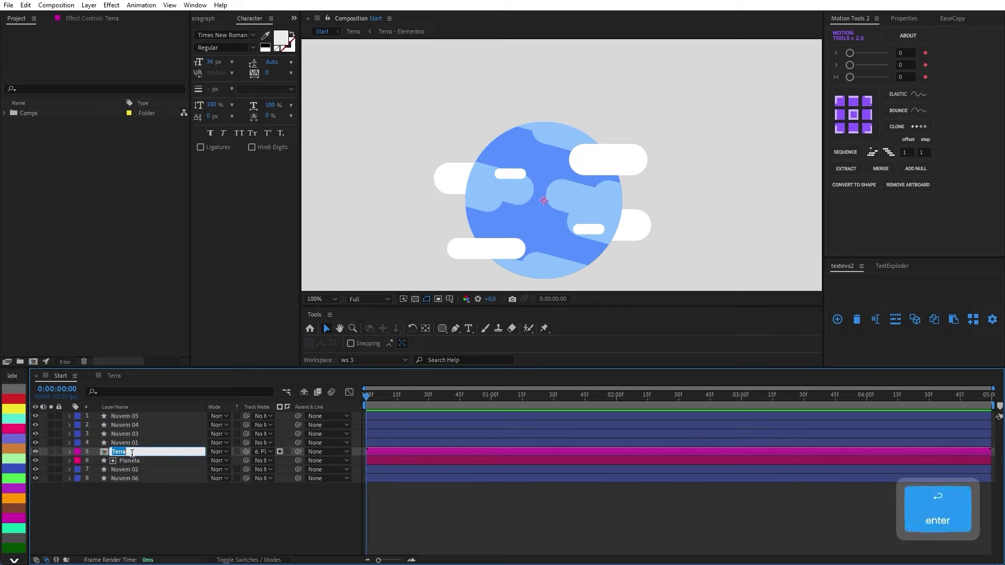
{"action": "type", "text": "Continentents"}
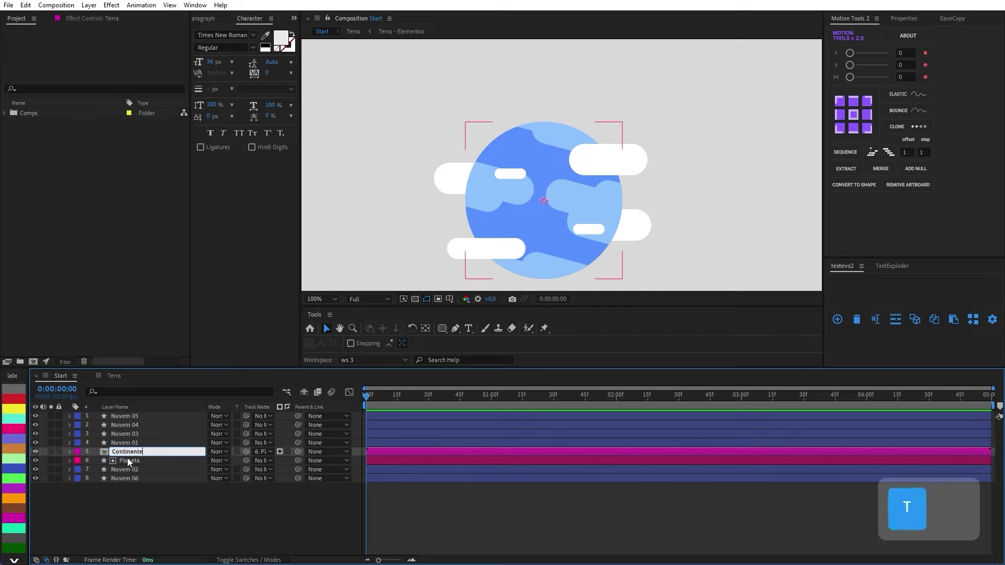
{"action": "left_click", "coordinate": [120, 381]}
{"action": "key", "text": "ctrl+w"}
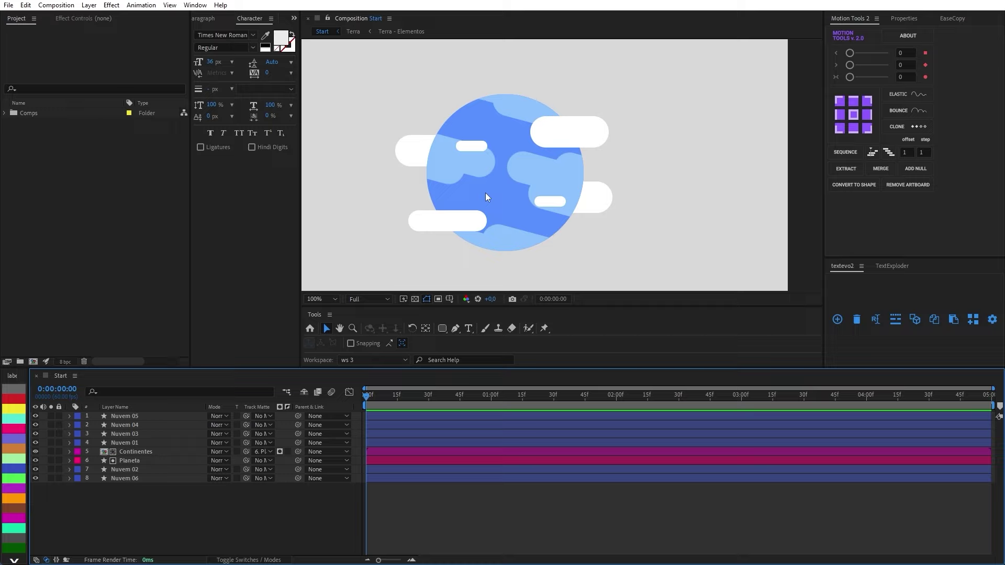
{"action": "left_click", "coordinate": [180, 471]}
{"action": "left_click", "coordinate": [177, 477]}
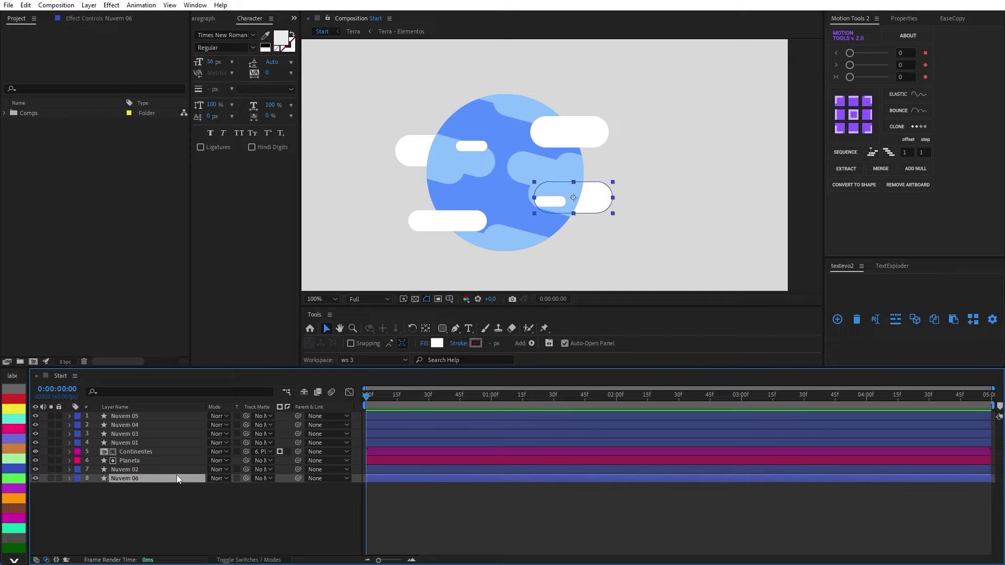
{"action": "left_click", "coordinate": [165, 516]}
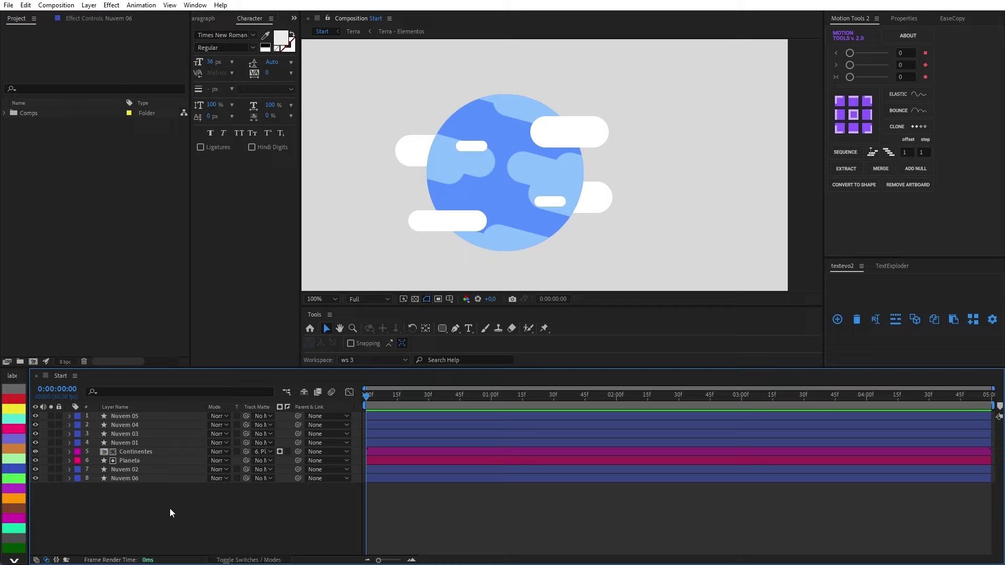
{"action": "left_click", "coordinate": [146, 434]}
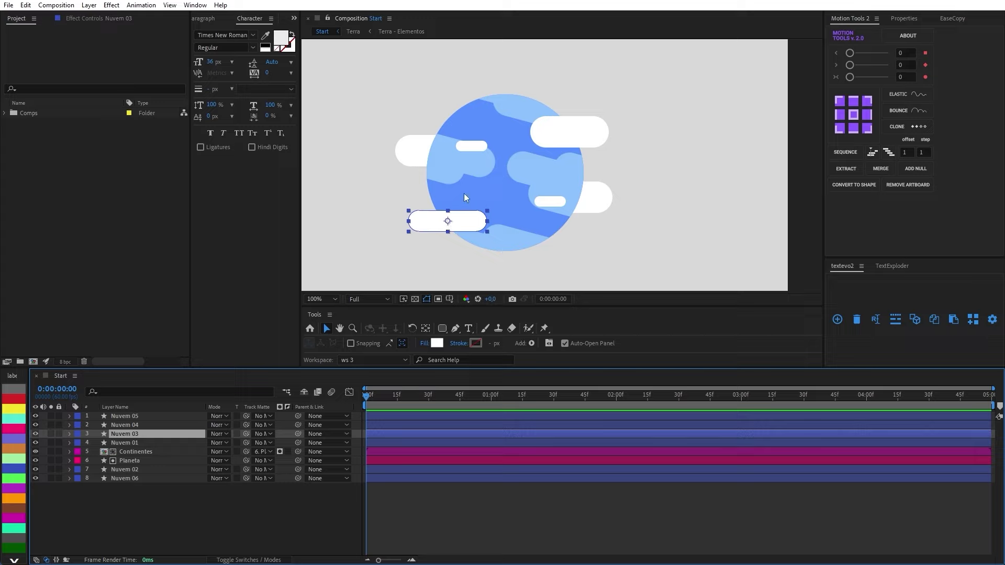
{"action": "left_click", "coordinate": [428, 208]}
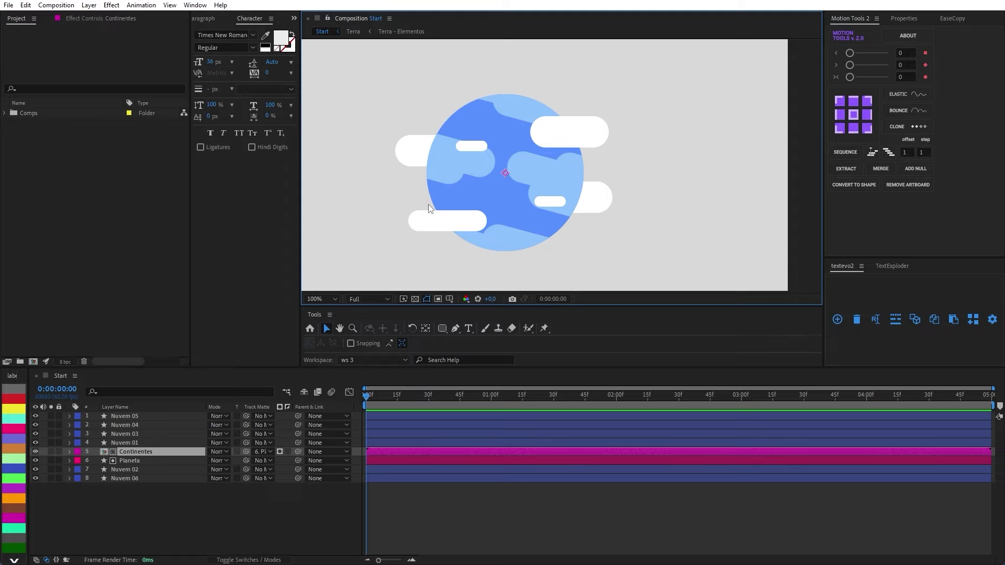
Play and scrub the Loop composition from its first frame to review the rotating planet and clouds
{"action": "key", "text": "space"}
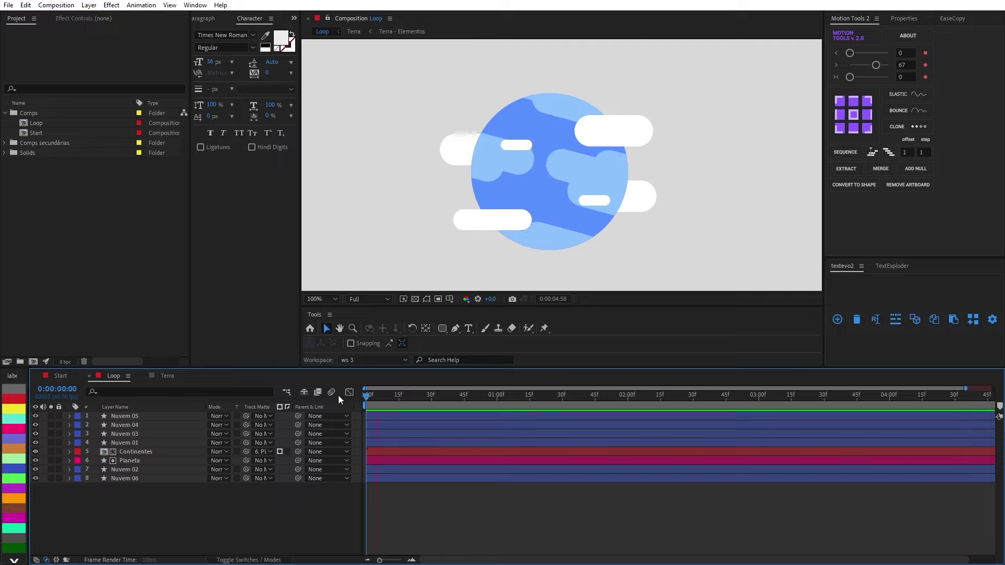
{"action": "left_click", "coordinate": [368, 395]}
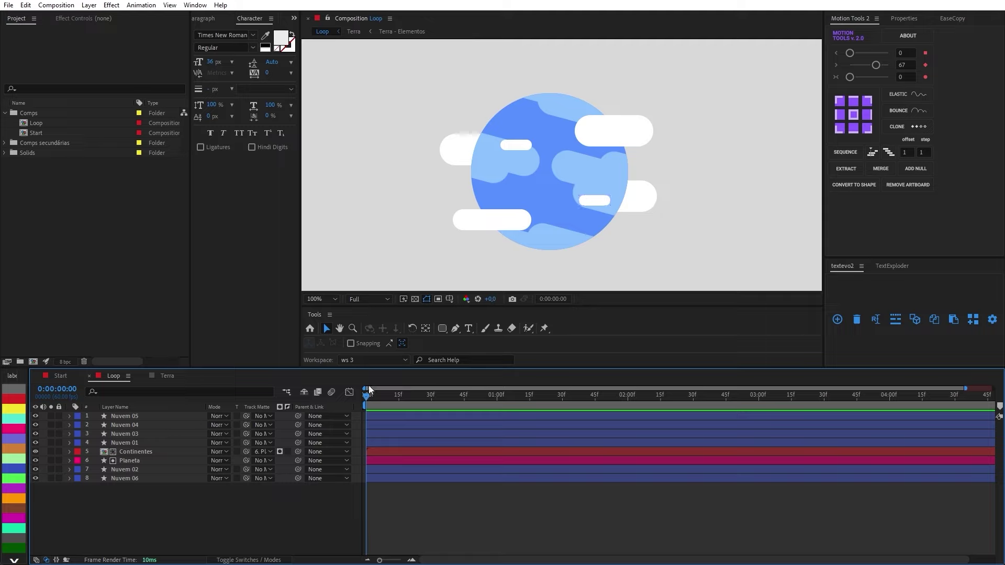
{"action": "left_click_drag", "start_coordinate": [371, 397], "coordinate": [383, 396]}
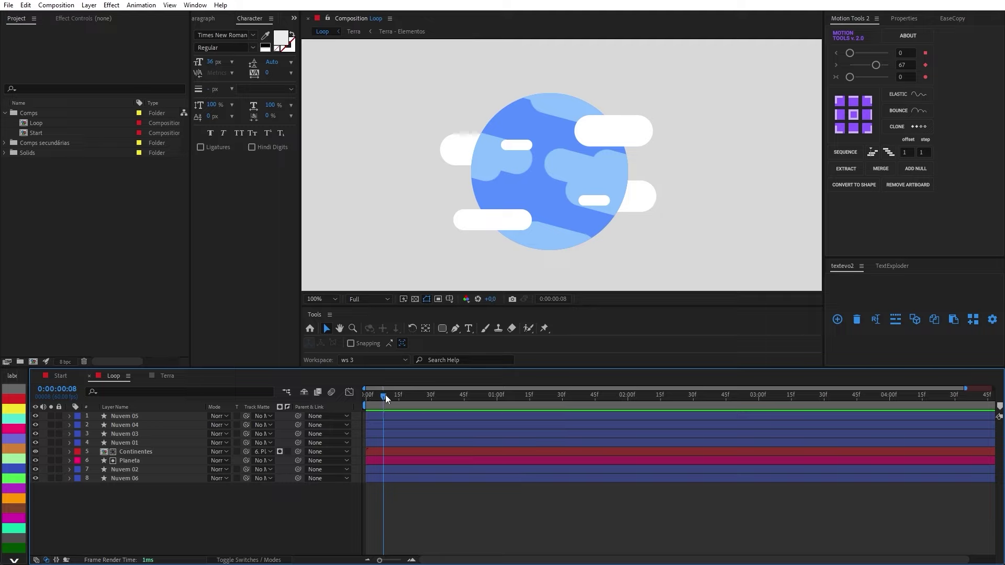
{"action": "left_click_drag", "start_coordinate": [383, 396], "coordinate": [361, 397]}
{"action": "key", "text": "space"}
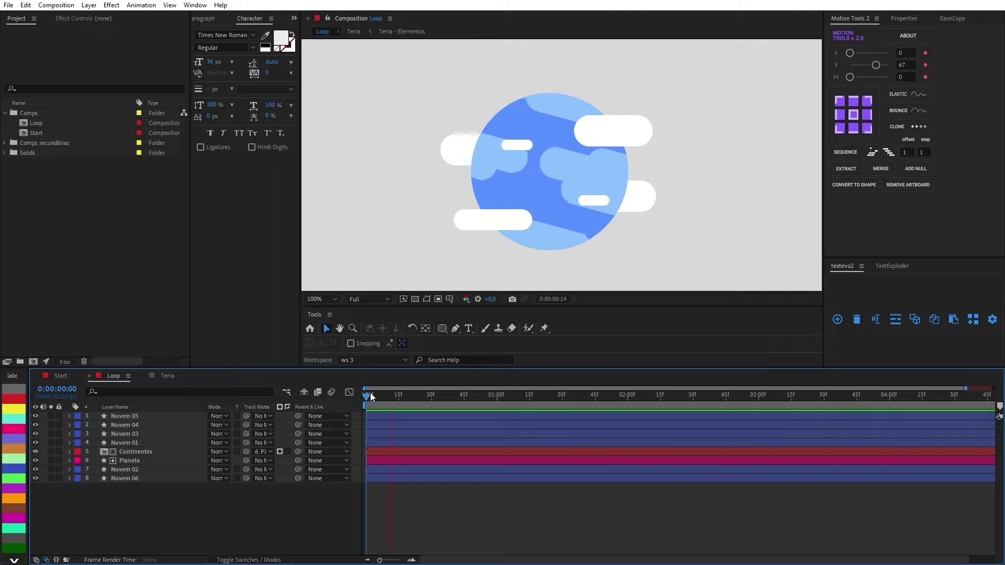
{"action": "key", "text": "space"}
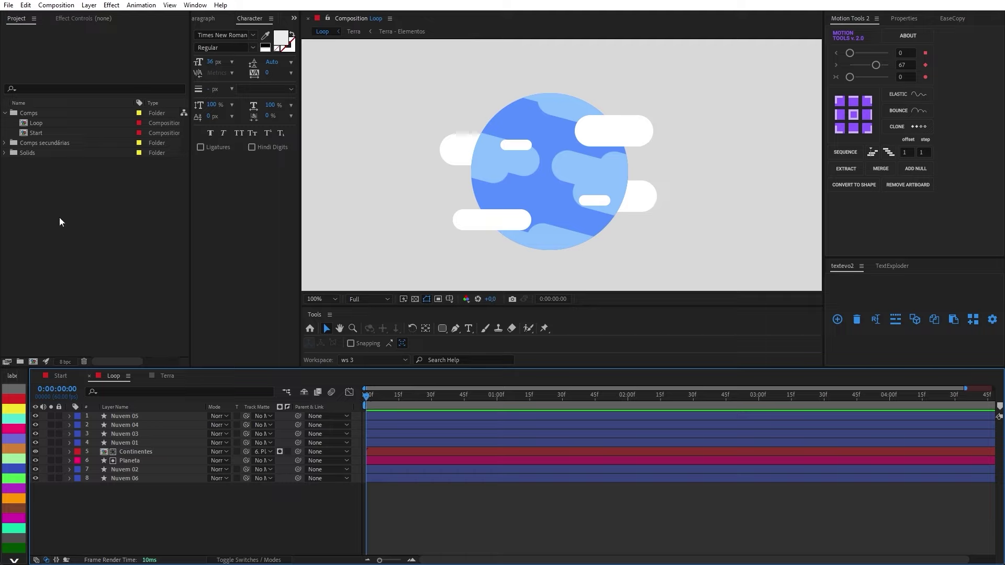
Duplicate the Start composition in the project and open the copy
{"action": "left_click", "coordinate": [40, 134]}
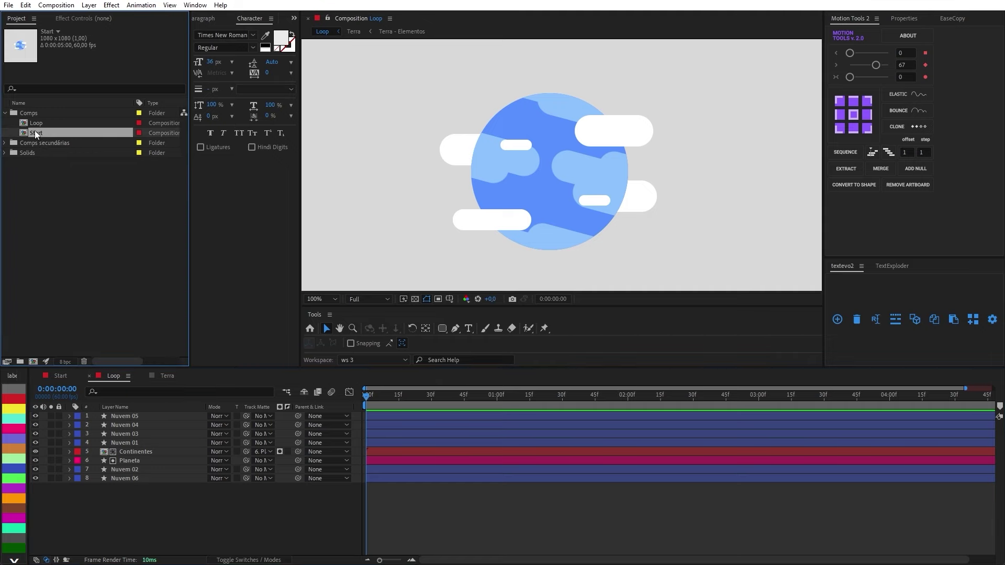
{"action": "key", "text": "ctrl+d"}
{"action": "double_click", "coordinate": [34, 142]}
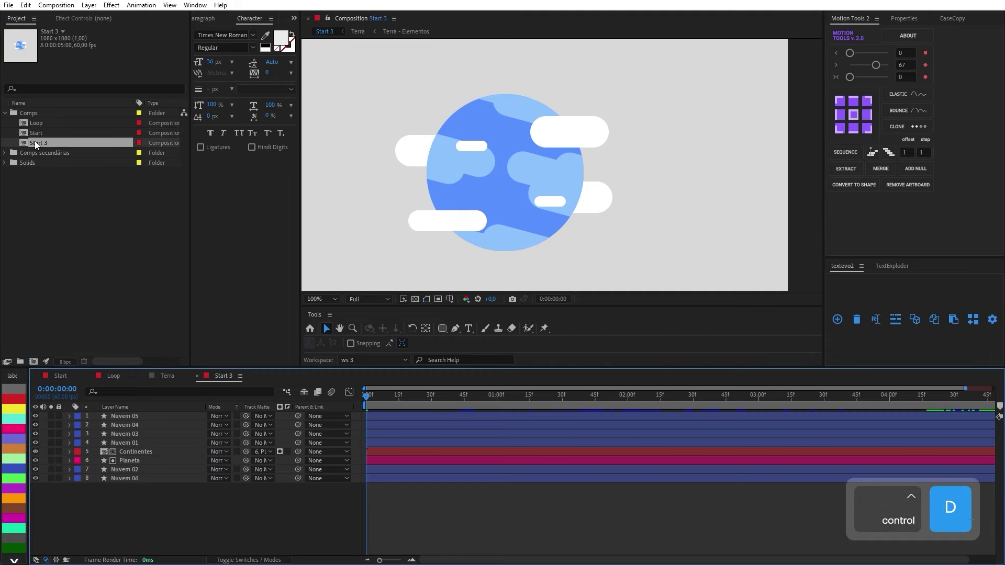
Rename the duplicated composition as Entrada in its composition settings
{"action": "key", "text": "ctrl+k"}
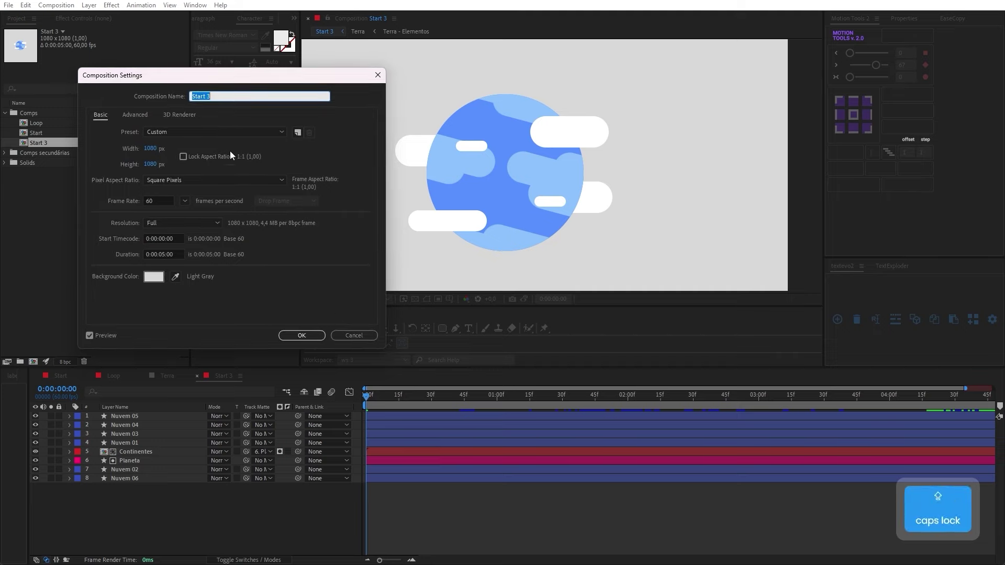
{"action": "type", "text": "Entrada"}
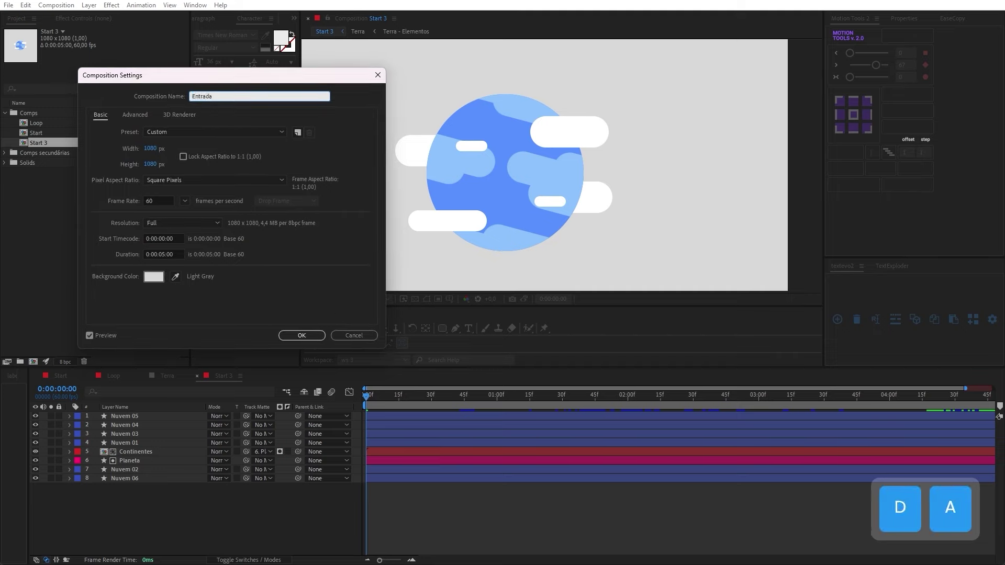
{"action": "left_click", "coordinate": [302, 336]}
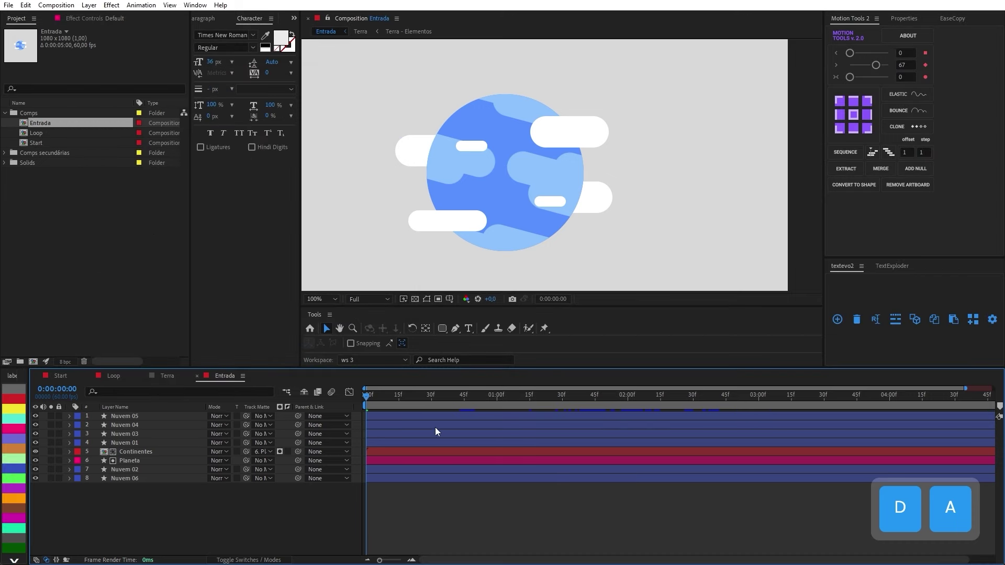
Preview the duplicated composition's animation and return to its first frame
{"action": "key", "text": "space"}
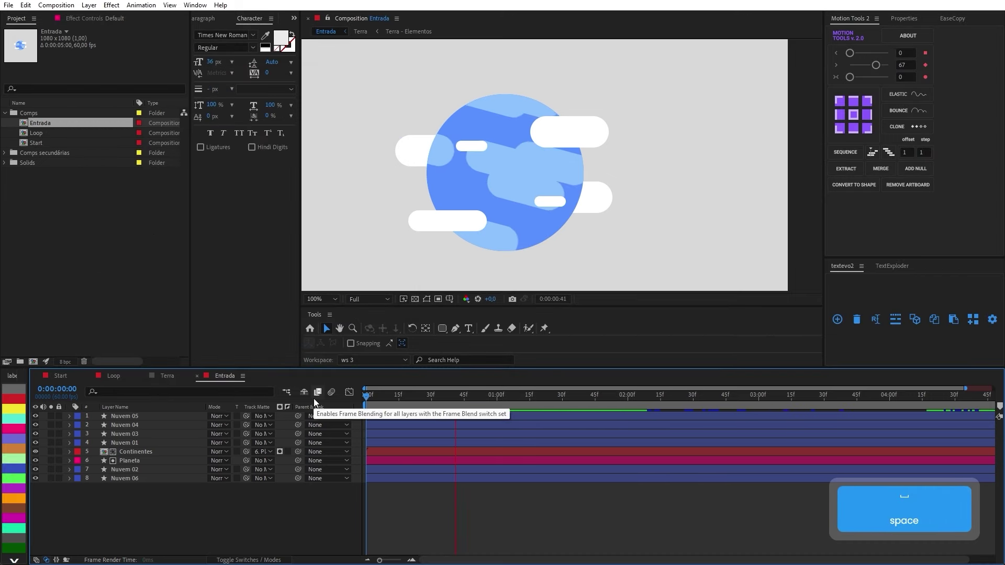
{"action": "left_click", "coordinate": [457, 396]}
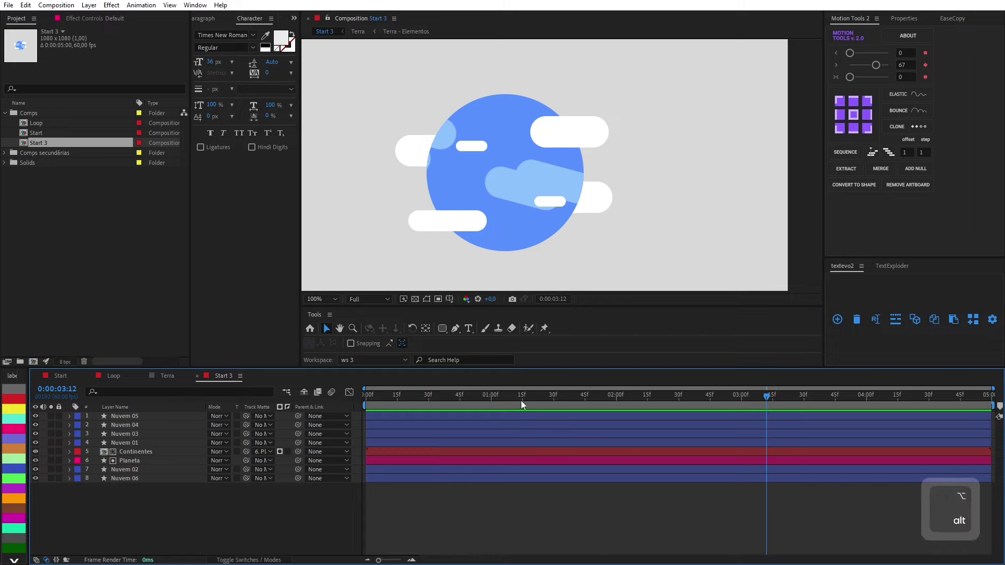
{"action": "left_click_drag", "start_coordinate": [520, 400], "coordinate": [356, 401]}
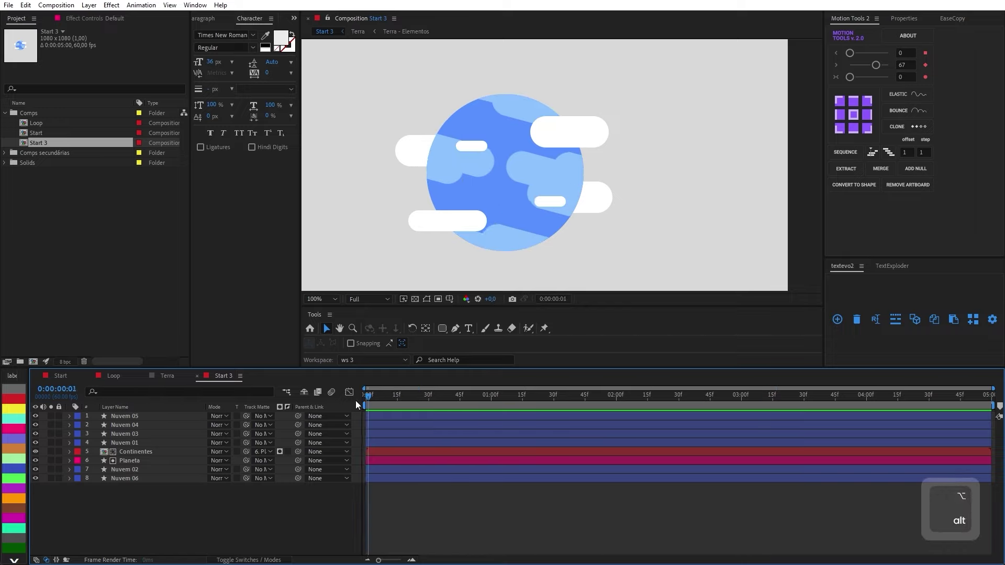
{"action": "key", "text": "space"}
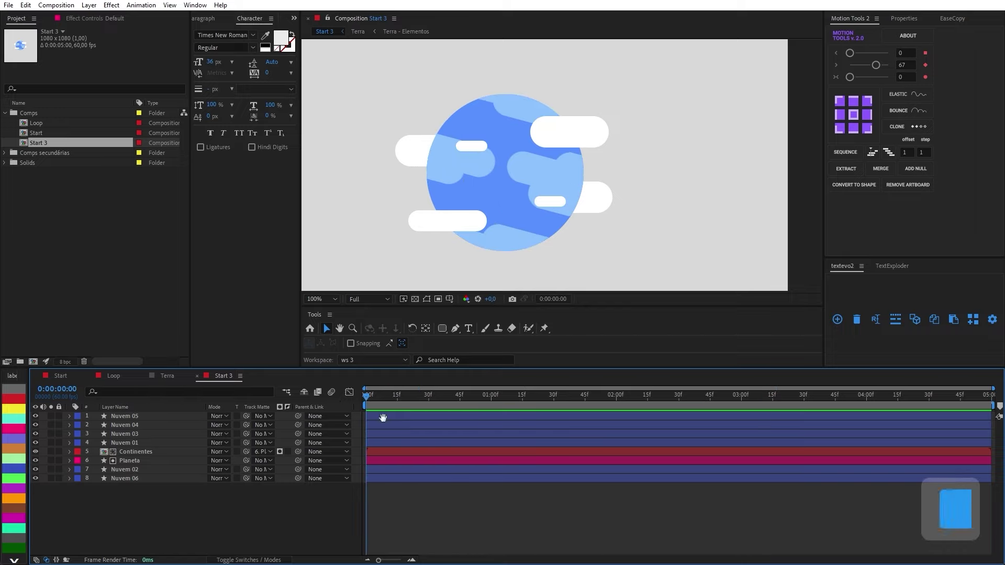
Open the Terra composition from the Continentes layer and scrub from the first frame to examine the continents' motion
{"action": "left_click", "coordinate": [143, 457]}
{"action": "double_click", "coordinate": [137, 457]}
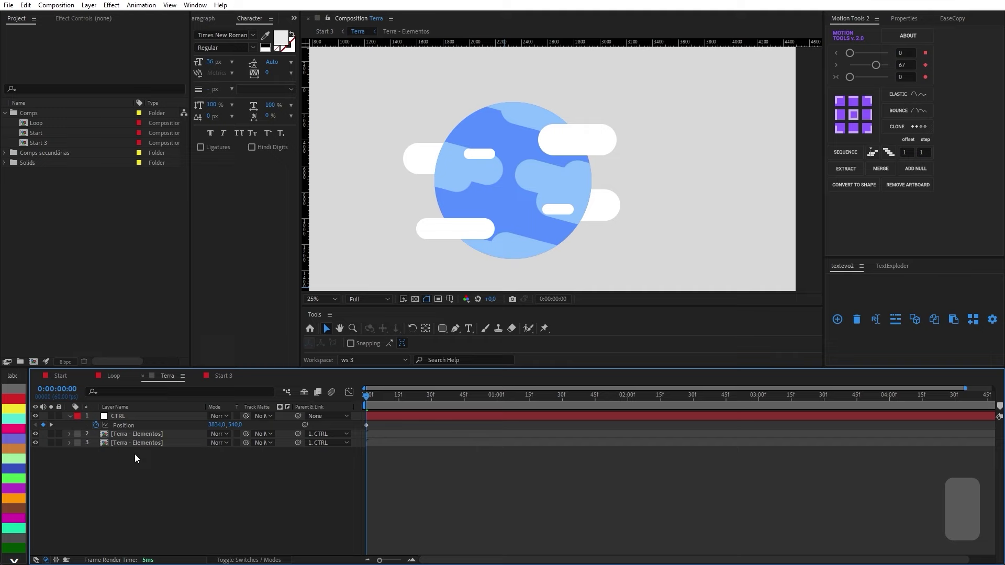
{"action": "left_click_drag", "start_coordinate": [377, 396], "coordinate": [483, 393]}
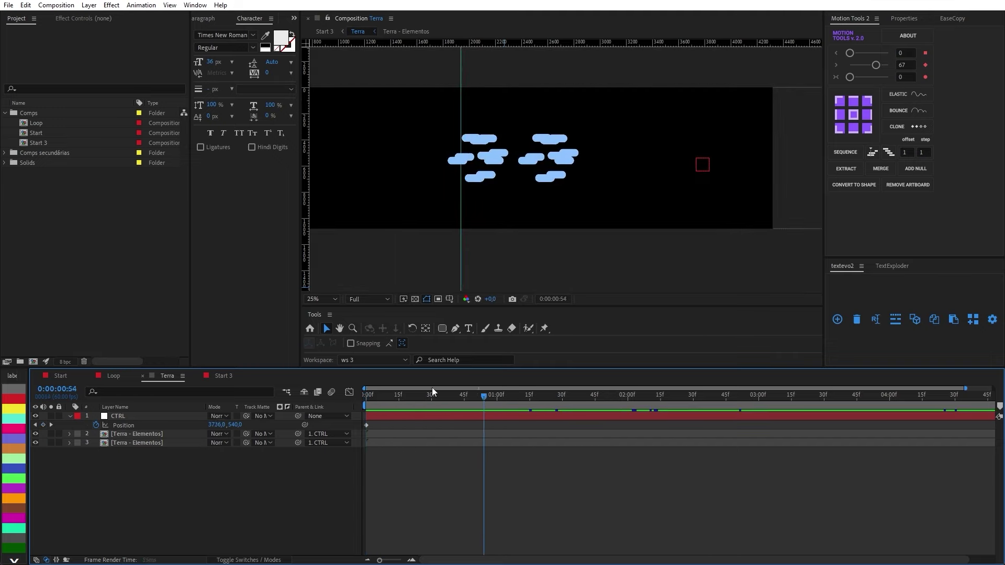
{"action": "key", "text": "Home"}
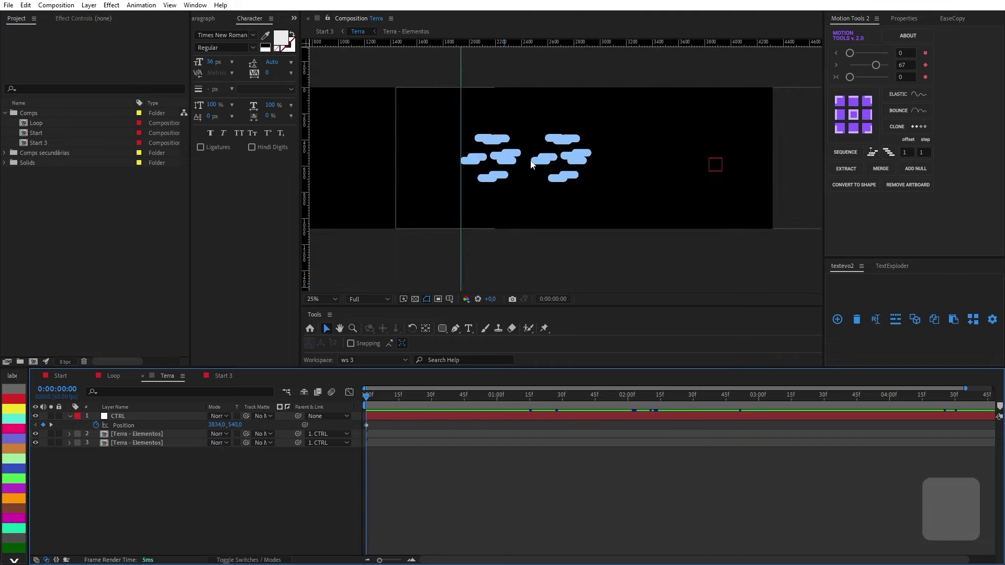
{"action": "scroll", "coordinate": [526, 163], "scroll_direction": "up", "scroll_amount": 2}
{"action": "key", "text": "space"}
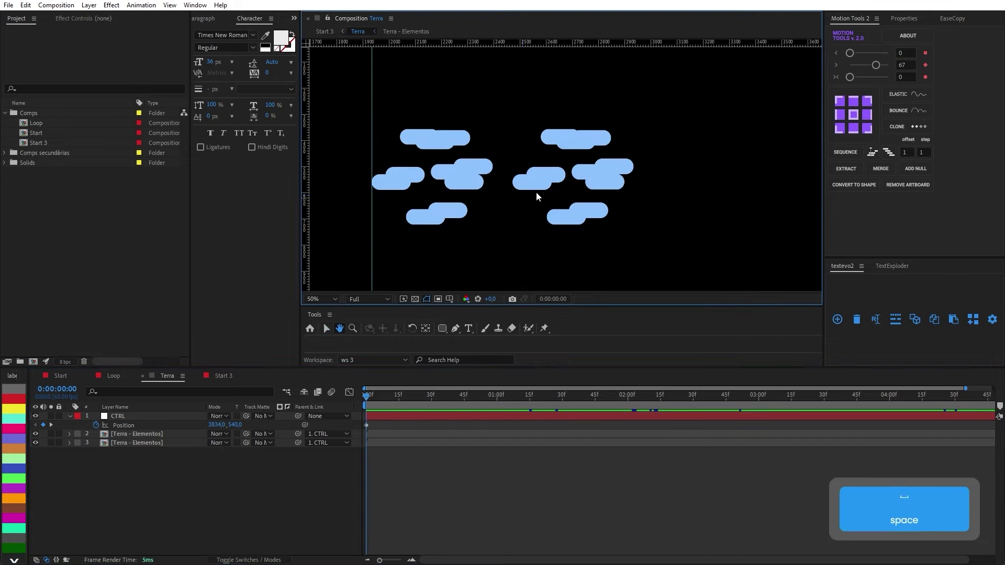
Try to extend the map by placing duplicates of Terra - Elementos above the continents, with a horizontal guide across the upper continents
{"action": "left_click", "coordinate": [536, 196]}
{"action": "key", "text": "ctrl+d"}
{"action": "left_click_drag", "start_coordinate": [586, 198], "coordinate": [475, 116]}
{"action": "left_click_drag", "start_coordinate": [404, 44], "coordinate": [404, 139]}
{"action": "key", "text": "ctrl+d"}
{"action": "left_click_drag", "start_coordinate": [503, 94], "coordinate": [543, 97]}
Try to fill the area below the continents with further Terra - Elementos copies, with a horizontal guide across the lower continents
{"action": "key", "text": "ctrl+d"}
{"action": "left_click_drag", "start_coordinate": [552, 104], "coordinate": [443, 266]}
{"action": "key", "text": "ctrl+d"}
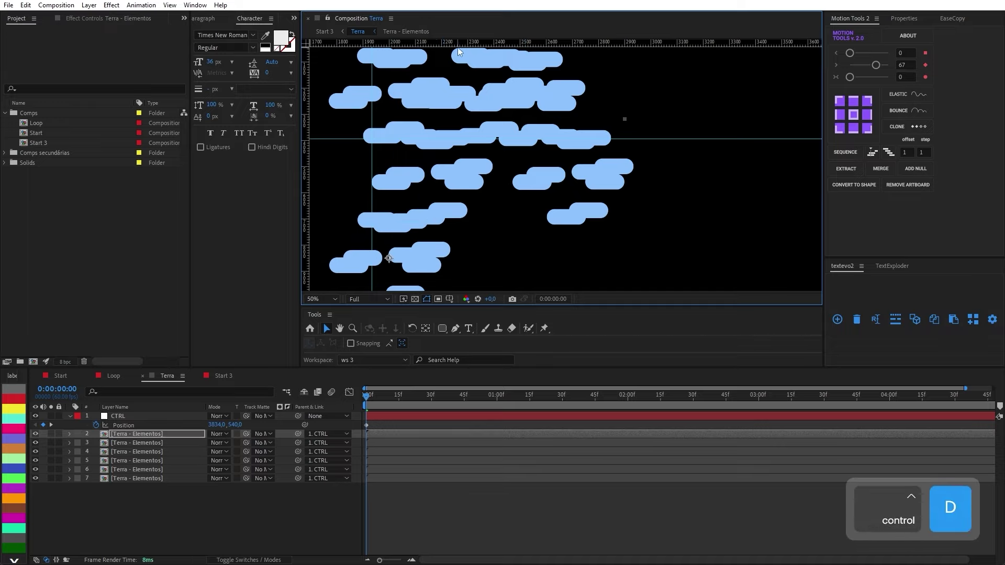
{"action": "left_click_drag", "start_coordinate": [461, 42], "coordinate": [479, 212]}
{"action": "key", "text": "ctrl+d"}
{"action": "left_click_drag", "start_coordinate": [397, 259], "coordinate": [500, 253]}
{"action": "key", "text": "ctrl+d"}
{"action": "left_click_drag", "start_coordinate": [500, 254], "coordinate": [526, 257]}
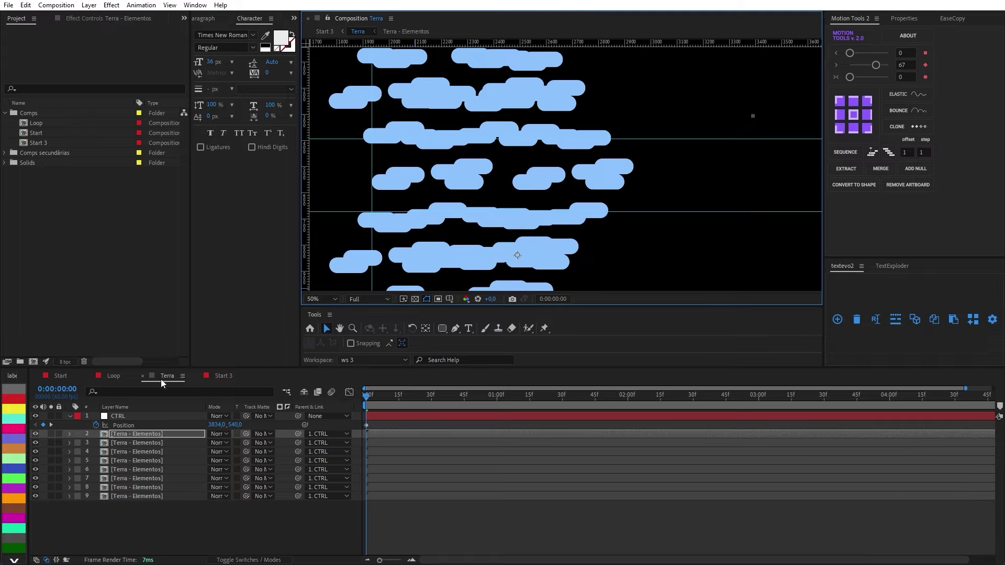
Preview the Loop composition's rotation and go to its last frame at 0:00:04:59
{"action": "left_click", "coordinate": [114, 375]}
{"action": "key", "text": "space"}
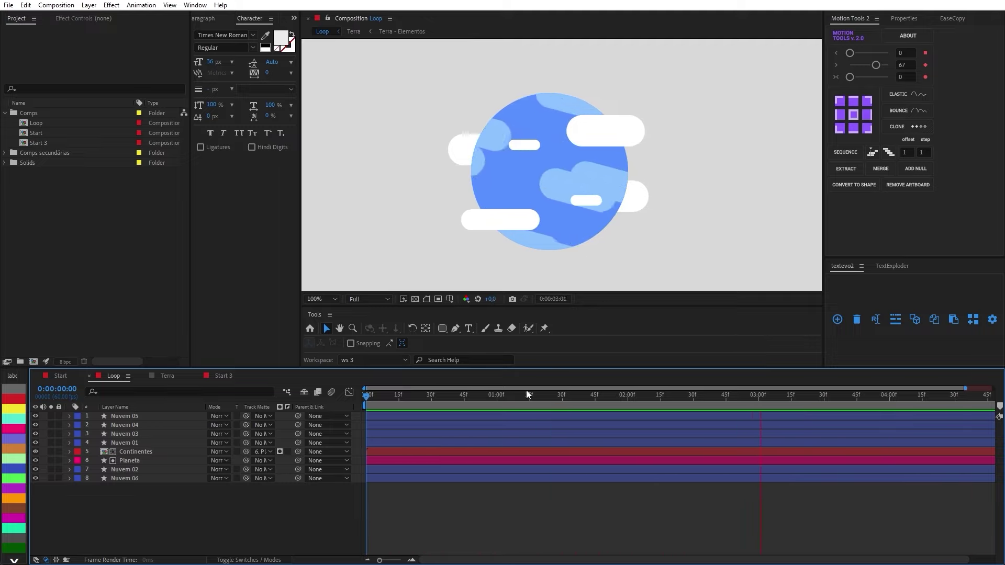
{"action": "key", "text": "space"}
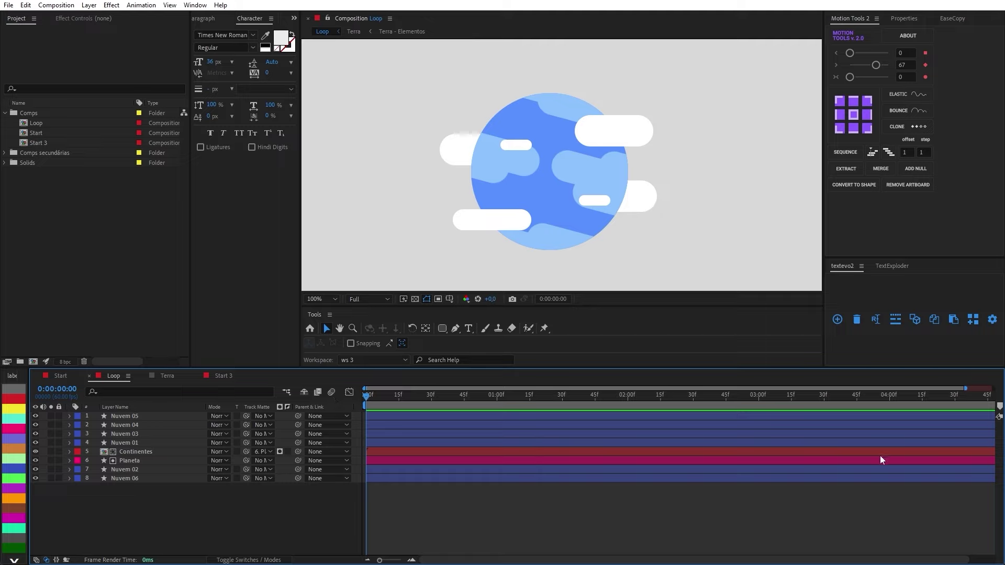
{"action": "key", "text": "minus"}
{"action": "left_click", "coordinate": [989, 395]}
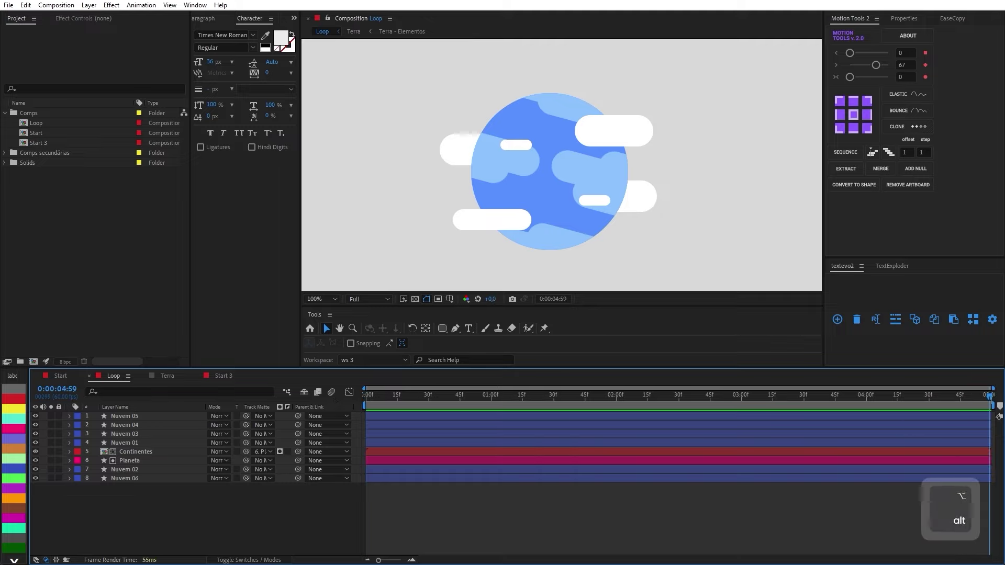
{"action": "mouse_move", "coordinate": [1001, 389]}
{"action": "left_mouse_down"}
{"action": "mouse_move", "coordinate": [186, 384]}
{"action": "mouse_move", "coordinate": [997, 389]}
{"action": "left_mouse_up"}
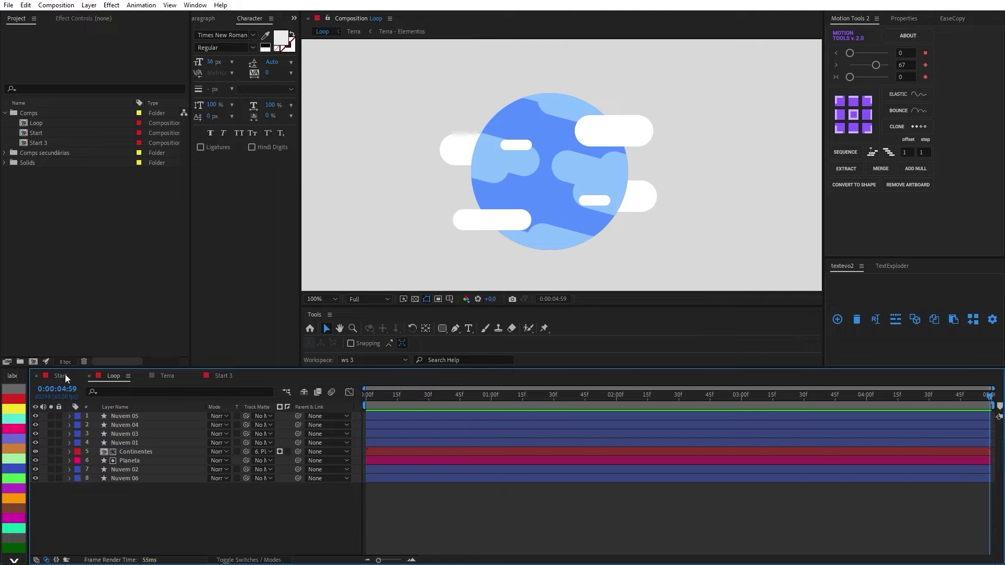
Open the Start 3 composition and rename it Entrada in its composition settings
{"action": "left_click", "coordinate": [218, 375]}
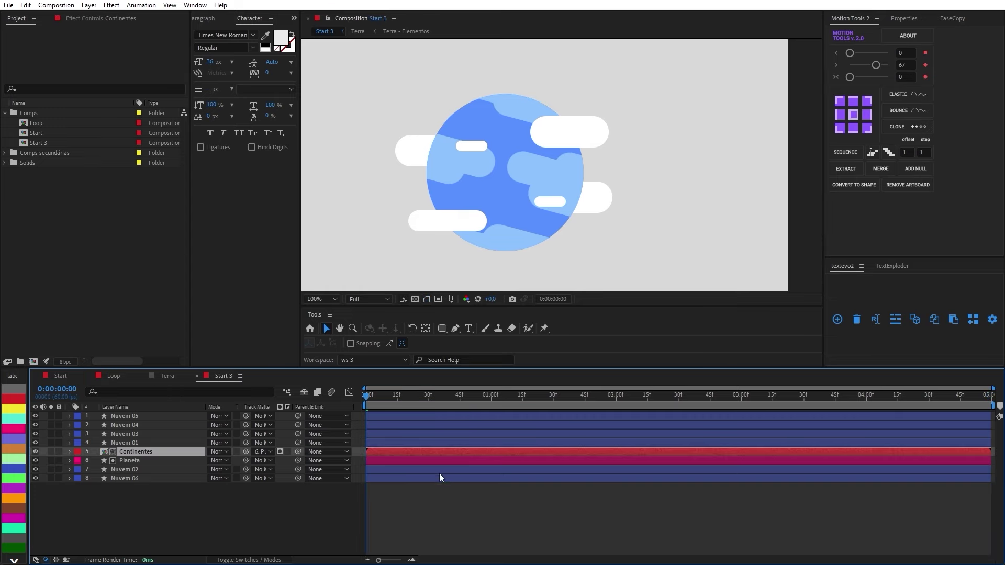
{"action": "left_click", "coordinate": [430, 500]}
{"action": "key", "text": "ctrl+k"}
{"action": "type", "text": "E"}
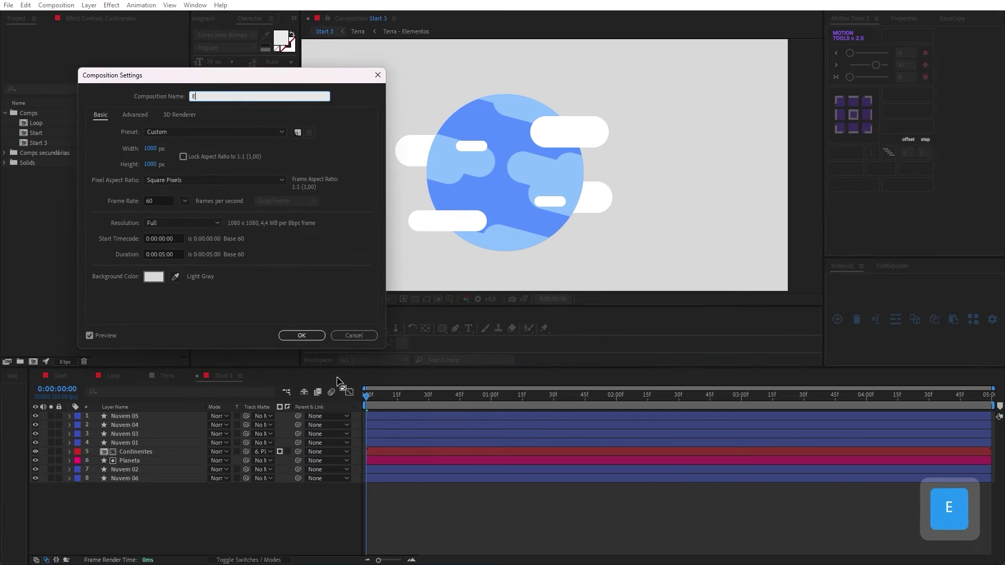
{"action": "type", "text": "ntrada"}
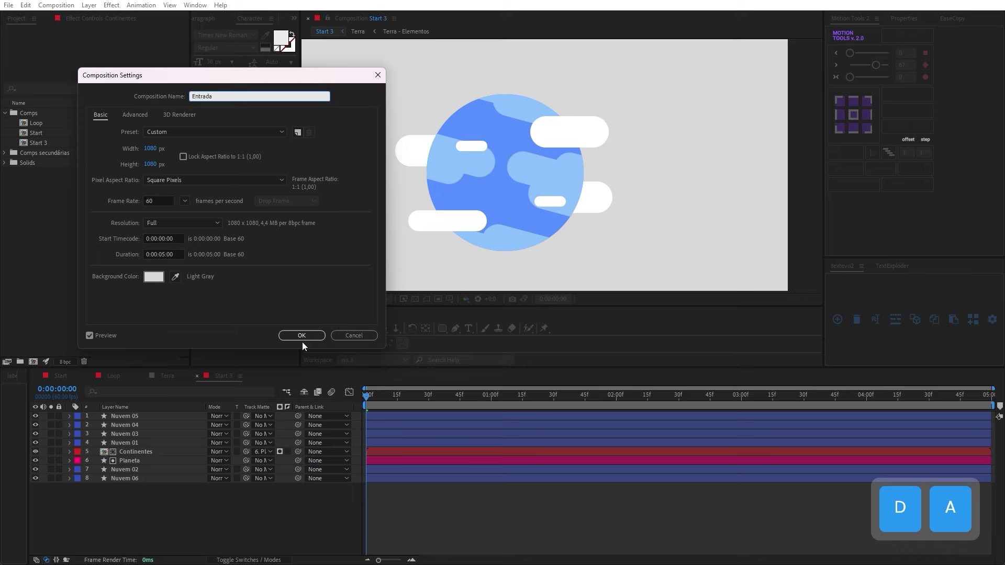
{"action": "left_click", "coordinate": [300, 337]}
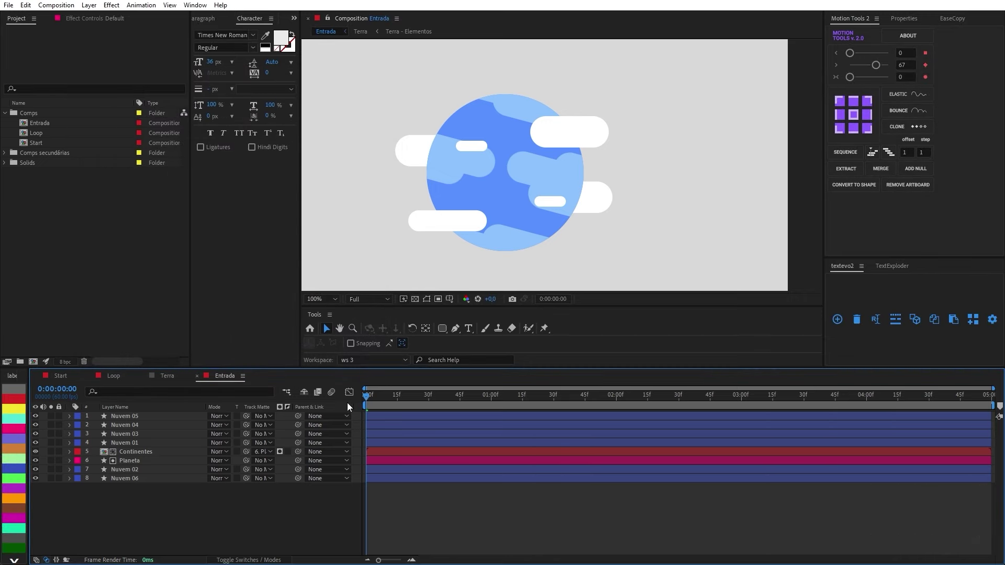
Start animating the Size of the Planeta layer's ellipse with a keyframe at the first frame
{"action": "mouse_move", "coordinate": [366, 396]}
{"action": "left_mouse_down"}
{"action": "mouse_move", "coordinate": [510, 372]}
{"action": "mouse_move", "coordinate": [795, 366]}
{"action": "mouse_move", "coordinate": [354, 381]}
{"action": "left_mouse_up"}
{"action": "left_click", "coordinate": [146, 460]}
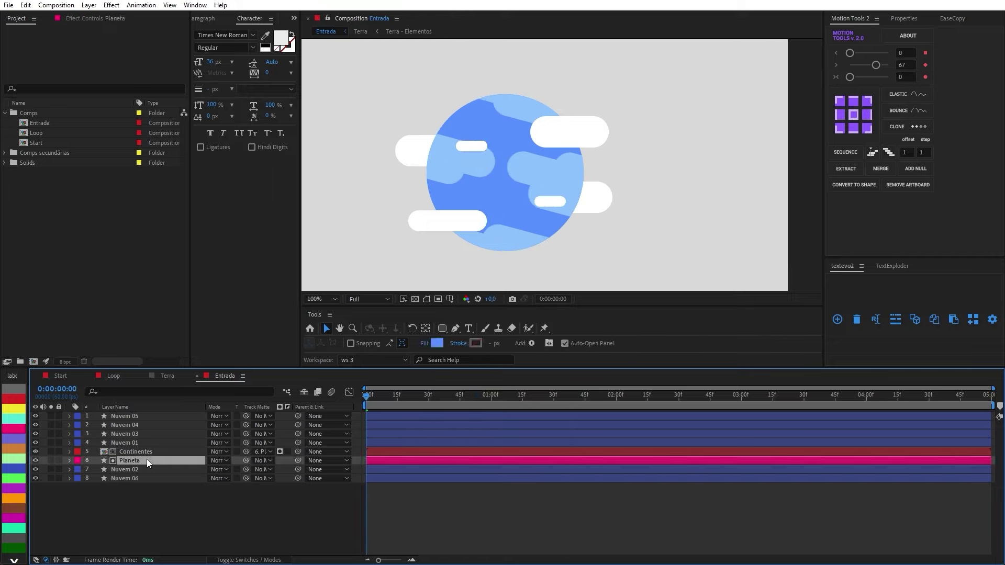
{"action": "key", "text": "u"}
{"action": "key", "text": "u"}
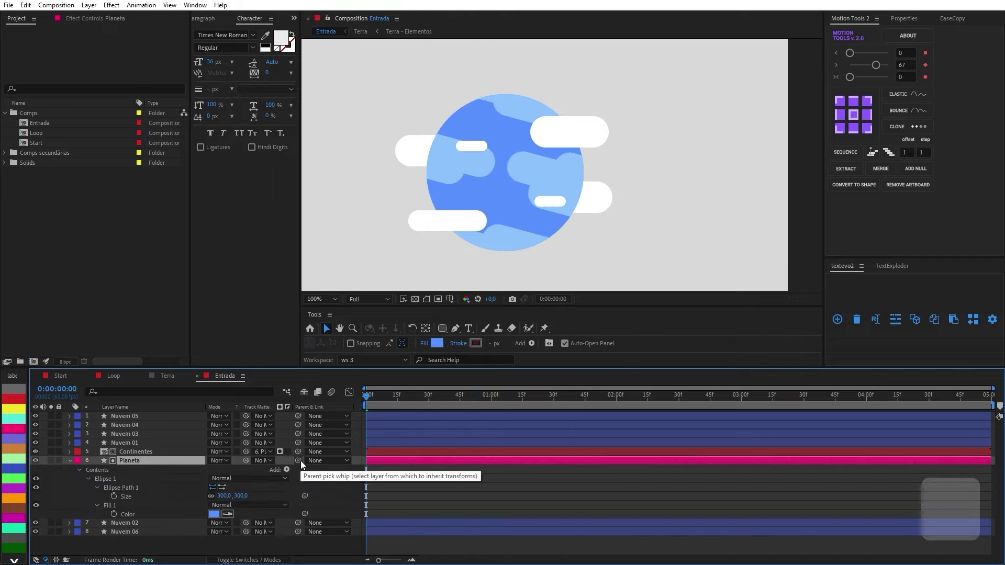
{"action": "left_click", "coordinate": [114, 496]}
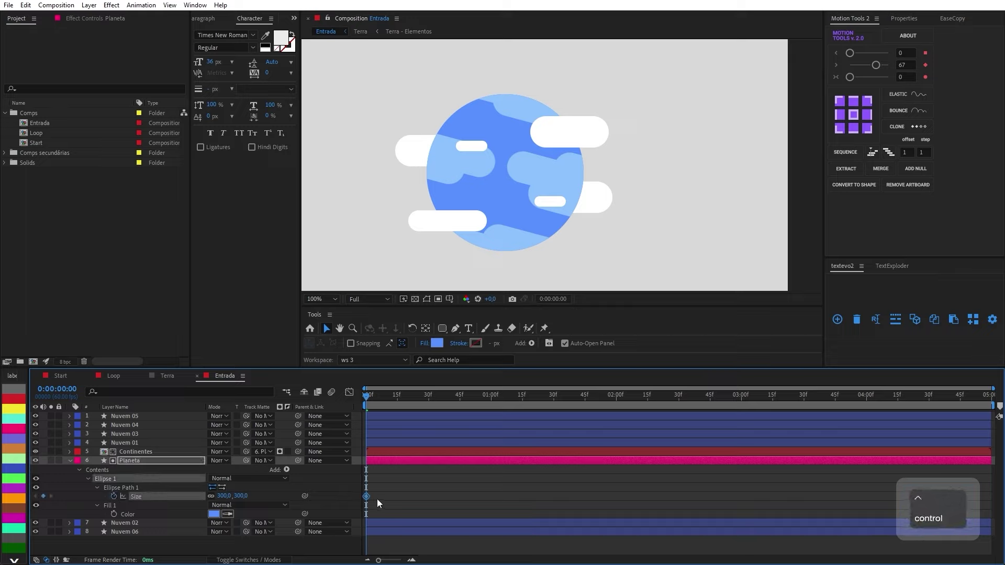
Add a second Size keyframe to the Planeta ellipse at 0:00:01:20
{"action": "key", "text": "ctrl+shift+Right"}
{"action": "key", "text": "ctrl+shift+Right"}
{"action": "key", "text": "ctrl+shift+Right"}
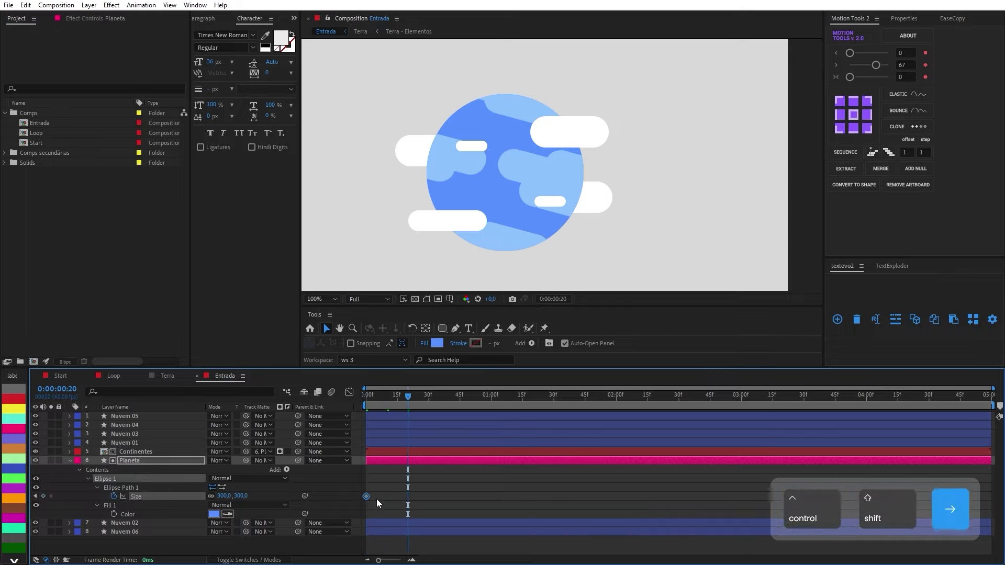
{"action": "key", "text": "ctrl+shift+Right"}
{"action": "key", "text": "ctrl+shift+Right"}
{"action": "key", "text": "ctrl+shift+Right"}
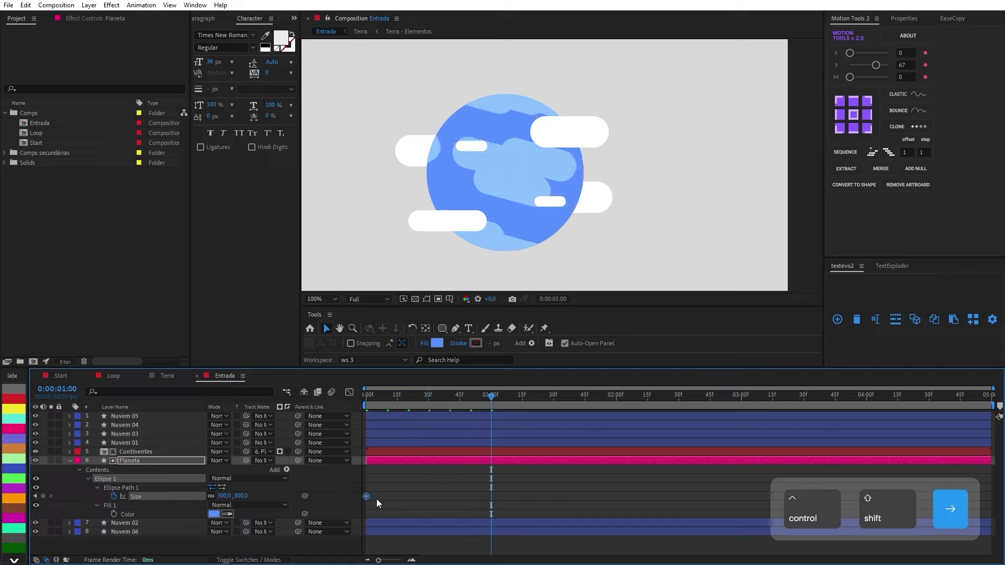
{"action": "key", "text": "ctrl+shift+Right"}
{"action": "key", "text": "ctrl+shift+Right"}
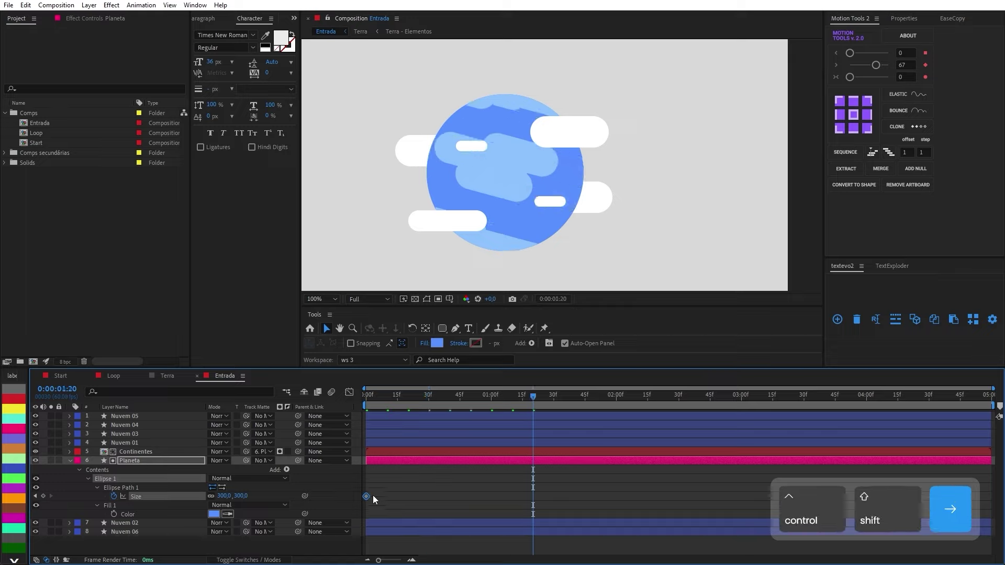
{"action": "left_click", "coordinate": [43, 497]}
Set the Planeta ellipse's Size to 0,0 at the first frame
{"action": "left_click_drag", "start_coordinate": [385, 399], "coordinate": [341, 400]}
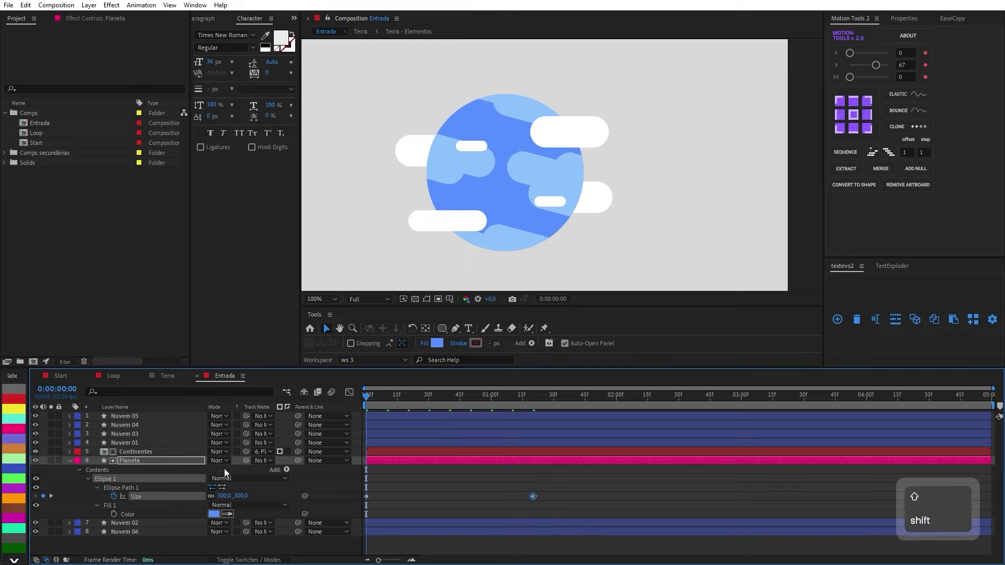
{"action": "left_click", "coordinate": [222, 503]}
{"action": "key", "text": "Escape"}
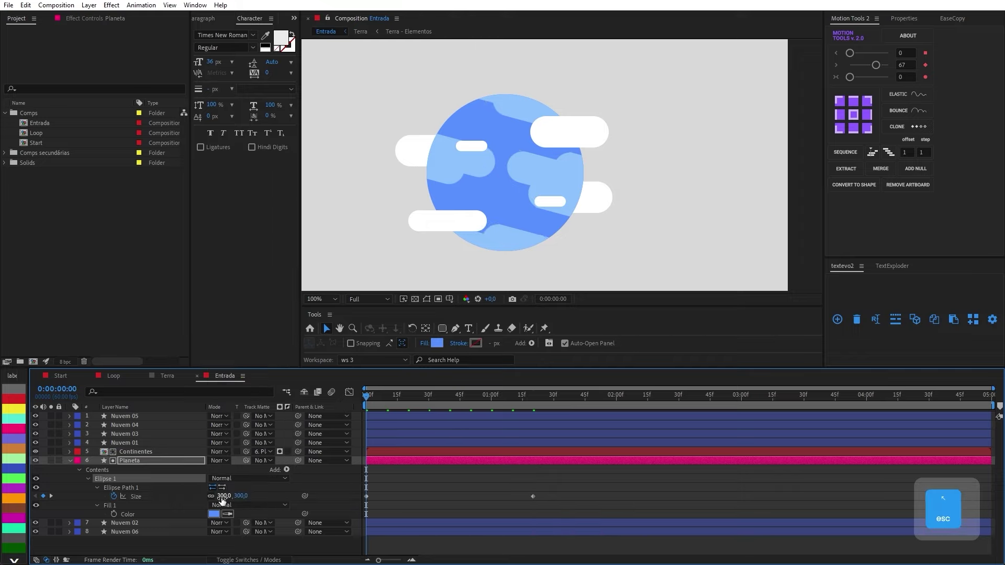
{"action": "type", "text": "0"}
{"action": "key", "text": "Return"}
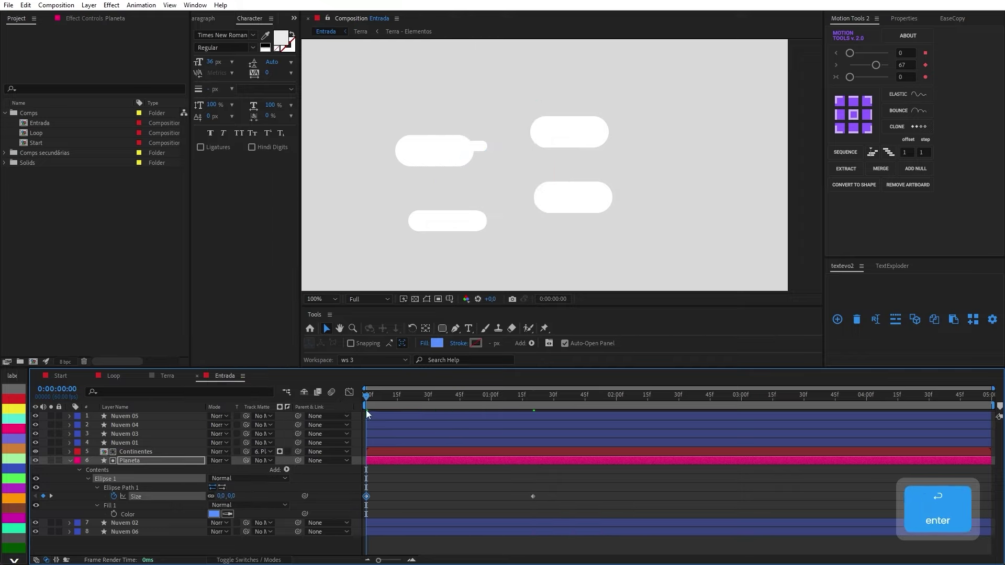
Apply Easy Ease to both Planeta Size keyframes and lengthen the final keyframe's incoming ease in the speed graph
{"action": "left_click", "coordinate": [348, 393]}
{"action": "left_click_drag", "start_coordinate": [562, 445], "coordinate": [367, 388]}
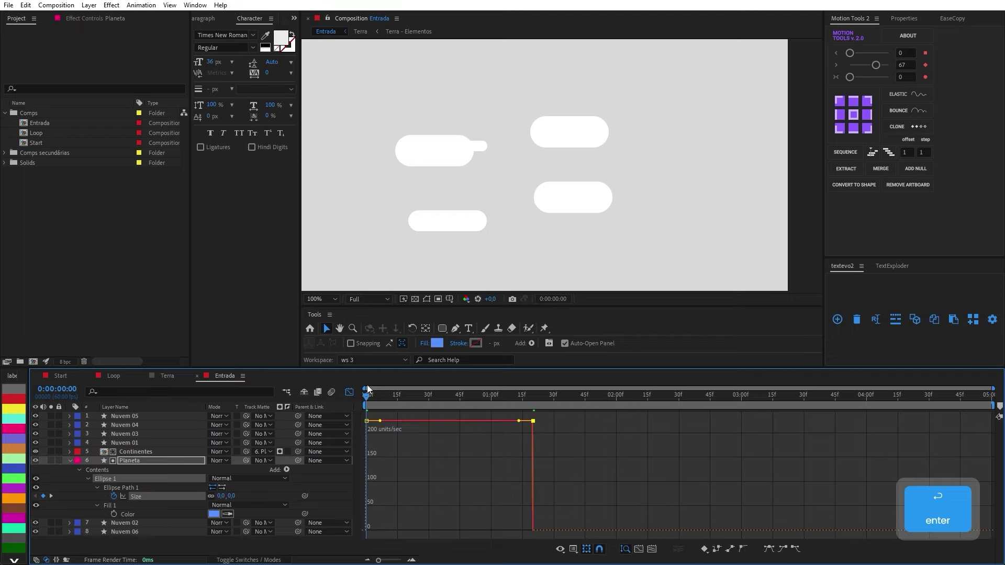
{"action": "left_click_drag", "start_coordinate": [590, 443], "coordinate": [458, 440]}
{"action": "key", "text": "F9"}
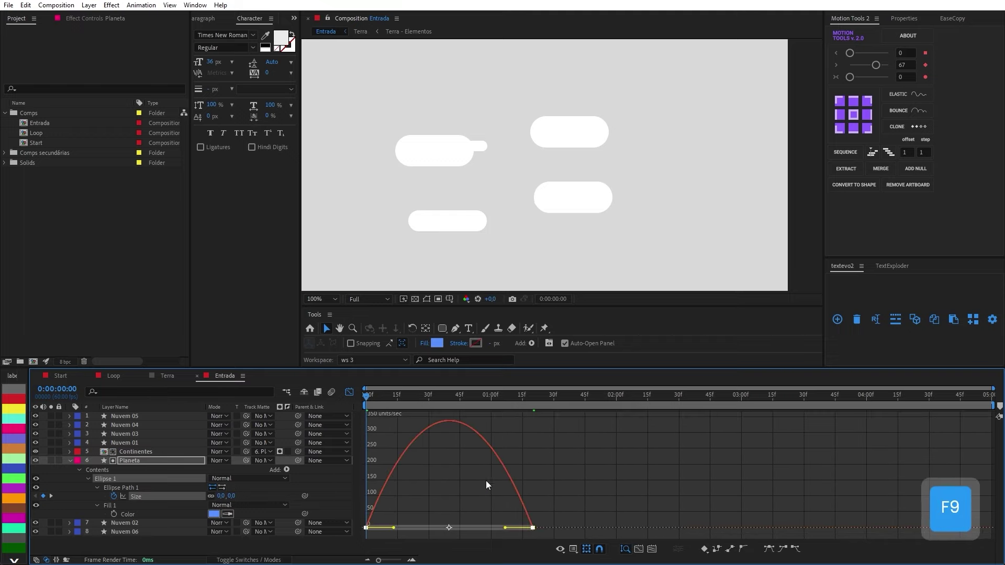
{"action": "left_click", "coordinate": [576, 548]}
{"action": "key", "text": "Escape"}
{"action": "left_click_drag", "start_coordinate": [505, 528], "coordinate": [466, 532]}
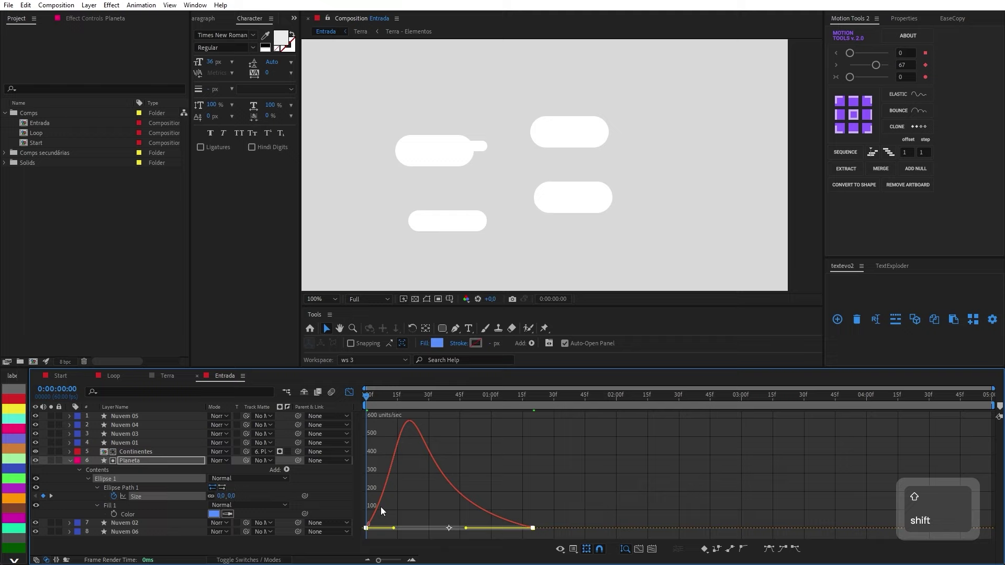
{"action": "left_click", "coordinate": [348, 393]}
Preview the planet's growth animation, collapse the Planeta properties and return to the first frame
{"action": "key", "text": "space"}
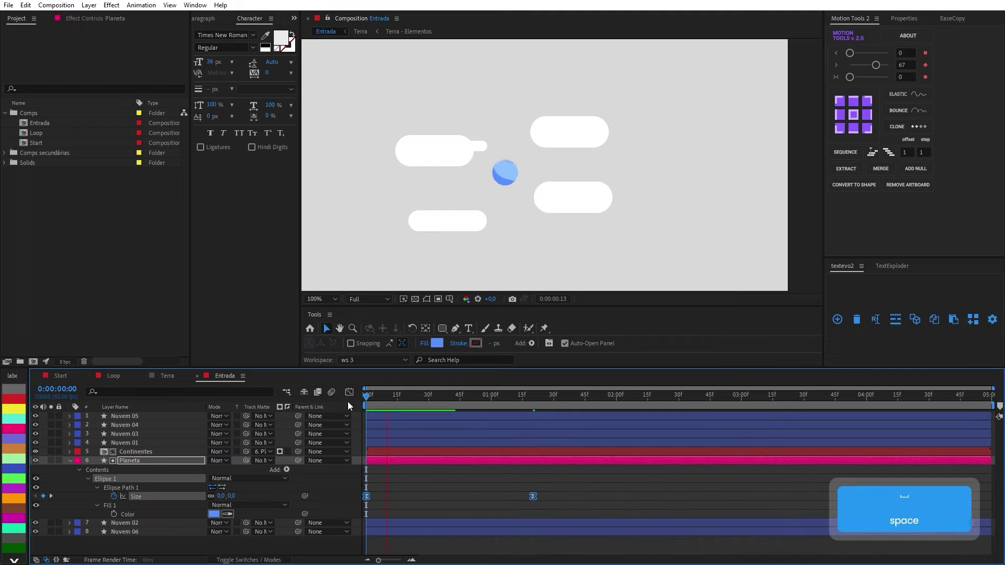
{"action": "left_click", "coordinate": [394, 397]}
{"action": "left_click", "coordinate": [69, 460]}
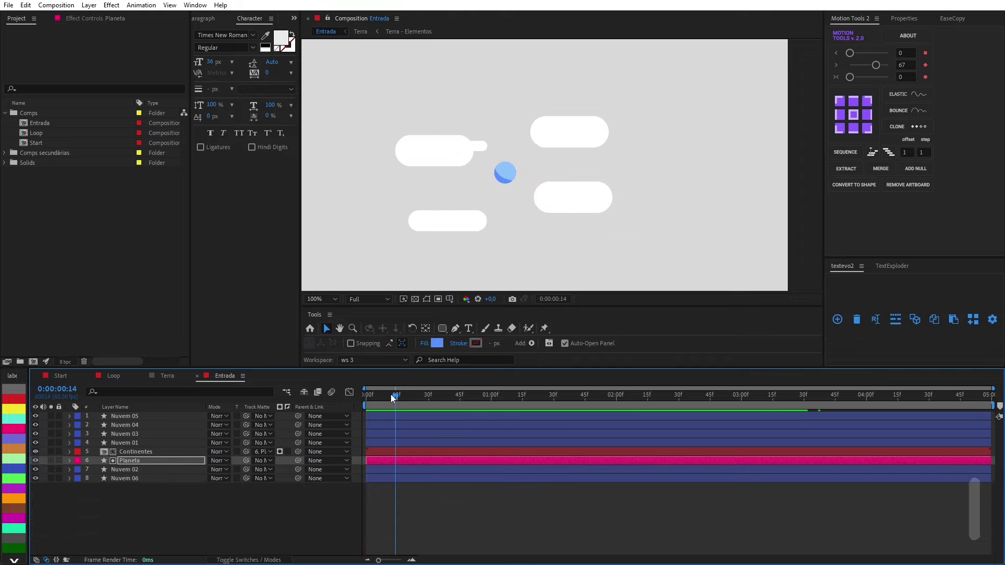
{"action": "key", "text": "Home"}
Duplicate the Planeta layer and move the copy directly beneath the original
{"action": "left_click", "coordinate": [140, 462]}
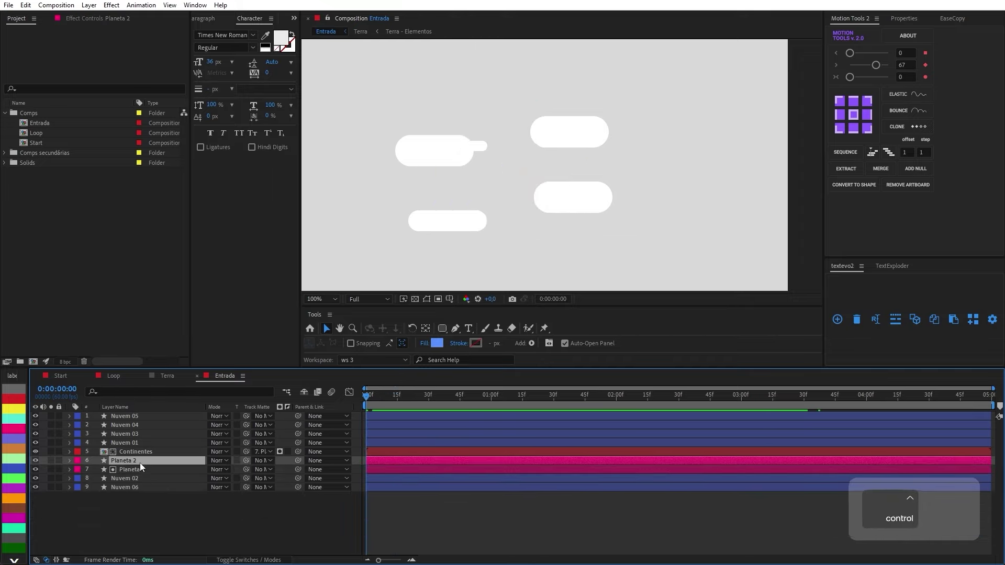
{"action": "key", "text": "ctrl+d"}
{"action": "left_click_drag", "start_coordinate": [135, 461], "coordinate": [133, 472]}
Reveal the Size keyframes of both planet layers and delay Planeta's pair by about three frames relative to Planeta 2
{"action": "key", "text": "u"}
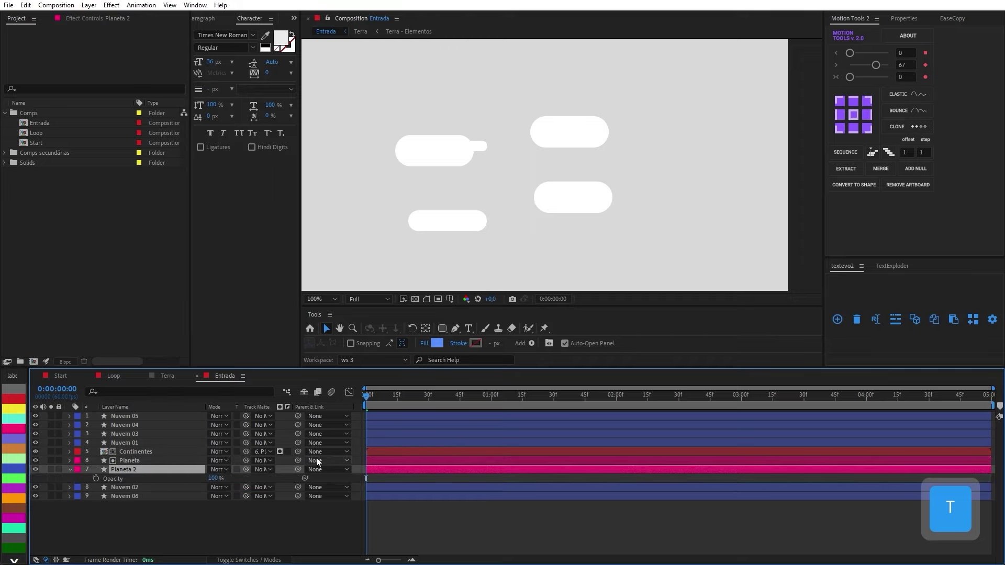
{"action": "left_click", "coordinate": [385, 460]}
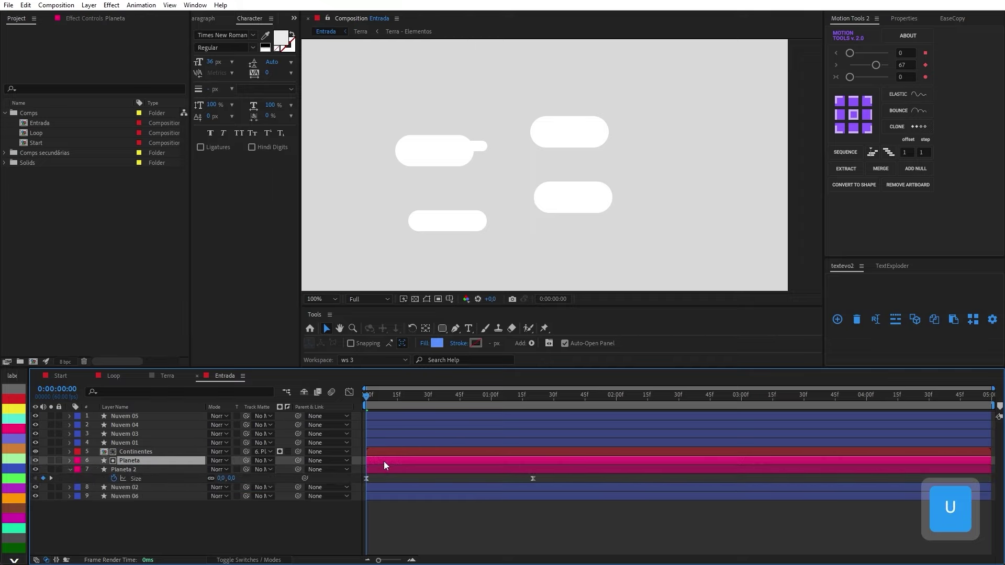
{"action": "key", "text": "u"}
{"action": "left_click_drag", "start_coordinate": [533, 470], "coordinate": [465, 470]}
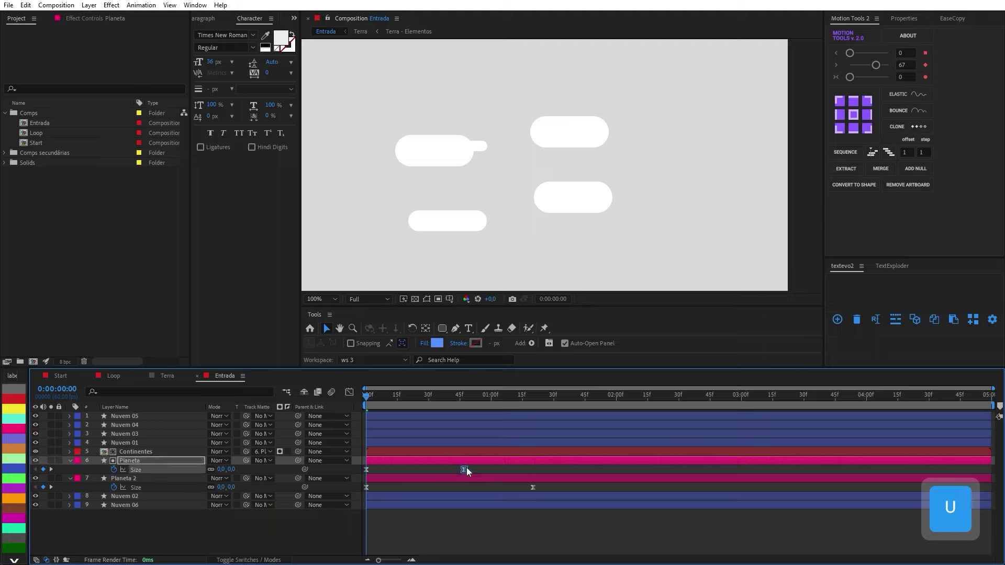
{"action": "key", "text": "ctrl+z"}
{"action": "left_click_drag", "start_coordinate": [556, 466], "coordinate": [343, 453]}
{"action": "key", "text": "alt"}
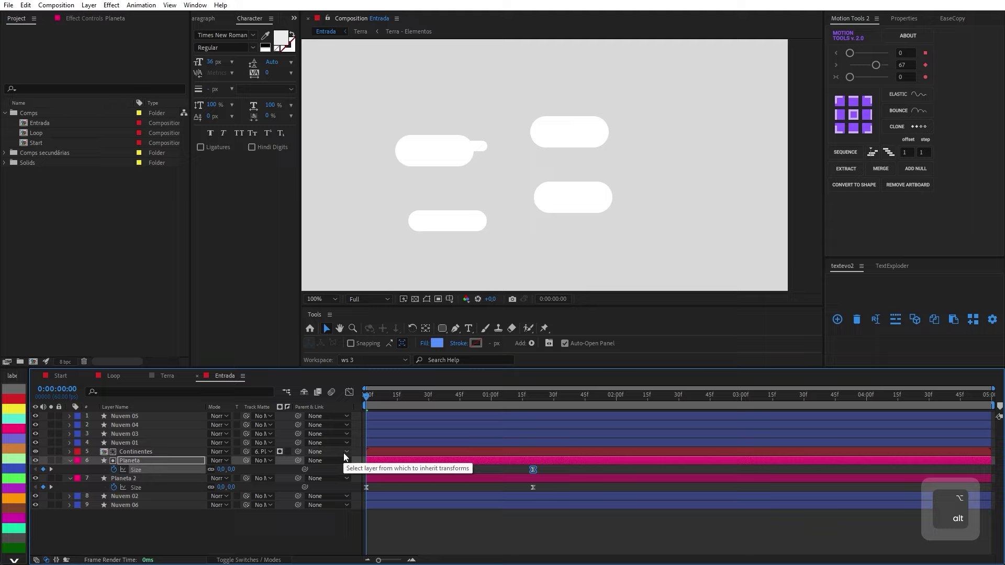
{"action": "key", "text": "alt+Right"}
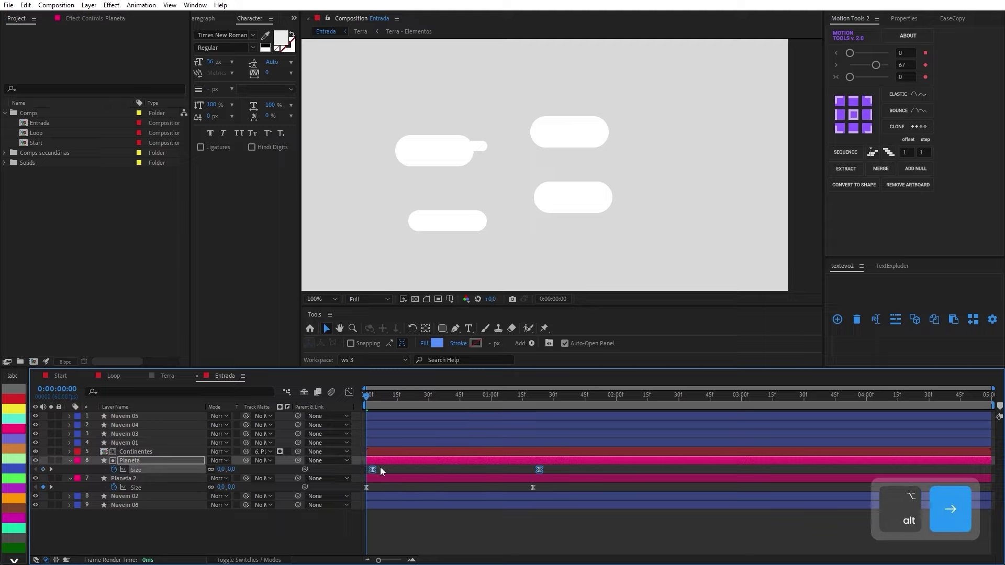
{"action": "left_click", "coordinate": [380, 467]}
{"action": "left_click", "coordinate": [377, 480]}
{"action": "key", "text": "Escape"}
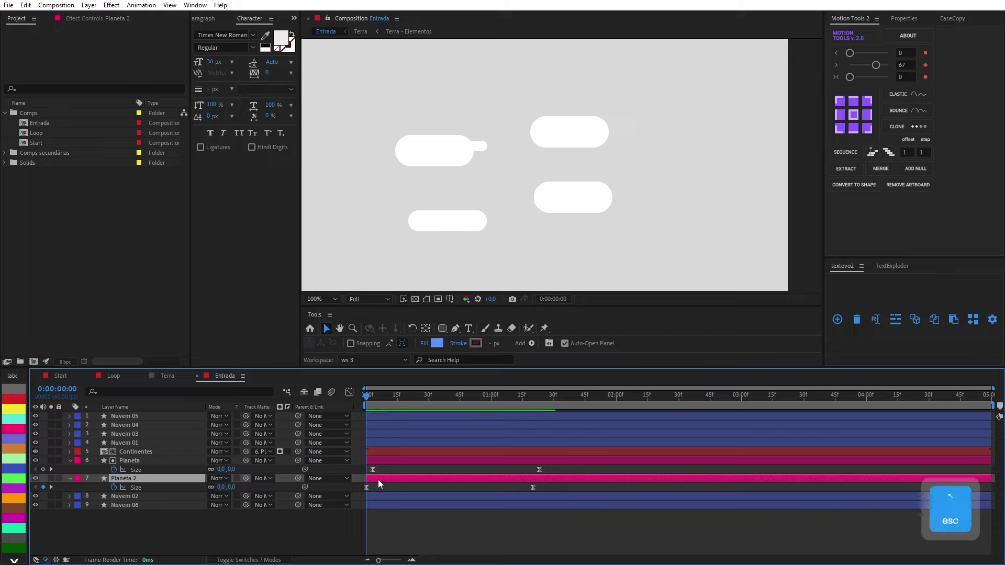
Keyframe Planeta 2's Opacity from 100% at the first frame to a lower value at 0:00:01:20, and preview the fade
{"action": "key", "text": "alt+shift+t"}
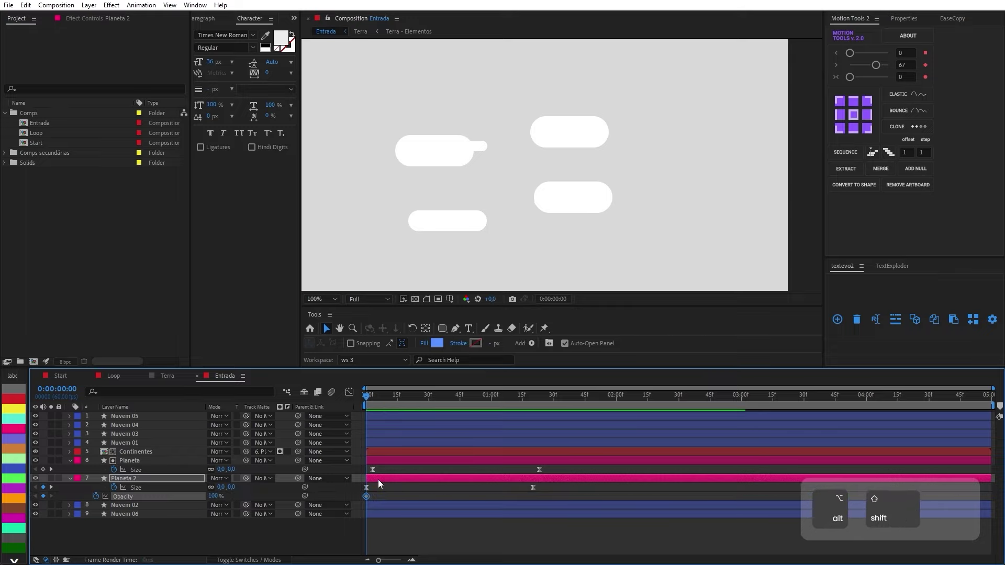
{"action": "key", "text": "alt+shift+t"}
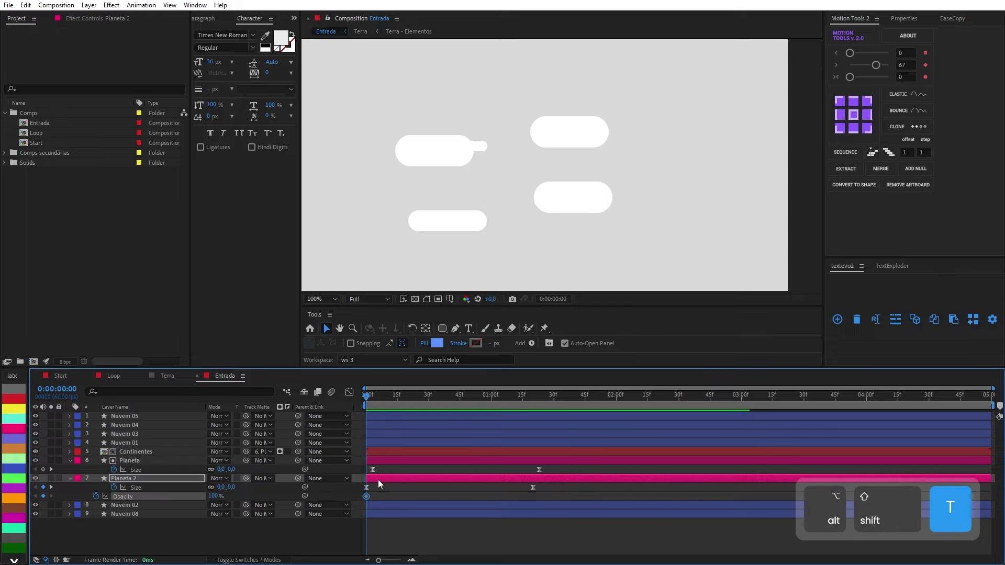
{"action": "left_click_drag", "start_coordinate": [367, 496], "coordinate": [374, 495]}
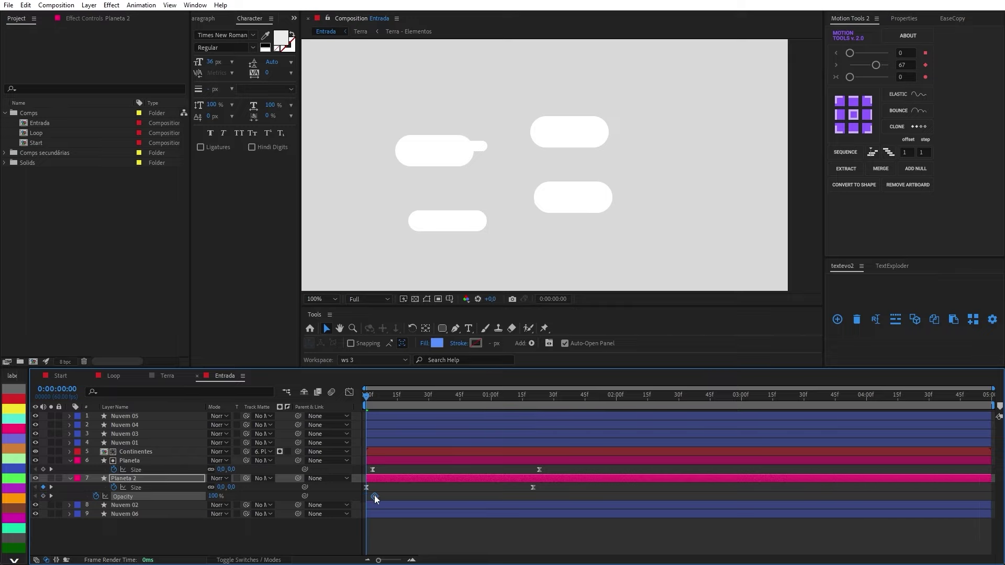
{"action": "left_click_drag", "start_coordinate": [529, 503], "coordinate": [367, 496]}
{"action": "left_click_drag", "start_coordinate": [485, 406], "coordinate": [533, 393]}
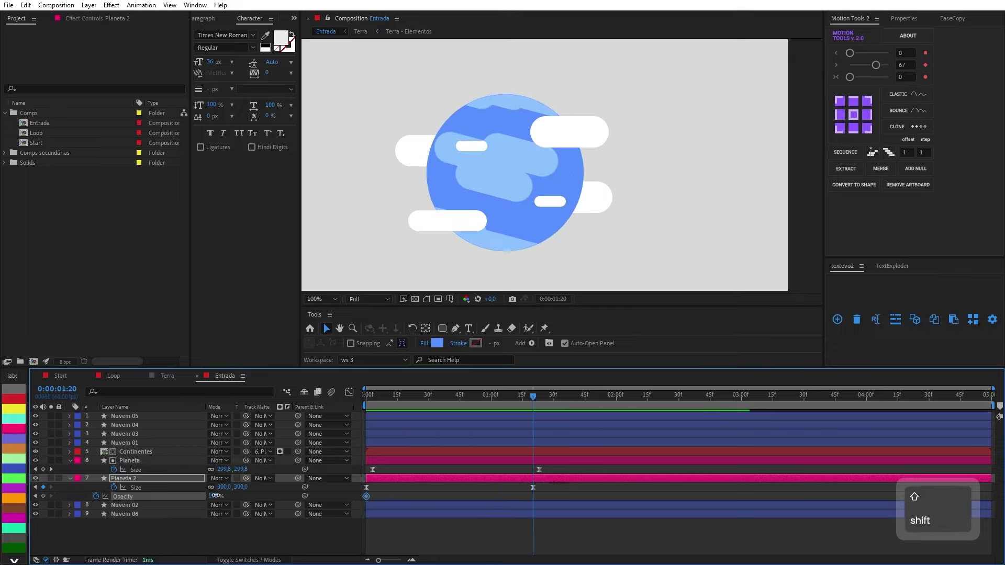
{"action": "left_click_drag", "start_coordinate": [411, 389], "coordinate": [351, 398]}
{"action": "key", "text": "space"}
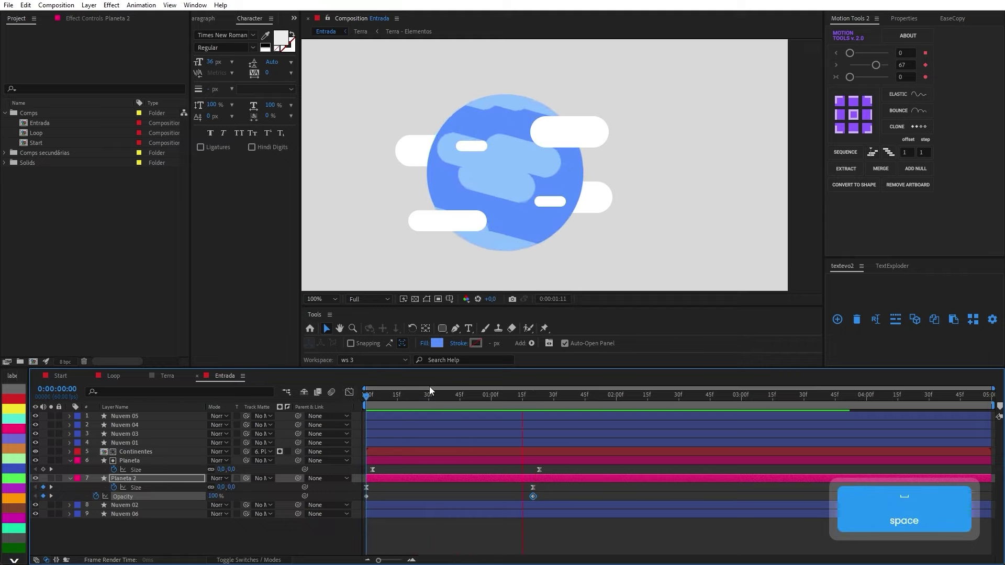
Shift both Planeta Size keyframes to about seven frames behind Planeta 2's and preview the animation
{"action": "left_click_drag", "start_coordinate": [551, 473], "coordinate": [383, 470]}
{"action": "left_click_drag", "start_coordinate": [382, 399], "coordinate": [339, 398]}
{"action": "key", "text": "space"}
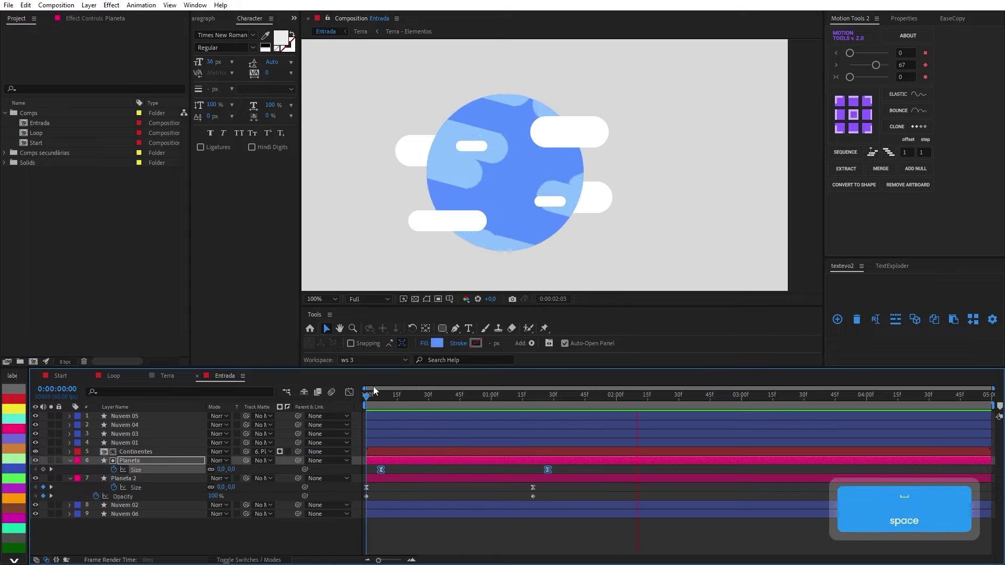
{"action": "key", "text": "space"}
Add a Rotation keyframe to the Continentes layer and move it to about 0:00:02:18
{"action": "left_click", "coordinate": [369, 450]}
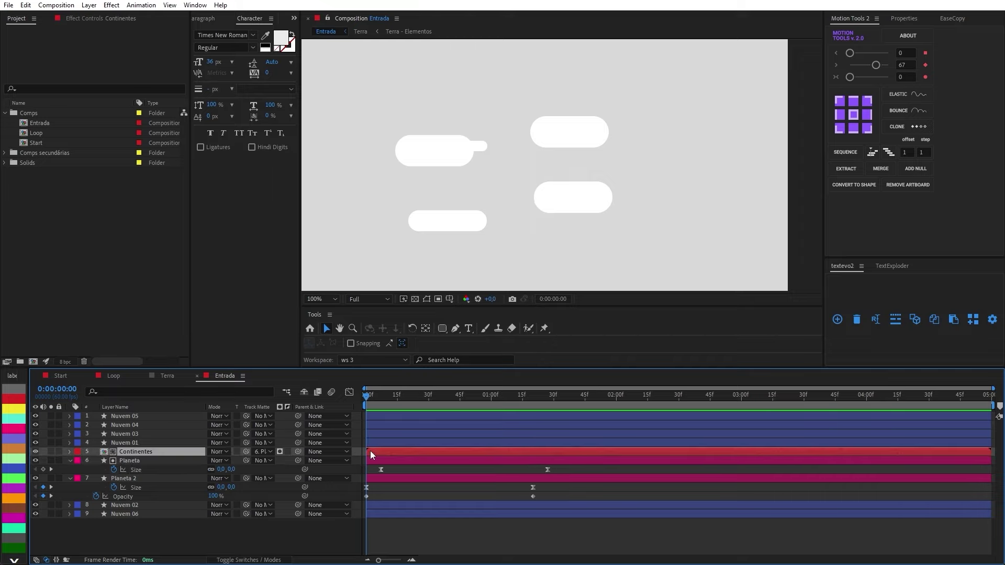
{"action": "key", "text": "alt"}
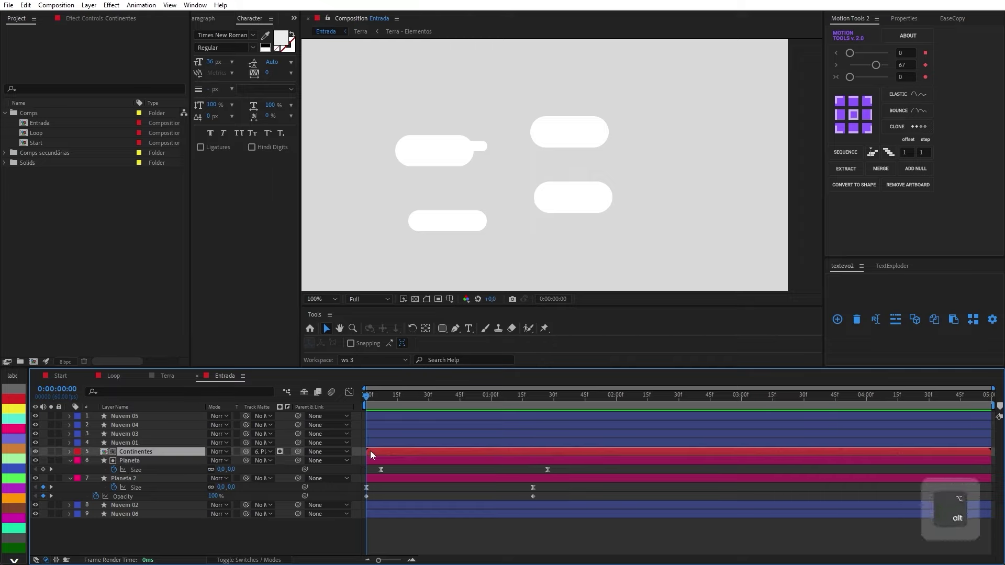
{"action": "key", "text": "alt+shift+r"}
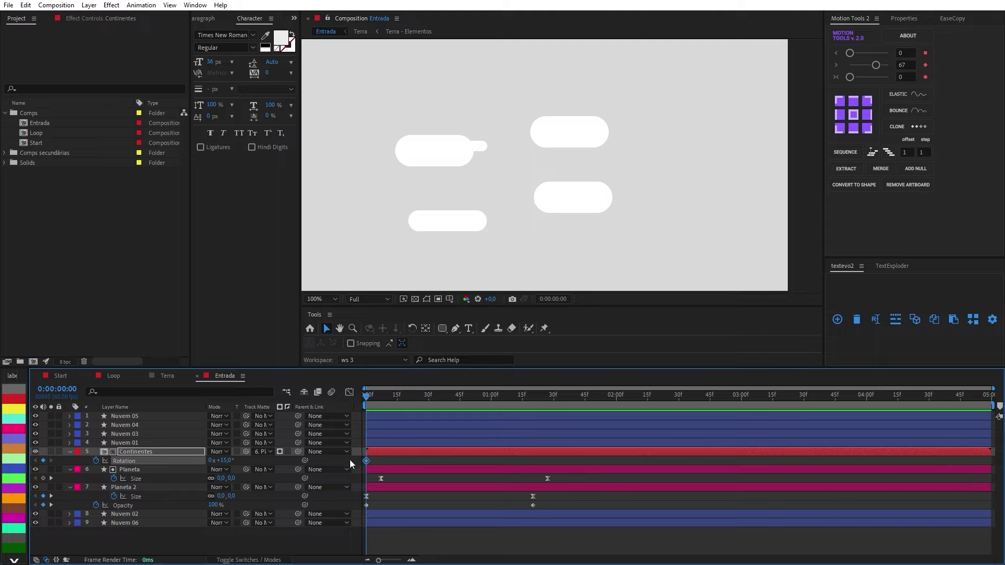
{"action": "left_click_drag", "start_coordinate": [367, 460], "coordinate": [554, 455]}
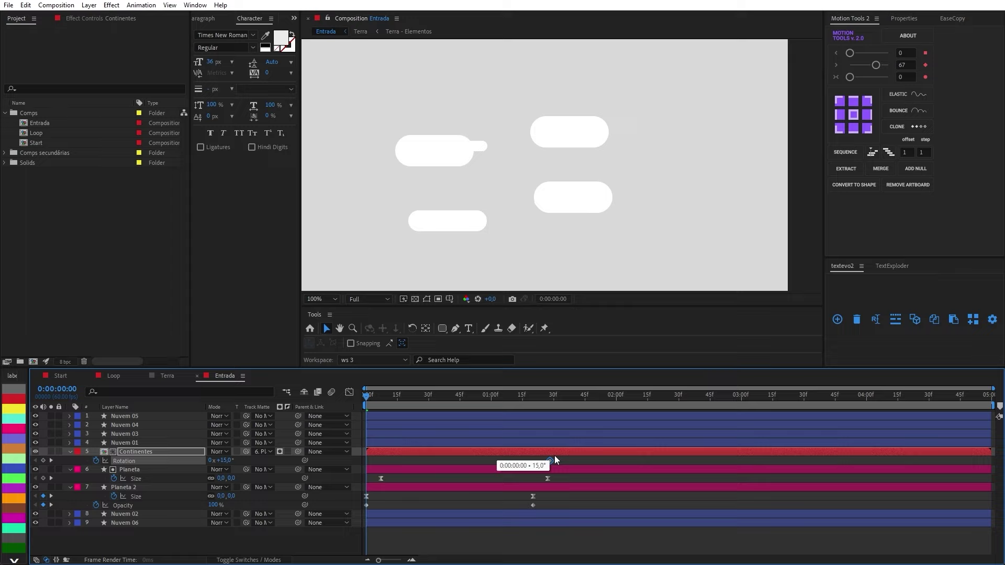
{"action": "left_click_drag", "start_coordinate": [655, 460], "coordinate": [655, 461]}
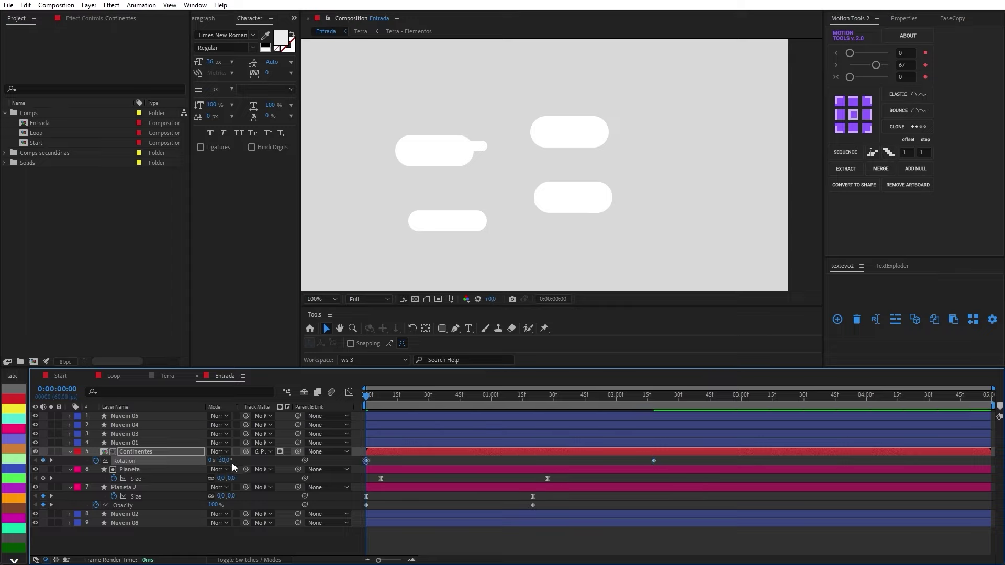
Set the Continentes layer's Rotation at the first frame to -180°
{"action": "left_click", "coordinate": [226, 461]}
{"action": "type", "text": "-180"}
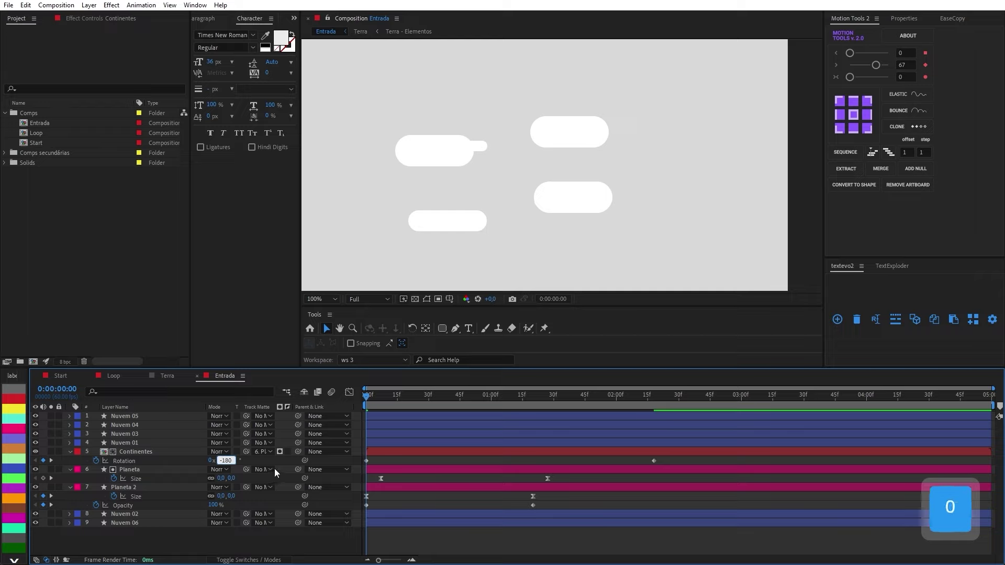
{"action": "key", "text": "Return"}
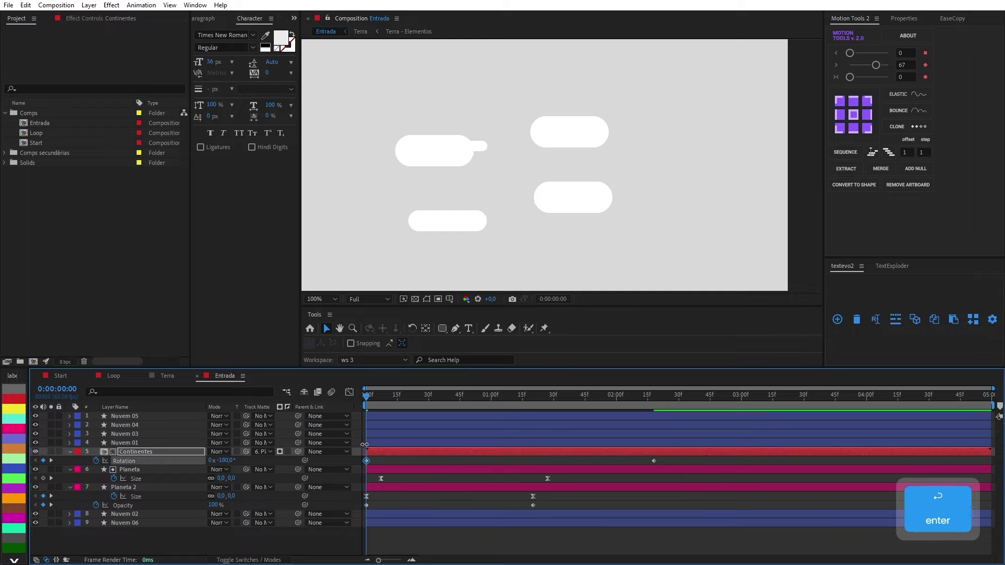
Show the Continentes Rotation animation in the graph editor
{"action": "left_click", "coordinate": [349, 393]}
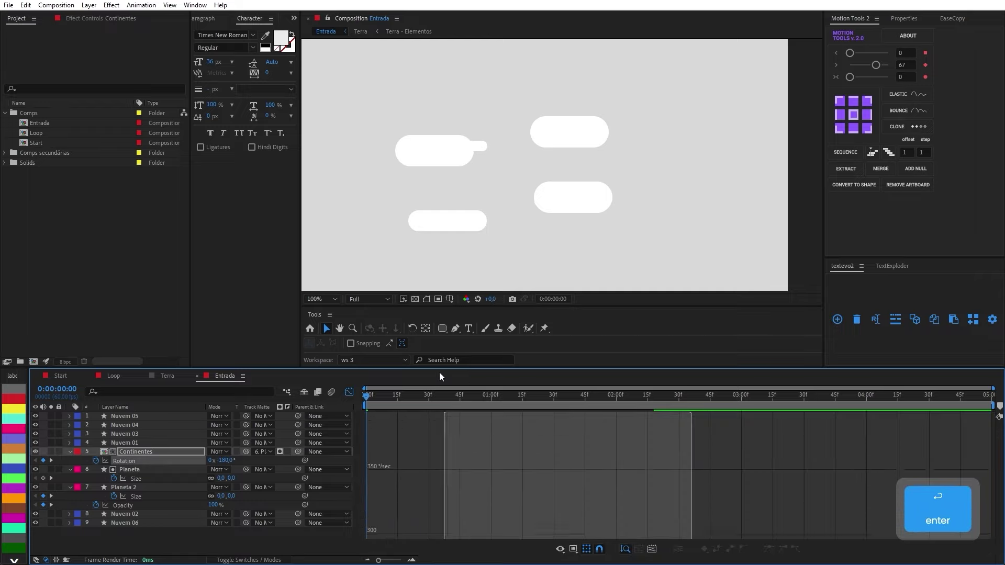
Apply Easy Ease to the Continentes rotation keyframes and reshape the speed curve into a fast start with a long slowdown
{"action": "key", "text": "F9"}
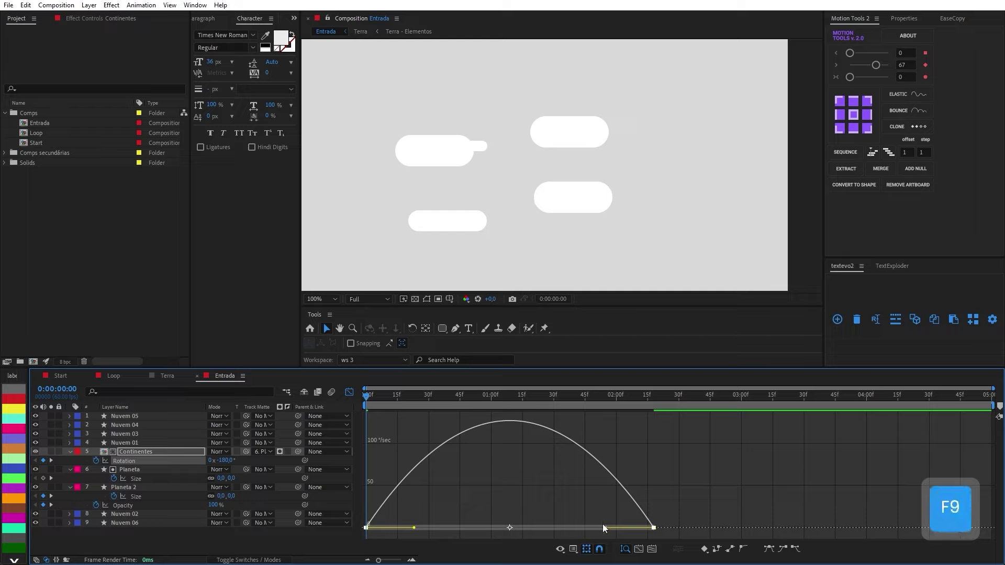
{"action": "left_click_drag", "start_coordinate": [602, 528], "coordinate": [535, 527]}
{"action": "key", "text": "space"}
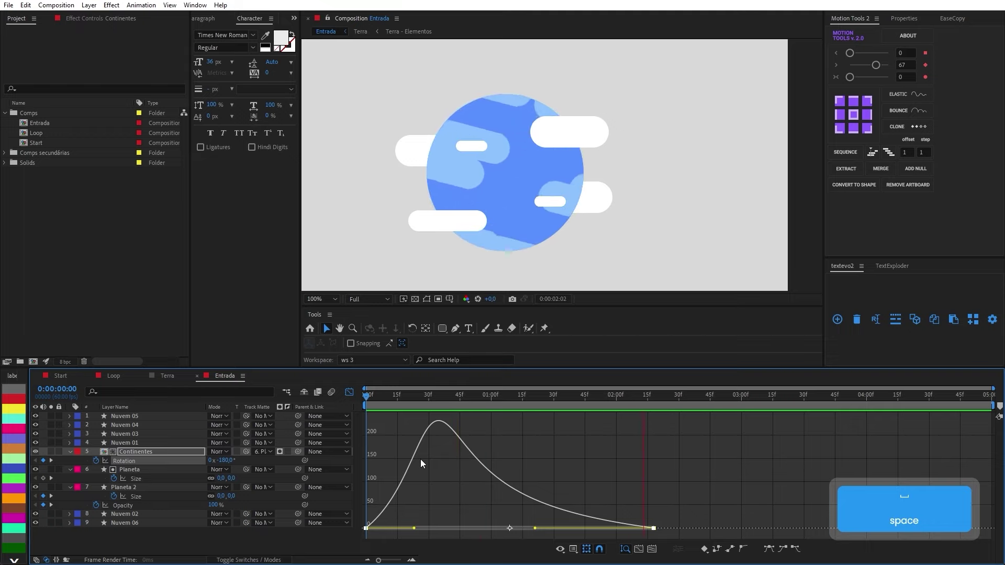
{"action": "left_click", "coordinate": [348, 392]}
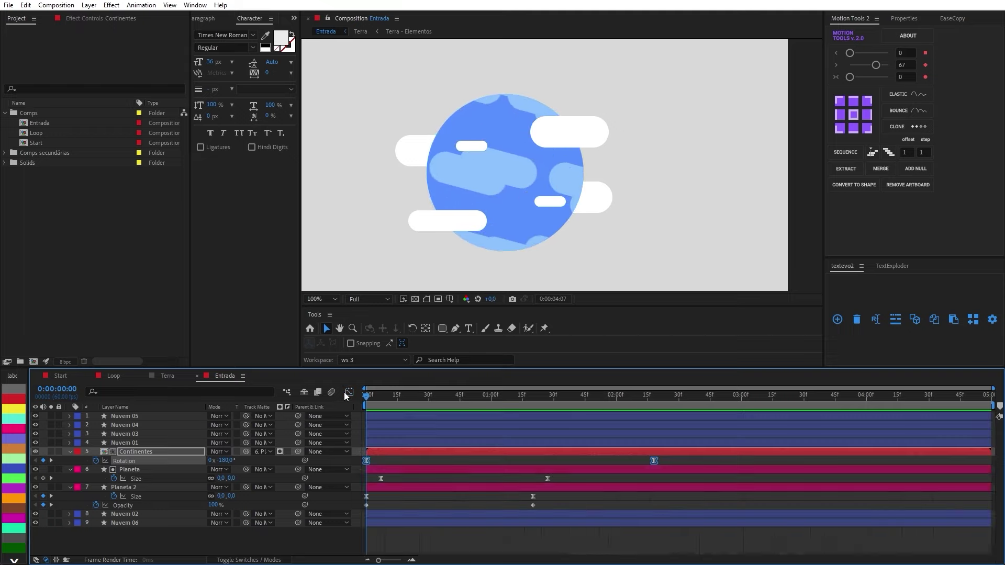
Preview the planet's entrance animation and scrub through the Entrada composition to its last frame
{"action": "key", "text": "space"}
{"action": "left_click_drag", "start_coordinate": [381, 398], "coordinate": [363, 379]}
{"action": "key", "text": "space"}
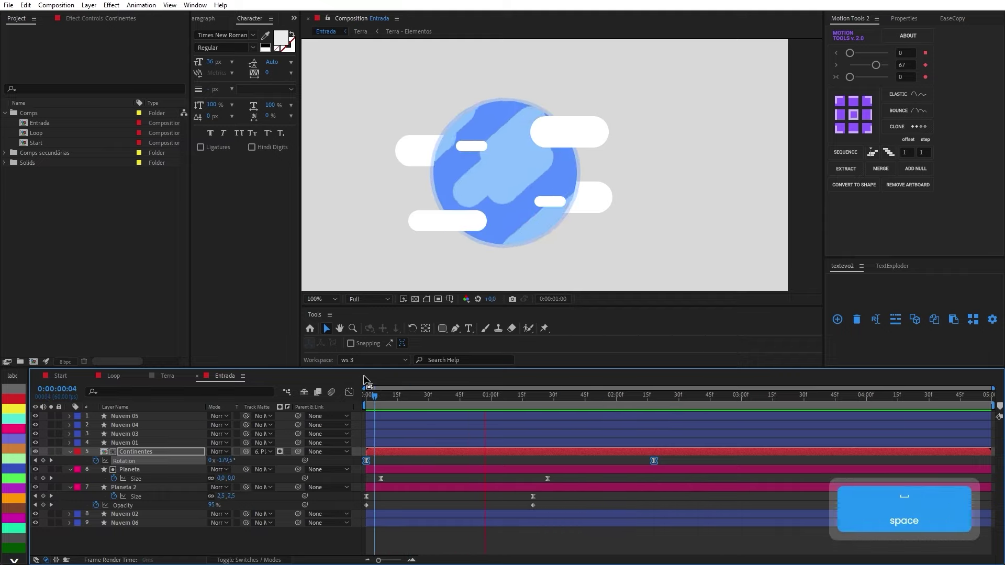
{"action": "key", "text": "space"}
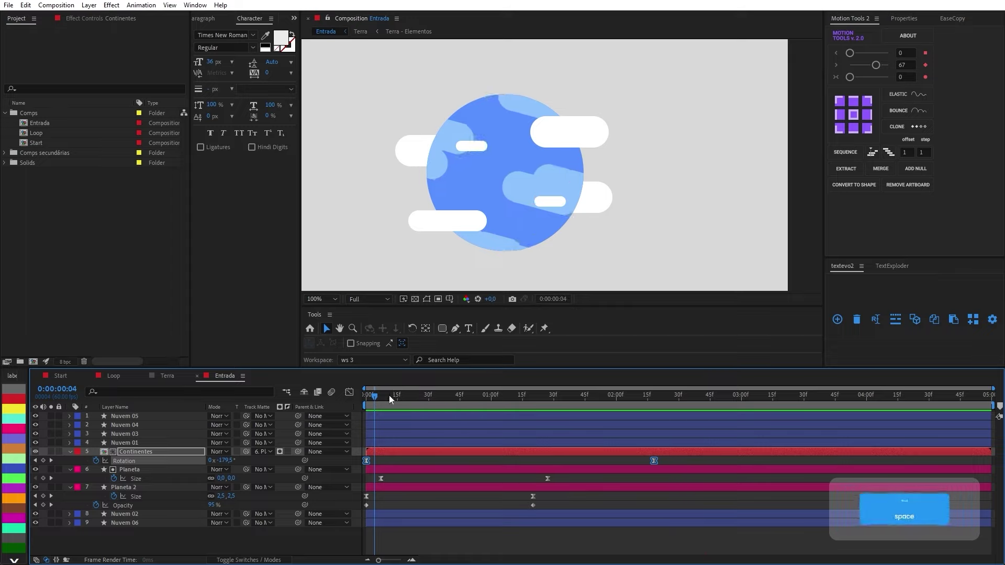
{"action": "left_click", "coordinate": [390, 398]}
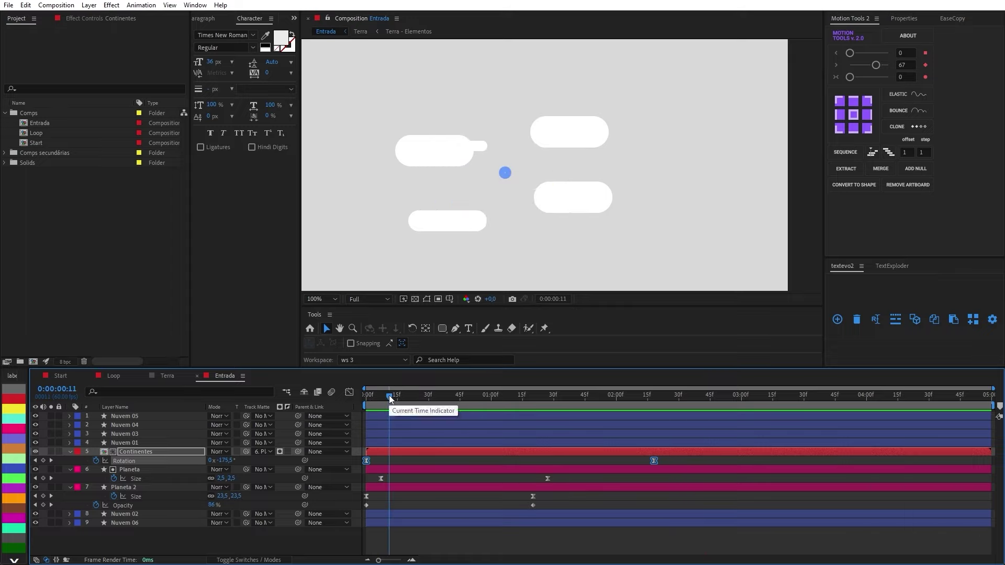
{"action": "left_click_drag", "start_coordinate": [390, 398], "coordinate": [702, 400]}
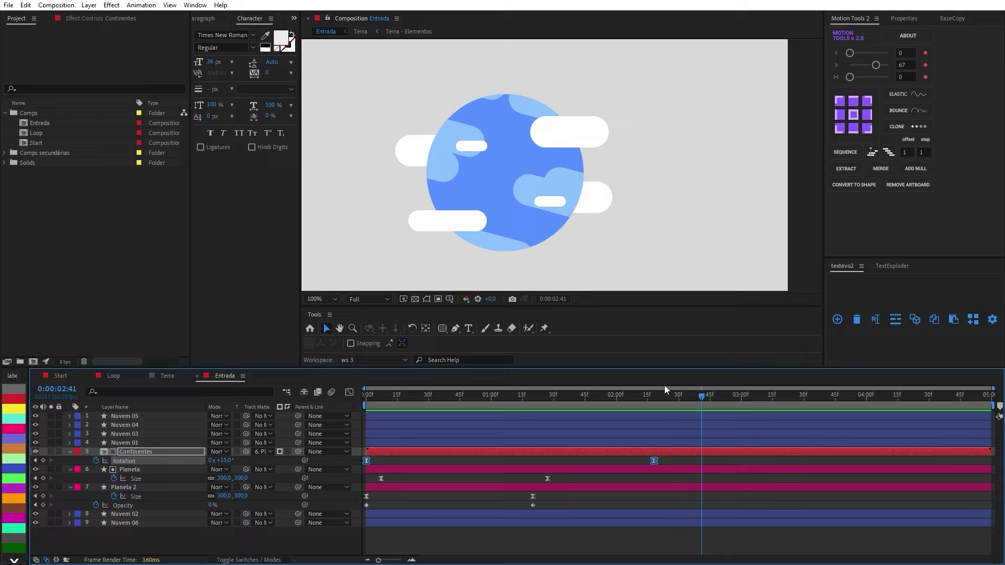
{"action": "left_click_drag", "start_coordinate": [675, 399], "coordinate": [1000, 396]}
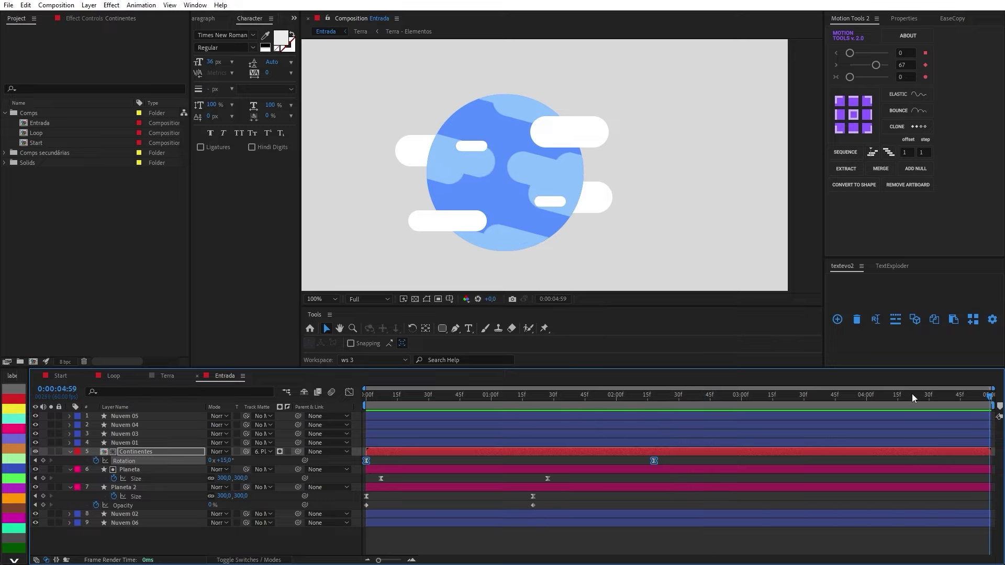
Compare the last frame of the Entrada composition with the first frame of the Loop composition
{"action": "left_click", "coordinate": [114, 377]}
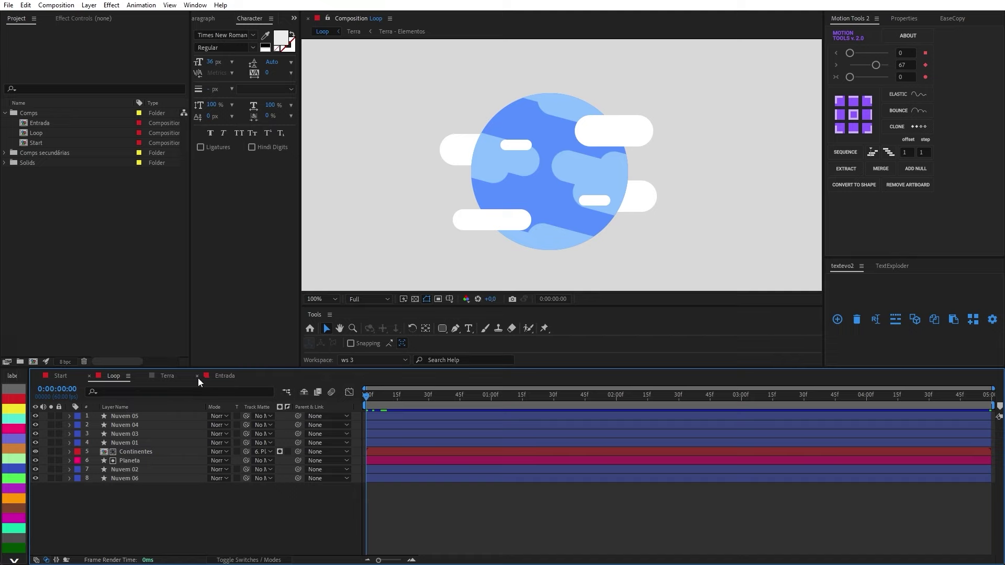
{"action": "left_click", "coordinate": [225, 376]}
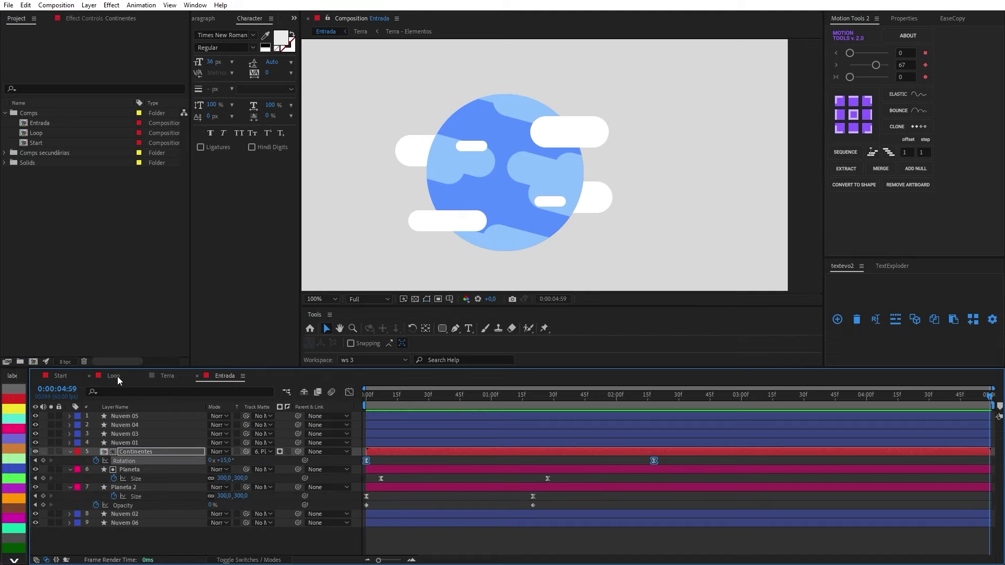
{"action": "left_click", "coordinate": [118, 376]}
{"action": "left_click", "coordinate": [216, 374]}
{"action": "left_click", "coordinate": [112, 372]}
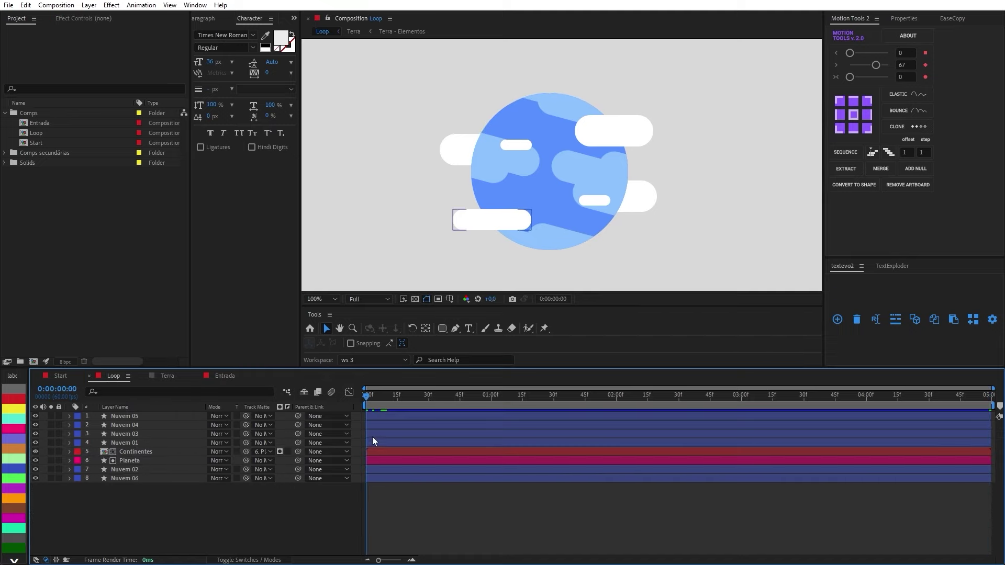
{"action": "left_click", "coordinate": [217, 375]}
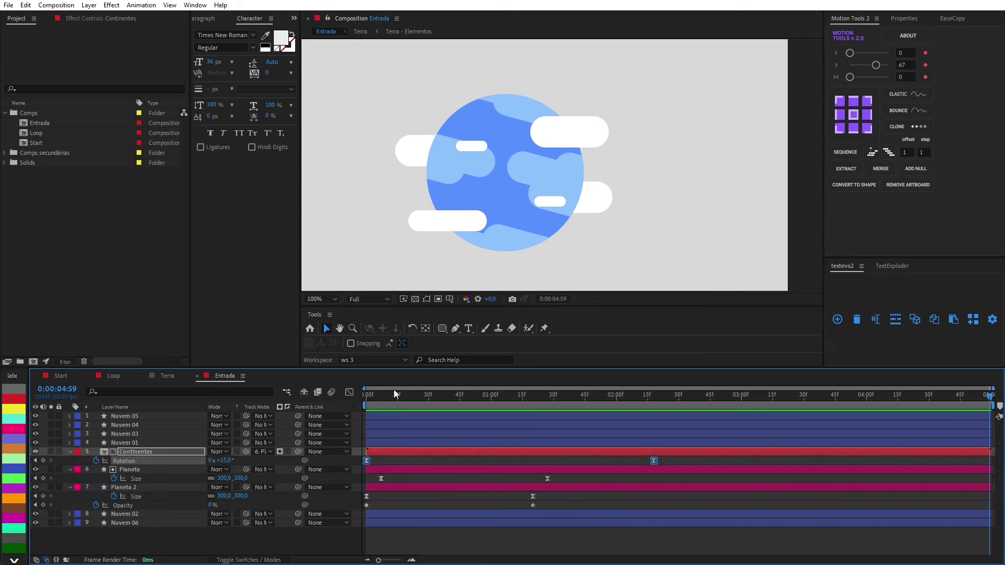
Shift all keyframes of Continentes, Planeta and Planeta 2 together so the last rotation keyframe sits near the composition's end
{"action": "left_click_drag", "start_coordinate": [387, 393], "coordinate": [689, 401]}
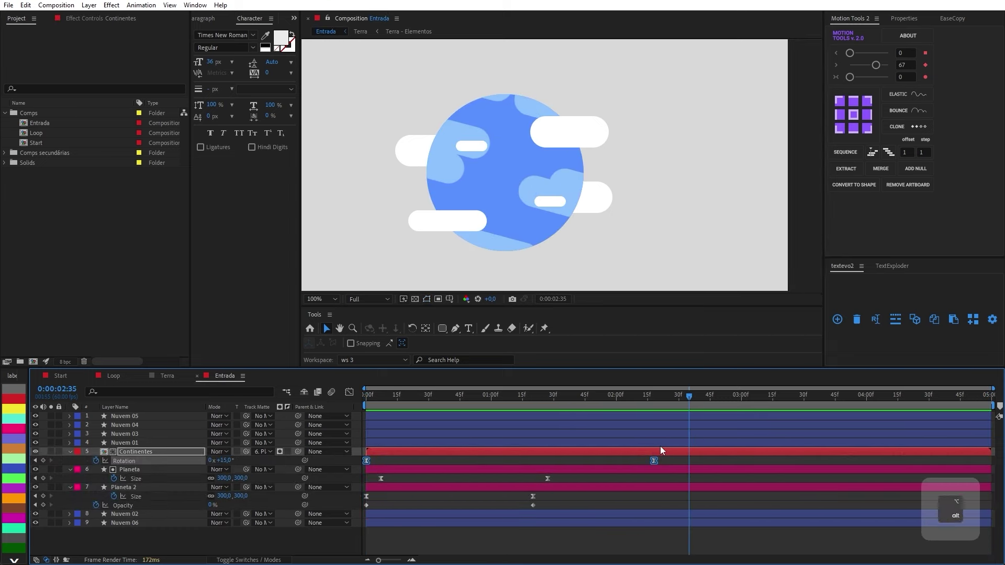
{"action": "left_click", "coordinate": [620, 403]}
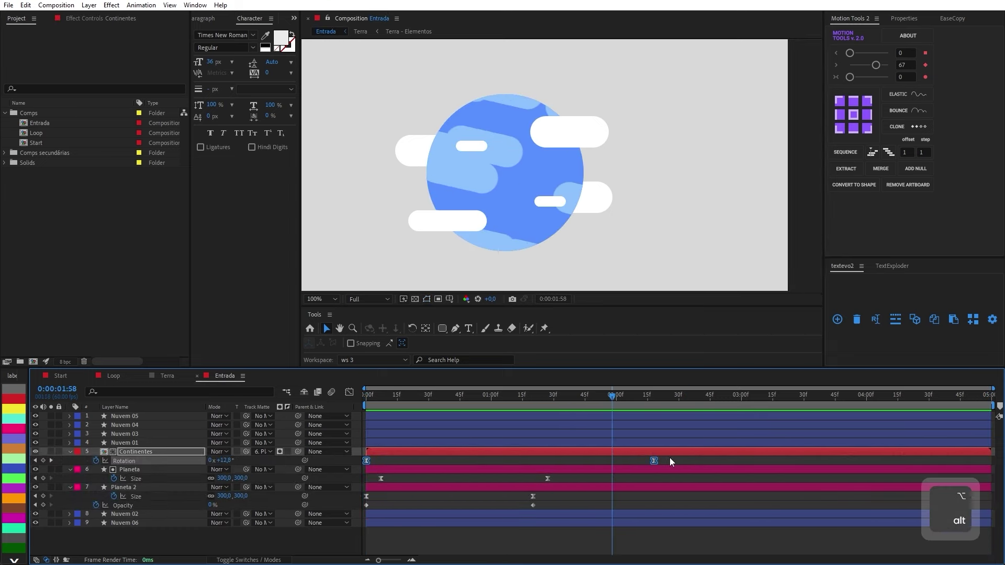
{"action": "left_click_drag", "start_coordinate": [670, 457], "coordinate": [367, 512]}
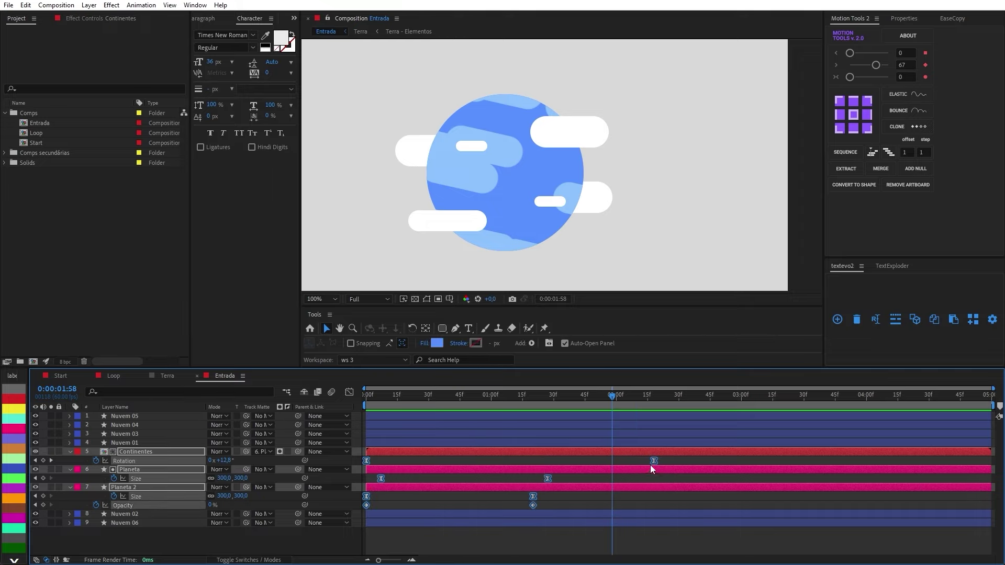
{"action": "left_click_drag", "start_coordinate": [655, 464], "coordinate": [986, 458]}
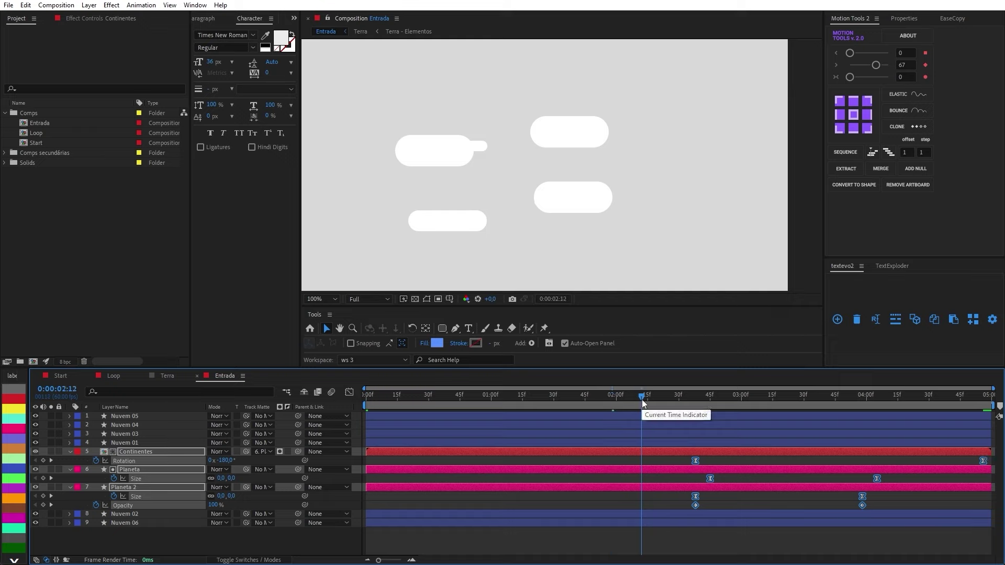
Slide all layers with their keyframes earlier in time so the planet animation starts near the first frame, and preview it
{"action": "key", "text": "ctrl+a"}
{"action": "left_click_drag", "start_coordinate": [641, 398], "coordinate": [523, 396]}
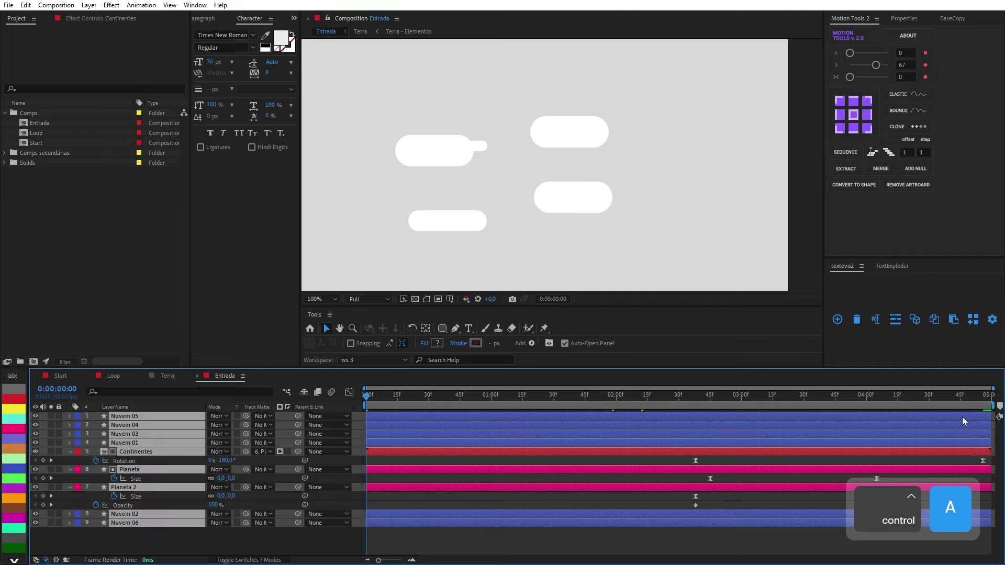
{"action": "left_click_drag", "start_coordinate": [963, 421], "coordinate": [636, 428]}
{"action": "key", "text": "space"}
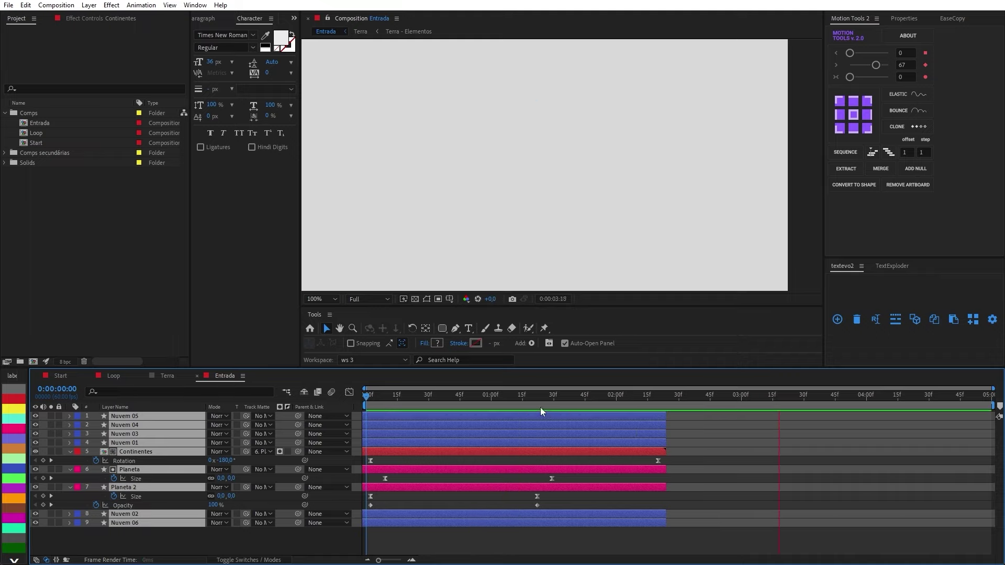
End the work area at the layers' out points and trim the Entrada composition to the work area
{"action": "left_click_drag", "start_coordinate": [540, 407], "coordinate": [660, 384]}
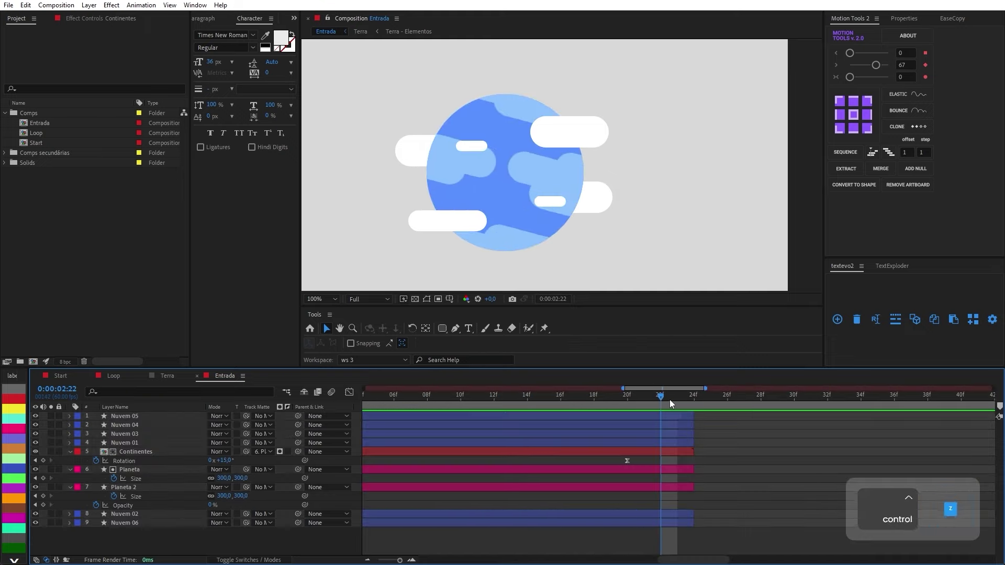
{"action": "mouse_move", "coordinate": [670, 400]}
{"action": "left_mouse_down"}
{"action": "mouse_move", "coordinate": [691, 402]}
{"action": "mouse_move", "coordinate": [676, 401]}
{"action": "left_mouse_up"}
{"action": "key", "text": "n"}
{"action": "key", "text": "n"}
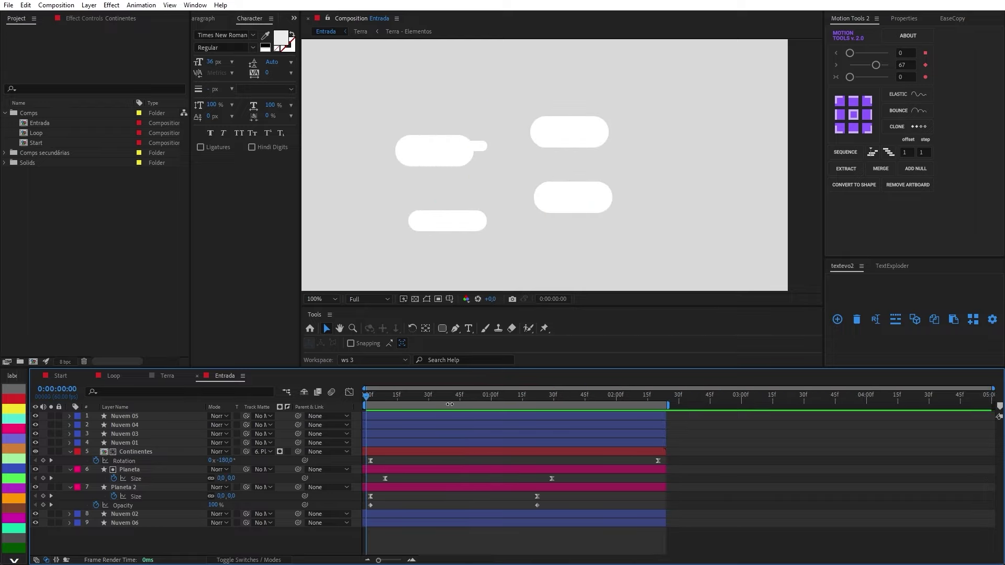
{"action": "right_click", "coordinate": [498, 405]}
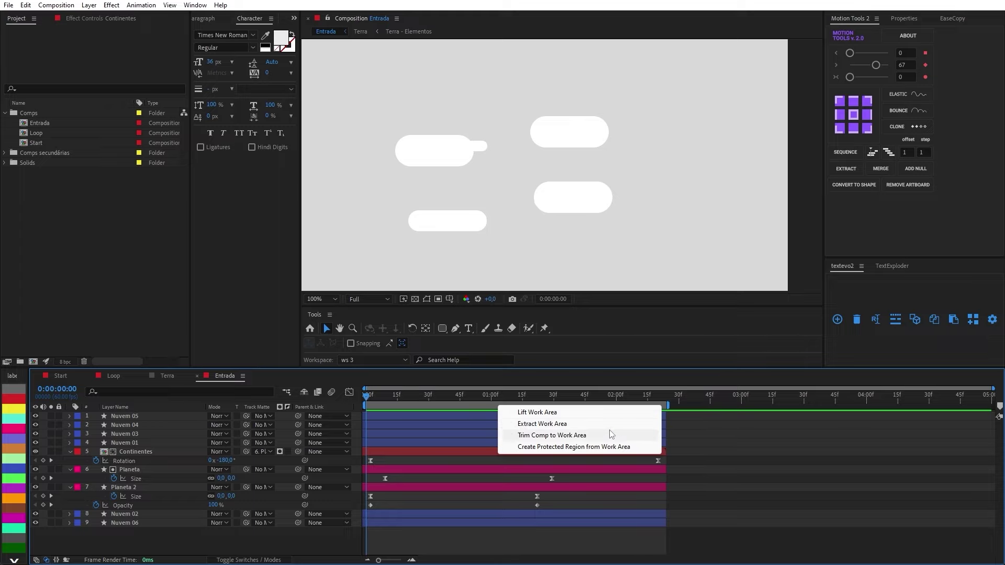
{"action": "left_click", "coordinate": [583, 436]}
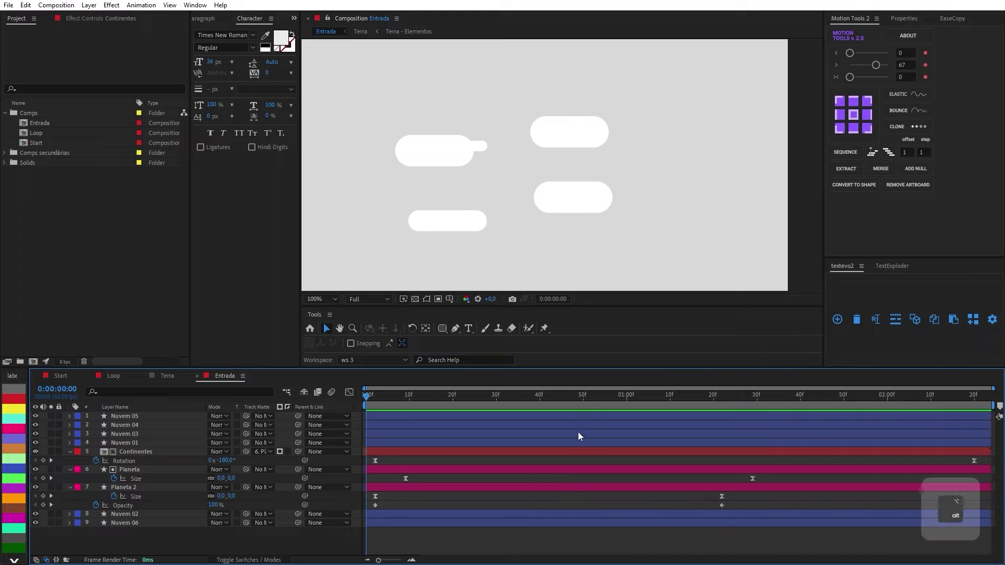
Play back the trimmed Entrada composition from its first frame
{"action": "left_click_drag", "start_coordinate": [530, 391], "coordinate": [354, 387]}
{"action": "key", "text": "space"}
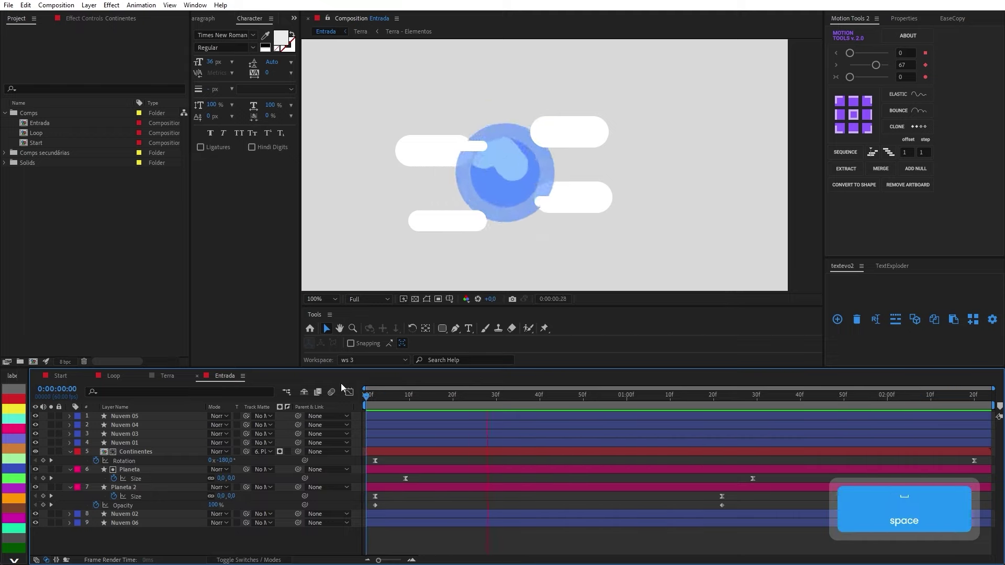
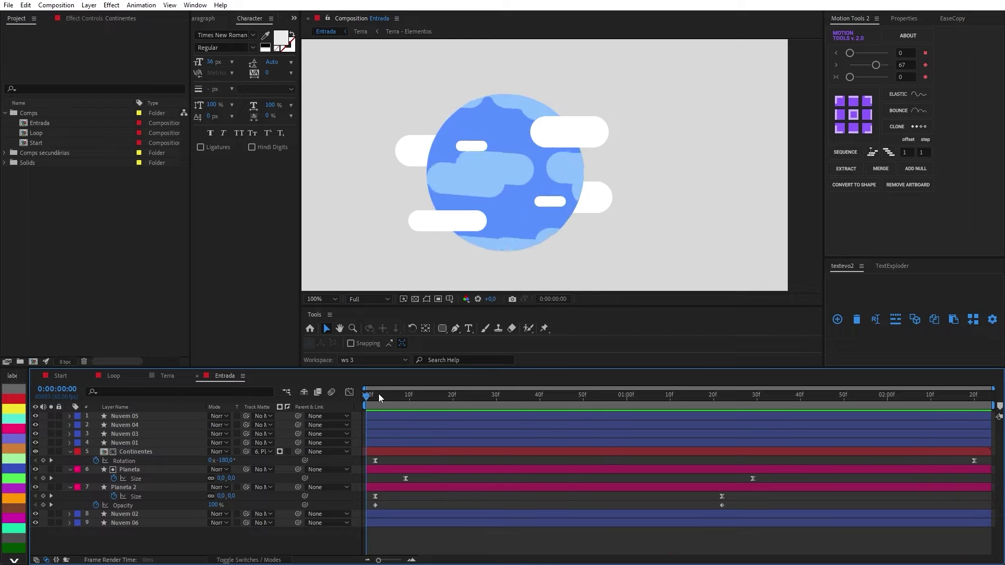
{"action": "key", "text": "space"}
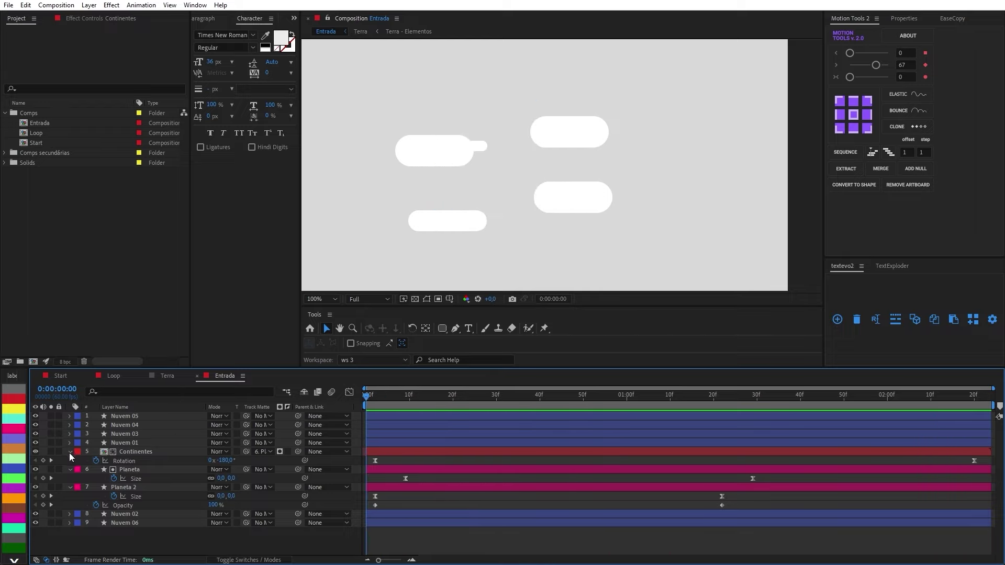
Collapse the planet layers' properties and add Position and Scale keyframes to all six Nuvem layers at the first frame
{"action": "left_click", "coordinate": [70, 452]}
{"action": "left_click", "coordinate": [70, 461]}
{"action": "left_click", "coordinate": [70, 469]}
{"action": "left_click", "coordinate": [128, 488]}
{"action": "left_click", "coordinate": [130, 478], "text": "ctrl"}
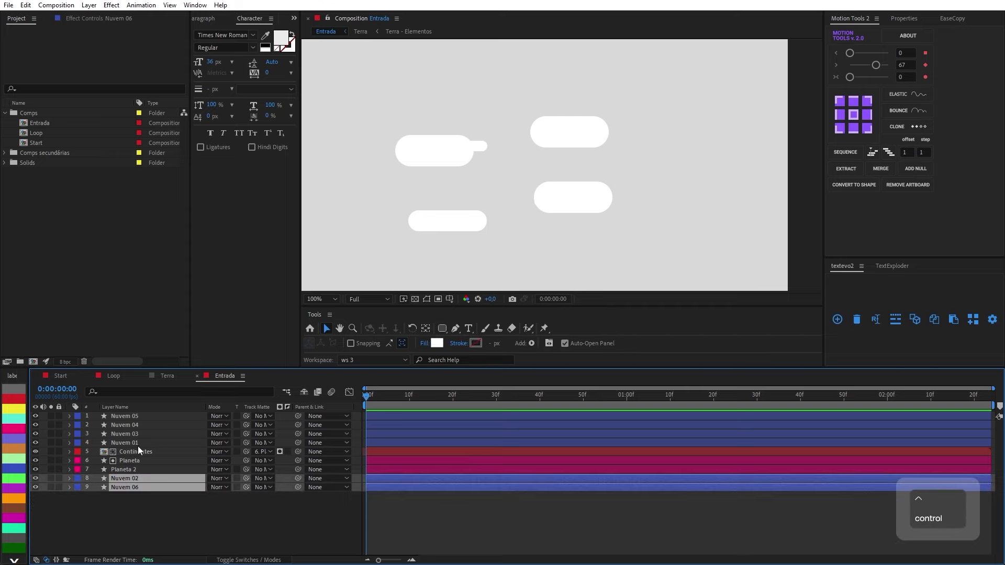
{"action": "left_click", "coordinate": [137, 443], "text": "ctrl"}
{"action": "left_click", "coordinate": [135, 434], "text": "ctrl"}
{"action": "left_click", "coordinate": [133, 425], "text": "ctrl"}
{"action": "left_click", "coordinate": [130, 417], "text": "ctrl"}
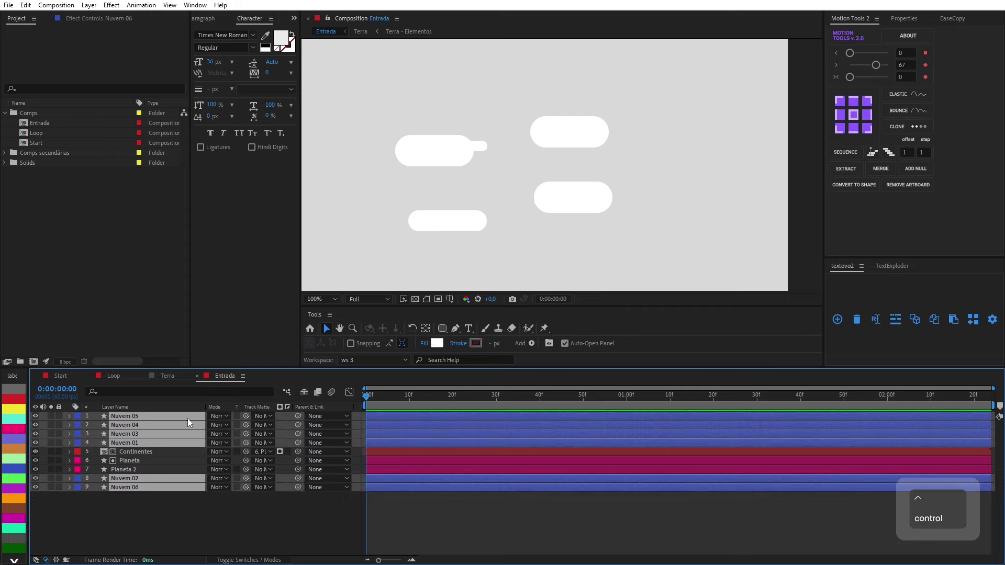
{"action": "key", "text": "alt"}
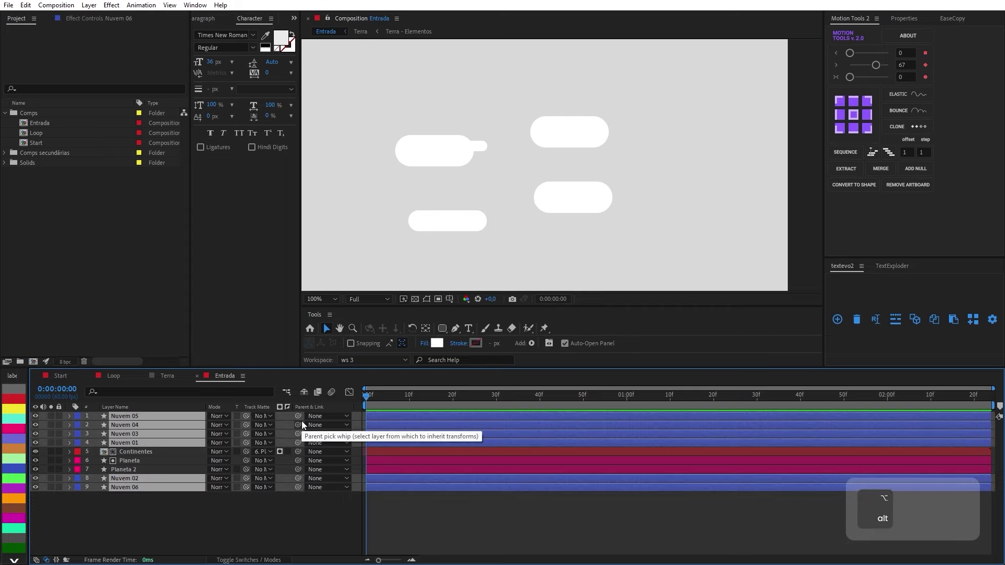
{"action": "key", "text": "alt+shift+p"}
{"action": "key", "text": "alt+shift+s"}
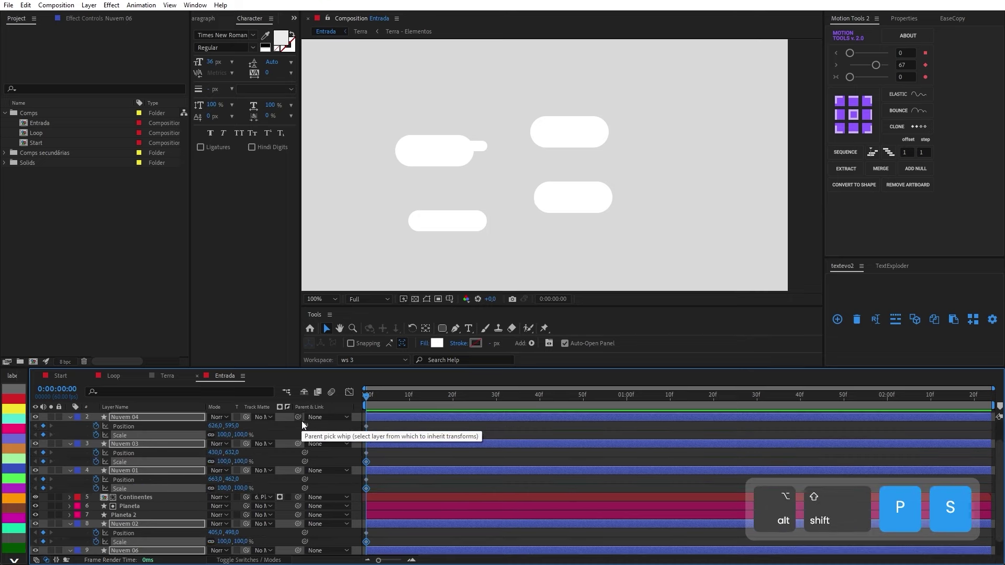
Move the Position and Scale keyframes of all Nuvem layers to 0:00:01:20 and return to the first frame
{"action": "scroll", "coordinate": [398, 462], "scroll_direction": "down", "scroll_amount": 2}
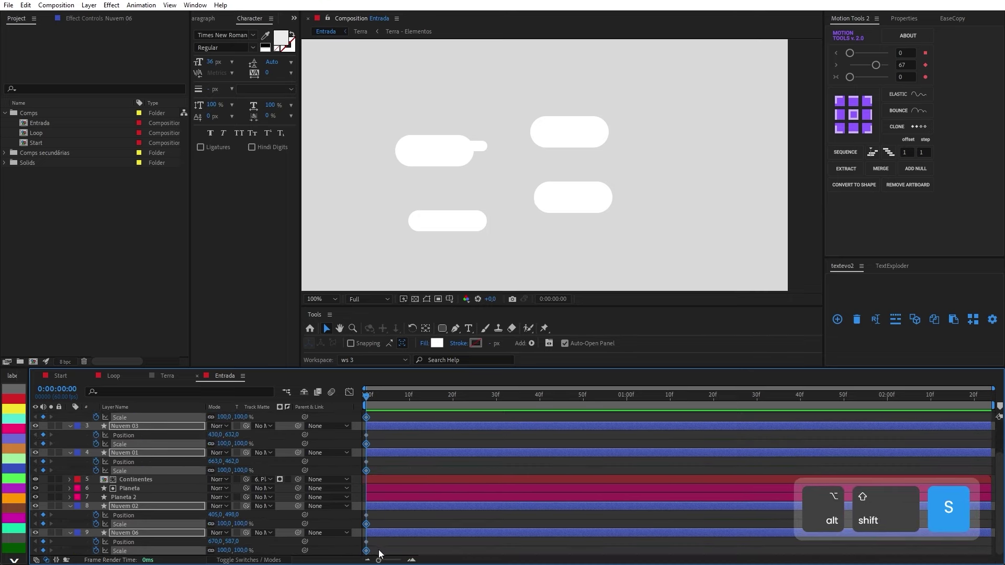
{"action": "left_click_drag", "start_coordinate": [378, 551], "coordinate": [345, 363]}
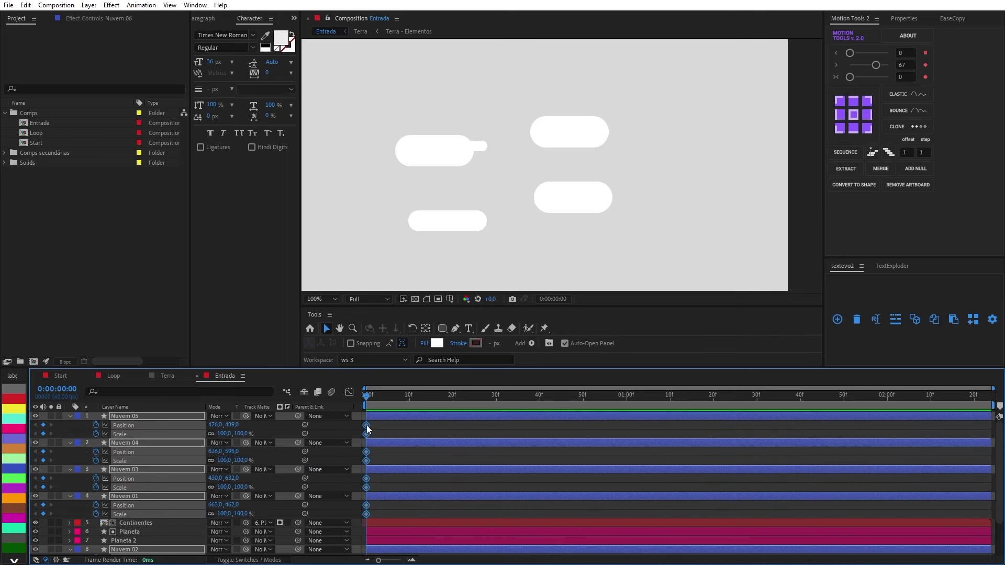
{"action": "left_click_drag", "start_coordinate": [366, 425], "coordinate": [406, 406]}
{"action": "left_click", "coordinate": [714, 398]}
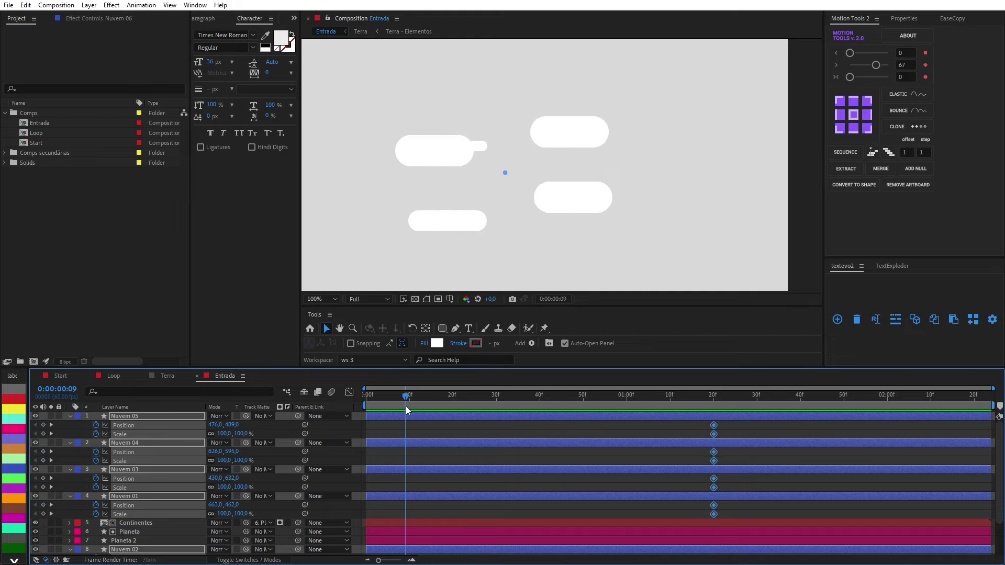
{"action": "left_click", "coordinate": [386, 425]}
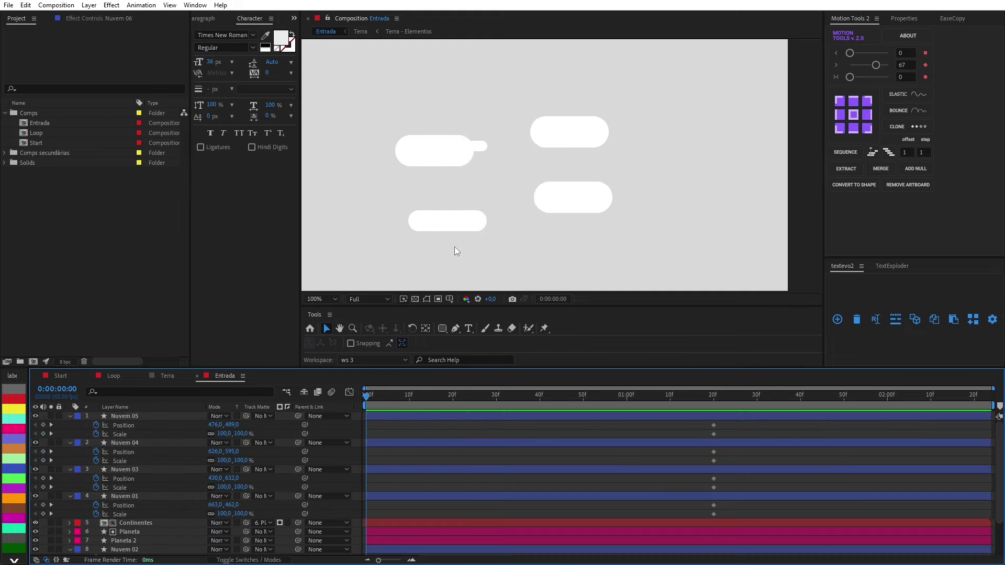
Shift the Nuvem 03 cloud horizontally to X 490 at the first frame, keeping it level
{"action": "left_click", "coordinate": [449, 229]}
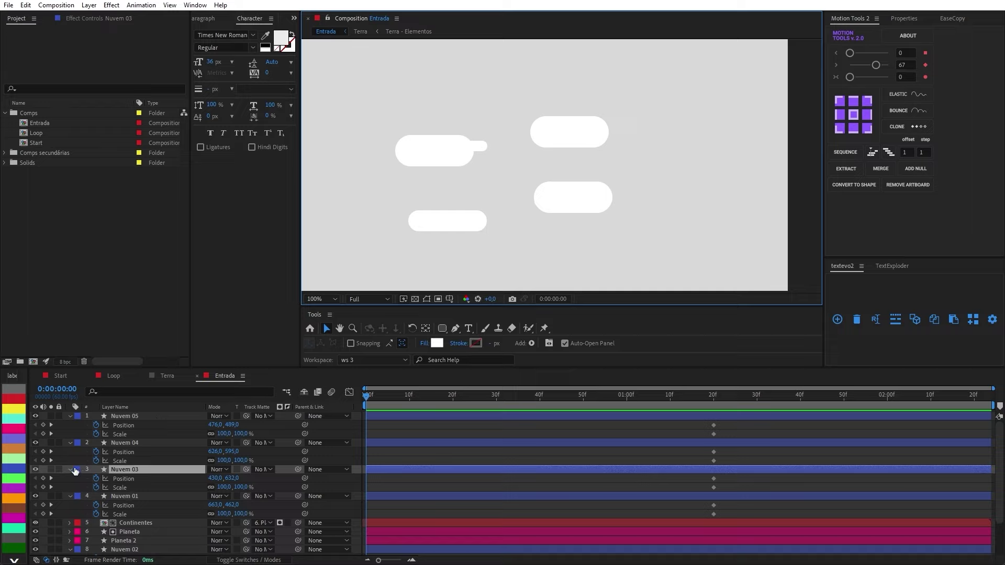
{"action": "left_click", "coordinate": [426, 299], "text": "shift"}
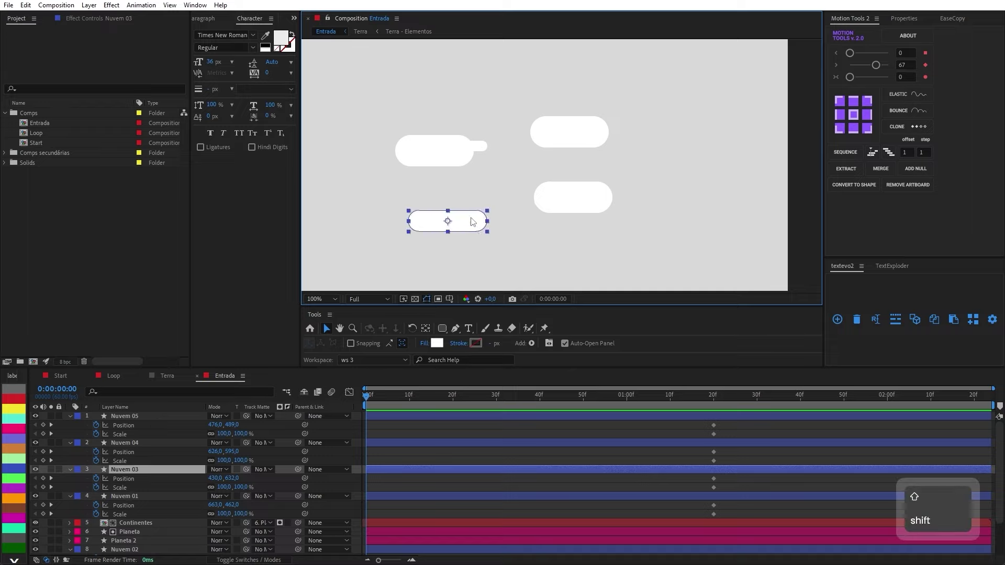
{"action": "left_click_drag", "start_coordinate": [473, 222], "coordinate": [503, 221]}
Lock the Continentes layer so that it cannot be selected while moving the clouds
{"action": "left_click", "coordinate": [559, 204]}
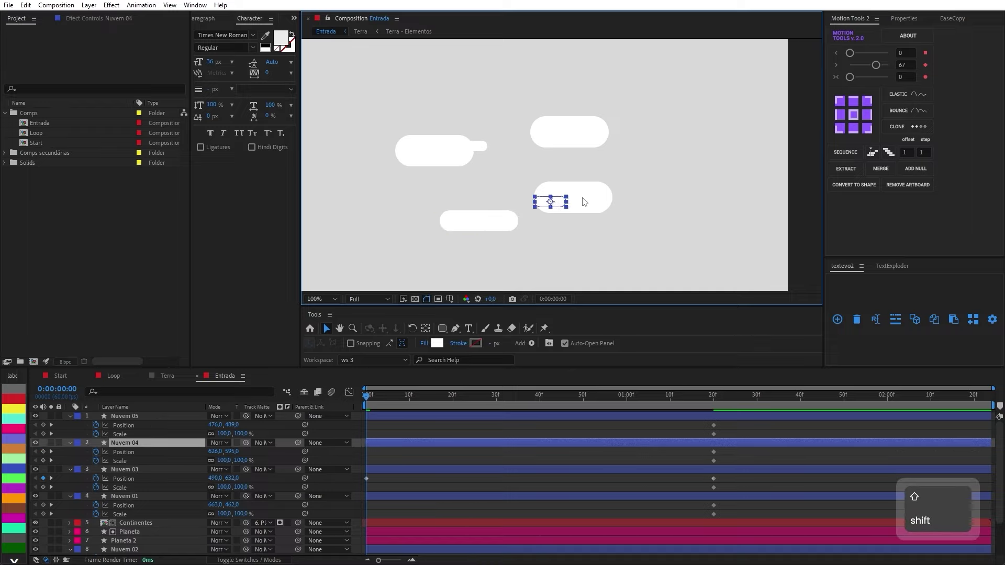
{"action": "left_click", "coordinate": [440, 189]}
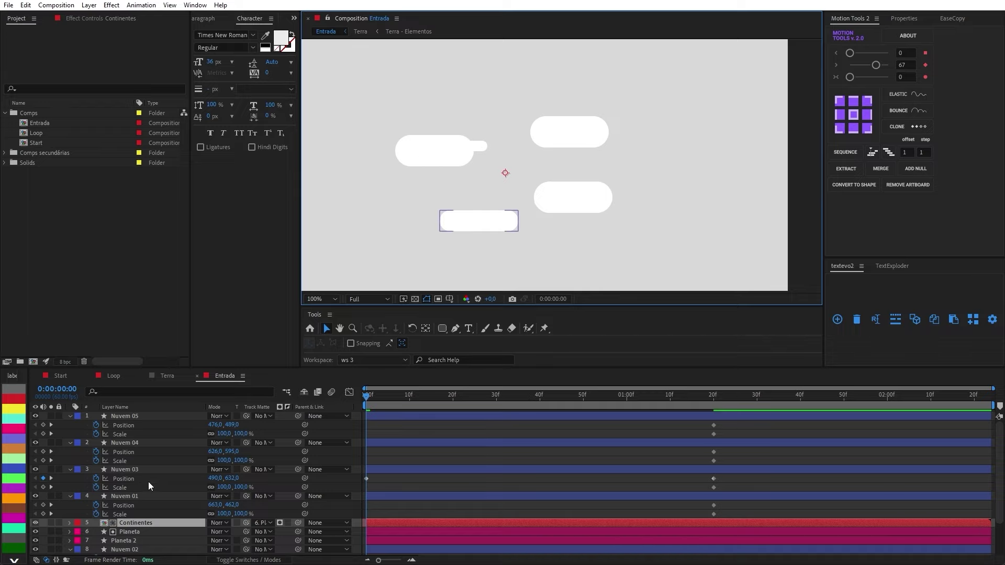
{"action": "left_click", "coordinate": [59, 521]}
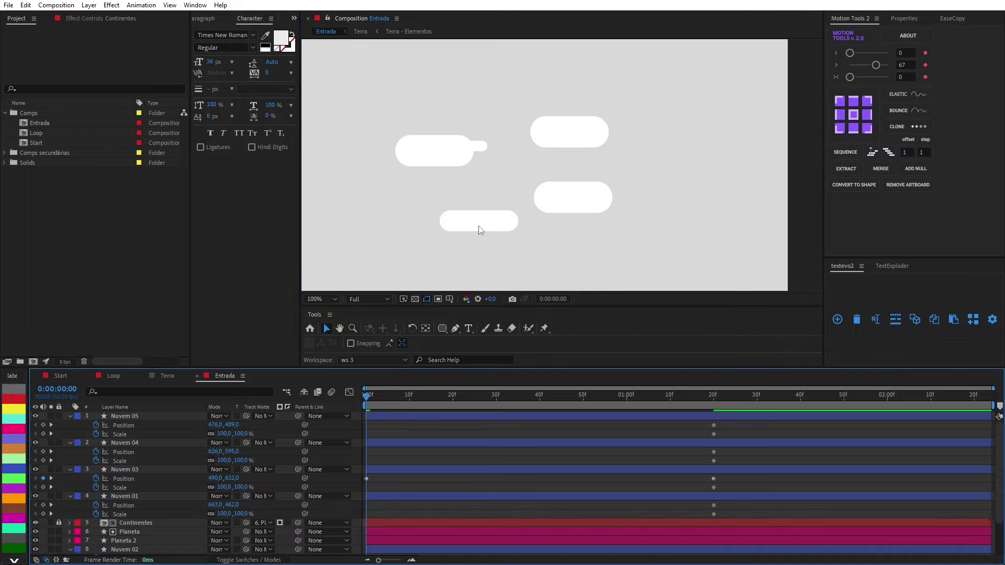
Shift Nuvem 06 horizontally to X 623 and Nuvem 01 to X 606 at the first frame
{"action": "left_click", "coordinate": [554, 196]}
{"action": "left_click_drag", "start_coordinate": [587, 200], "coordinate": [563, 201]}
{"action": "left_click", "coordinate": [569, 139]}
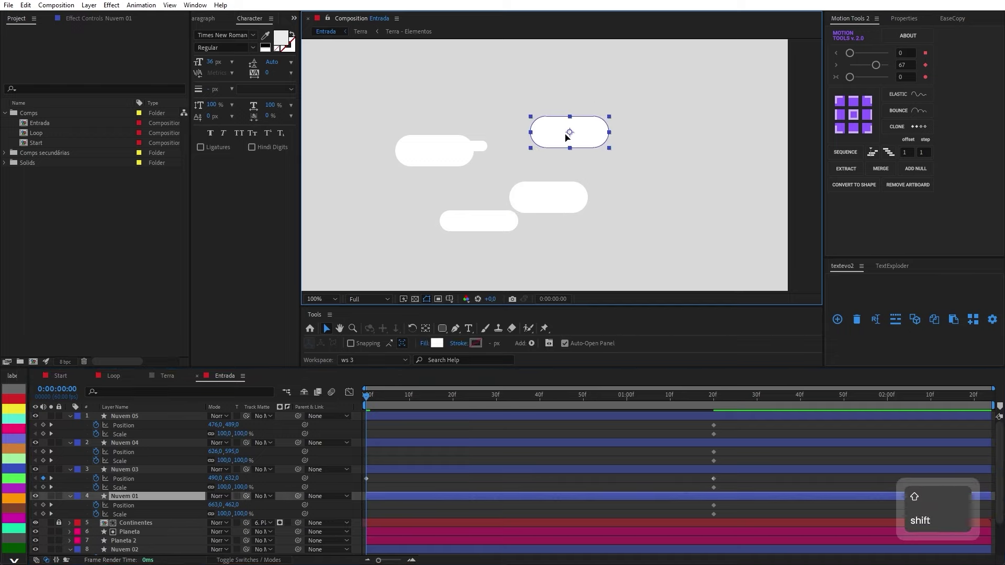
{"action": "left_click_drag", "start_coordinate": [565, 137], "coordinate": [535, 138]}
Shift Nuvem 02 horizontally to X 331 and Nuvem 05 to X 445 at the first frame, and scrub through the motion
{"action": "left_click", "coordinate": [444, 152]}
{"action": "left_click_drag", "start_coordinate": [430, 152], "coordinate": [391, 153]}
{"action": "left_click", "coordinate": [466, 148]}
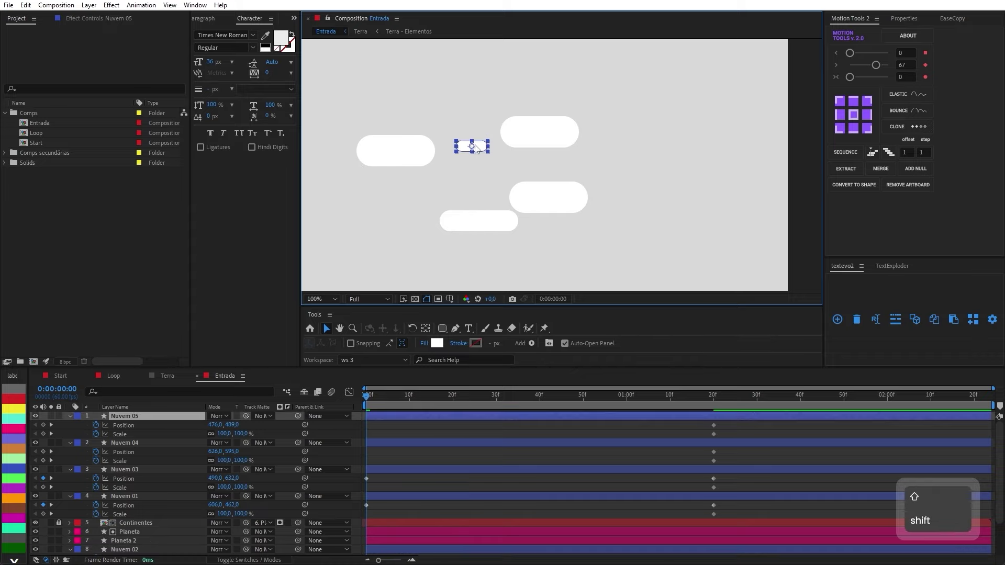
{"action": "mouse_move", "coordinate": [476, 150]}
{"action": "left_mouse_down"}
{"action": "mouse_move", "coordinate": [497, 149]}
{"action": "mouse_move", "coordinate": [462, 149]}
{"action": "left_mouse_up"}
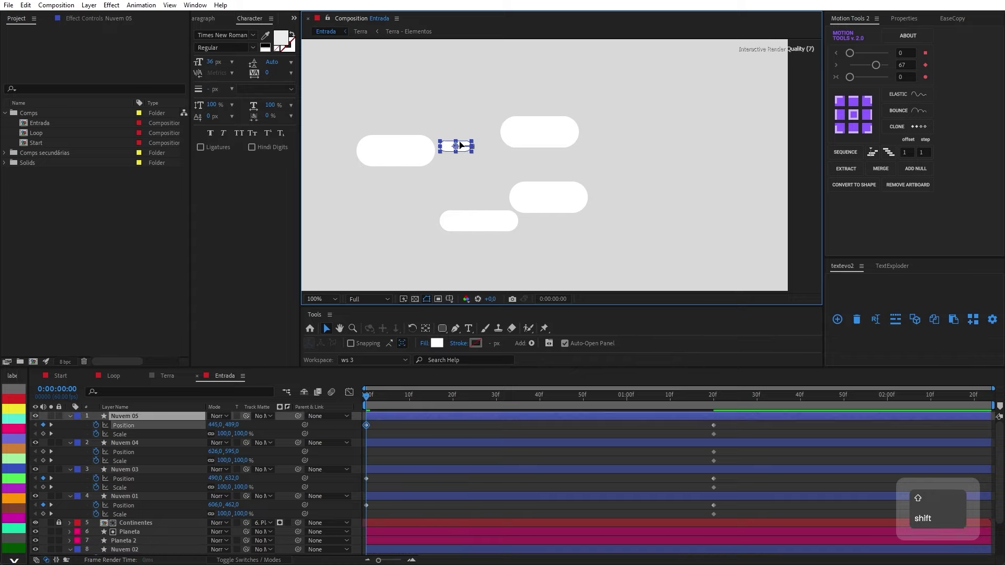
{"action": "left_click", "coordinate": [544, 135]}
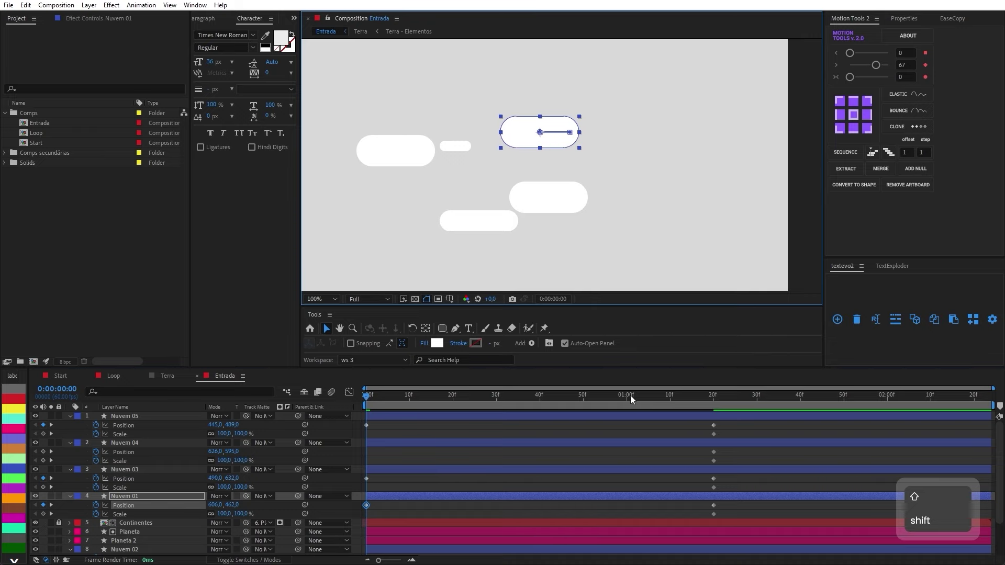
{"action": "left_click_drag", "start_coordinate": [630, 394], "coordinate": [431, 398]}
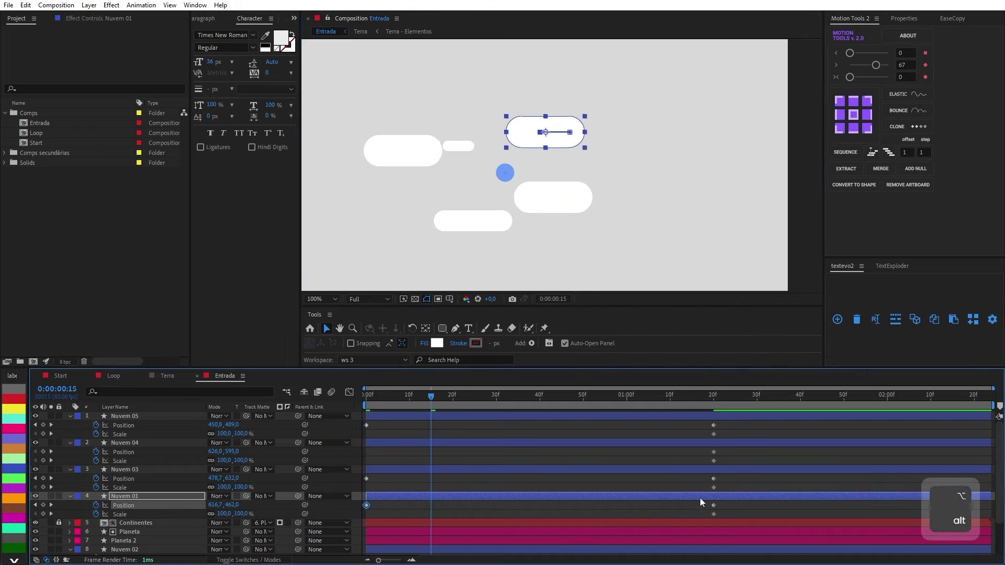
Return to the first frame and nudge the Nuvem 04 cloud horizontally to X 766
{"action": "left_click", "coordinate": [436, 443]}
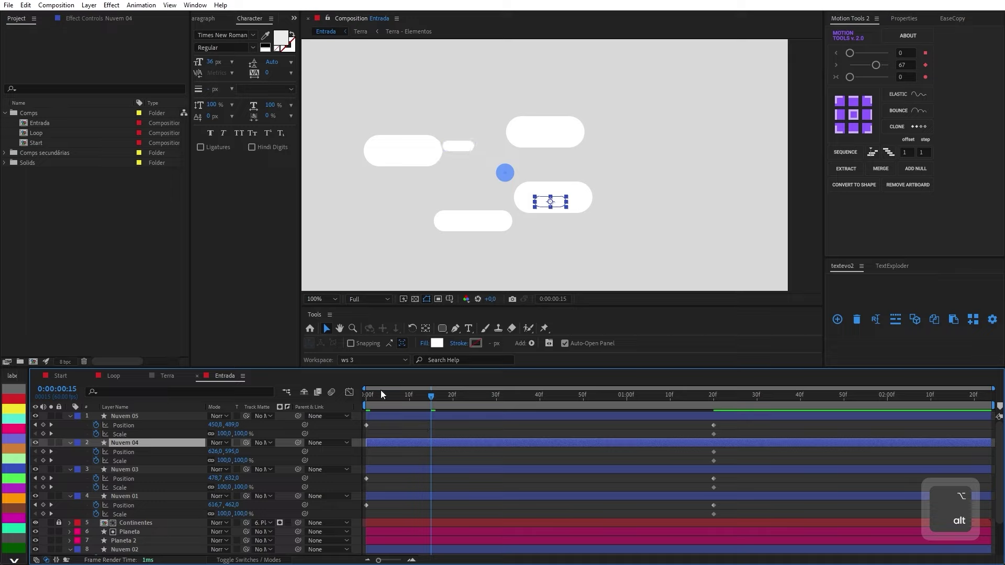
{"action": "left_click_drag", "start_coordinate": [376, 391], "coordinate": [346, 390]}
{"action": "key", "text": "shift+Right"}
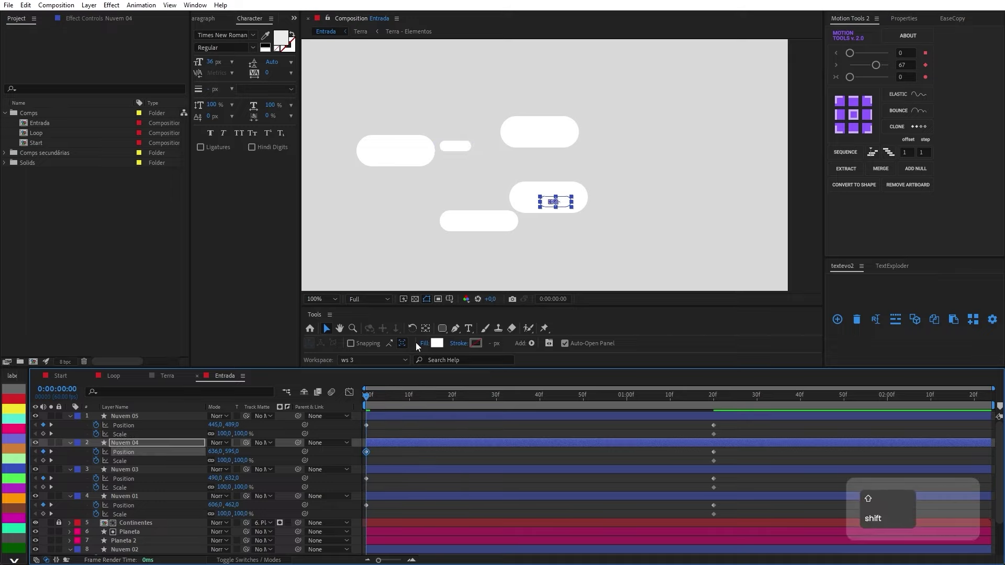
{"action": "key", "text": "shift+Right"}
{"action": "key", "text": "shift+Right"}
{"action": "key", "text": "shift+Right"}
{"action": "key", "text": "shift+Right"}
{"action": "key", "text": "shift+Right"}
{"action": "key", "text": "shift+Right"}
{"action": "key", "text": "shift+Right"}
{"action": "key", "text": "shift+Right"}
{"action": "key", "text": "shift+Right"}
{"action": "key", "text": "shift+Right"}
{"action": "key", "text": "shift+Right"}
{"action": "key", "text": "shift+Right"}
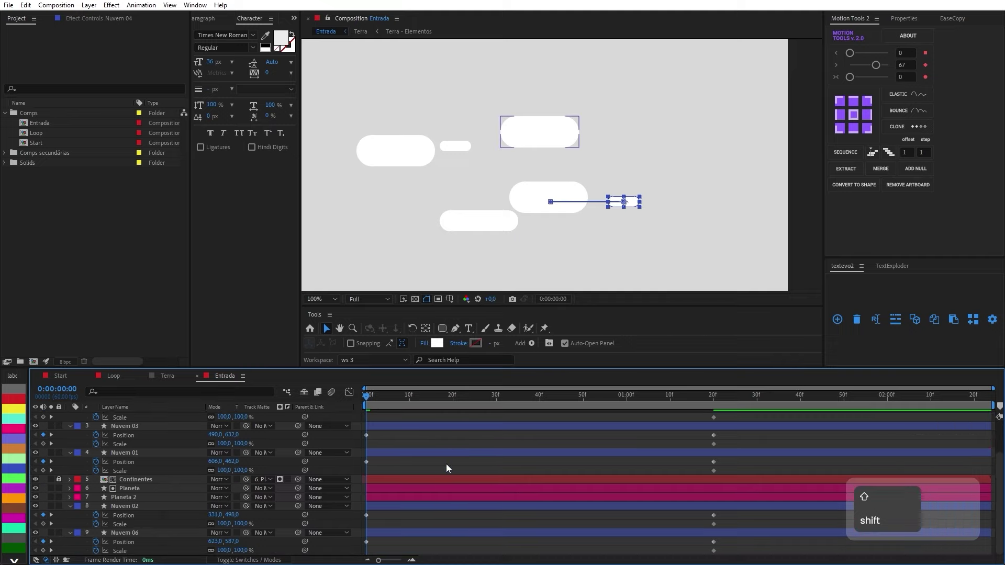
Set the Scale of all six Nuvem layers to 0% at the first frame and play back the animation
{"action": "scroll", "coordinate": [334, 454], "scroll_direction": "down", "scroll_amount": 2}
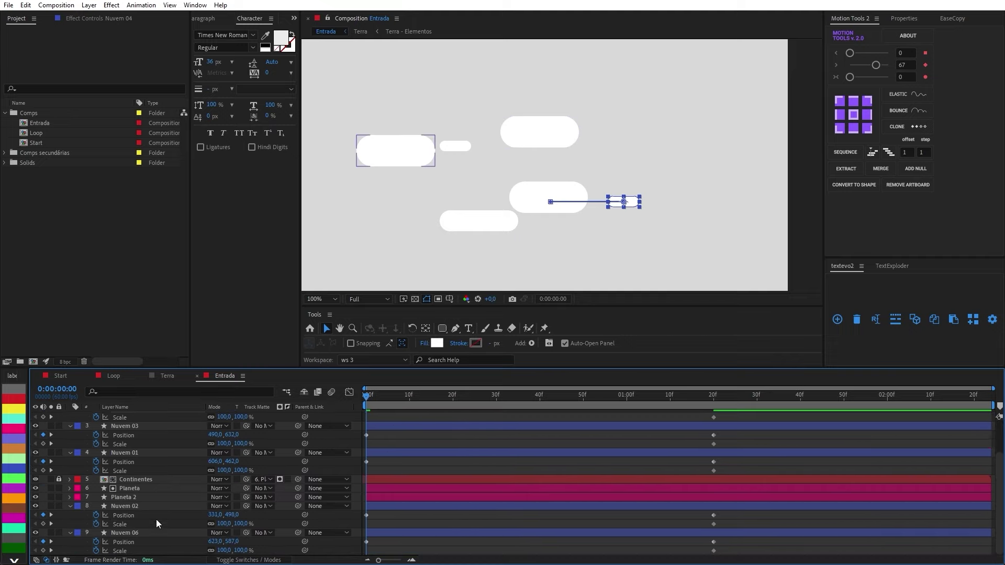
{"action": "left_click", "coordinate": [143, 532]}
{"action": "left_click", "coordinate": [133, 506], "text": "ctrl"}
{"action": "left_click", "coordinate": [137, 457], "text": "ctrl"}
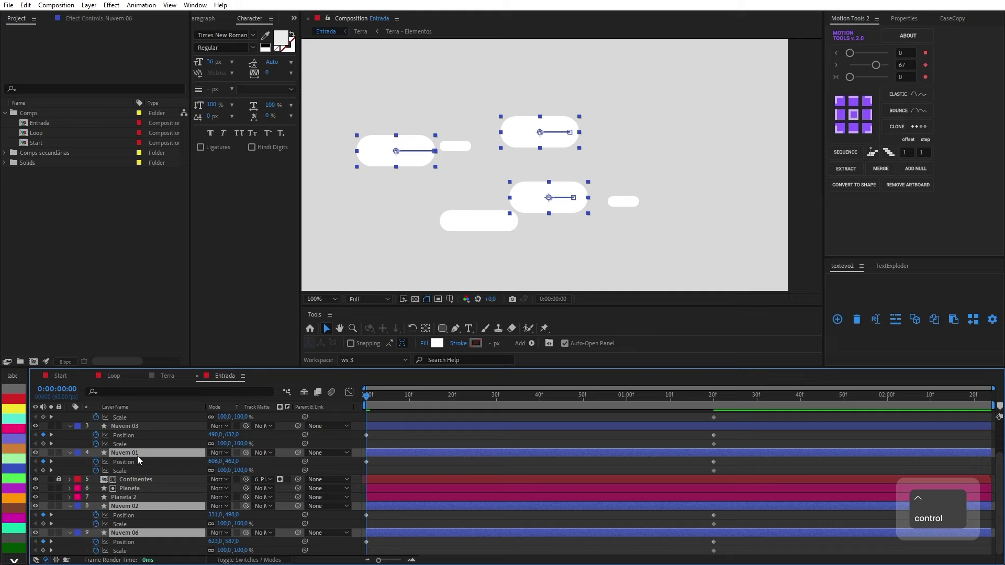
{"action": "scroll", "coordinate": [137, 456], "scroll_direction": "up", "scroll_amount": 2}
{"action": "left_click", "coordinate": [137, 469], "text": "ctrl"}
{"action": "left_click", "coordinate": [140, 443], "text": "ctrl"}
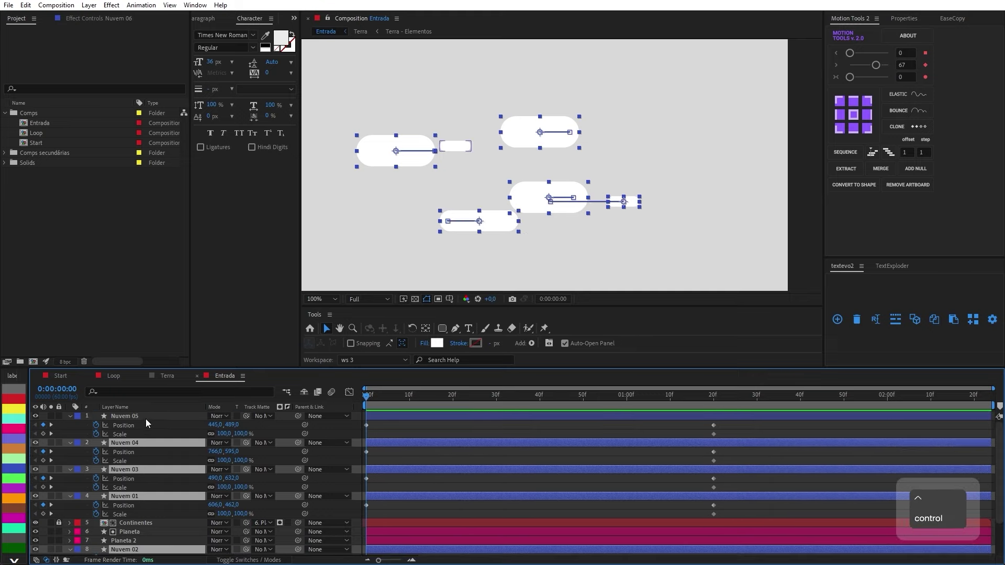
{"action": "left_click", "coordinate": [154, 416], "text": "ctrl"}
{"action": "left_click", "coordinate": [226, 433]}
{"action": "type", "text": "0"}
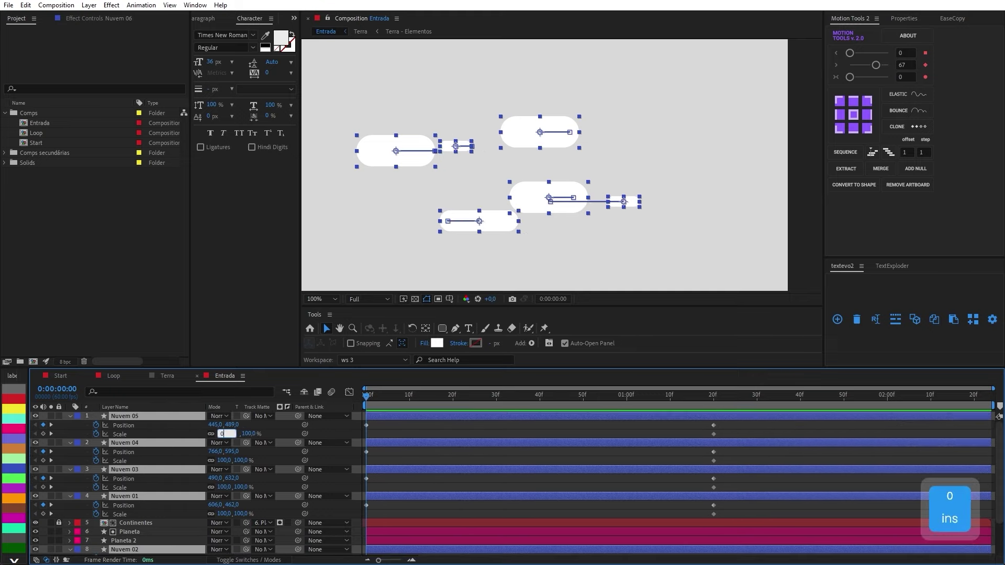
{"action": "key", "text": "Return"}
{"action": "key", "text": "space"}
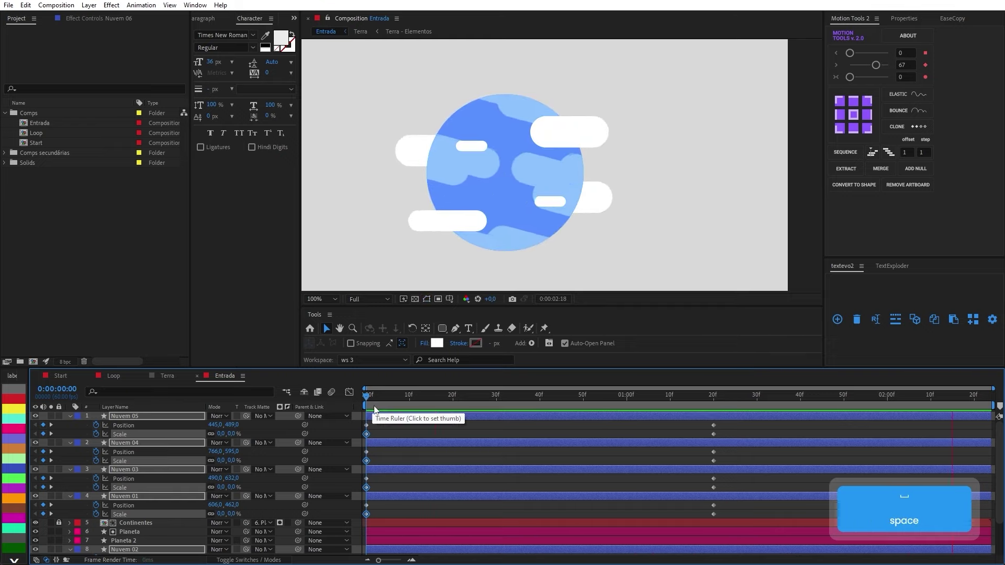
{"action": "left_click", "coordinate": [379, 398]}
Apply Easy Ease to all Position and Scale keyframes of the six Nuvem layers
{"action": "scroll", "coordinate": [523, 471], "scroll_direction": "down", "scroll_amount": 2}
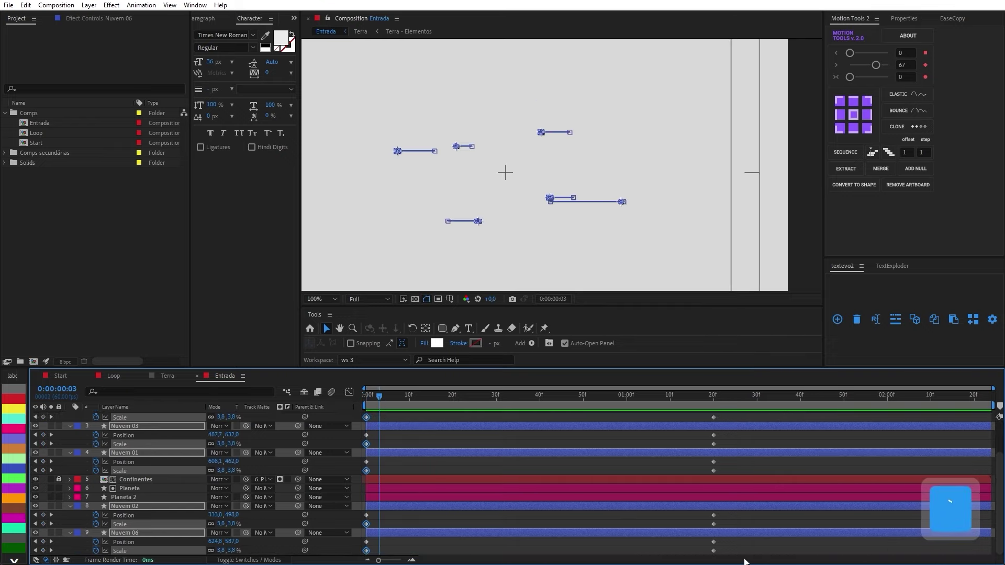
{"action": "left_click_drag", "start_coordinate": [732, 550], "coordinate": [348, 361]}
{"action": "key", "text": "F9"}
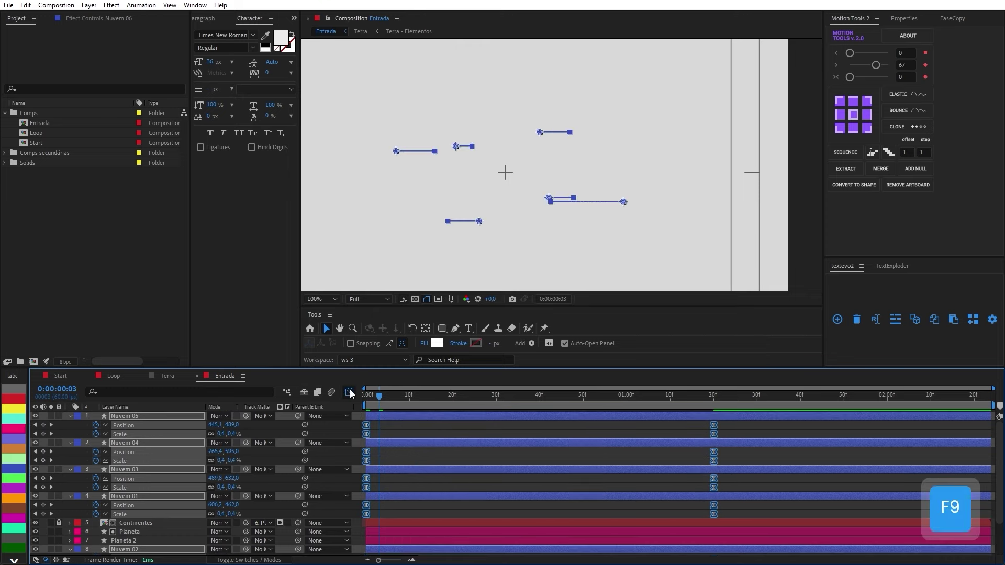
In the speed graph, lengthen the ease into the clouds' last keyframes and the ease out of their first keyframes
{"action": "left_click", "coordinate": [350, 392]}
{"action": "key", "text": "v"}
{"action": "left_click_drag", "start_coordinate": [746, 485], "coordinate": [618, 527]}
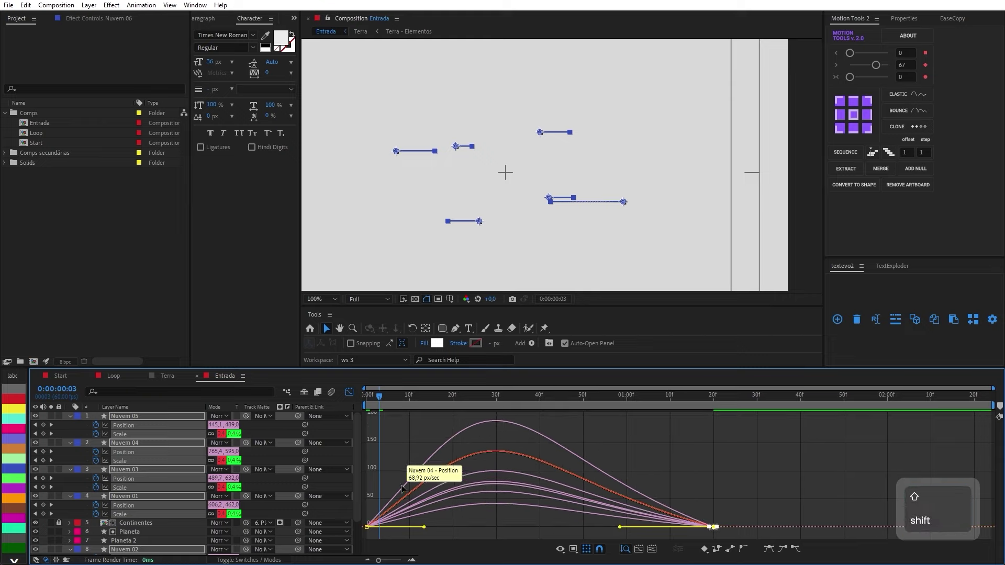
{"action": "left_click_drag", "start_coordinate": [401, 485], "coordinate": [360, 536]}
{"action": "left_click_drag", "start_coordinate": [423, 527], "coordinate": [445, 522]}
{"action": "key", "text": "shift+F3"}
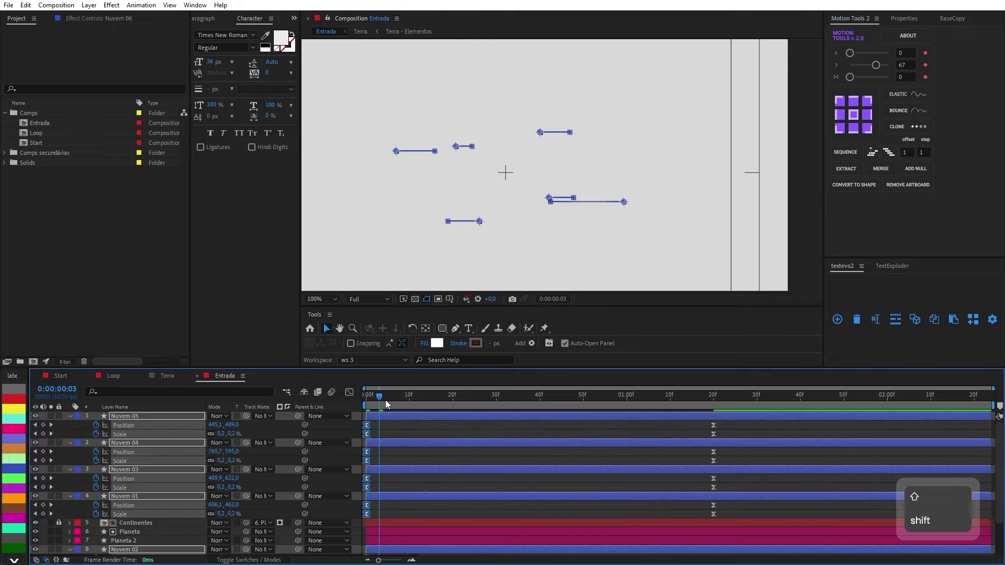
Play back the eased cloud animation from the first frame
{"action": "left_click", "coordinate": [365, 398]}
{"action": "key", "text": "space"}
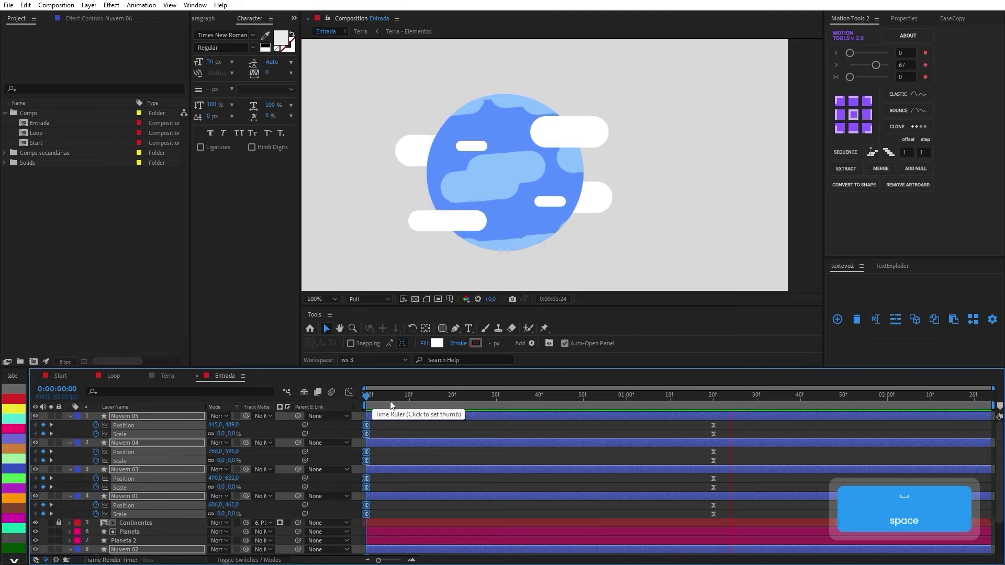
{"action": "left_click", "coordinate": [402, 398]}
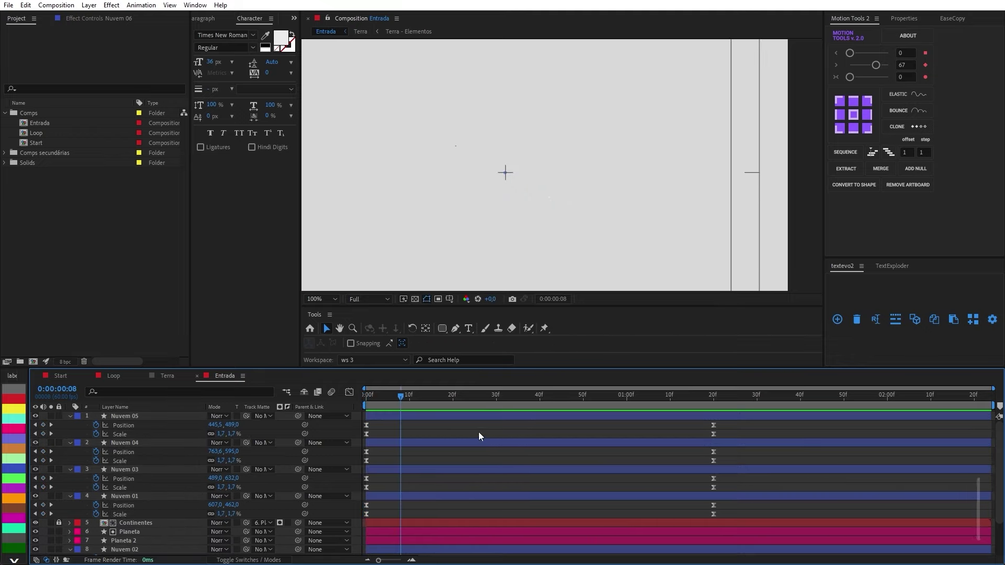
Stagger the cloud layers' starts: Nuvem 03 at about frame 4, Nuvem 02 at 7, Nuvem 04 at 10, Nuvem 01 at 14 and Nuvem 06 at 36
{"action": "left_click_drag", "start_coordinate": [486, 417], "coordinate": [553, 443]}
{"action": "left_click_drag", "start_coordinate": [496, 470], "coordinate": [536, 495]}
{"action": "scroll", "coordinate": [471, 503], "scroll_direction": "down", "scroll_amount": 2}
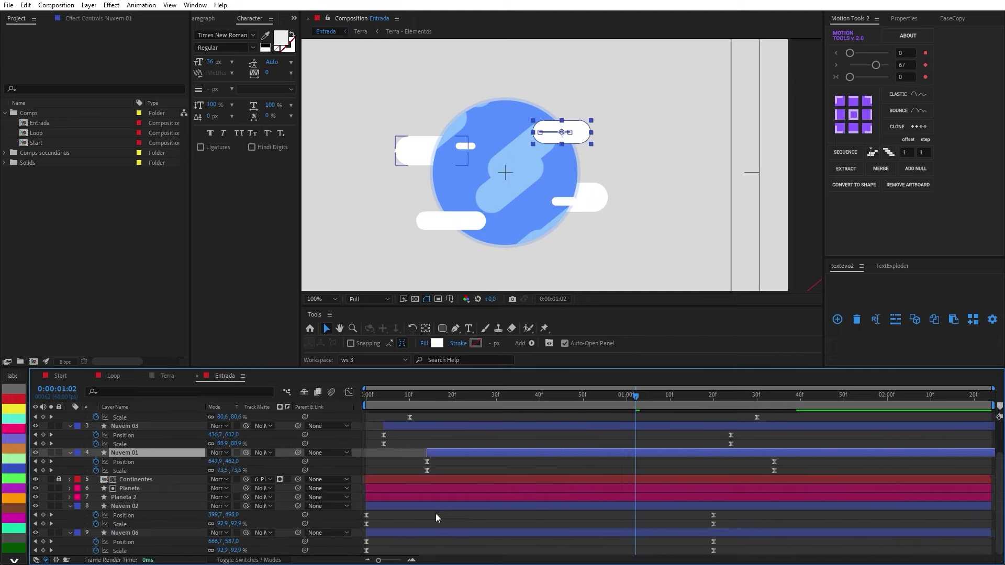
{"action": "left_click_drag", "start_coordinate": [440, 506], "coordinate": [470, 507]}
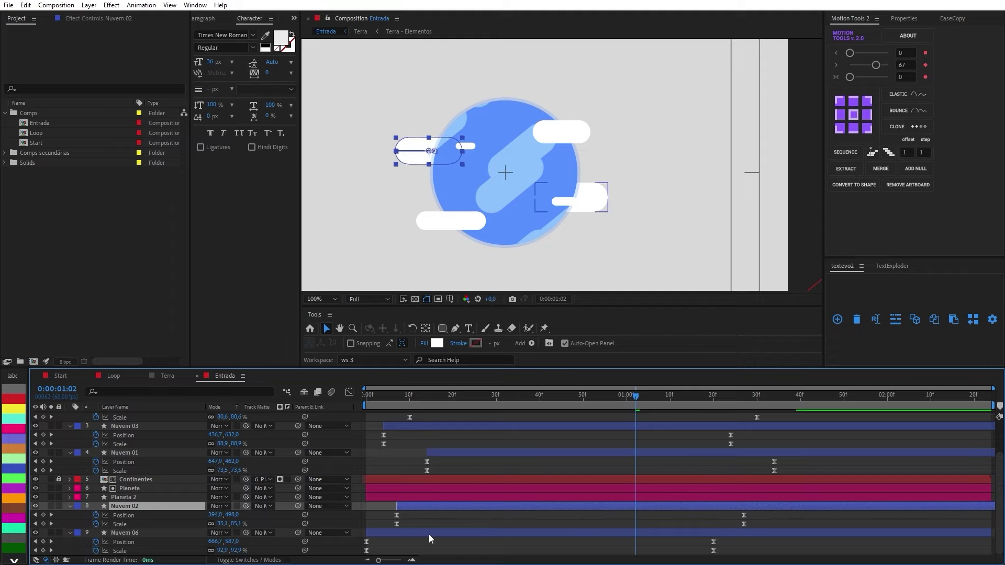
{"action": "left_click_drag", "start_coordinate": [428, 535], "coordinate": [583, 528]}
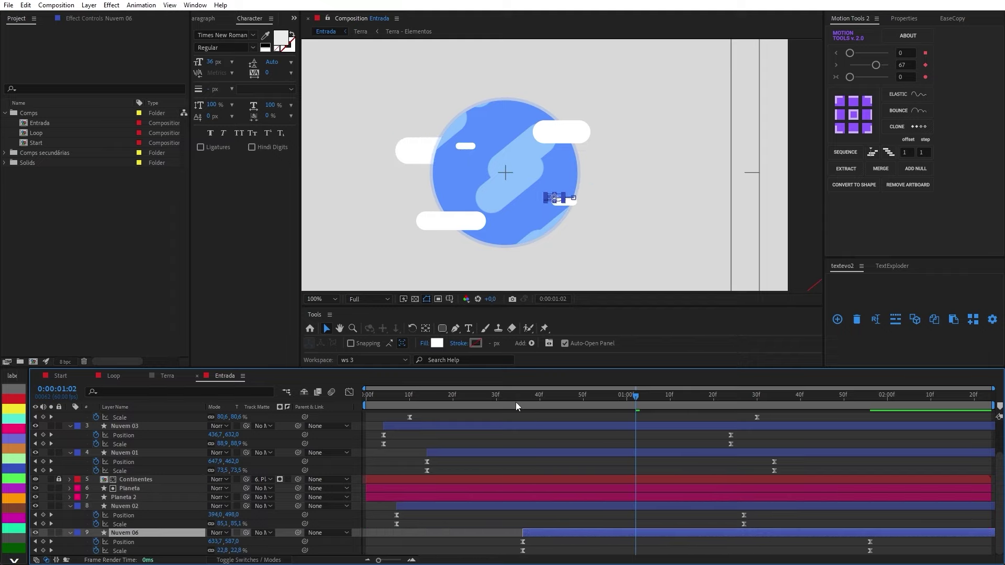
Play back the staggered cloud entrance from the first frame
{"action": "left_click_drag", "start_coordinate": [516, 403], "coordinate": [355, 406]}
{"action": "key", "text": "space"}
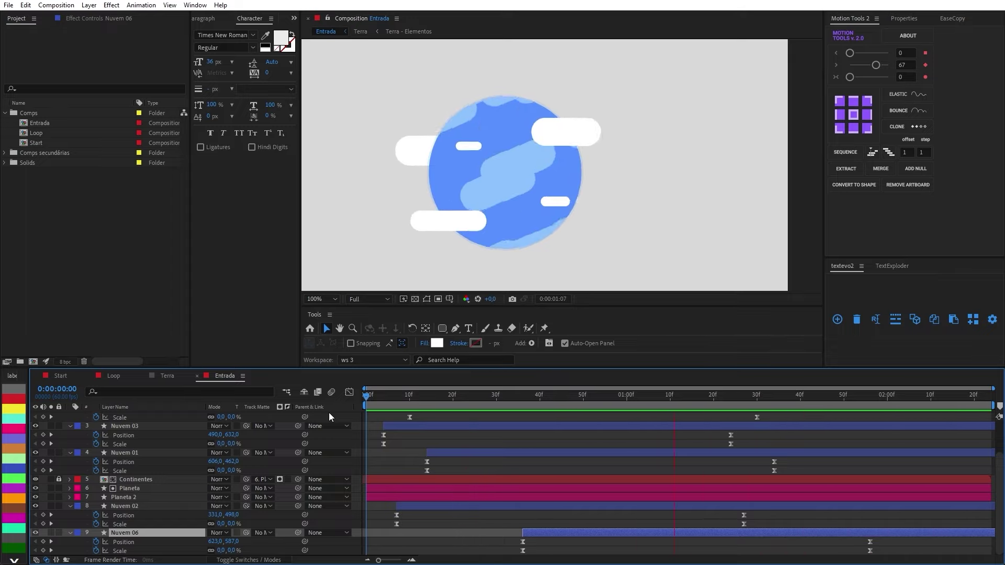
{"action": "left_click", "coordinate": [381, 396]}
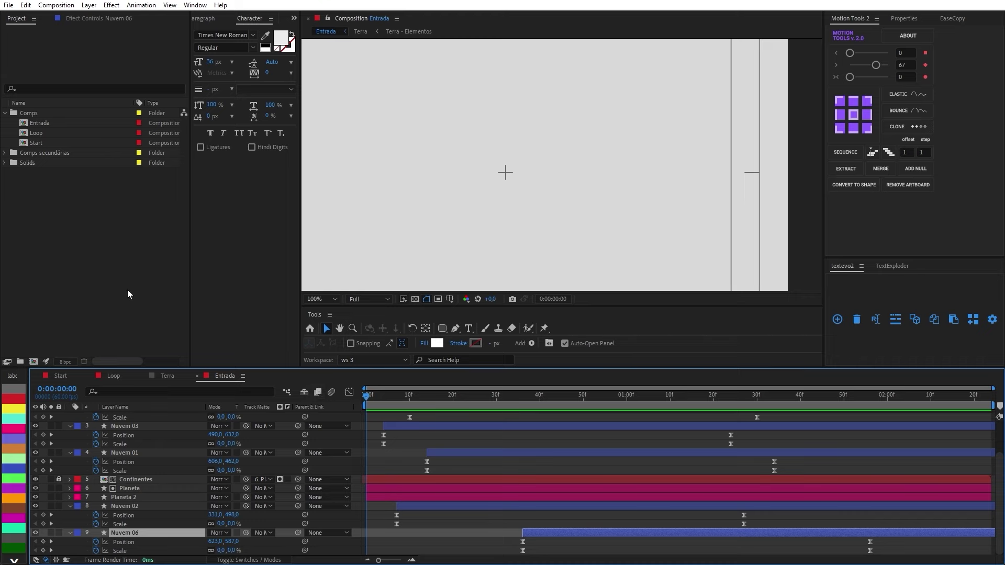
Create a new 1080 × 1080 px composition at 60 frames per second with a duration of 5 seconds
{"action": "left_click", "coordinate": [59, 339]}
{"action": "left_click", "coordinate": [33, 361]}
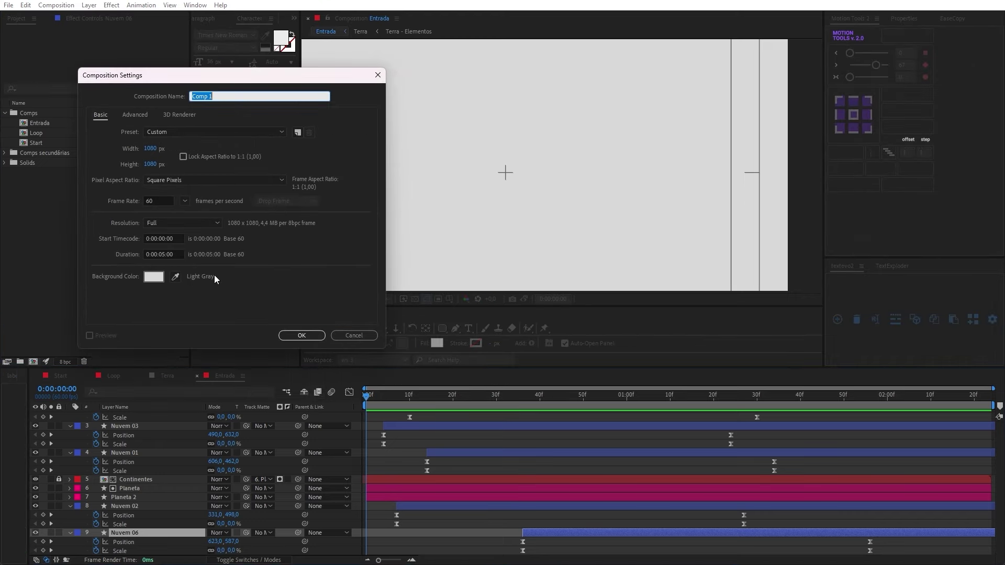
{"action": "left_click", "coordinate": [301, 335]}
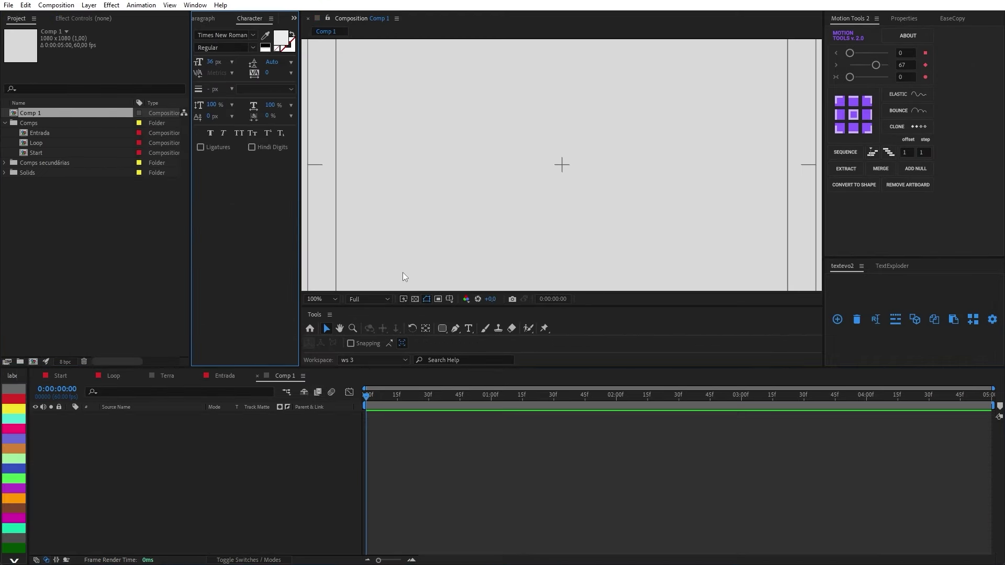
{"action": "scroll", "coordinate": [437, 225], "scroll_direction": "up", "scroll_amount": 2}
{"action": "key", "text": "space"}
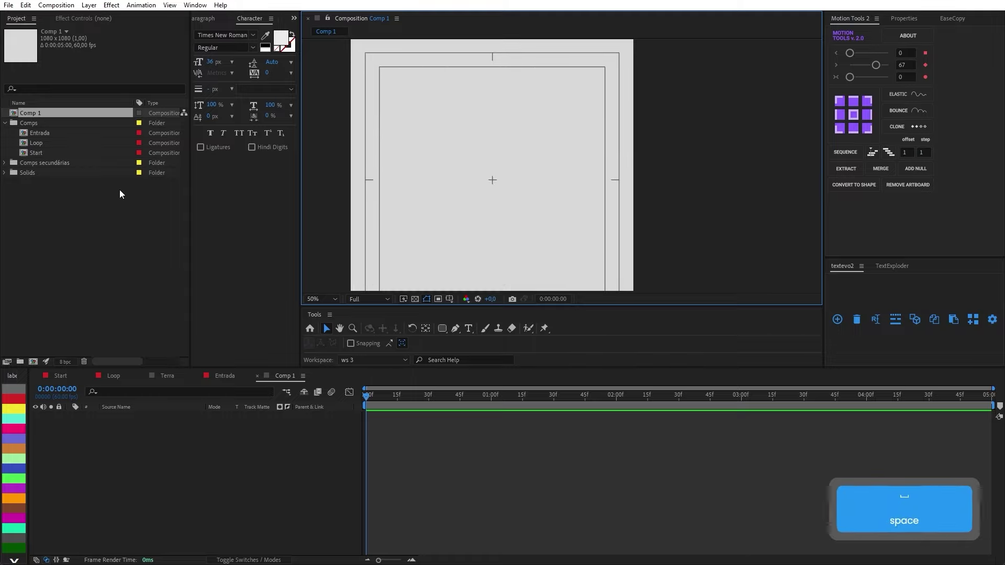
Add the Entrada composition to the new composition's timeline at the first frame and play it back
{"action": "left_click", "coordinate": [70, 134]}
{"action": "left_click_drag", "start_coordinate": [35, 143], "coordinate": [113, 435]}
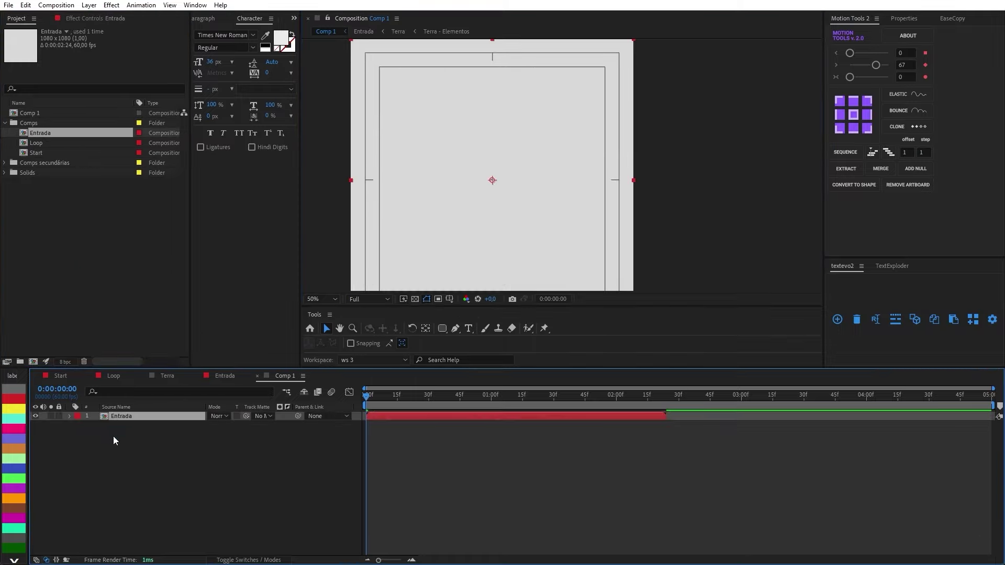
{"action": "key", "text": "space"}
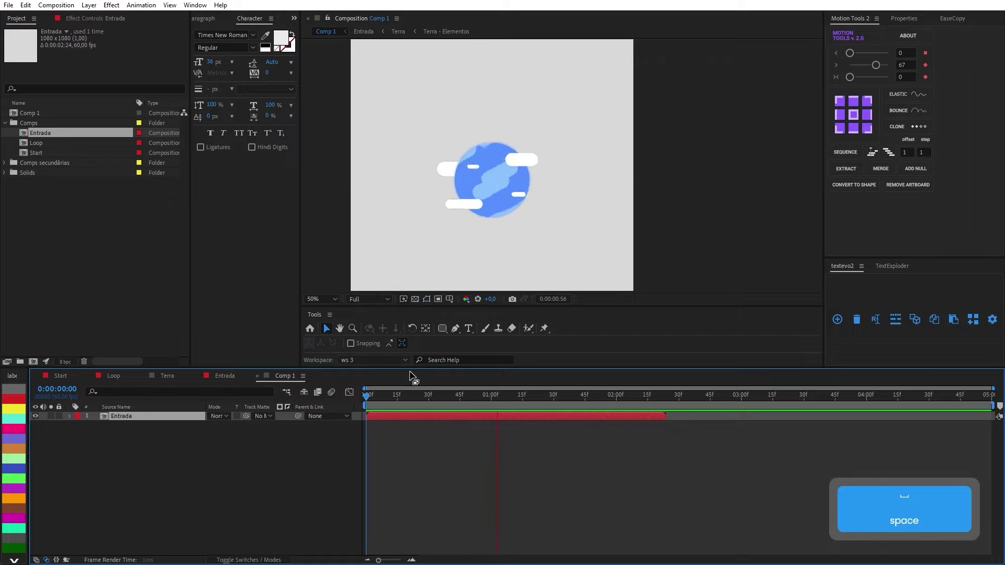
{"action": "left_click", "coordinate": [406, 395]}
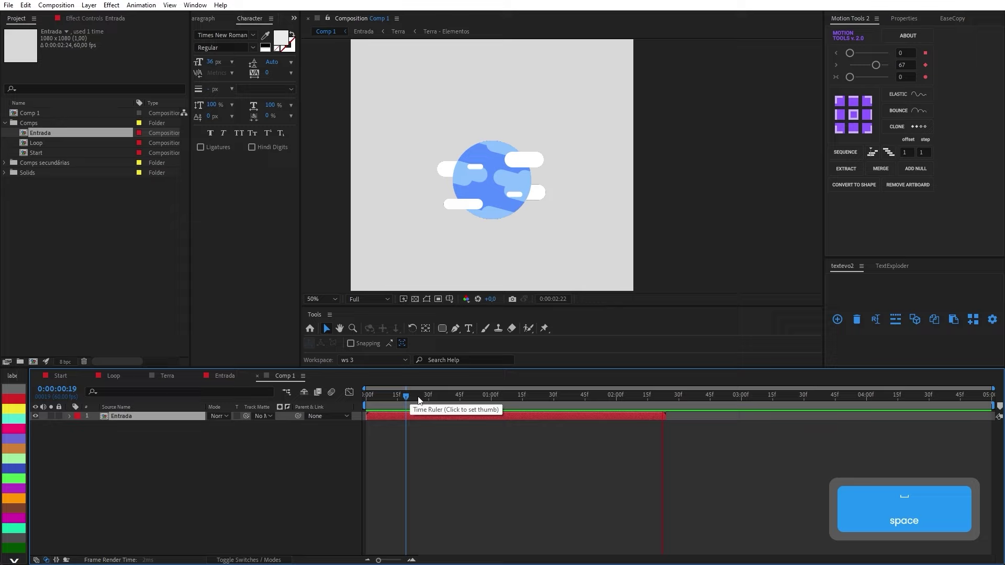
Add the Loop composition above Entrada in Comp 1 and start it where the Entrada layer ends
{"action": "left_click", "coordinate": [427, 396]}
{"action": "left_click_drag", "start_coordinate": [63, 139], "coordinate": [152, 414]}
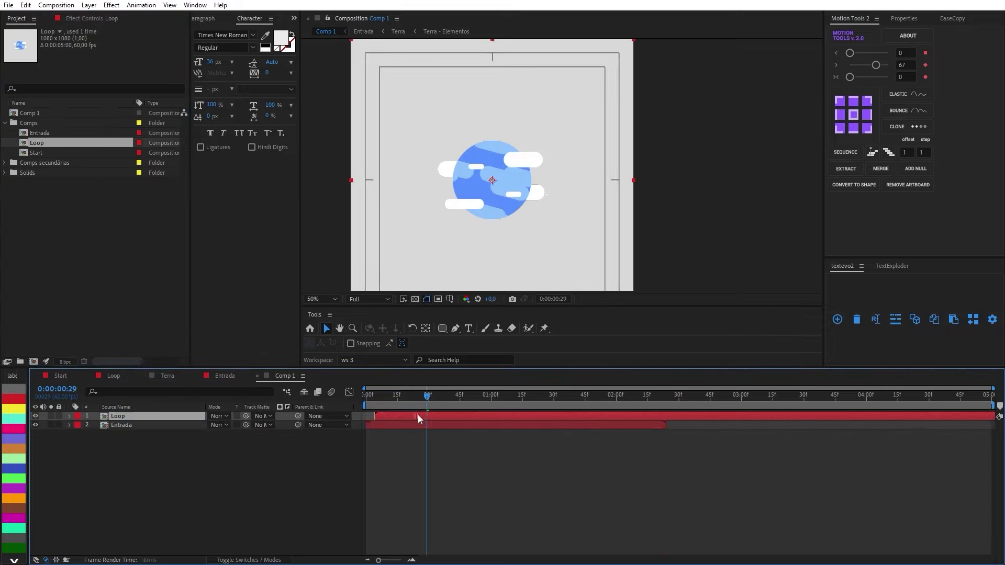
{"action": "left_click_drag", "start_coordinate": [418, 414], "coordinate": [687, 419]}
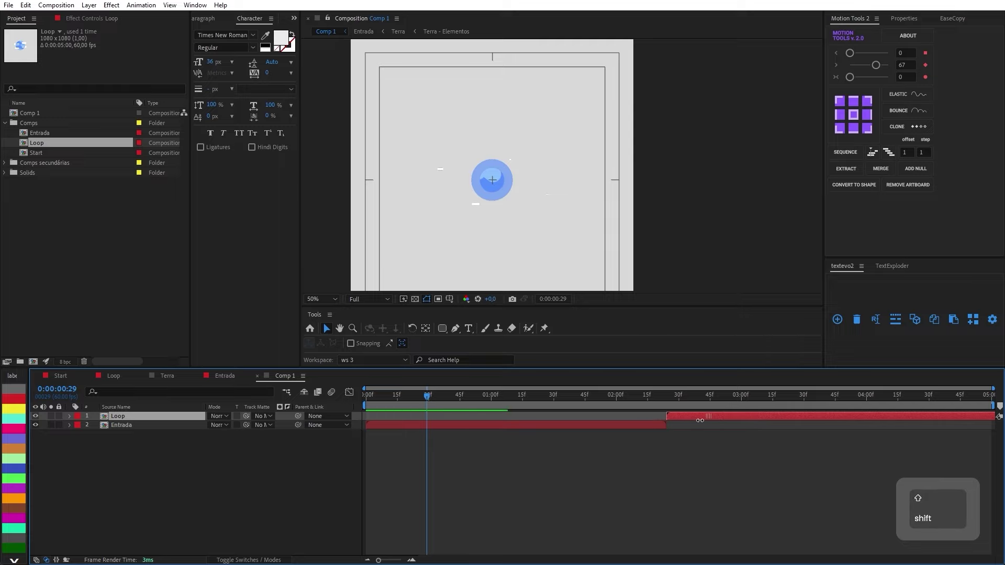
Play back the transition from Entrada to Loop, including a full playback from the first frame
{"action": "left_click", "coordinate": [651, 397]}
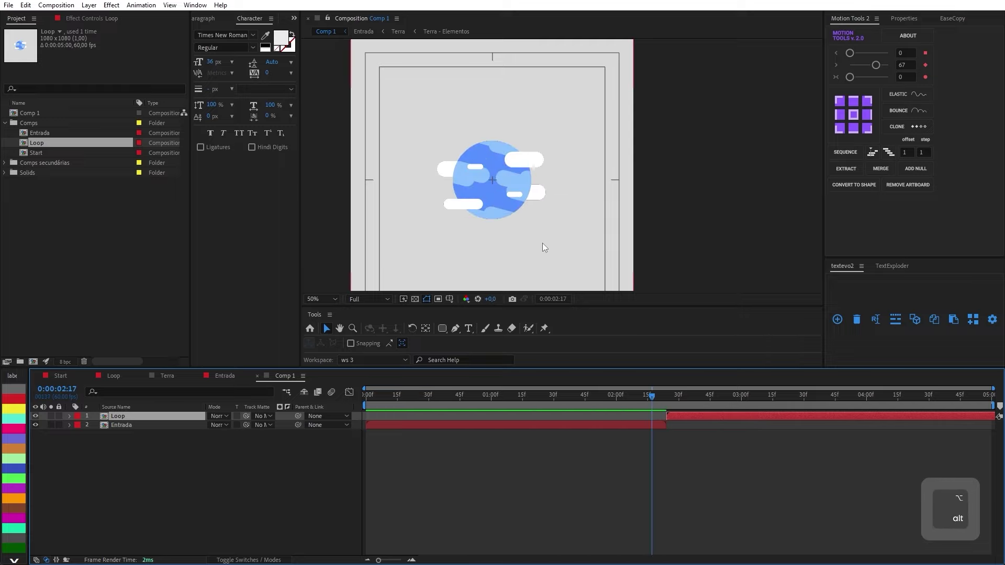
{"action": "scroll", "coordinate": [516, 186], "scroll_direction": "up", "scroll_amount": 3}
{"action": "scroll", "coordinate": [516, 186], "scroll_direction": "down", "scroll_amount": 2}
{"action": "left_click", "coordinate": [608, 397]}
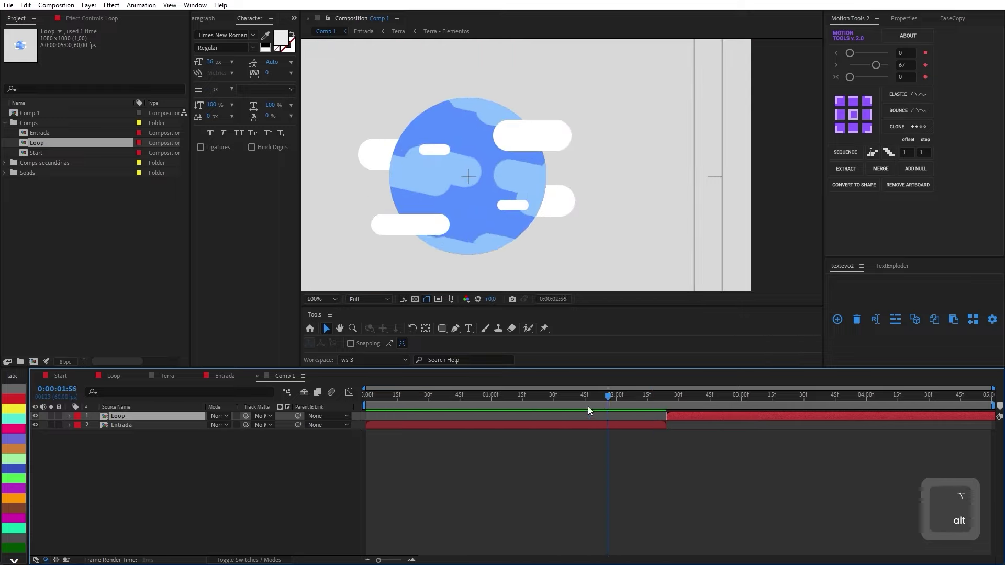
{"action": "left_click", "coordinate": [553, 410]}
{"action": "key", "text": "space"}
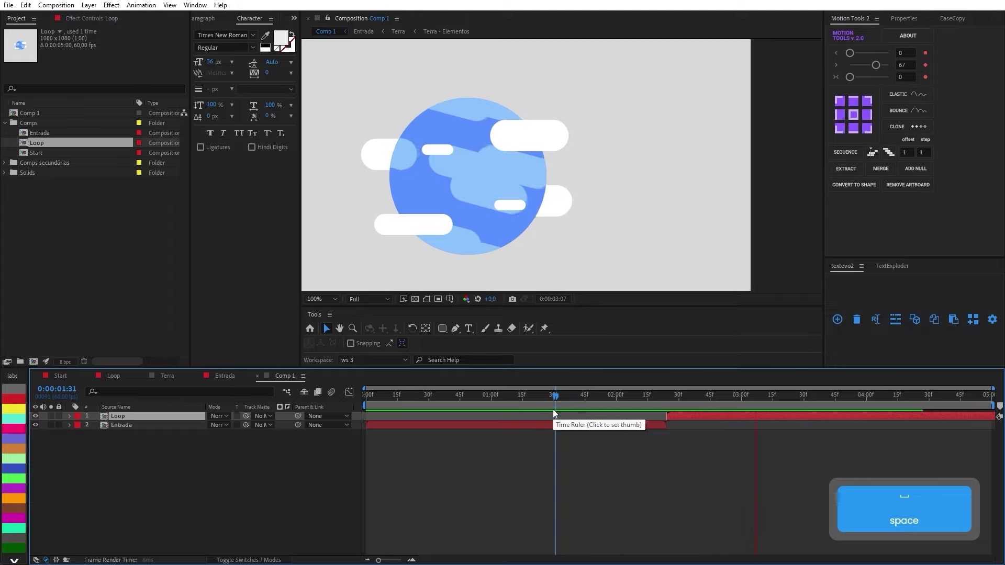
{"action": "left_click_drag", "start_coordinate": [538, 399], "coordinate": [364, 399]}
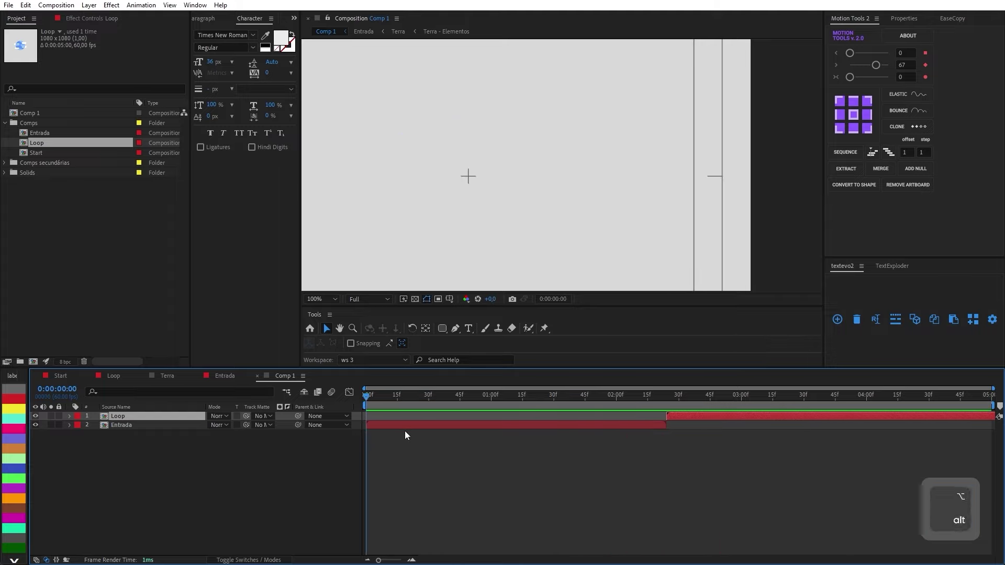
{"action": "key", "text": "space"}
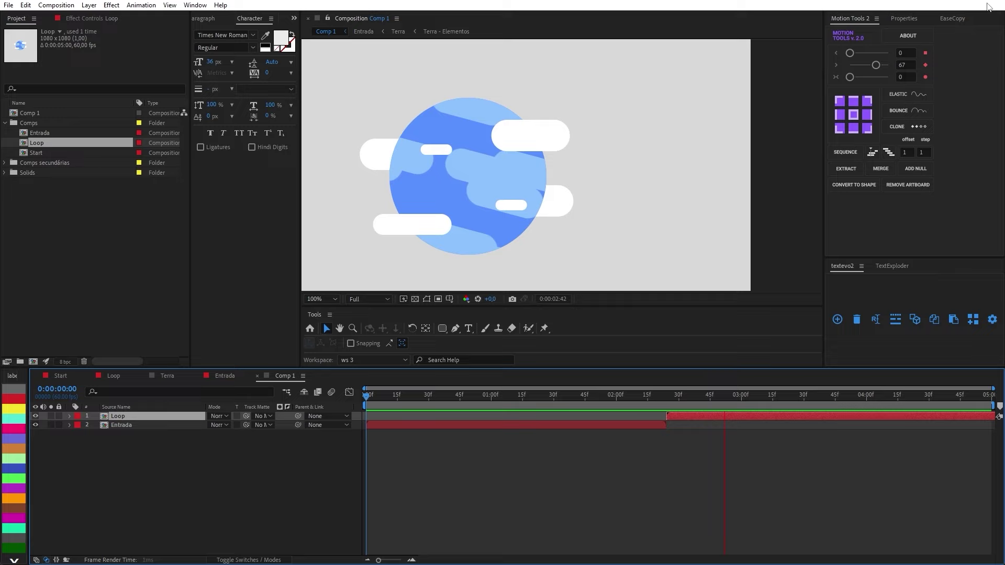
Scrub from the end of the Entrada layer to the start of the Loop layer to check the join
{"action": "left_click", "coordinate": [541, 396]}
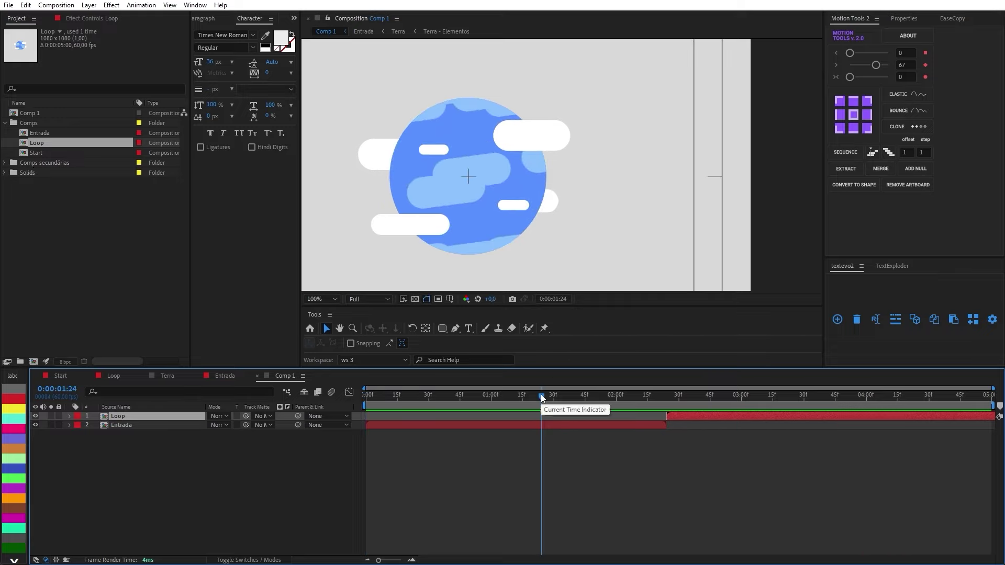
{"action": "left_click_drag", "start_coordinate": [541, 396], "coordinate": [643, 399]}
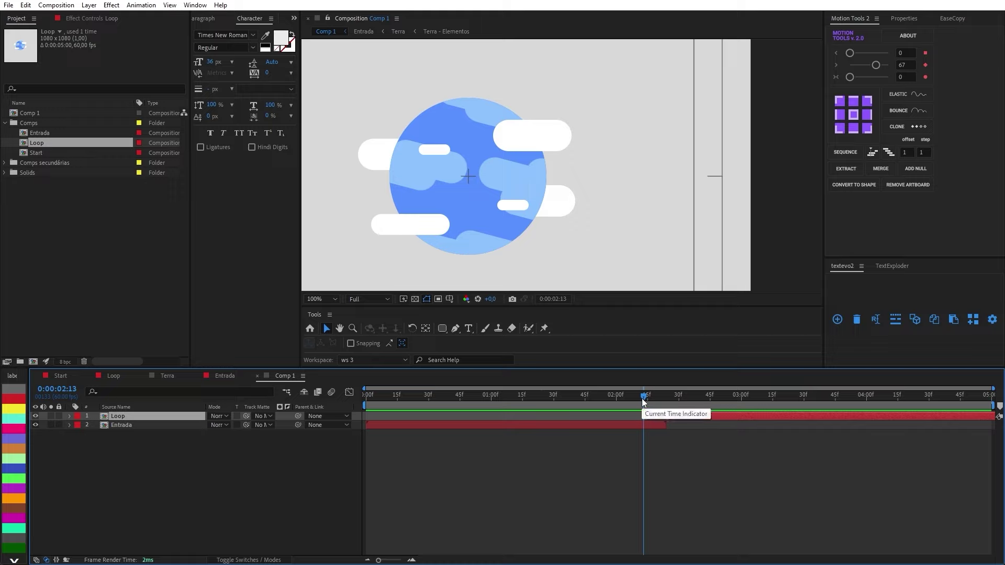
{"action": "left_click", "coordinate": [613, 426]}
{"action": "left_click_drag", "start_coordinate": [581, 394], "coordinate": [670, 414]}
{"action": "left_click", "coordinate": [672, 416]}
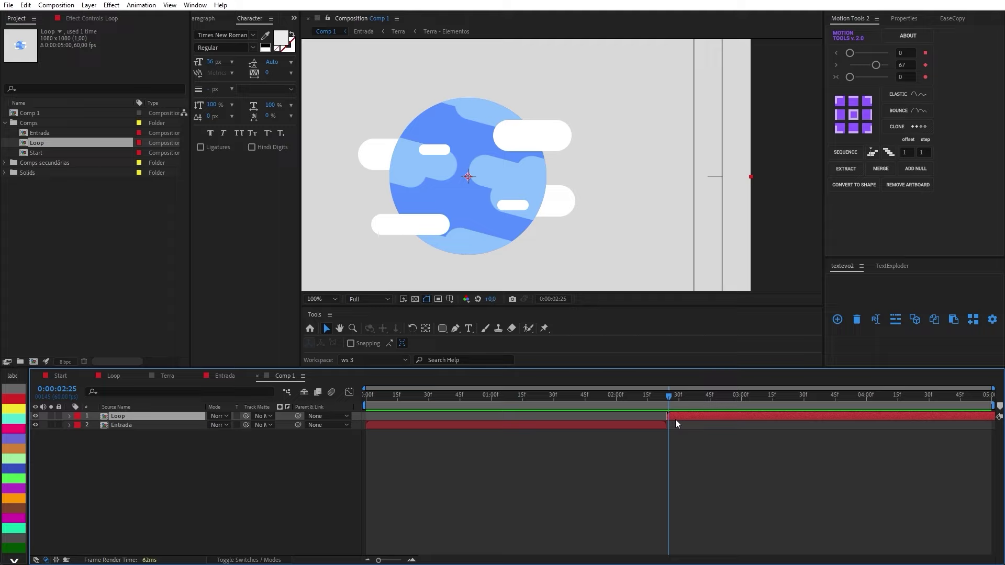
Delete the Comp 1 composition from the project
{"action": "key", "text": "Home"}
{"action": "left_click", "coordinate": [64, 255]}
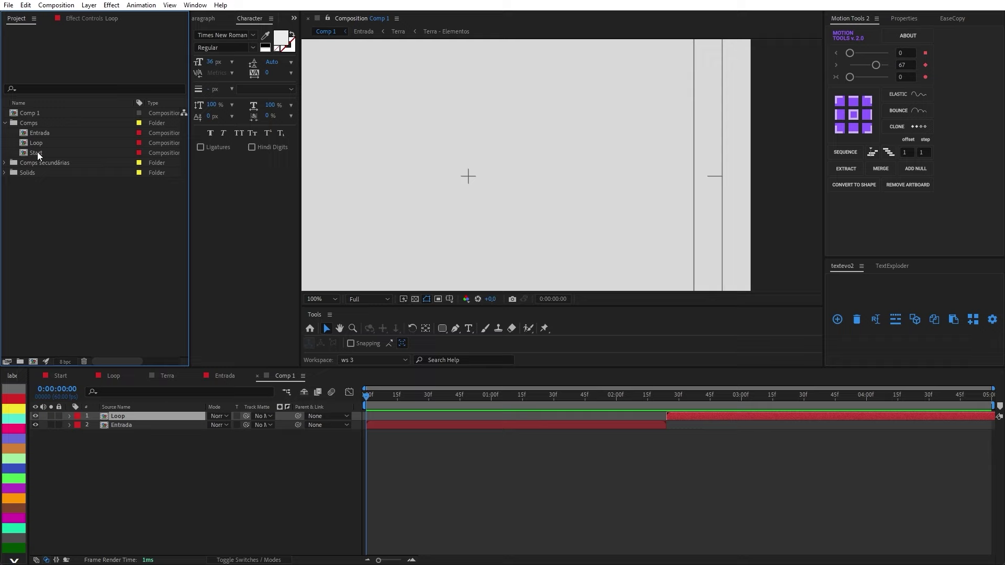
{"action": "left_click", "coordinate": [43, 116]}
{"action": "left_click", "coordinate": [84, 360]}
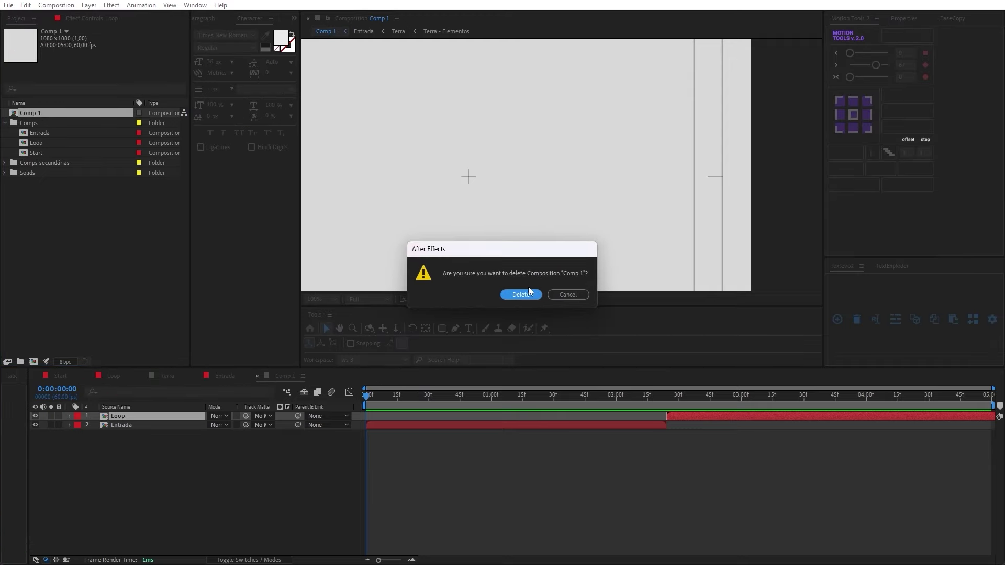
{"action": "left_click", "coordinate": [524, 297]}
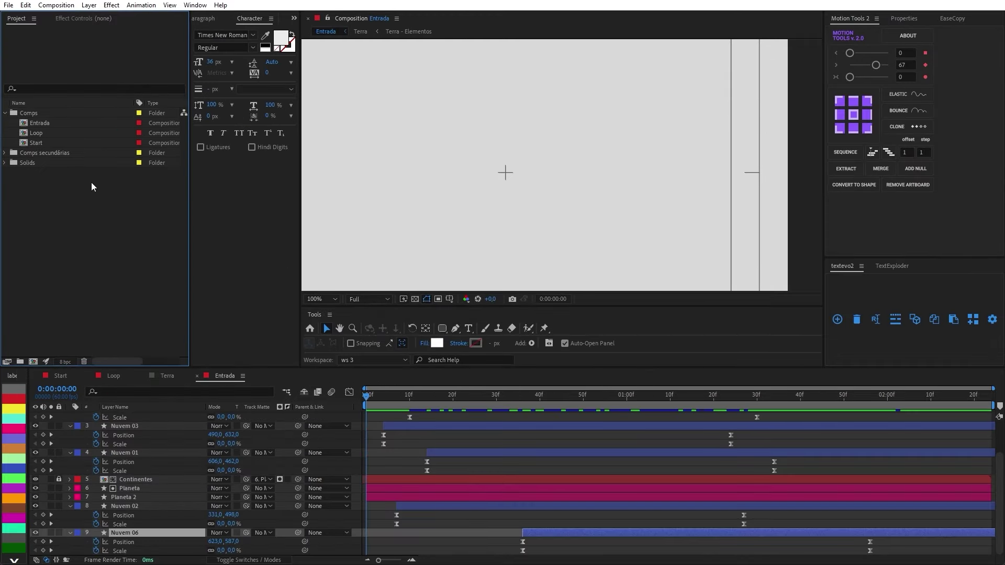
Duplicate the Start composition in the Comps folder and open the copy
{"action": "left_click", "coordinate": [45, 142]}
{"action": "key", "text": "ctrl"}
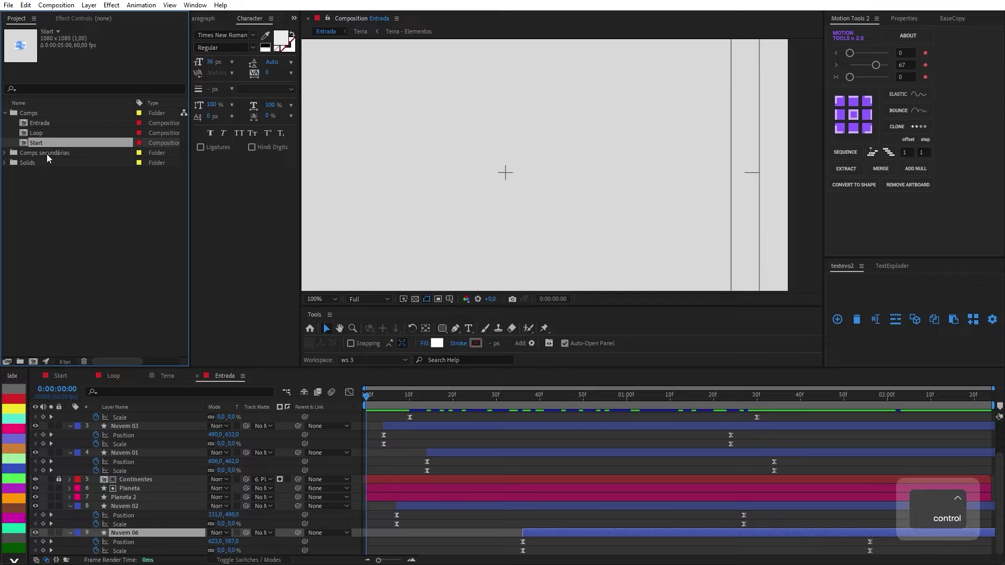
{"action": "key", "text": "ctrl+d"}
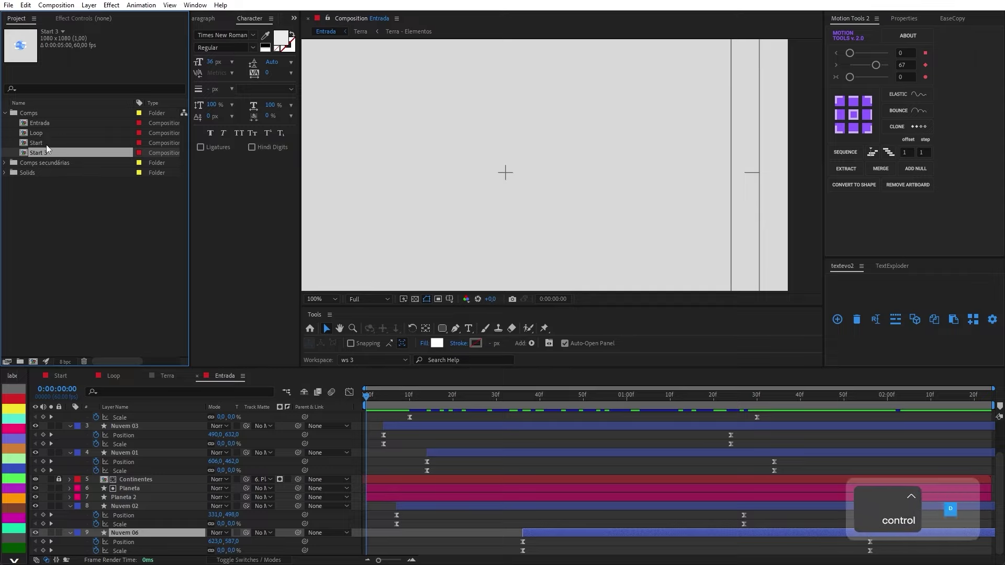
{"action": "double_click", "coordinate": [47, 152]}
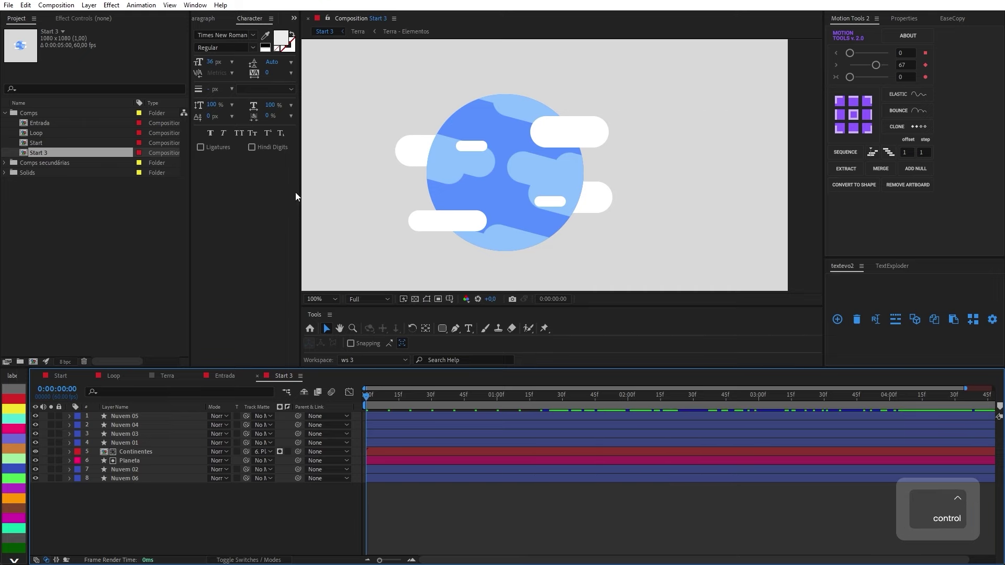
Rename the duplicated composition as End in its composition settings
{"action": "key", "text": "ctrl+k"}
{"action": "key", "text": "Caps_Lock"}
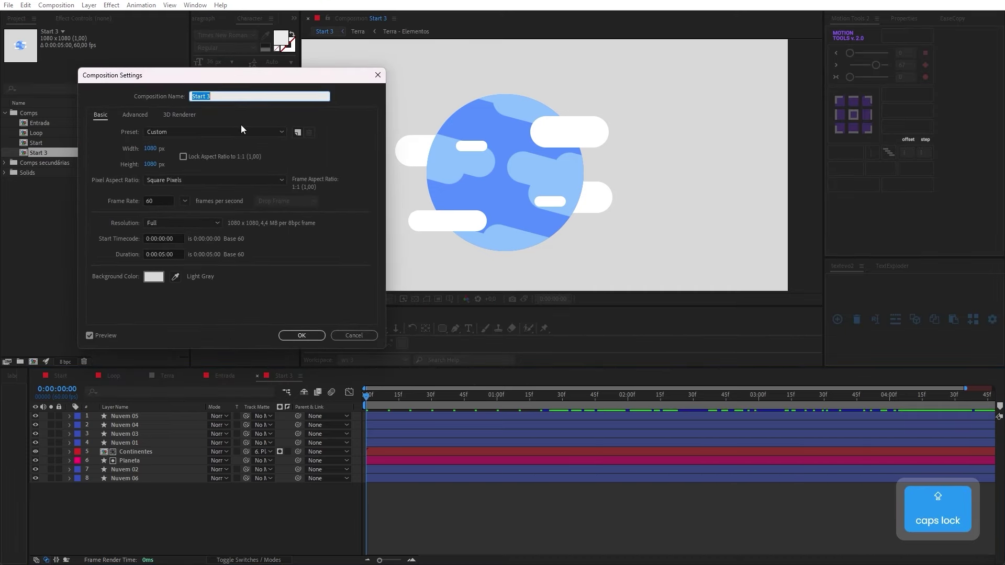
{"action": "type", "text": "E"}
{"action": "key", "text": "Caps_Lock"}
{"action": "type", "text": "nd"}
{"action": "key", "text": "Return"}
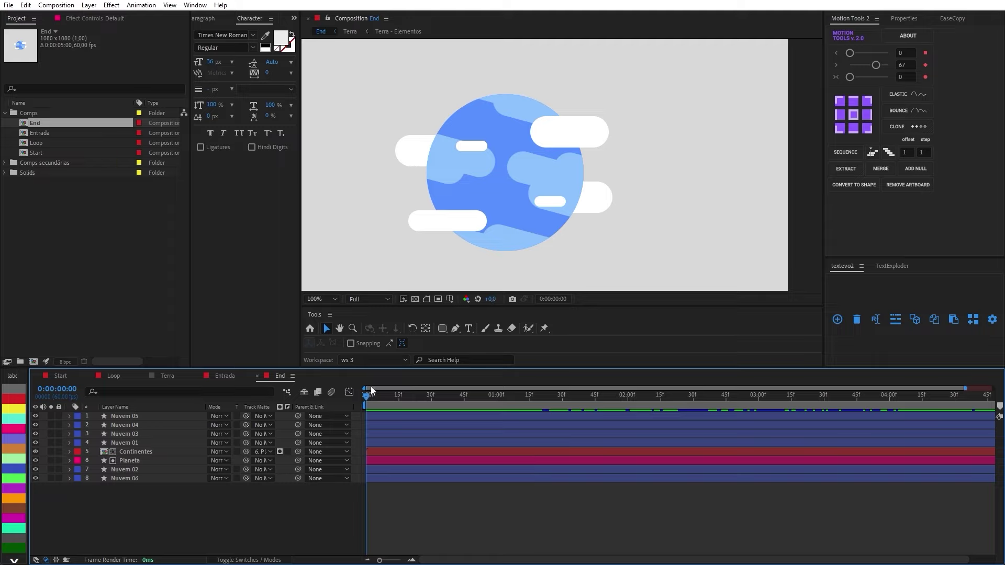
Play back the End composition from the first frame and compare it with the Loop composition
{"action": "key", "text": "space"}
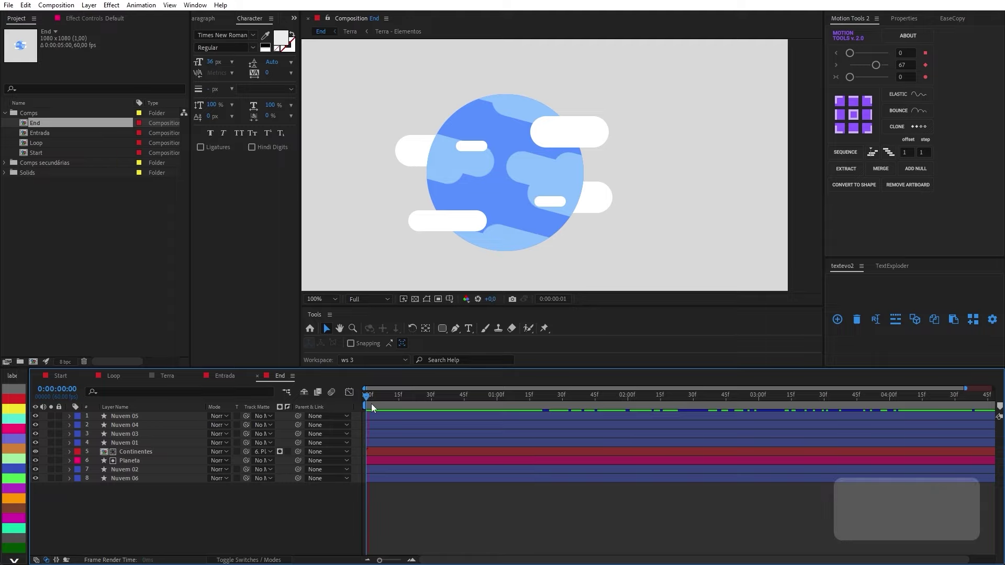
{"action": "key", "text": "space"}
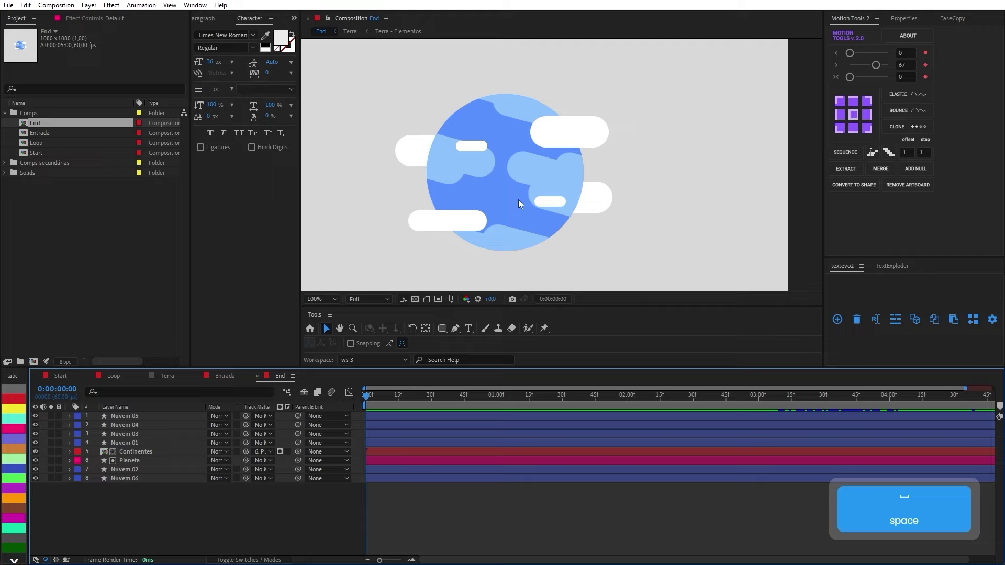
{"action": "scroll", "coordinate": [519, 199], "scroll_direction": "down", "scroll_amount": 1}
{"action": "scroll", "coordinate": [521, 196], "scroll_direction": "up", "scroll_amount": 1}
{"action": "key", "text": "space"}
{"action": "left_click_drag", "start_coordinate": [519, 199], "coordinate": [530, 194]}
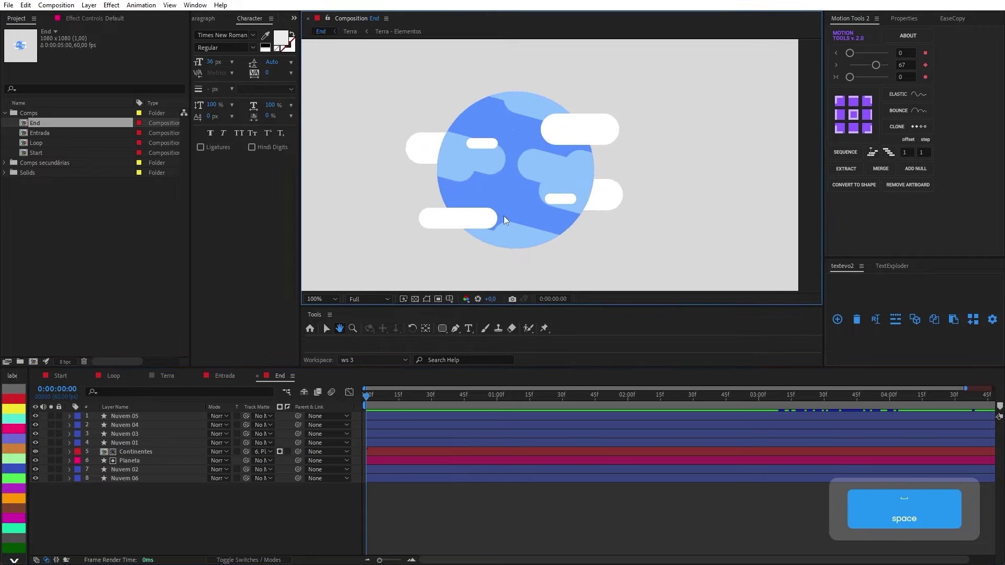
{"action": "left_click", "coordinate": [381, 394]}
{"action": "key", "text": "space"}
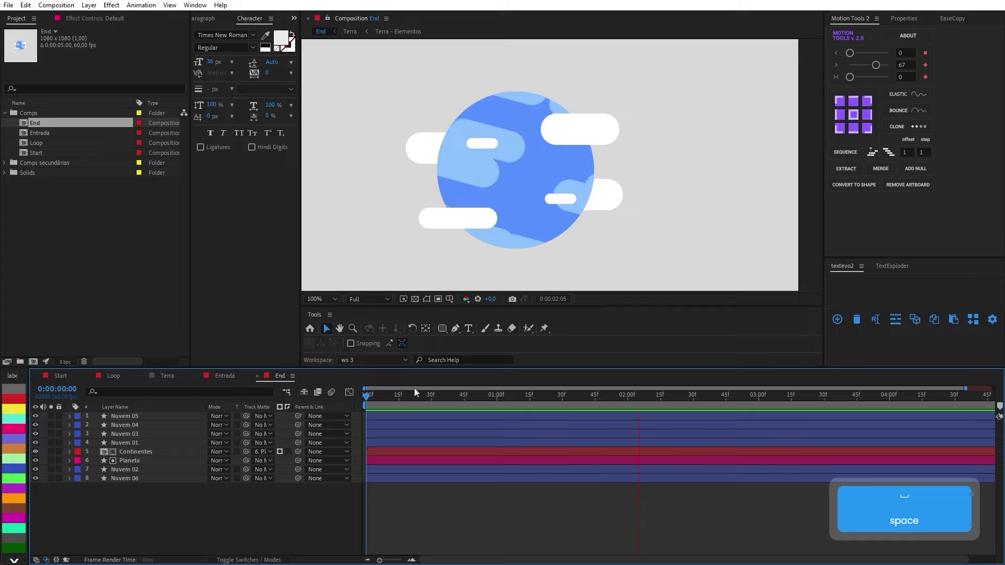
{"action": "key", "text": "space"}
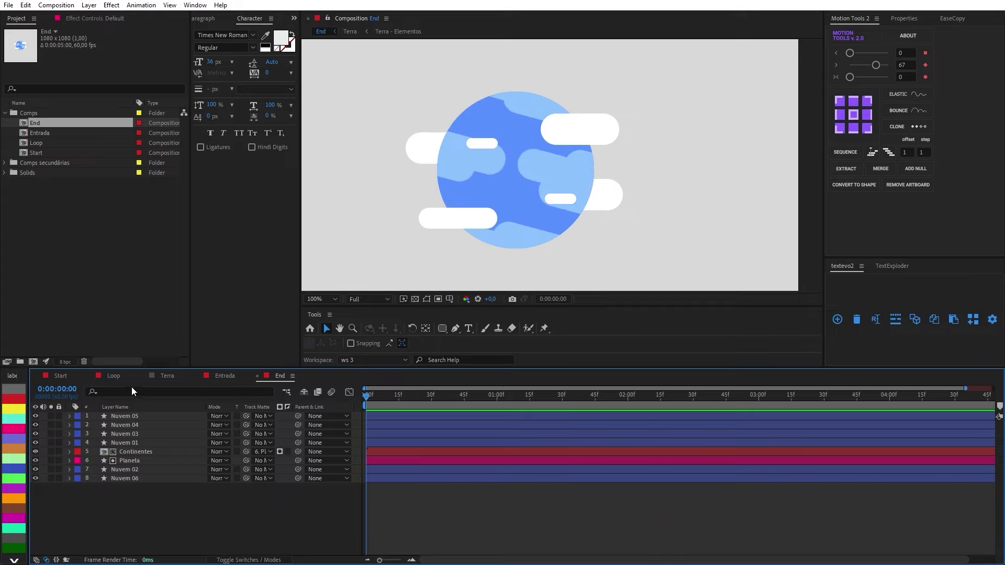
{"action": "left_click", "coordinate": [114, 377]}
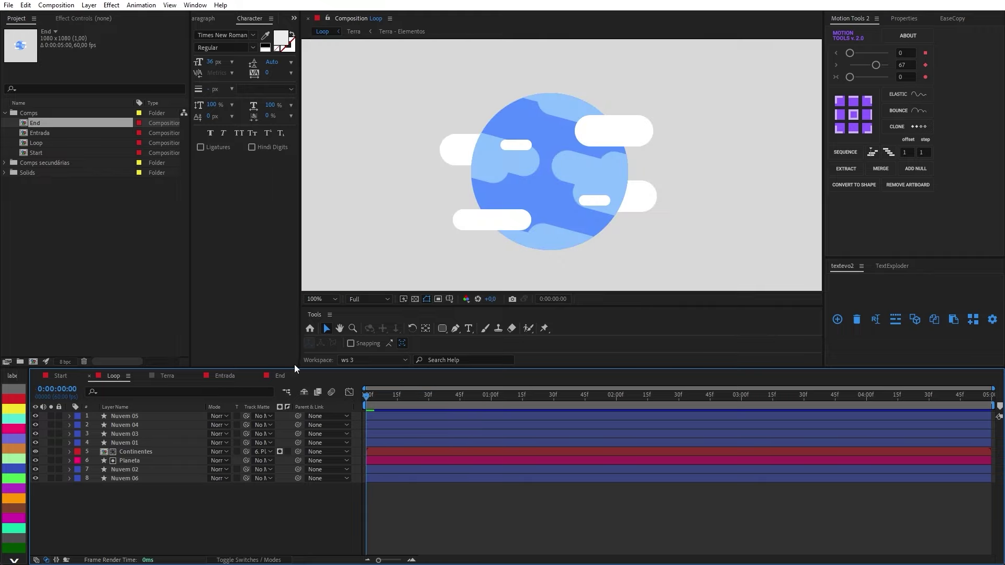
In the End composition, add a fill Color keyframe to the Planeta layer at the first frame
{"action": "left_click", "coordinate": [279, 375]}
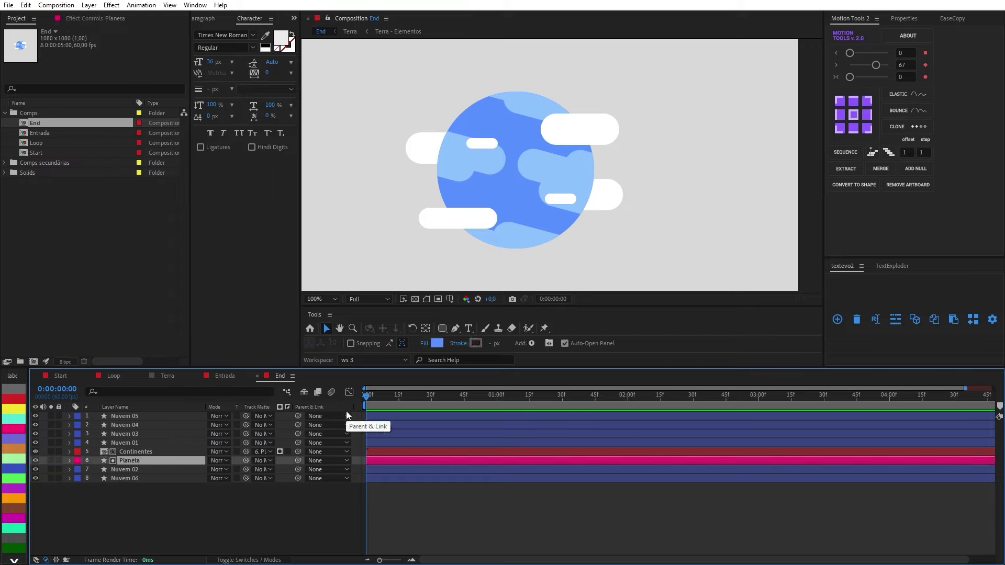
{"action": "key", "text": "u"}
{"action": "key", "text": "u"}
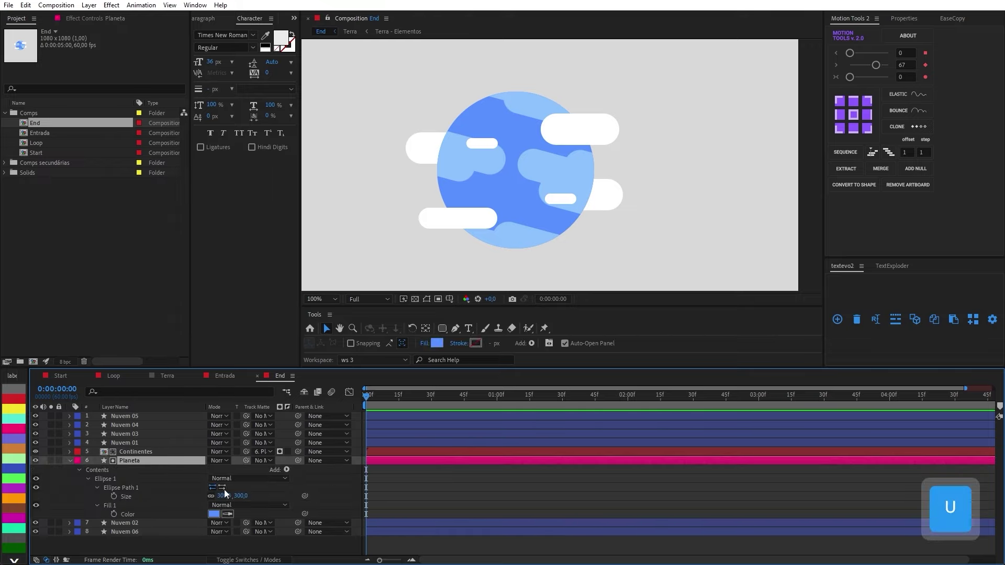
{"action": "left_click", "coordinate": [113, 514]}
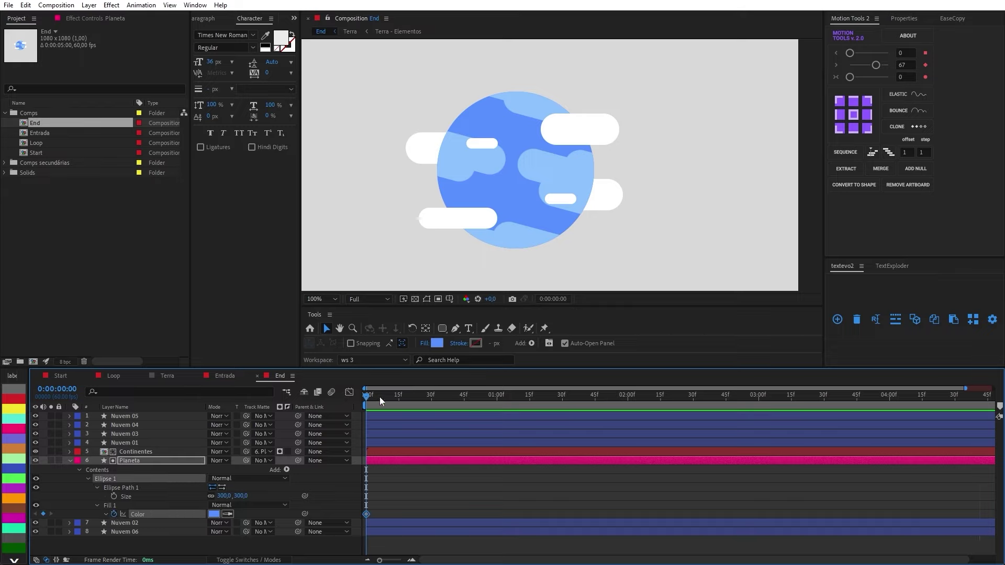
Set Planeta's fill color to dark blue 14233E at frame 30
{"action": "key", "text": "shift"}
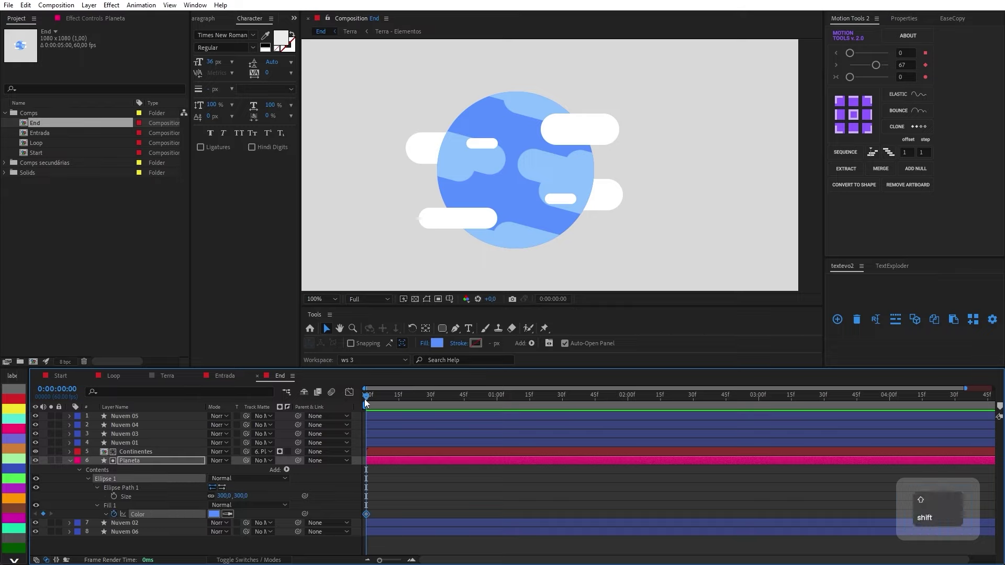
{"action": "key", "text": "ctrl+shift+Right"}
{"action": "key", "text": "ctrl+shift+Right"}
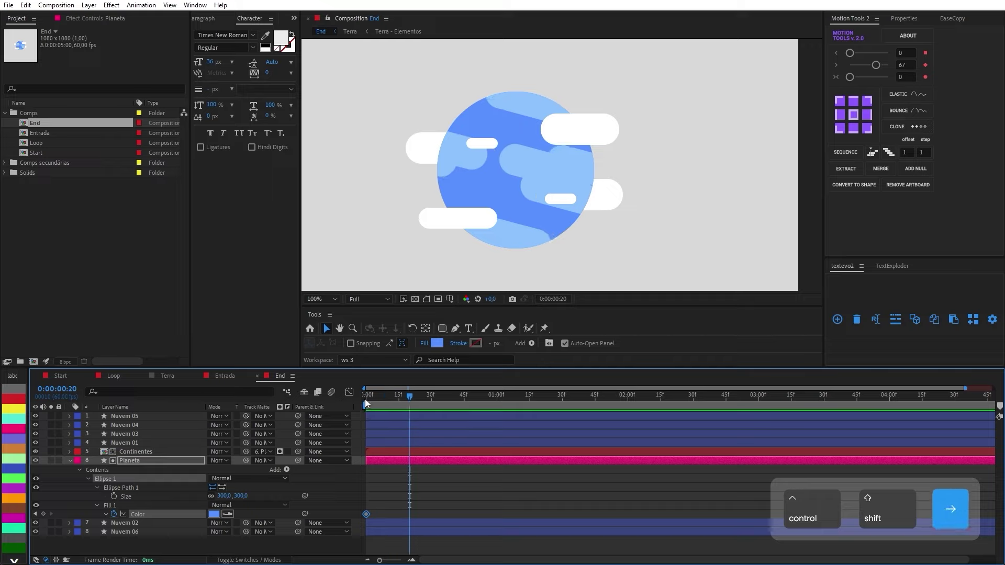
{"action": "key", "text": "ctrl+shift+Right"}
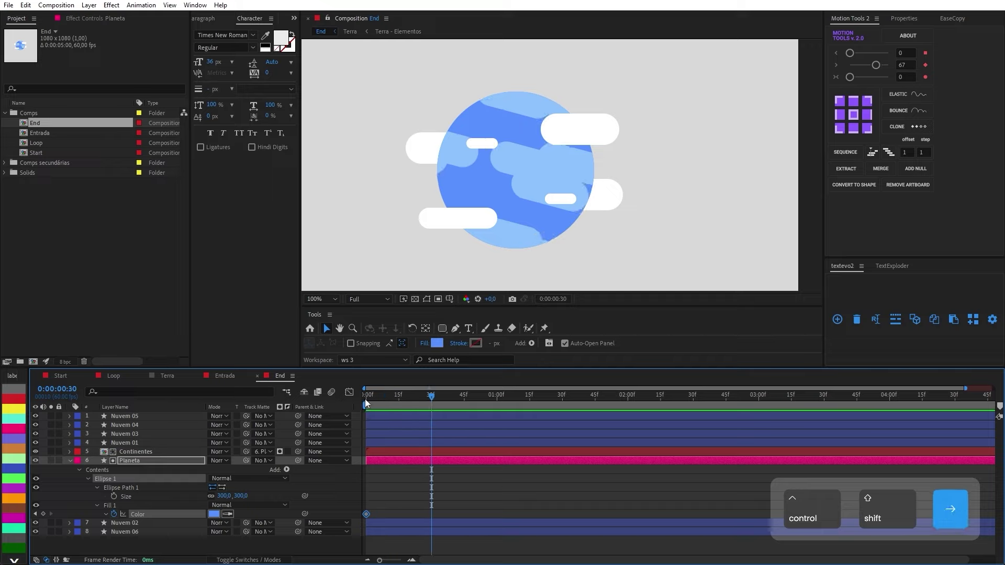
{"action": "left_click", "coordinate": [213, 514]}
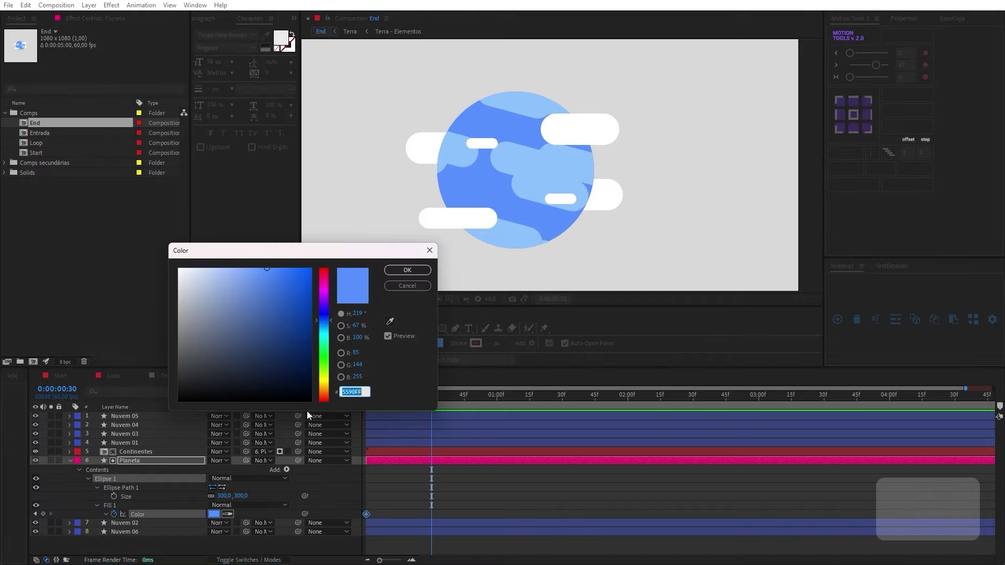
{"action": "left_click", "coordinate": [275, 326]}
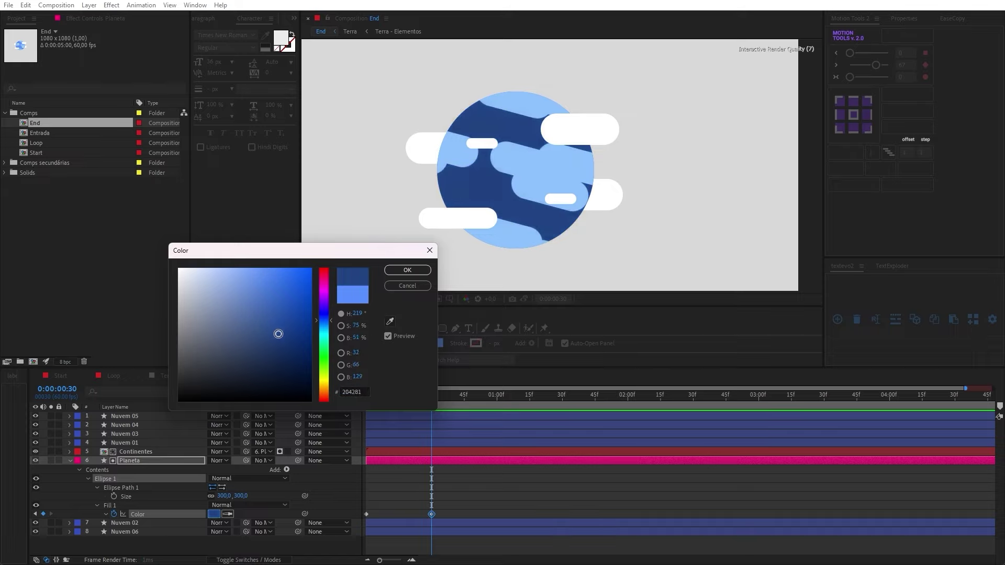
{"action": "mouse_move", "coordinate": [278, 334]}
{"action": "left_mouse_down"}
{"action": "mouse_move", "coordinate": [286, 344]}
{"action": "mouse_move", "coordinate": [276, 364]}
{"action": "left_mouse_up"}
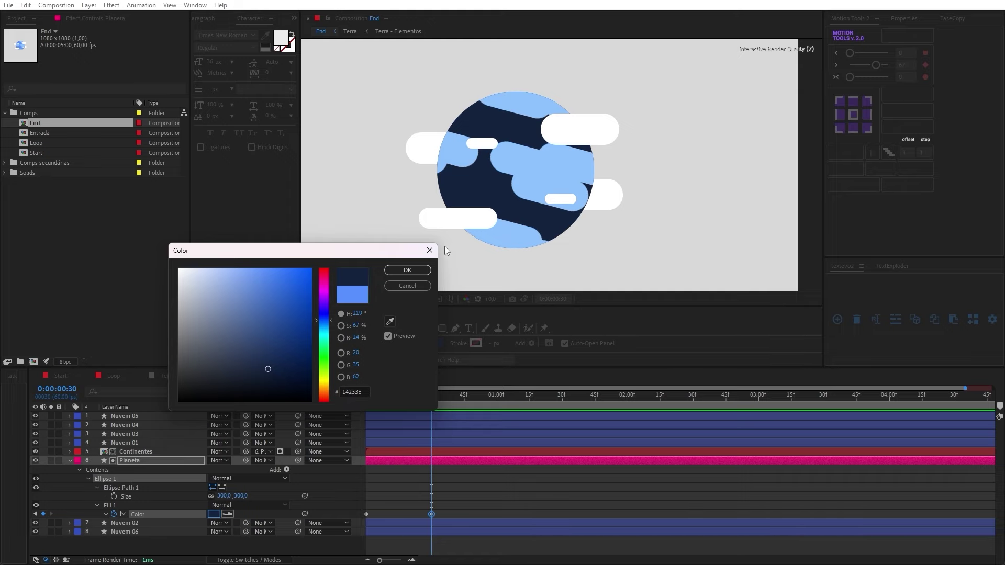
{"action": "left_click", "coordinate": [408, 270]}
Add an Opacity keyframe to the Continentes layer at the first frame
{"action": "key", "text": "Home"}
{"action": "left_click", "coordinate": [378, 453]}
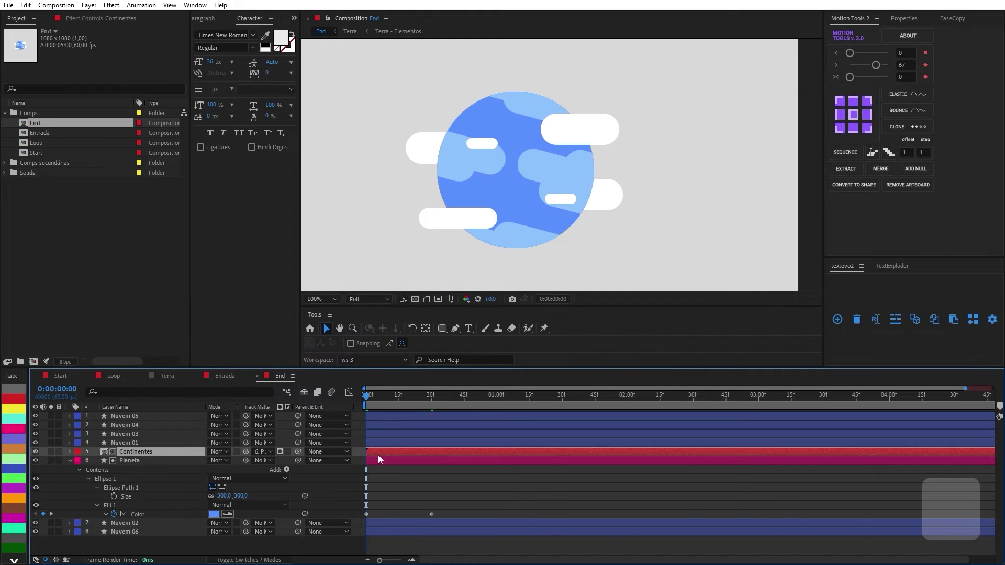
{"action": "key", "text": "alt+t"}
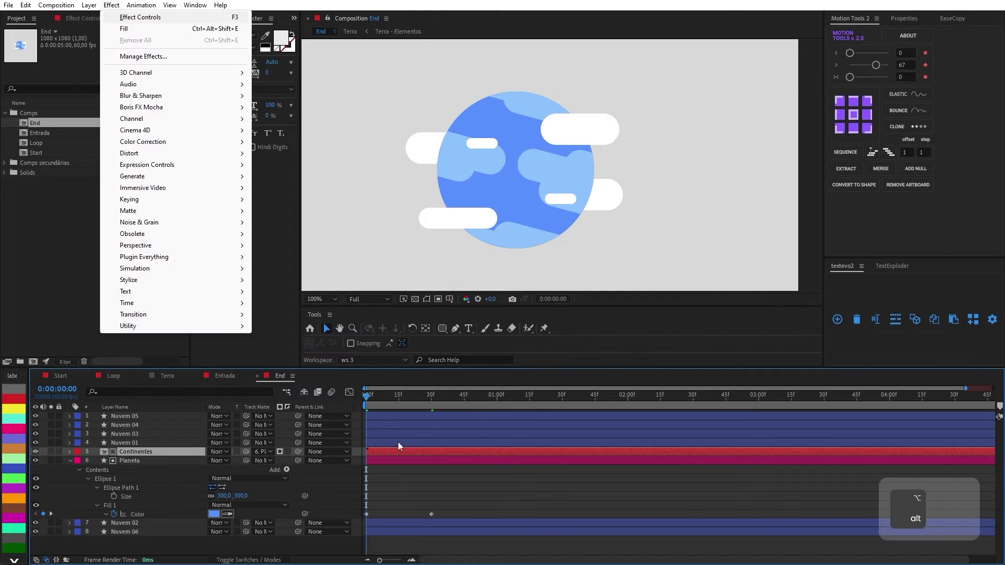
{"action": "key", "text": "Escape"}
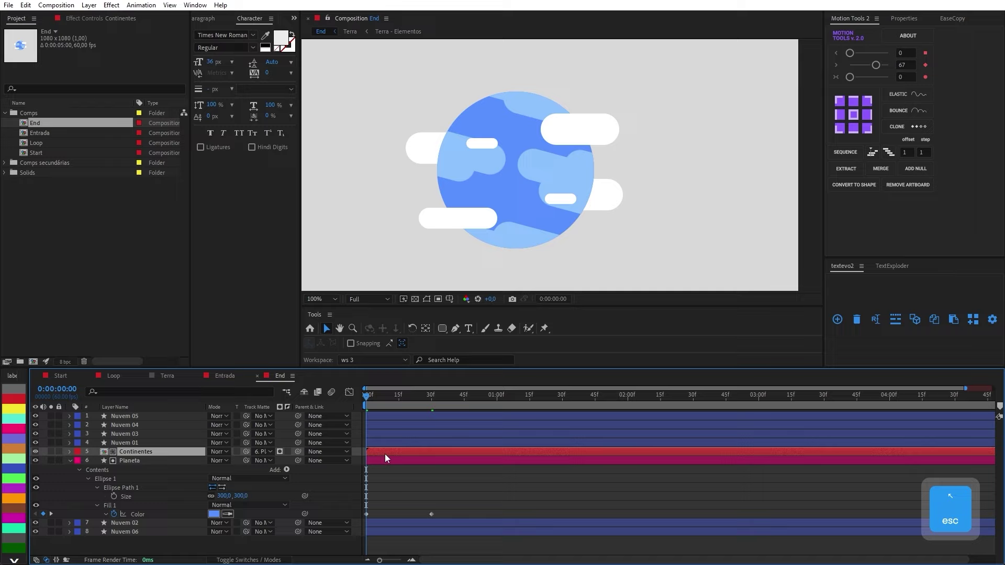
{"action": "key", "text": "alt"}
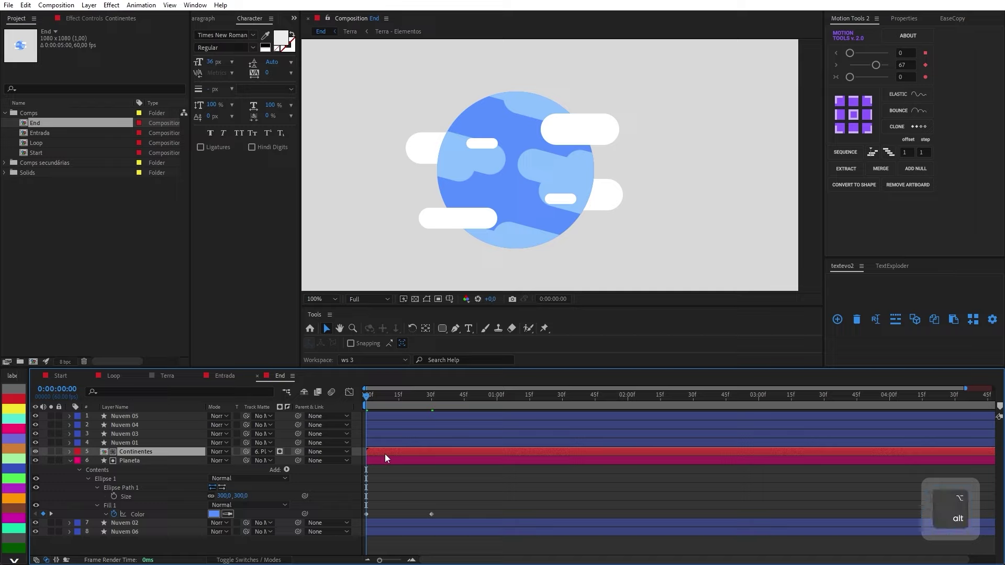
{"action": "key", "text": "alt+shift+t"}
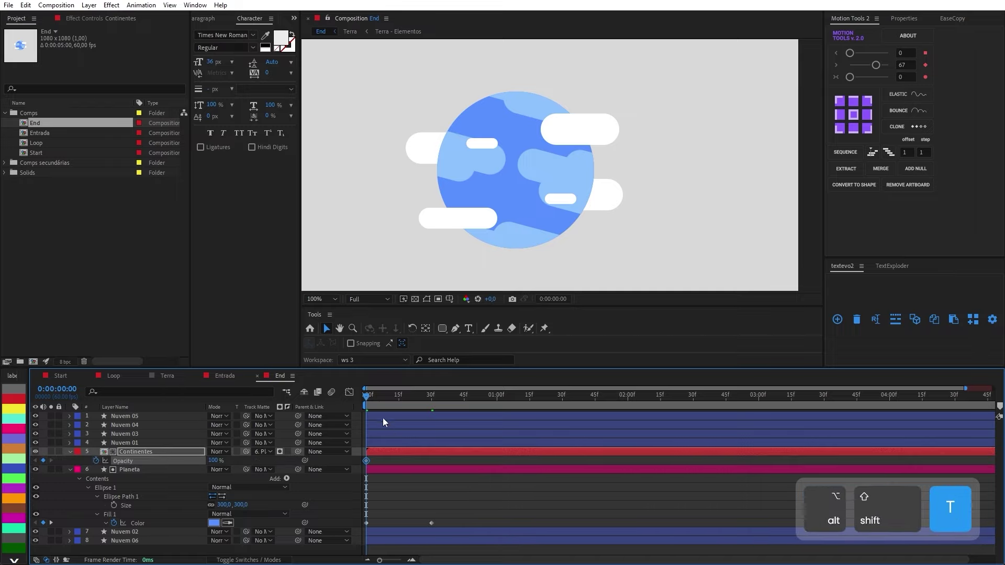
Set the Continentes layer's Opacity to 20% at frame 30
{"action": "left_click_drag", "start_coordinate": [386, 402], "coordinate": [430, 402]}
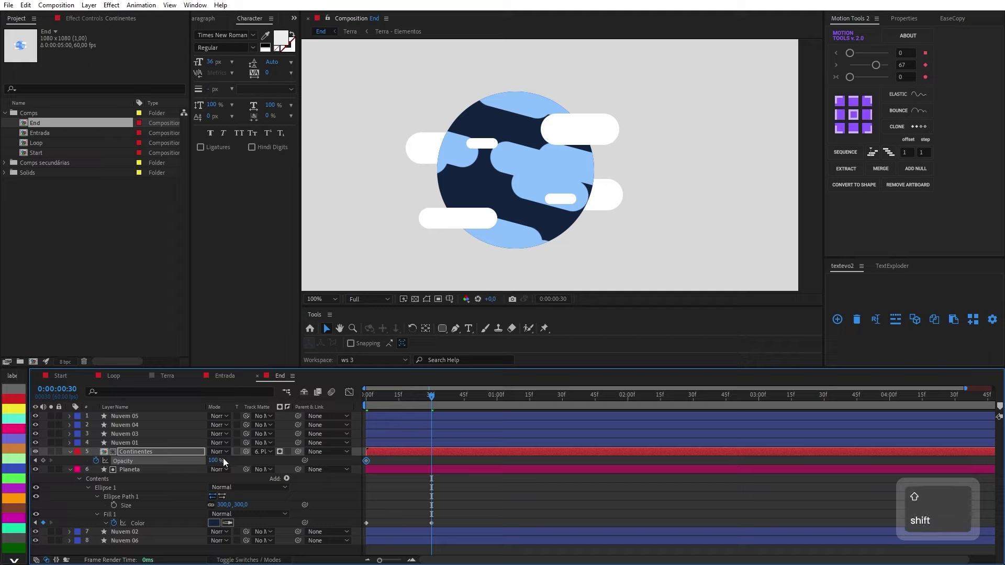
{"action": "left_click_drag", "start_coordinate": [211, 459], "coordinate": [150, 451]}
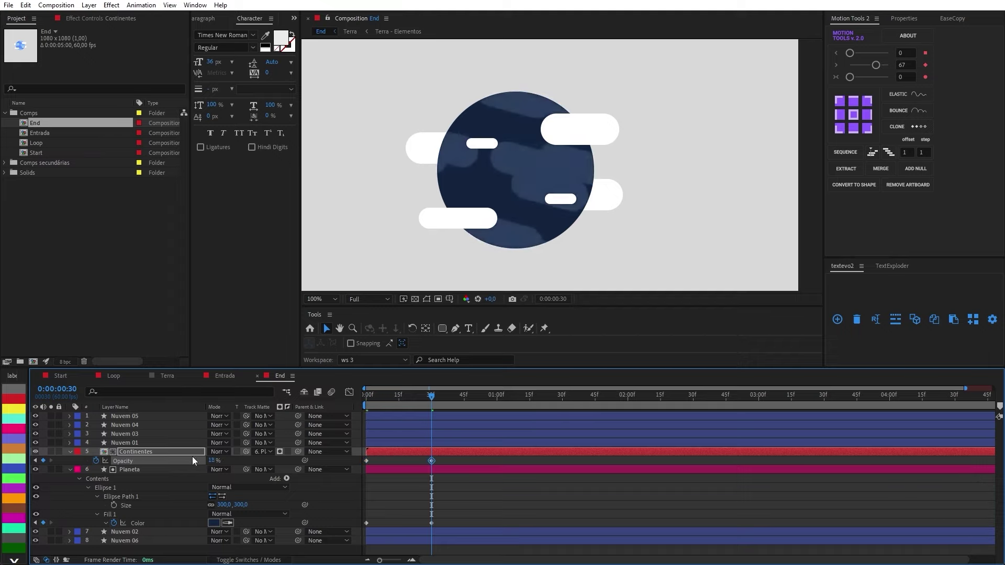
{"action": "type", "text": "20"}
{"action": "key", "text": "Return"}
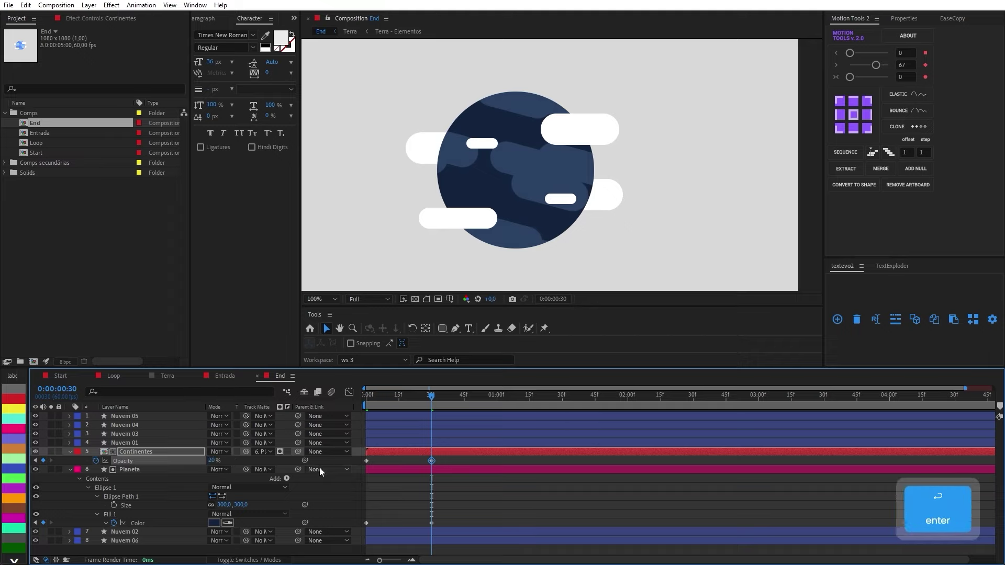
Play back the End composition from the first frame to check the darkening of planet and continents
{"action": "left_click", "coordinate": [389, 495]}
{"action": "left_click_drag", "start_coordinate": [430, 396], "coordinate": [333, 398]}
{"action": "key", "text": "space"}
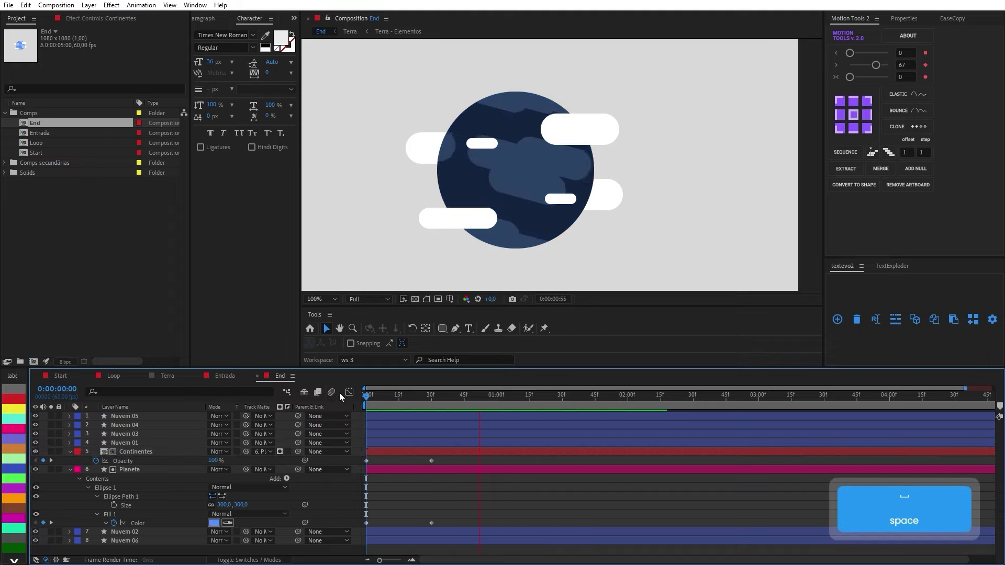
{"action": "key", "text": "space"}
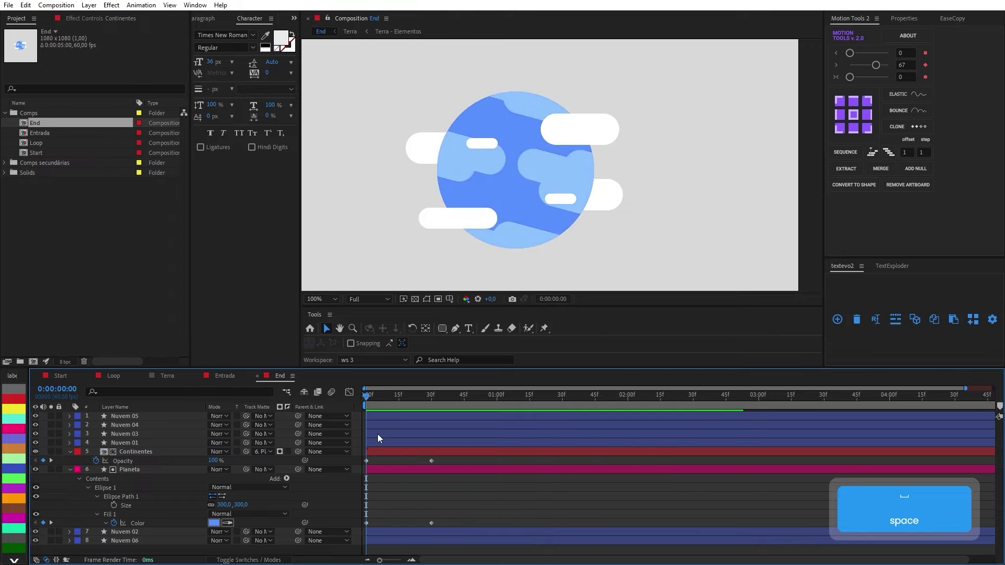
Collapse the Continentes and Planeta layers and add Position keyframes to all six Nuvem layers at the first frame
{"action": "left_click", "coordinate": [75, 453]}
{"action": "left_click", "coordinate": [70, 452]}
{"action": "left_click", "coordinate": [70, 461]}
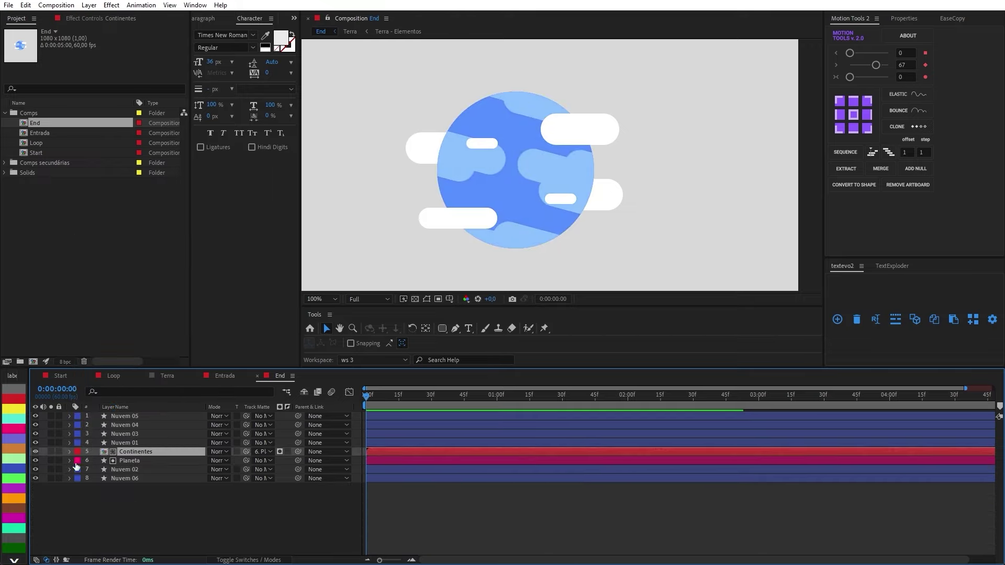
{"action": "left_click", "coordinate": [117, 479]}
{"action": "left_click", "coordinate": [120, 470], "text": "ctrl"}
{"action": "left_click", "coordinate": [137, 444], "text": "ctrl"}
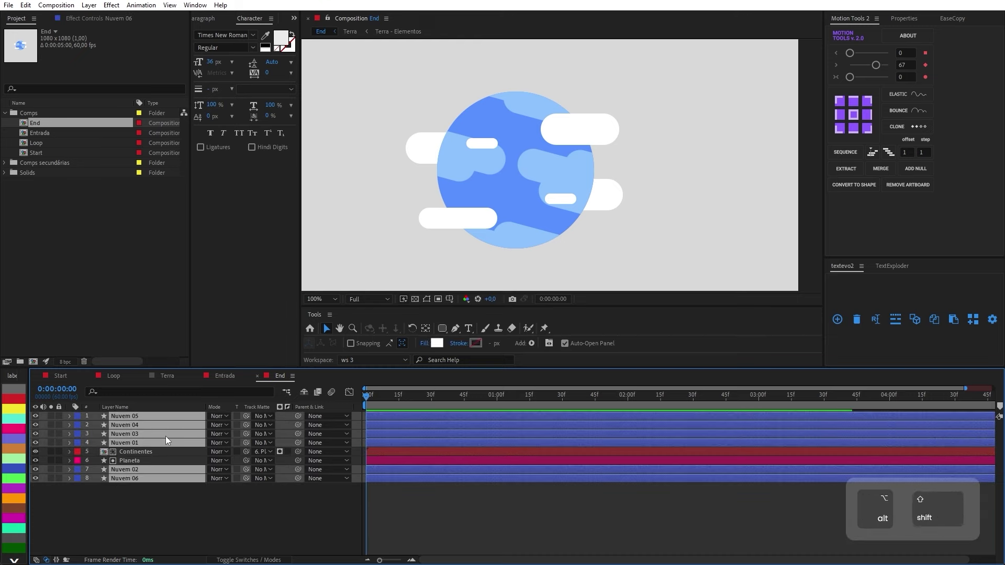
{"action": "key", "text": "alt+shift+p"}
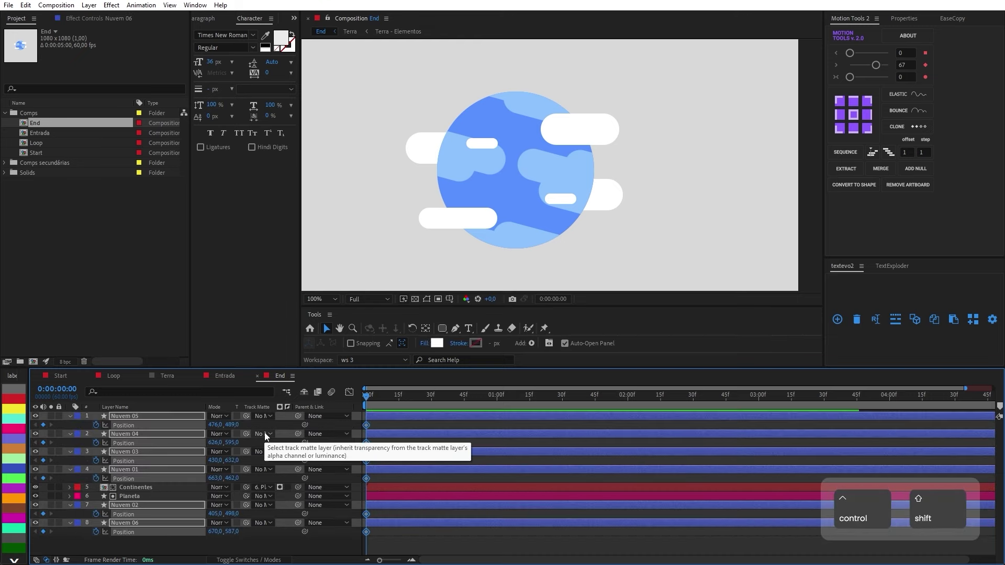
At frame 30, lower clouds Nuvem 06, 03, 04 and 01 to Y positions of about 653, 667, 674 and 658
{"action": "key", "text": "ctrl+shift+Right"}
{"action": "key", "text": "ctrl+shift+Right"}
{"action": "key", "text": "ctrl+shift+Right"}
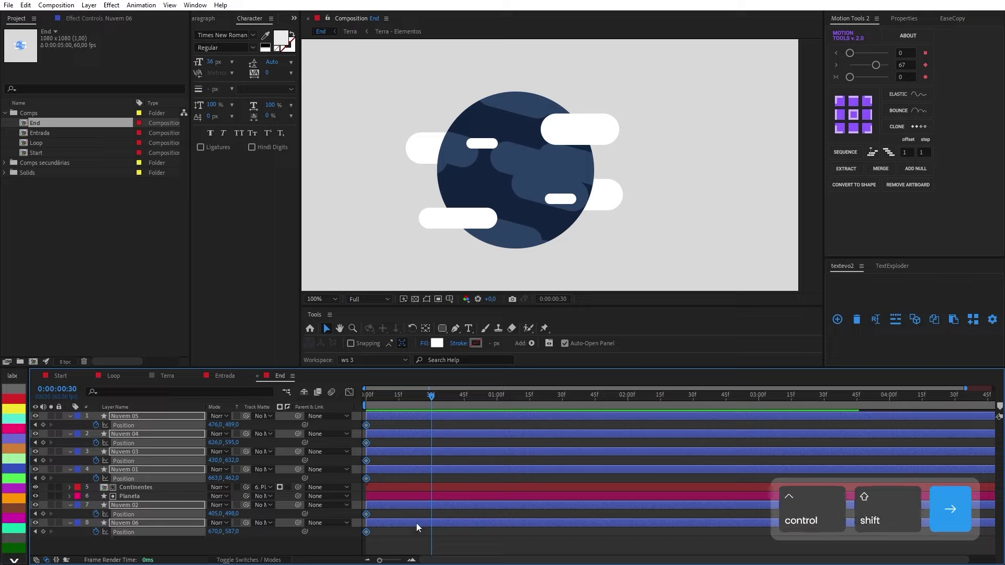
{"action": "left_click", "coordinate": [434, 524]}
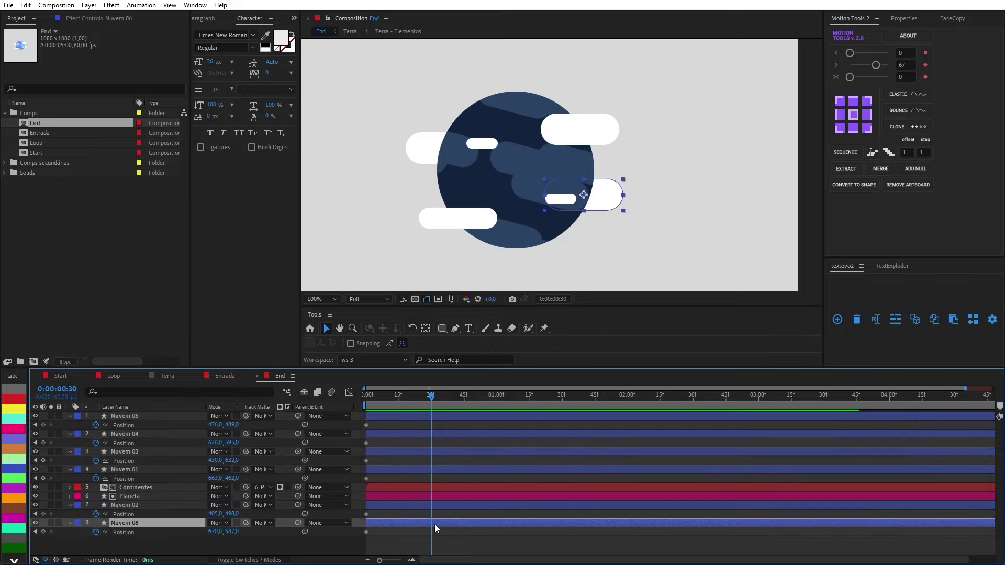
{"action": "left_click_drag", "start_coordinate": [602, 198], "coordinate": [565, 228]}
{"action": "left_click_drag", "start_coordinate": [427, 218], "coordinate": [427, 237]}
{"action": "left_click_drag", "start_coordinate": [582, 134], "coordinate": [583, 186]}
{"action": "left_click_drag", "start_coordinate": [560, 205], "coordinate": [555, 243]}
{"action": "key", "text": "Up"}
{"action": "key", "text": "Up"}
{"action": "left_click_drag", "start_coordinate": [592, 179], "coordinate": [593, 234]}
At frame 30, lower Nuvem 02 to a Y position of about 659 and Nuvem 06 to about 663
{"action": "left_click", "coordinate": [413, 150]}
{"action": "left_click", "coordinate": [138, 505]}
{"action": "key", "text": "shift+Down"}
{"action": "key", "text": "shift+Down"}
{"action": "key", "text": "shift+Down"}
{"action": "key", "text": "shift+Down"}
{"action": "key", "text": "shift+Down"}
{"action": "key", "text": "shift+Down"}
{"action": "key", "text": "shift+Down"}
{"action": "key", "text": "shift+Down"}
{"action": "key", "text": "shift+Down"}
{"action": "key", "text": "shift+Down"}
{"action": "key", "text": "shift+Down"}
{"action": "key", "text": "shift+Down"}
{"action": "key", "text": "shift+Down"}
{"action": "key", "text": "shift+Down"}
{"action": "key", "text": "Down"}
{"action": "key", "text": "Down"}
{"action": "key", "text": "Down"}
{"action": "key", "text": "Down"}
{"action": "key", "text": "Down"}
{"action": "key", "text": "Down"}
{"action": "key", "text": "Down"}
{"action": "key", "text": "Down"}
{"action": "key", "text": "Down"}
{"action": "key", "text": "Down"}
{"action": "key", "text": "Down"}
{"action": "key", "text": "Down"}
{"action": "key", "text": "Down"}
{"action": "key", "text": "Down"}
{"action": "key", "text": "Down"}
{"action": "key", "text": "Down"}
{"action": "key", "text": "Down"}
{"action": "key", "text": "Down"}
{"action": "key", "text": "Down"}
{"action": "key", "text": "Down"}
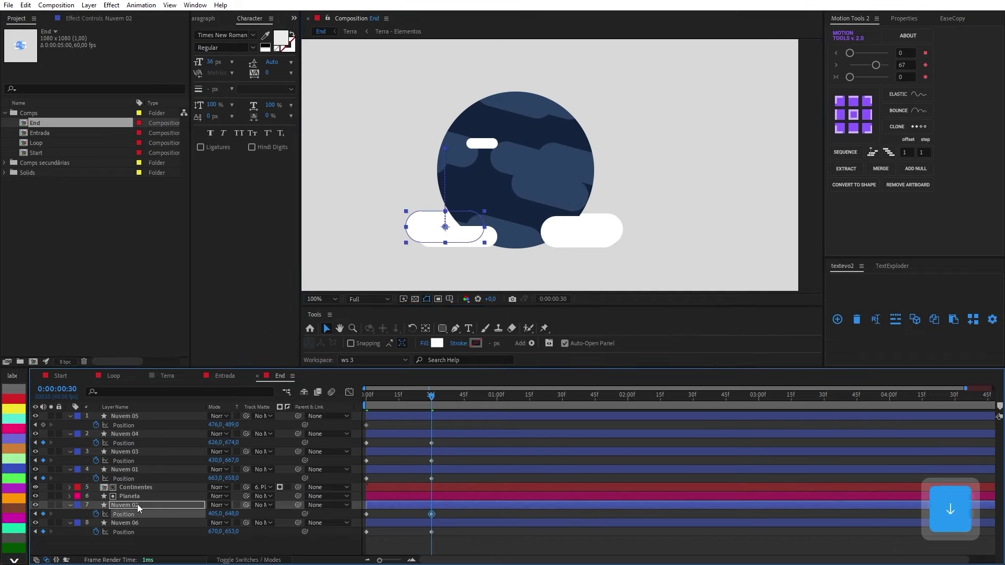
{"action": "left_click", "coordinate": [134, 522]}
{"action": "key", "text": "shift+Down"}
{"action": "left_click", "coordinate": [157, 544]}
Lower the small Nuvem 05 cloud at frame 30 to a Y position of about 637, onto the clouds below it
{"action": "left_click", "coordinate": [478, 142]}
{"action": "key", "text": "shift+Down"}
{"action": "key", "text": "shift+Down"}
{"action": "key", "text": "shift+Down"}
{"action": "key", "text": "shift+Down"}
{"action": "key", "text": "shift+Down"}
{"action": "key", "text": "shift+Down"}
{"action": "key", "text": "shift+Down"}
{"action": "key", "text": "shift+Down"}
{"action": "key", "text": "shift+Down"}
{"action": "key", "text": "shift+Down"}
{"action": "key", "text": "shift+Down"}
{"action": "key", "text": "shift+Down"}
{"action": "key", "text": "shift+Down"}
{"action": "key", "text": "shift+Down"}
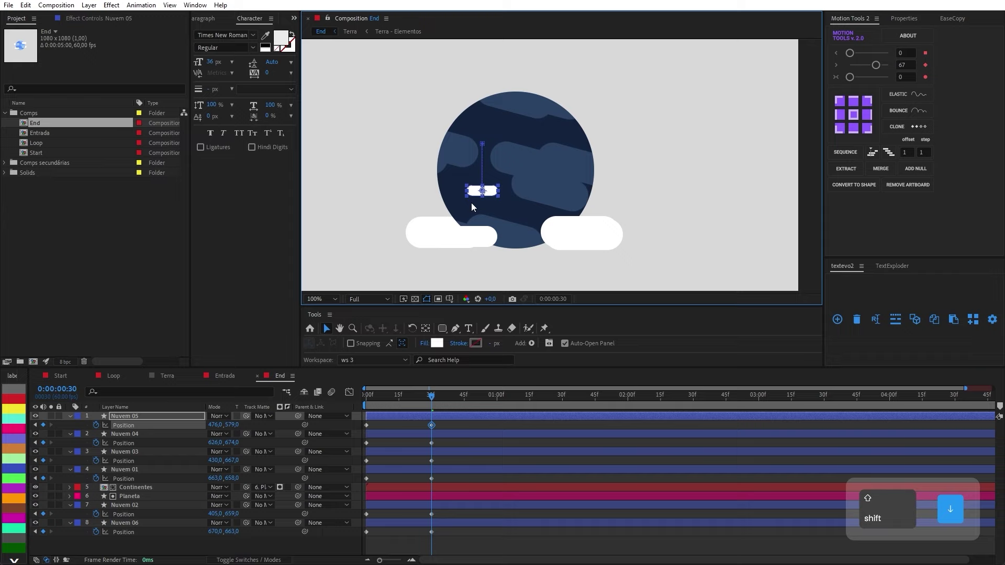
{"action": "key", "text": "Down"}
{"action": "key", "text": "Down"}
{"action": "key", "text": "Down"}
{"action": "key", "text": "Down"}
{"action": "key", "text": "Down"}
{"action": "key", "text": "Down"}
{"action": "key", "text": "Down"}
{"action": "key", "text": "Down"}
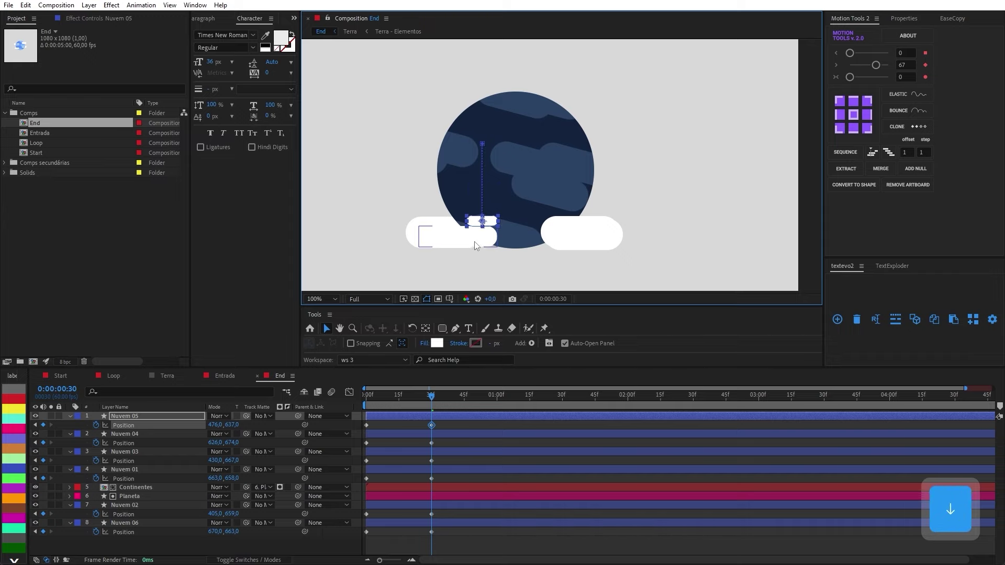
Fine-tune the frame 30 Y positions of Nuvem 03 to 669 and Nuvem 05 to 638
{"action": "left_click", "coordinate": [477, 246]}
{"action": "key", "text": "Down"}
{"action": "left_click", "coordinate": [484, 223]}
{"action": "key", "text": "Down"}
{"action": "left_click", "coordinate": [479, 251]}
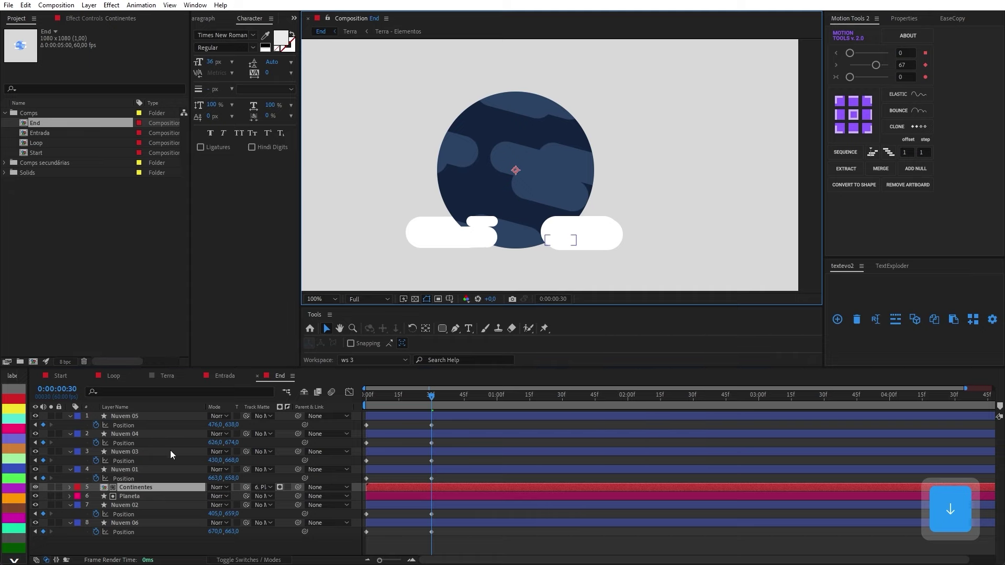
{"action": "left_click", "coordinate": [164, 417]}
{"action": "left_click", "coordinate": [165, 422]}
{"action": "key", "text": "Up"}
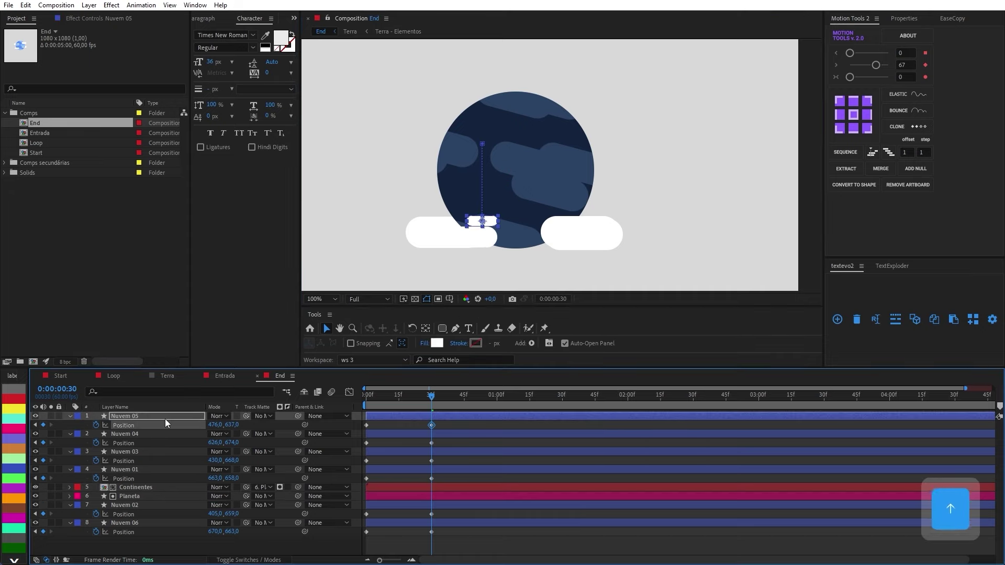
{"action": "left_click", "coordinate": [479, 246]}
{"action": "key", "text": "Down"}
{"action": "left_click", "coordinate": [480, 222]}
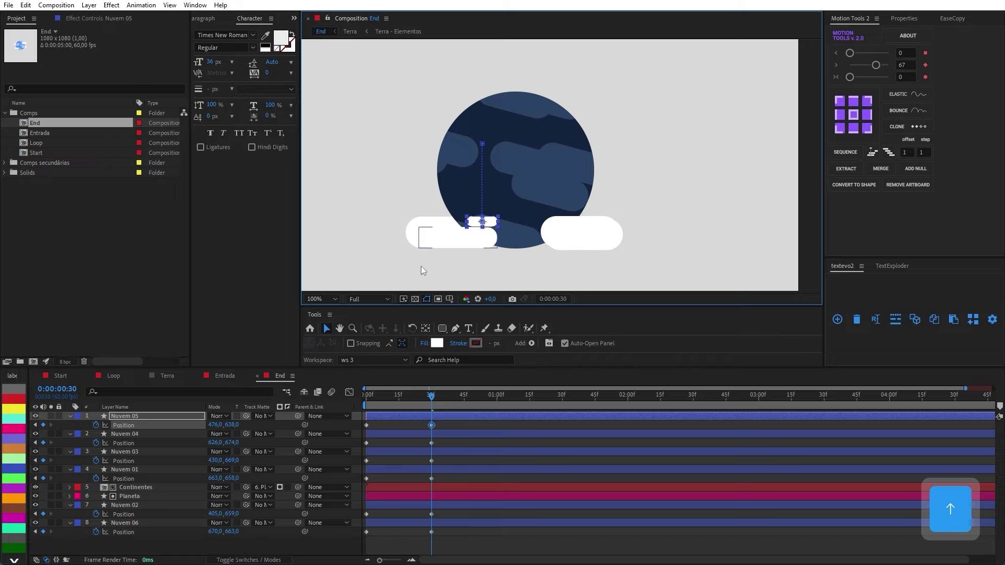
At frame 40, raise Nuvem 05, Nuvem 03 and Nuvem 01 to Y positions 618, 649 and 638
{"action": "left_click", "coordinate": [434, 402]}
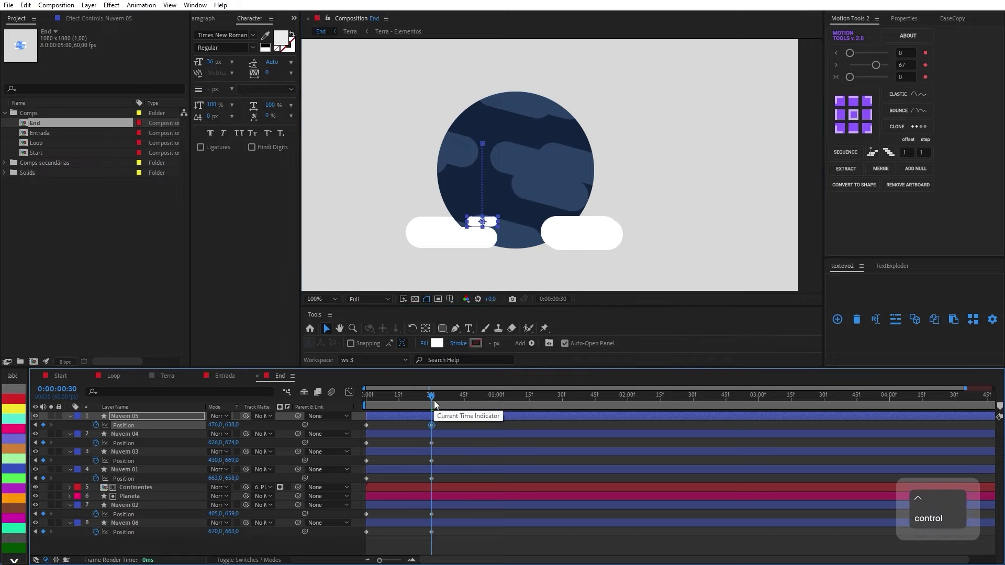
{"action": "key", "text": "ctrl+shift+Right"}
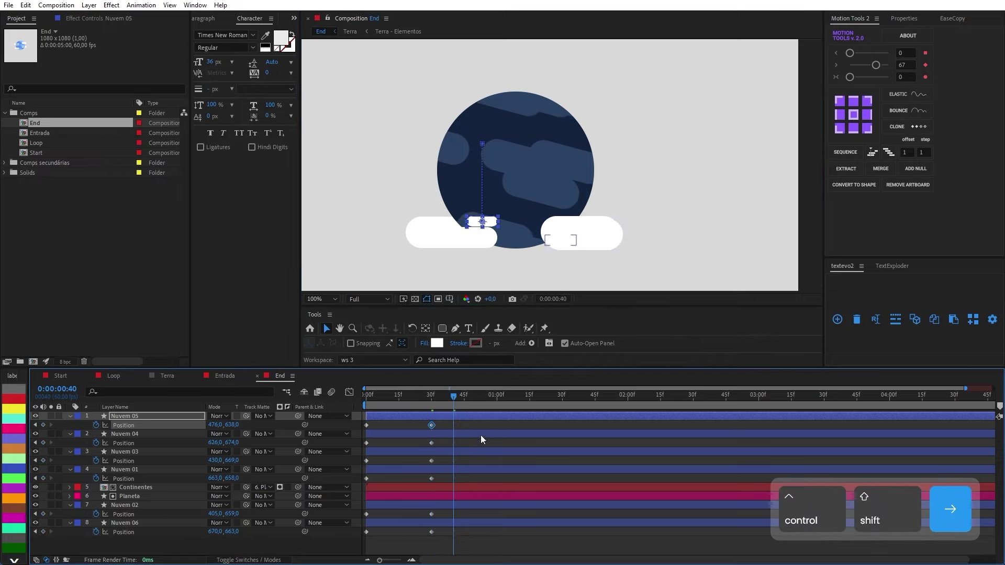
{"action": "key", "text": "shift+Up"}
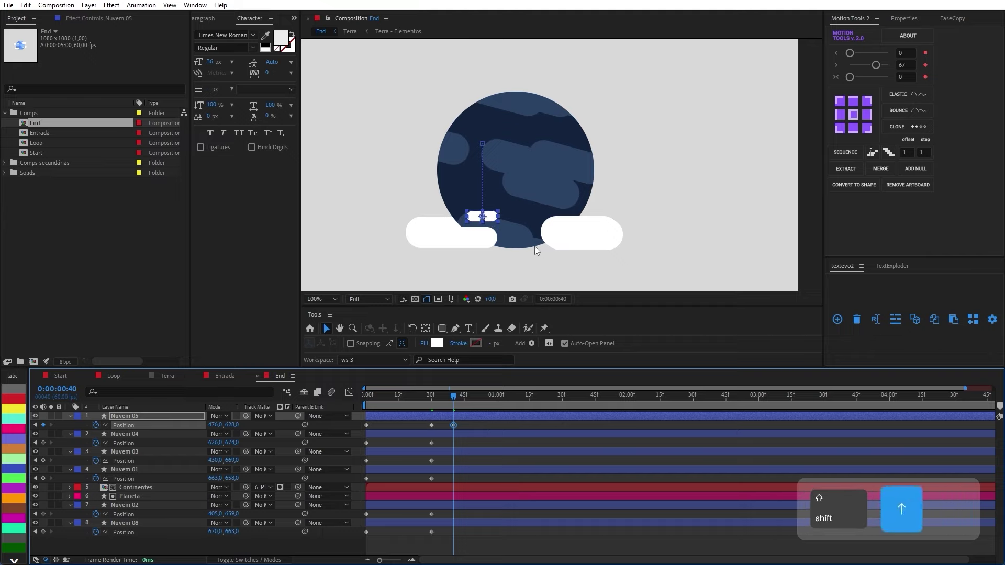
{"action": "key", "text": "shift+Up"}
{"action": "left_click", "coordinate": [484, 236]}
{"action": "key", "text": "shift+Up"}
{"action": "key", "text": "shift+Up"}
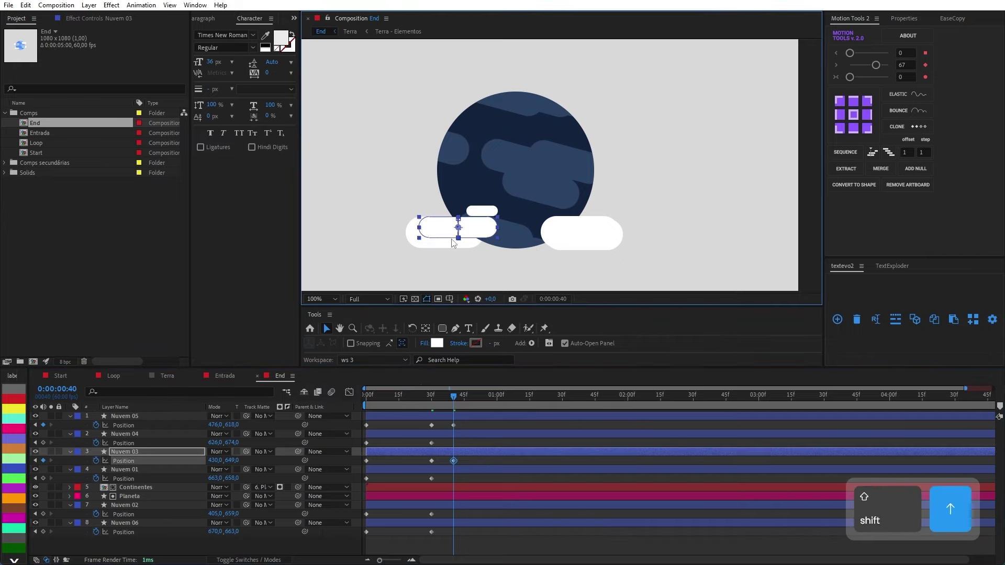
{"action": "left_click", "coordinate": [580, 241]}
{"action": "key", "text": "shift+Up"}
{"action": "key", "text": "shift+Up"}
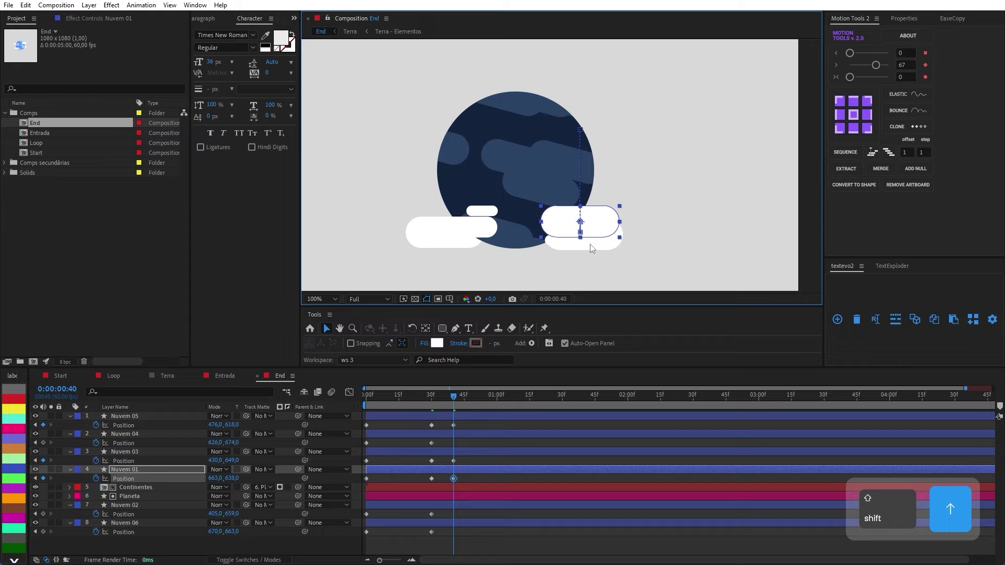
Lock the Continentes layer and raise Nuvem 02 to Y position 639 at frame 40
{"action": "left_click", "coordinate": [408, 240]}
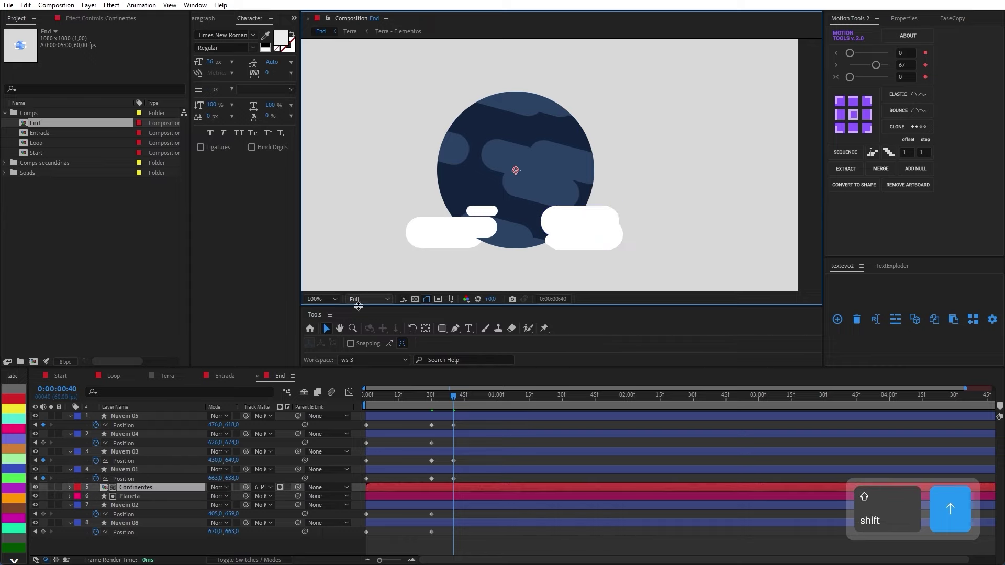
{"action": "left_click", "coordinate": [58, 487]}
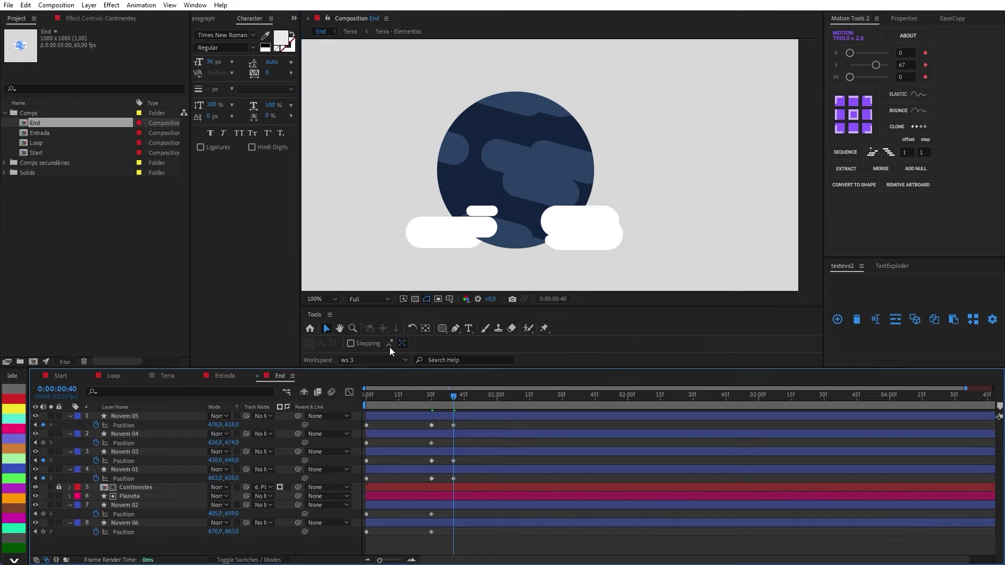
{"action": "left_click", "coordinate": [428, 236]}
{"action": "key", "text": "shift+Up"}
{"action": "key", "text": "shift+Up"}
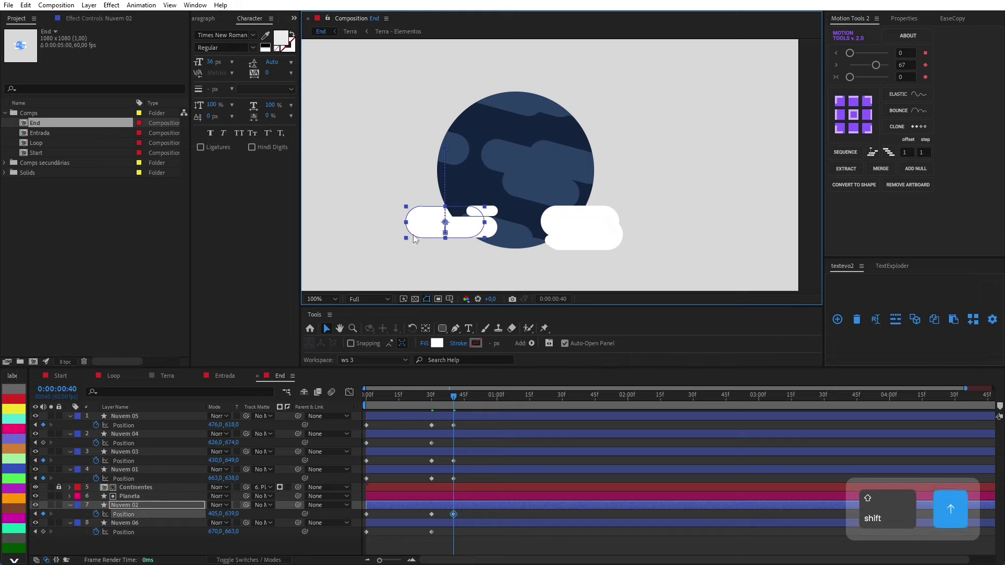
At frame 40, raise Nuvem 06 to Y position 643 and Nuvem 04 to 654
{"action": "left_click", "coordinate": [621, 246]}
{"action": "key", "text": "shift+Up"}
{"action": "key", "text": "shift+Up"}
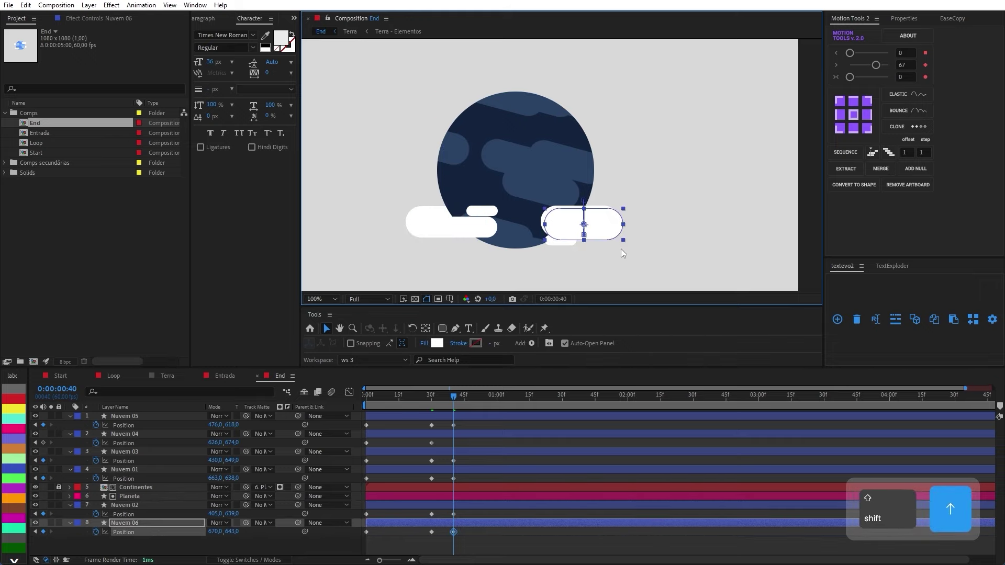
{"action": "left_click", "coordinate": [469, 434]}
{"action": "key", "text": "shift+Up"}
{"action": "key", "text": "shift+Up"}
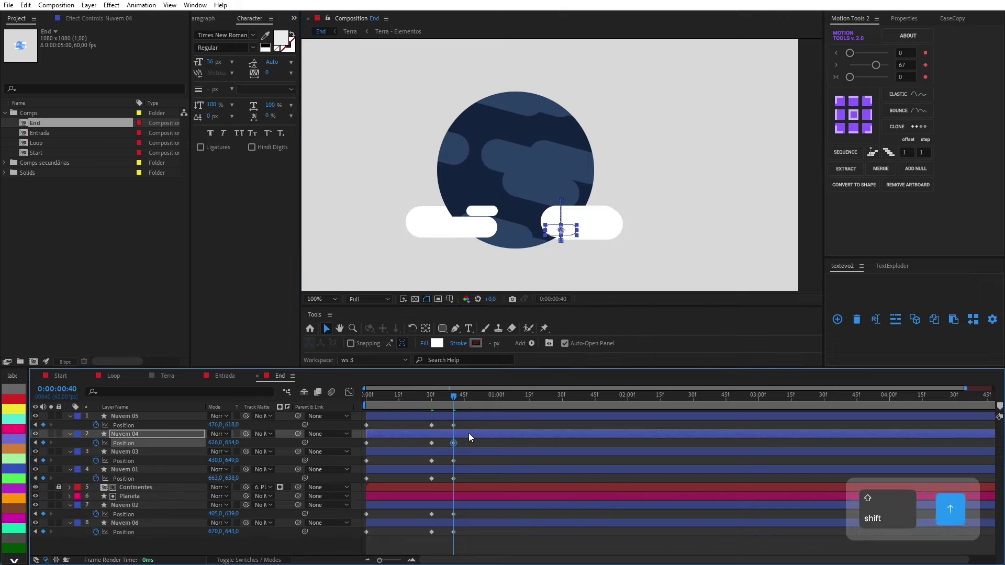
Copy the frame 30 Position keyframes of Nuvem 05, Nuvem 04 and Nuvem 03 to frame 50
{"action": "left_click", "coordinate": [469, 439]}
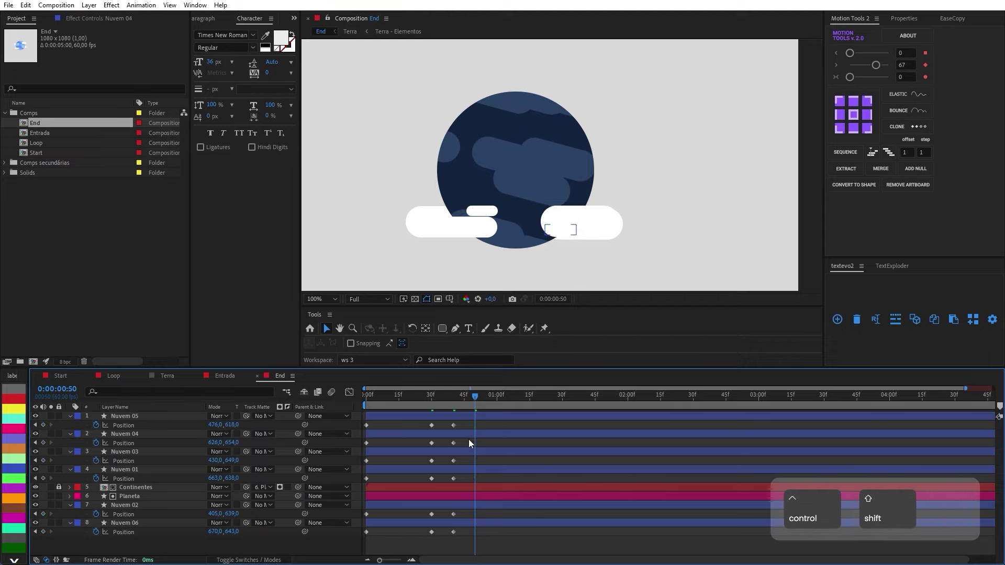
{"action": "key", "text": "ctrl+shift+Right"}
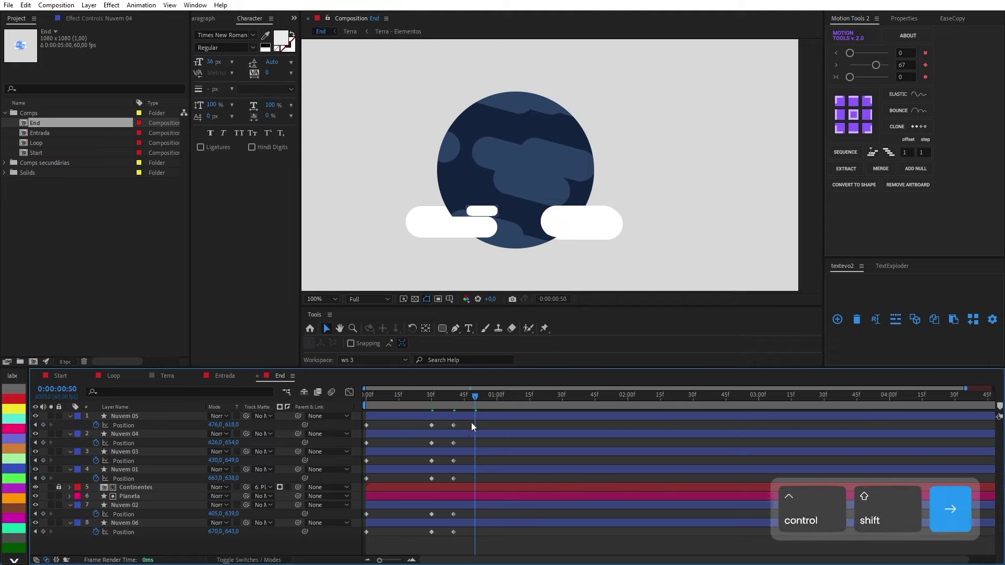
{"action": "left_click", "coordinate": [431, 425]}
{"action": "key", "text": "ctrl+c"}
{"action": "key", "text": "ctrl+v"}
{"action": "left_click", "coordinate": [431, 443]}
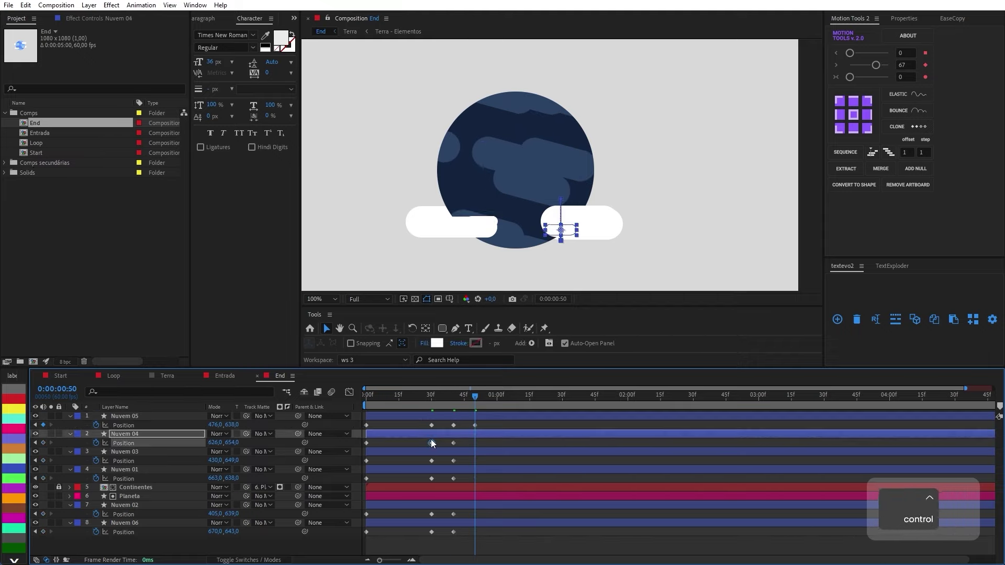
{"action": "key", "text": "ctrl+c"}
{"action": "key", "text": "ctrl+v"}
{"action": "left_click", "coordinate": [431, 460]}
{"action": "key", "text": "ctrl+c"}
{"action": "key", "text": "ctrl+v"}
Duplicate the frame 30 Position keyframes of Nuvem 01, Nuvem 02 and Nuvem 06 at frame 50
{"action": "left_click", "coordinate": [431, 478]}
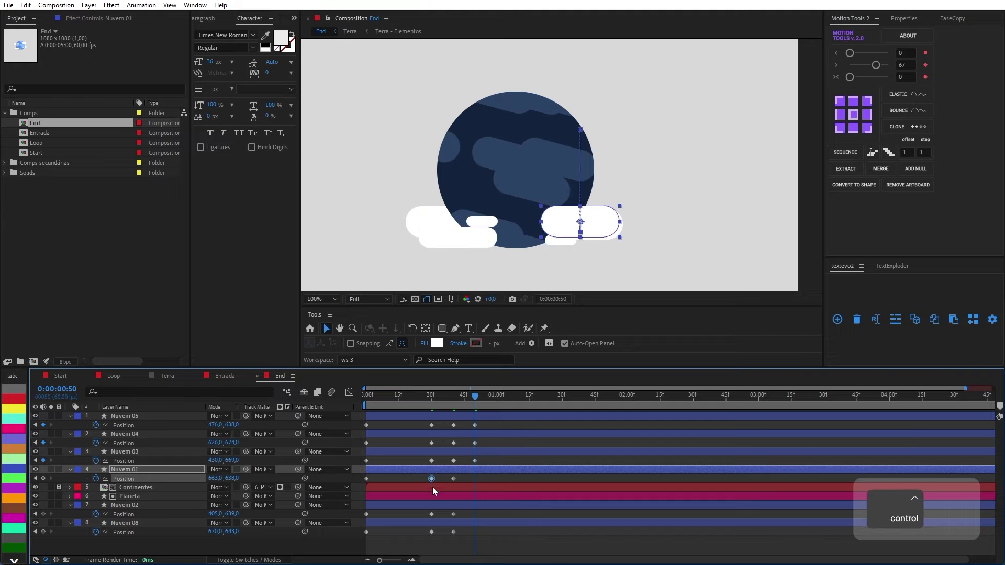
{"action": "key", "text": "ctrl+c"}
{"action": "key", "text": "ctrl+v"}
{"action": "left_click", "coordinate": [432, 514]}
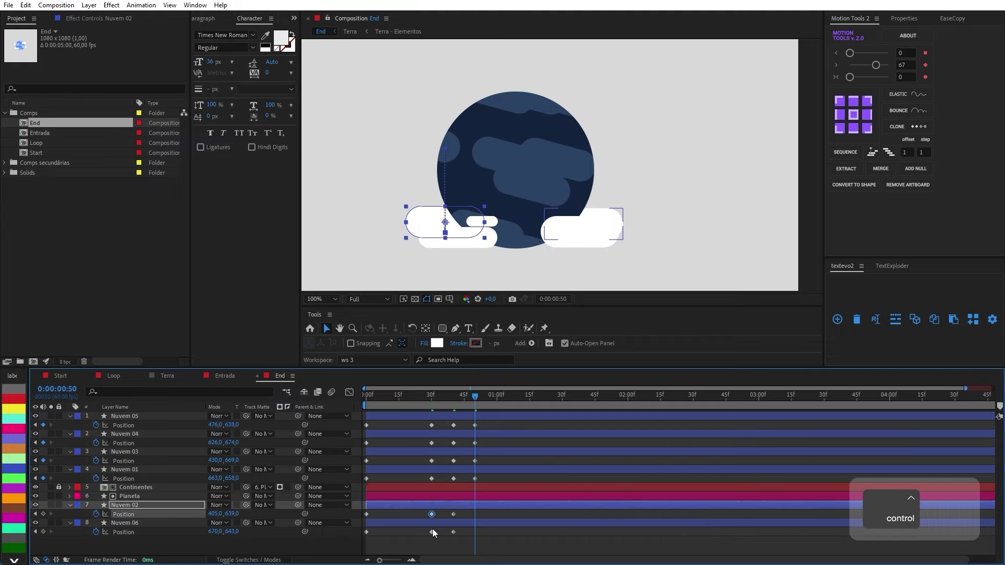
{"action": "key", "text": "ctrl+c"}
{"action": "key", "text": "ctrl+v"}
{"action": "left_click", "coordinate": [432, 532]}
{"action": "key", "text": "ctrl+c"}
{"action": "key", "text": "ctrl+v"}
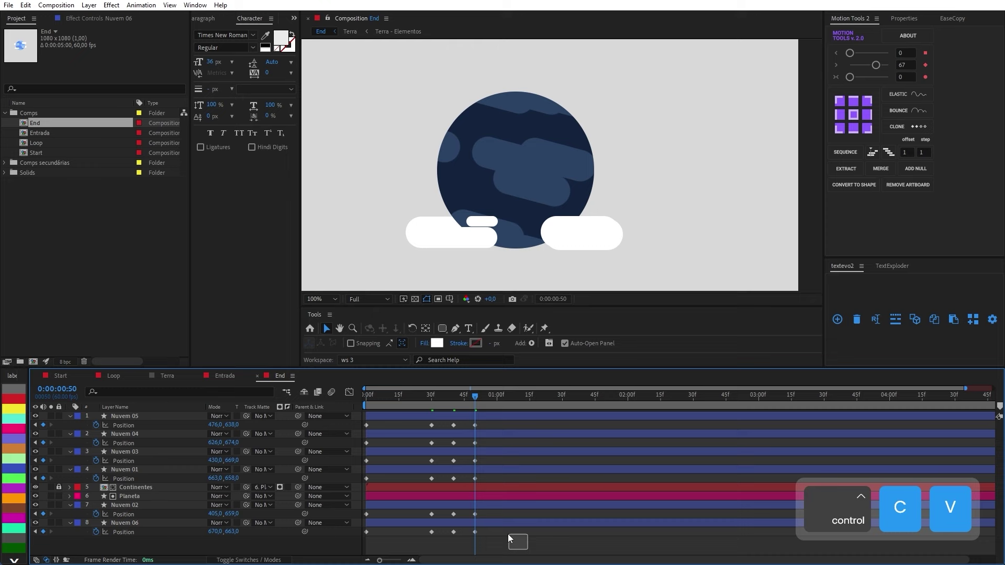
Apply Easy Ease to all the clouds' Position keyframes and lengthen their speed handles in the Graph Editor
{"action": "left_click_drag", "start_coordinate": [508, 533], "coordinate": [360, 409]}
{"action": "key", "text": "F9"}
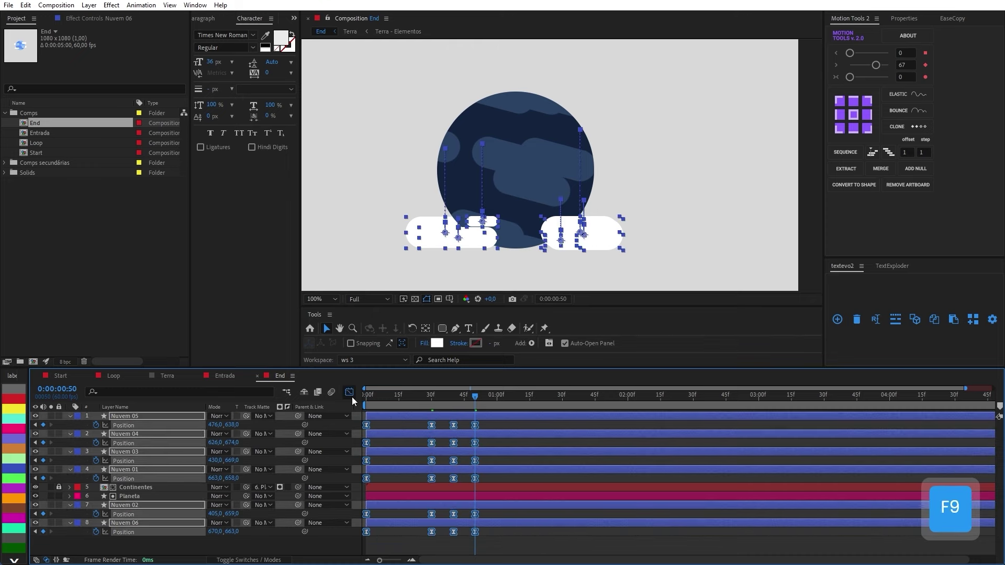
{"action": "left_click", "coordinate": [349, 392]}
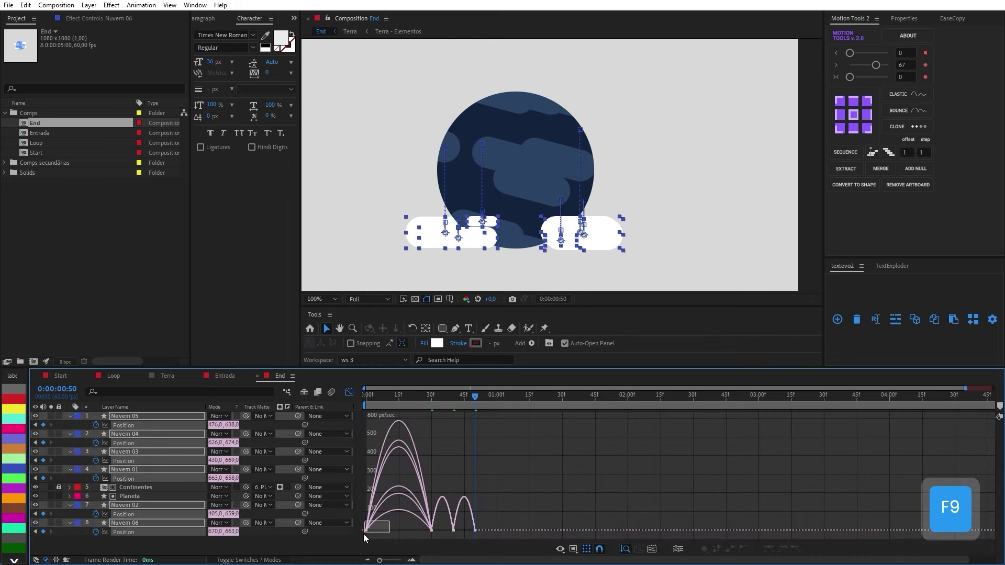
{"action": "left_click_drag", "start_coordinate": [364, 535], "coordinate": [362, 535]}
{"action": "left_click_drag", "start_coordinate": [490, 520], "coordinate": [354, 539]}
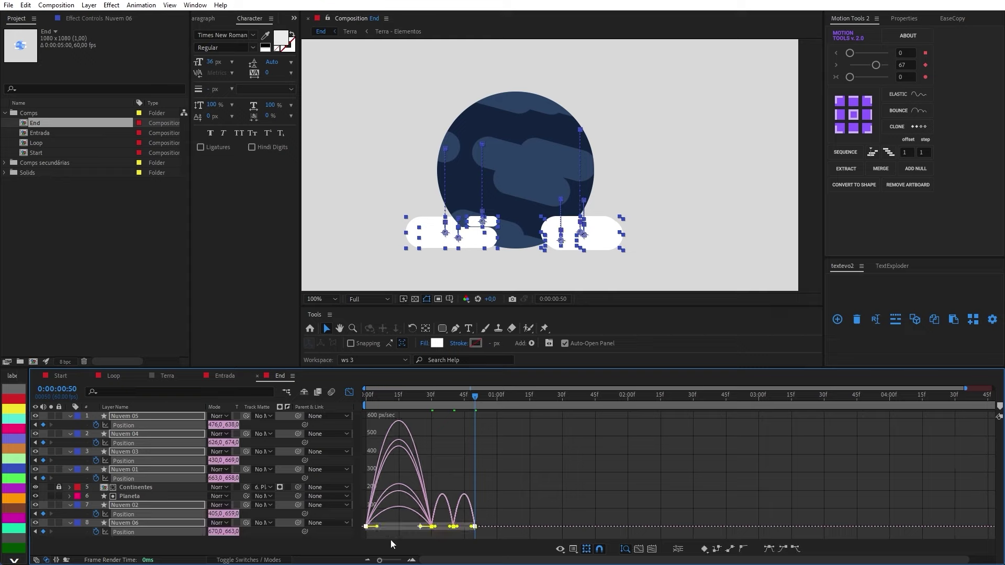
{"action": "key", "text": "shift"}
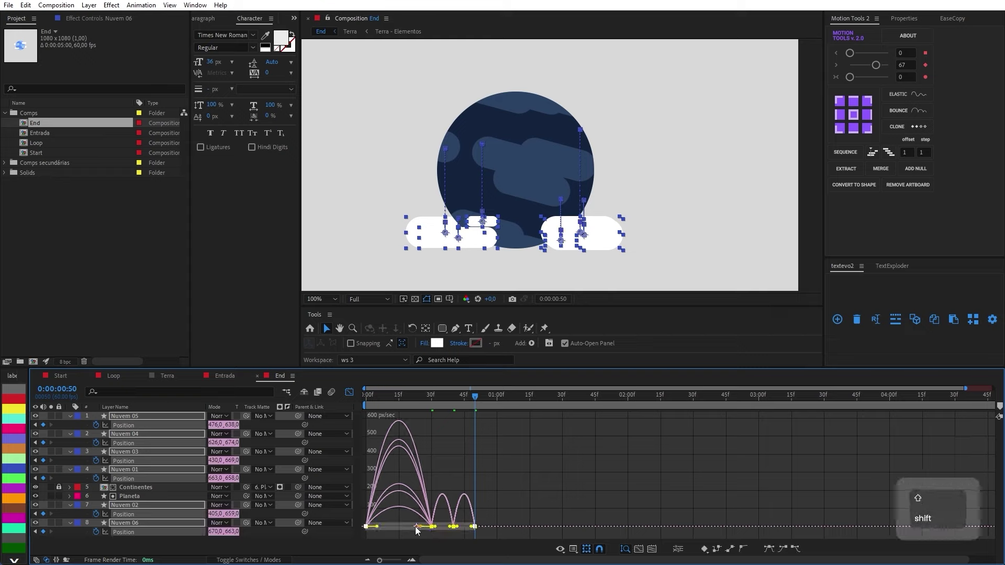
{"action": "left_click_drag", "start_coordinate": [421, 529], "coordinate": [384, 529]}
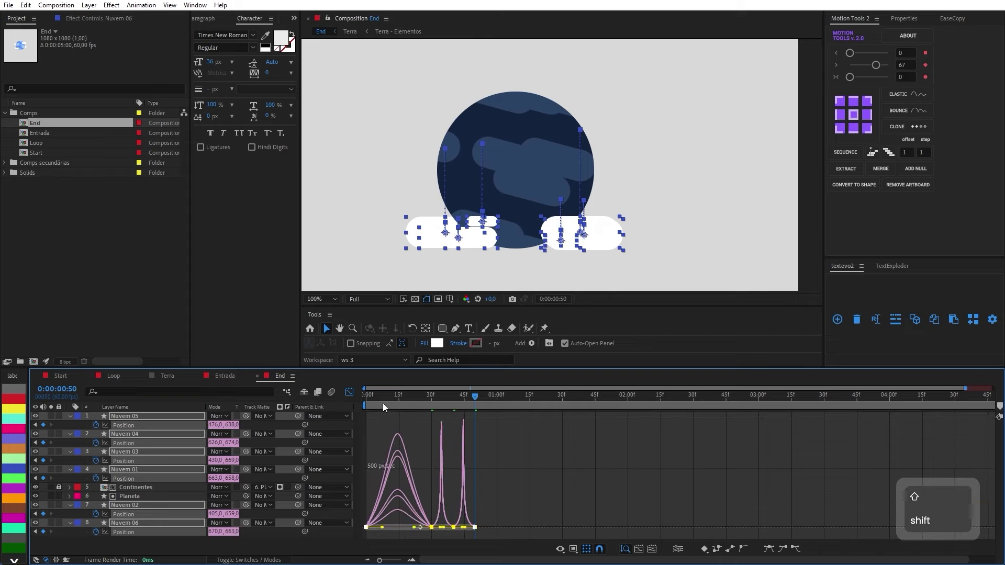
Play back the eased cloud fall from the start of the End composition
{"action": "left_click_drag", "start_coordinate": [376, 397], "coordinate": [422, 397]}
{"action": "key", "text": "space"}
{"action": "left_click", "coordinate": [387, 398]}
Reshape the speed handles of the clouds' frame 30 keyframes so the fall accelerates into a sharp impact
{"action": "scroll", "coordinate": [427, 492], "scroll_direction": "up", "scroll_amount": 3}
{"action": "left_click", "coordinate": [439, 499]}
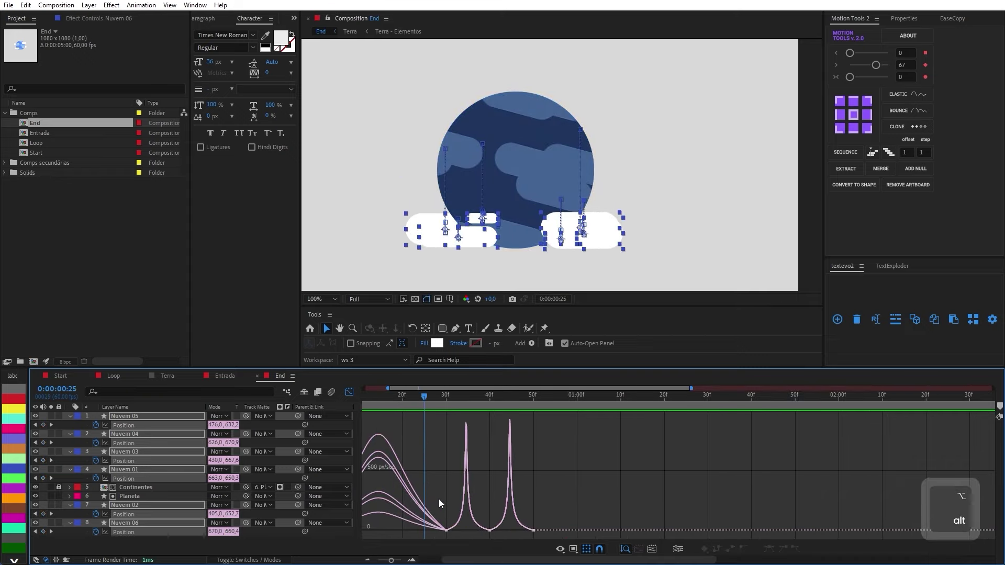
{"action": "left_click_drag", "start_coordinate": [460, 533], "coordinate": [458, 533]}
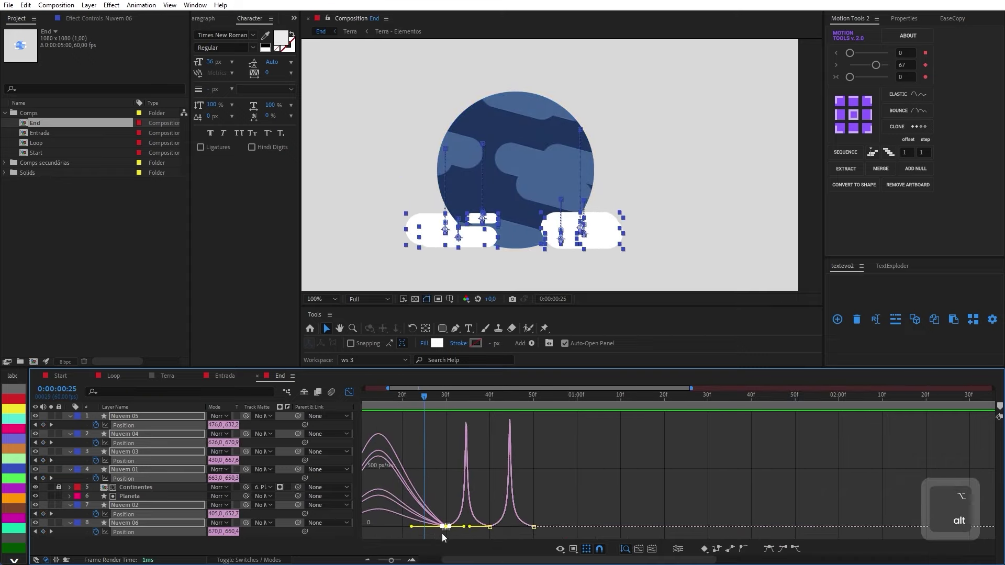
{"action": "left_click", "coordinate": [417, 522]}
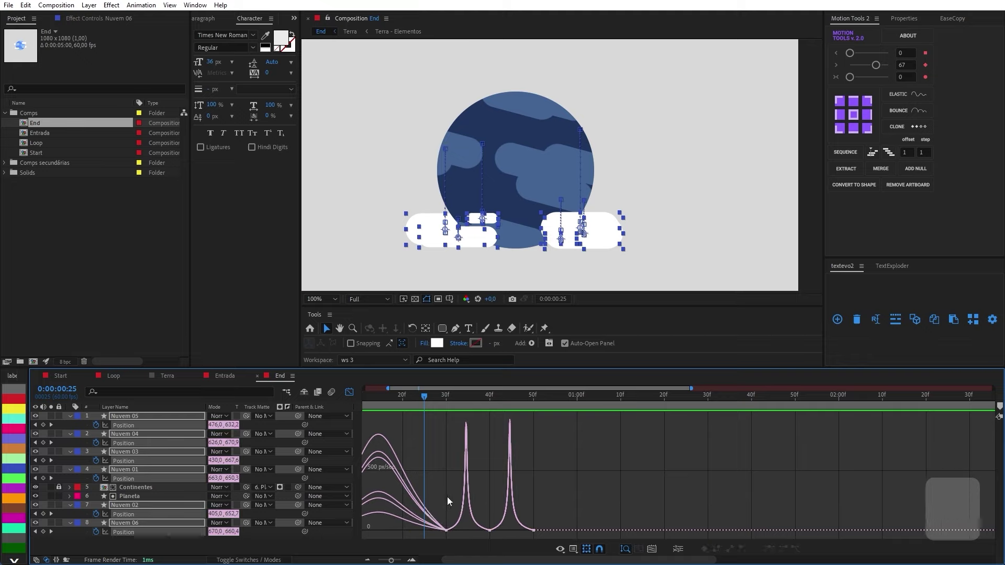
{"action": "scroll", "coordinate": [447, 497], "scroll_direction": "down", "scroll_amount": 3}
{"action": "left_click_drag", "start_coordinate": [429, 501], "coordinate": [447, 538]}
{"action": "scroll", "coordinate": [437, 536], "scroll_direction": "up", "scroll_amount": 3}
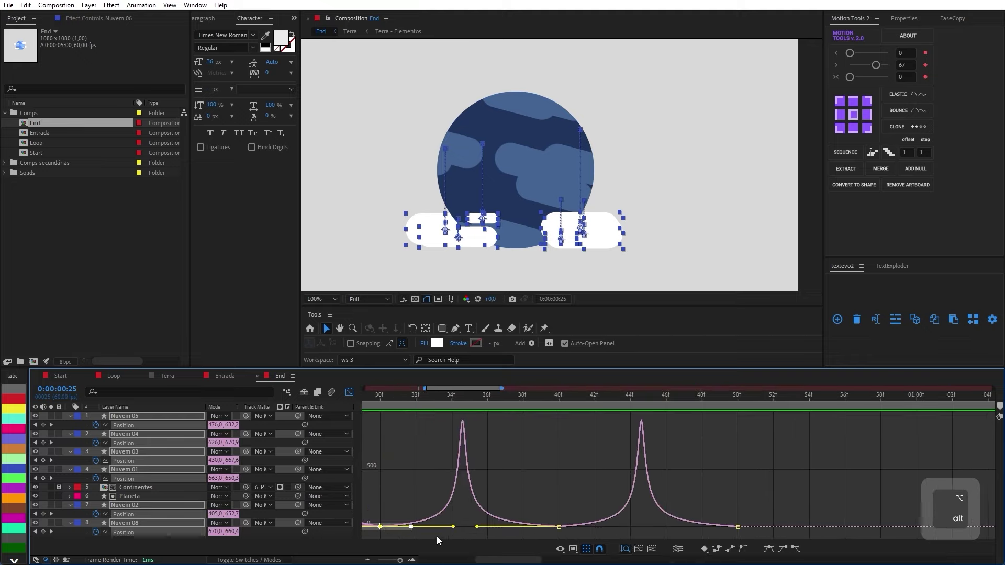
{"action": "scroll", "coordinate": [436, 536], "scroll_direction": "down", "scroll_amount": 2}
{"action": "left_click", "coordinate": [418, 504]}
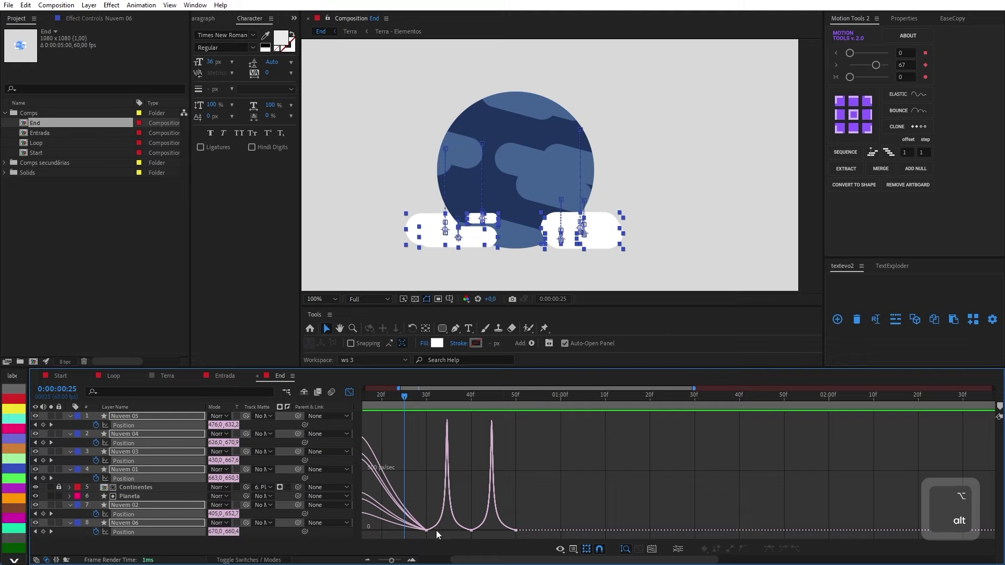
{"action": "mouse_move", "coordinate": [436, 530]}
{"action": "left_mouse_down"}
{"action": "mouse_move", "coordinate": [403, 535]}
{"action": "mouse_move", "coordinate": [439, 529]}
{"action": "mouse_move", "coordinate": [427, 529]}
{"action": "left_mouse_up"}
Shorten the incoming speed handles of the clouds' frame 50 keyframes so the bounce lands quickly
{"action": "left_click_drag", "start_coordinate": [409, 397], "coordinate": [502, 418]}
{"action": "left_click_drag", "start_coordinate": [533, 498], "coordinate": [516, 526]}
{"action": "key", "text": "shift"}
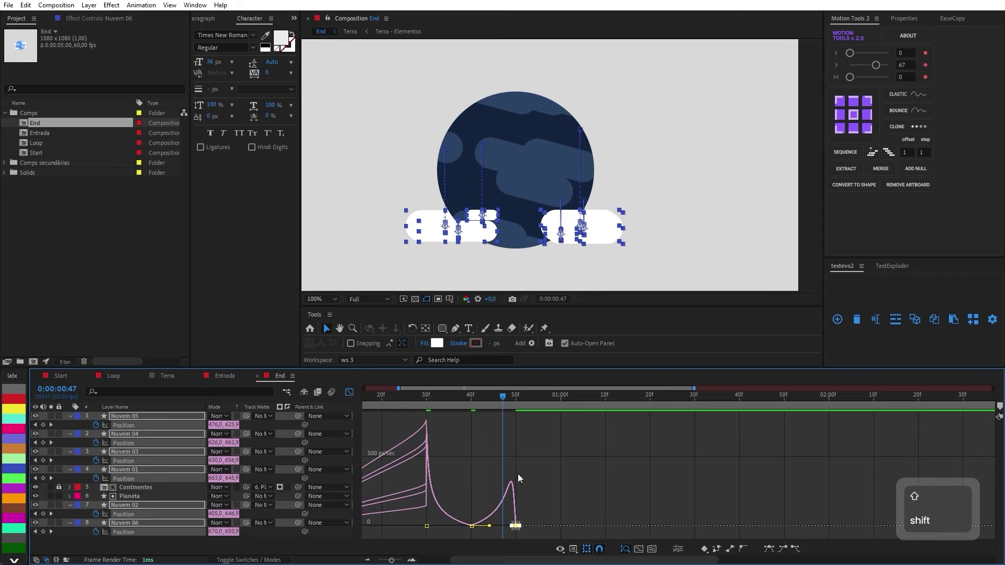
Adjust the speed handles of the clouds' first keyframes so the fall starts slowly and builds up speed
{"action": "left_click", "coordinate": [538, 471]}
{"action": "scroll", "coordinate": [538, 471], "scroll_direction": "down", "scroll_amount": 5, "text": "alt"}
{"action": "left_click_drag", "start_coordinate": [419, 395], "coordinate": [368, 399]}
{"action": "left_click_drag", "start_coordinate": [384, 503], "coordinate": [387, 527]}
Play back the fall and bounce from the first frame and return from the Graph Editor to the layer bars
{"action": "left_click_drag", "start_coordinate": [368, 398], "coordinate": [361, 402]}
{"action": "key", "text": "space"}
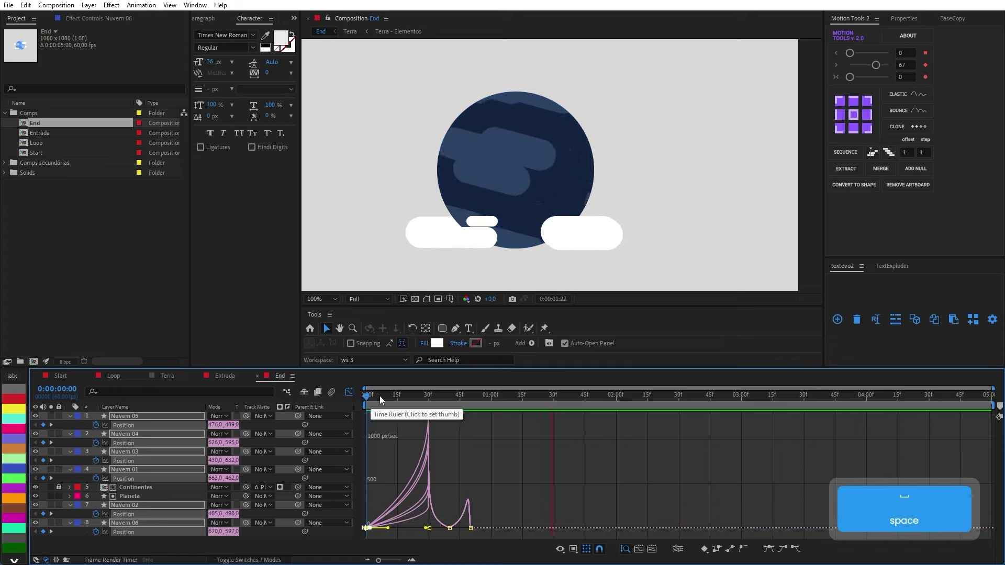
{"action": "left_click", "coordinate": [372, 398]}
{"action": "key", "text": "shift+F3"}
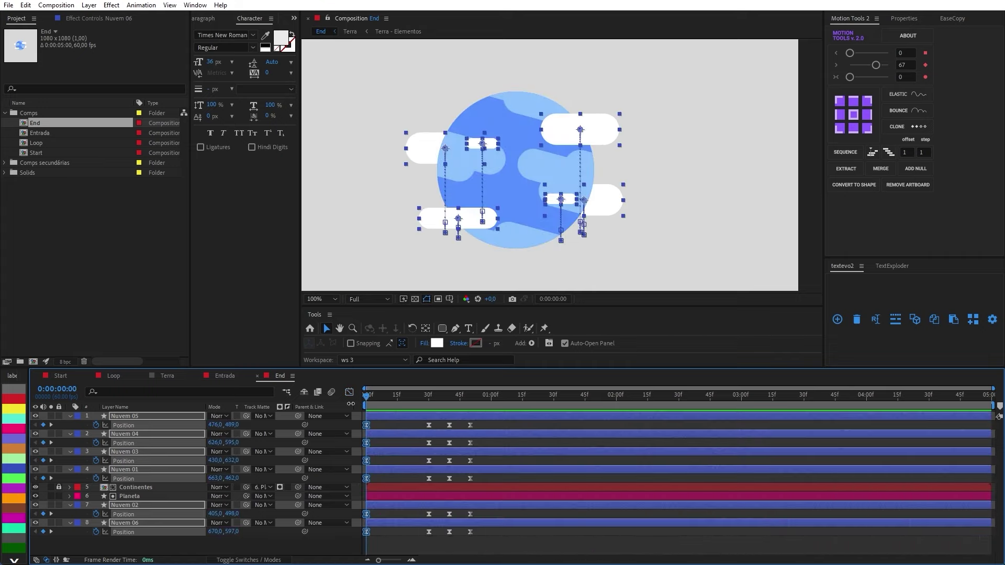
{"action": "key", "text": "space"}
{"action": "left_click", "coordinate": [373, 395]}
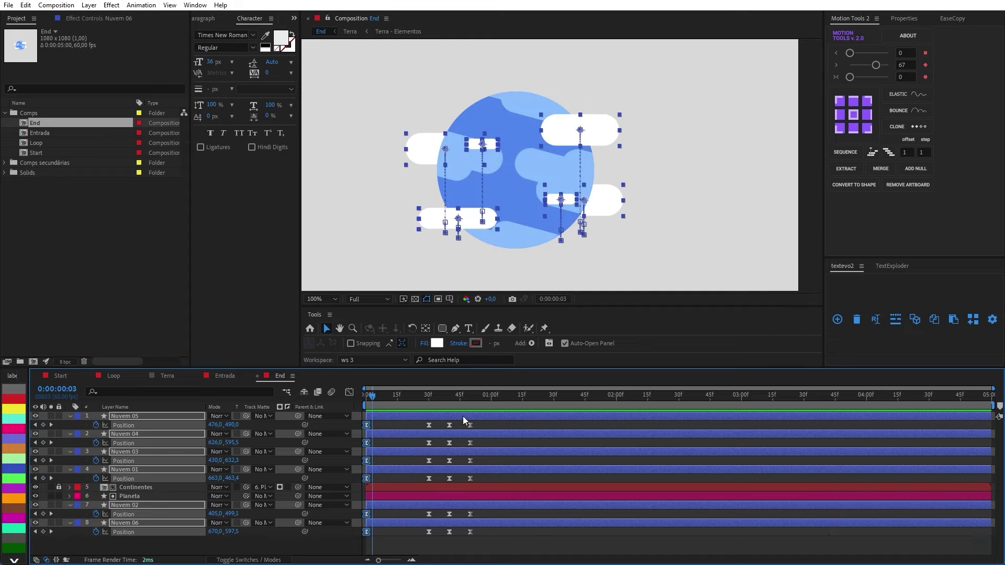
Shift all Position keyframes of Nuvem 05 and Nuvem 04 two frames later
{"action": "left_click", "coordinate": [415, 422]}
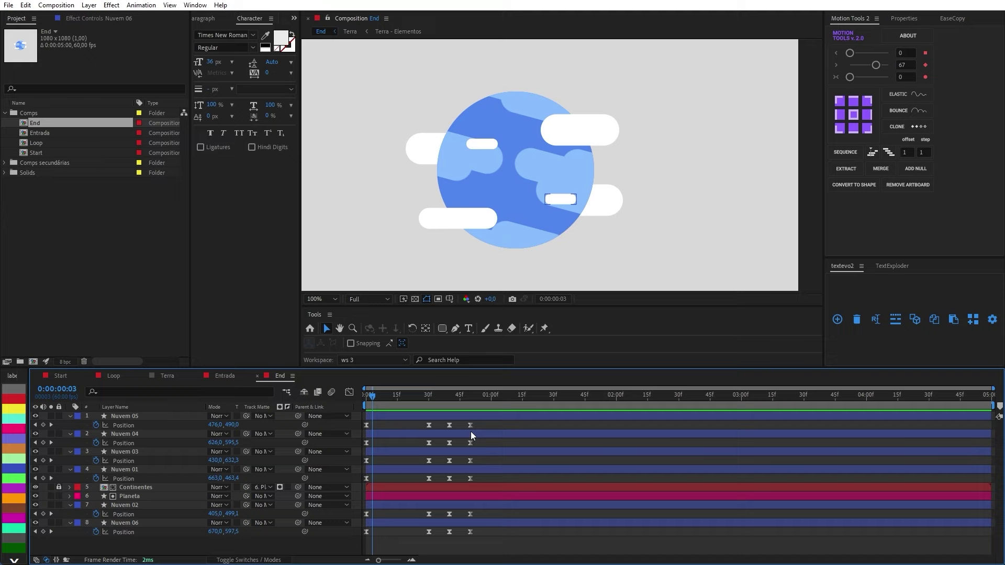
{"action": "left_click_drag", "start_coordinate": [487, 422], "coordinate": [349, 446]}
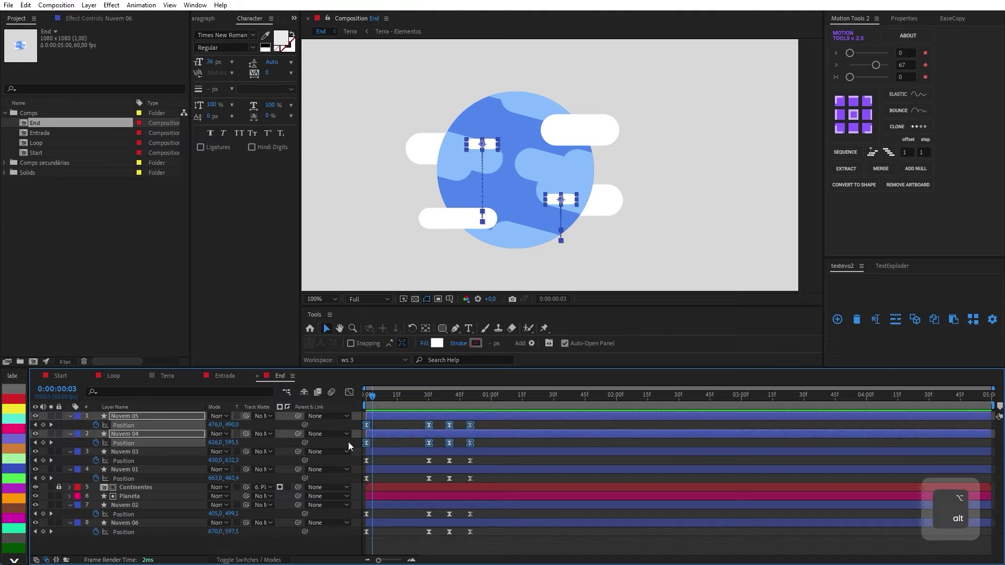
{"action": "key", "text": "alt+Right"}
{"action": "key", "text": "alt+Right"}
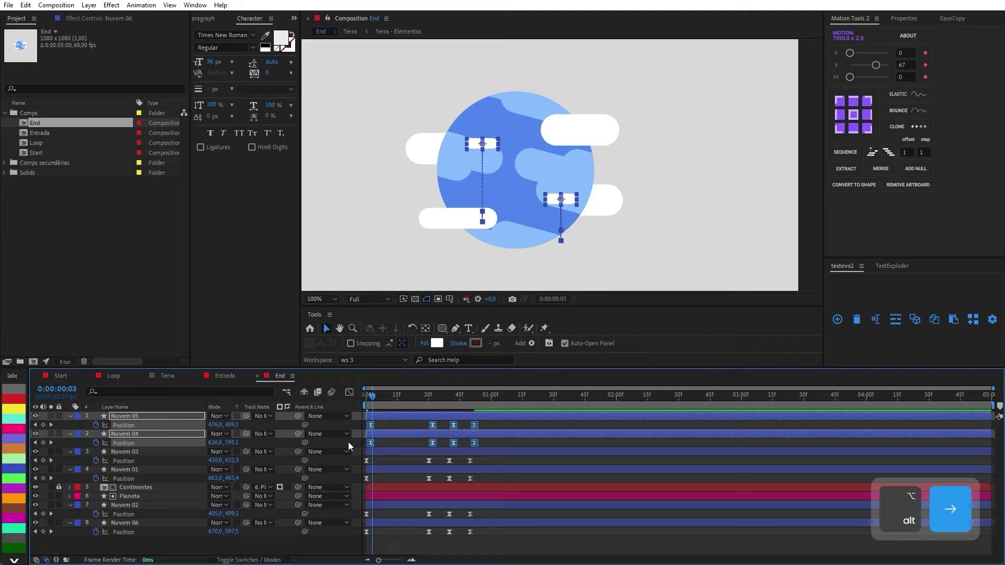
Delay the Position keyframes of Nuvem 05 by two more frames and those of Nuvem 02 by three frames
{"action": "left_click_drag", "start_coordinate": [483, 421], "coordinate": [367, 429]}
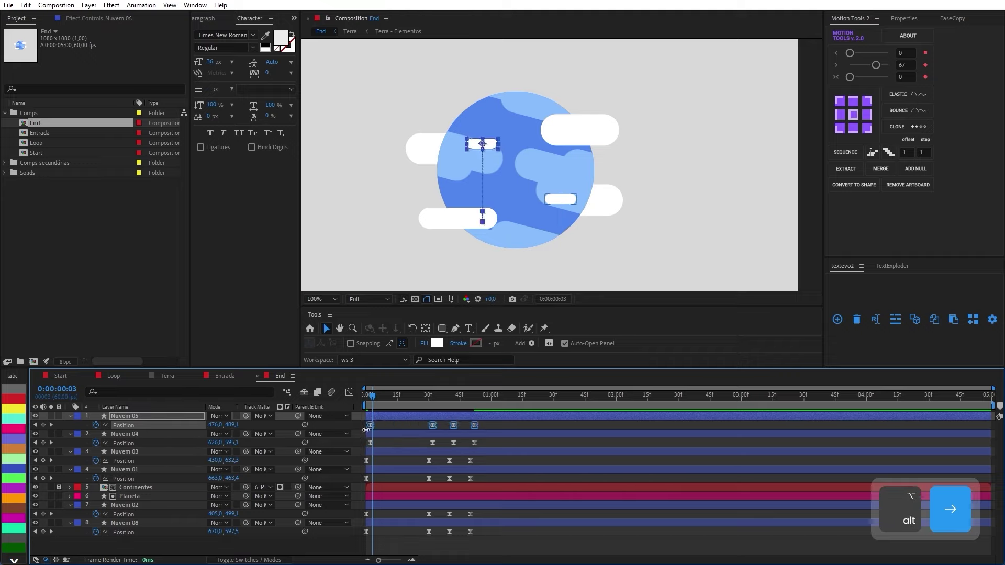
{"action": "key", "text": "alt+Right"}
{"action": "left_click_drag", "start_coordinate": [482, 511], "coordinate": [360, 522]}
{"action": "key", "text": "alt+Right"}
{"action": "key", "text": "alt+Right"}
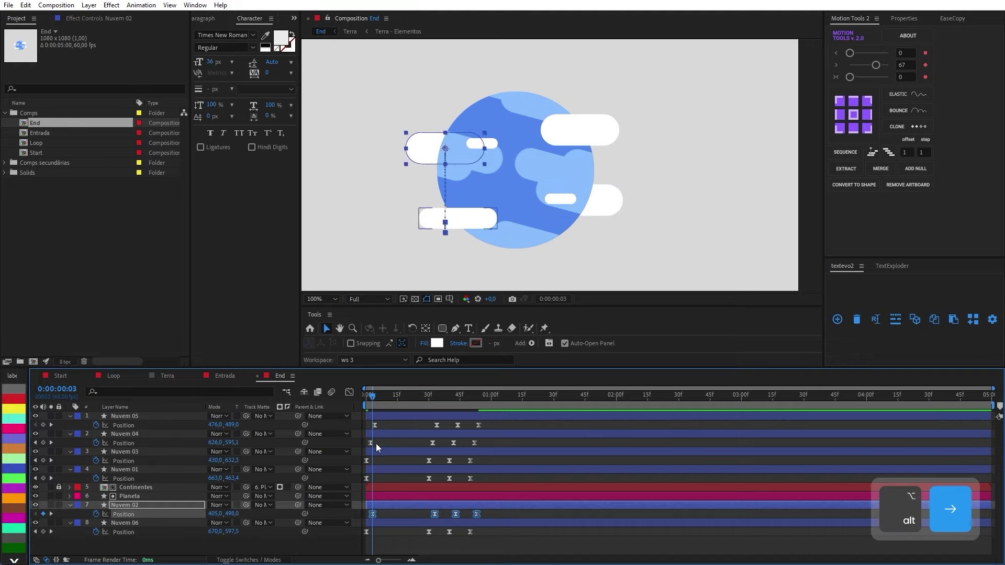
Play back the End composition from the beginning to check the staggered cloud fall
{"action": "left_click_drag", "start_coordinate": [372, 402], "coordinate": [356, 400]}
{"action": "key", "text": "space"}
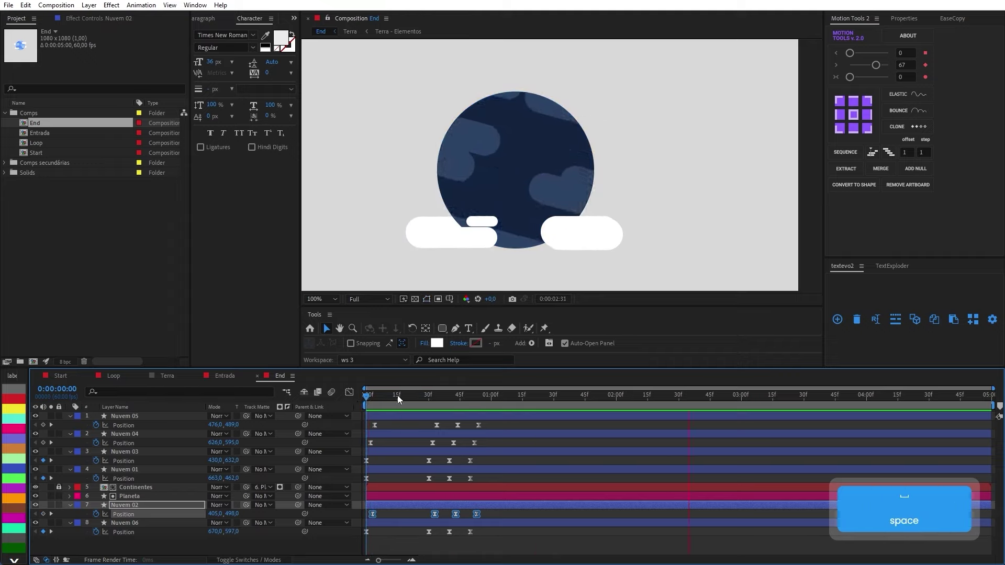
{"action": "left_click_drag", "start_coordinate": [397, 399], "coordinate": [363, 388]}
{"action": "key", "text": "space"}
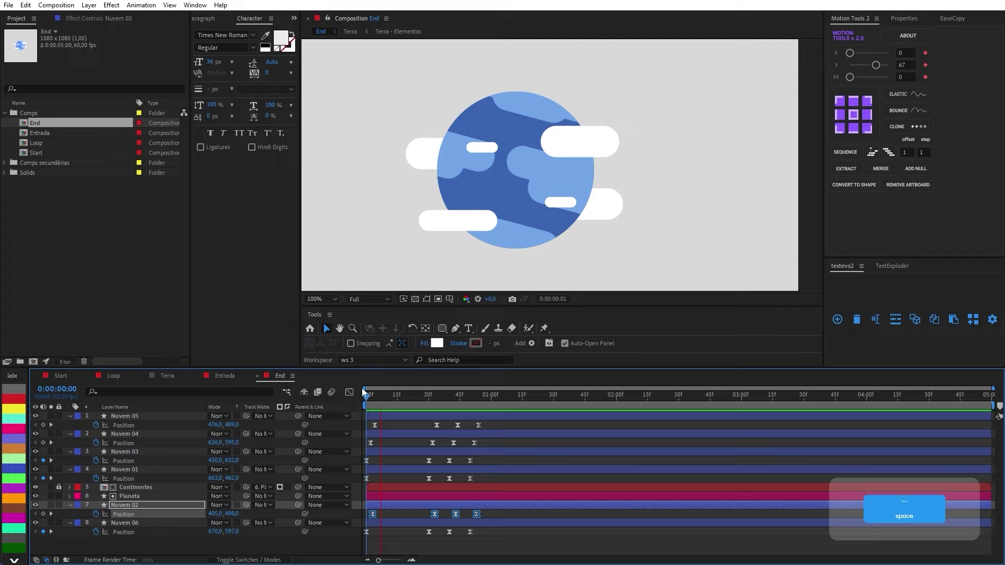
{"action": "left_click", "coordinate": [381, 392]}
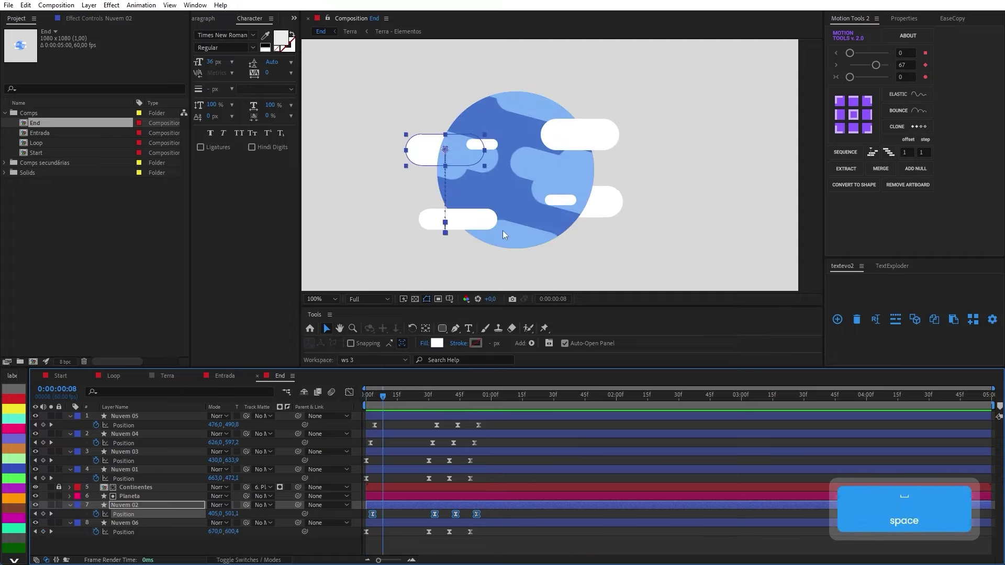
{"action": "scroll", "coordinate": [503, 230], "scroll_direction": "down", "scroll_amount": 2}
{"action": "scroll", "coordinate": [503, 218], "scroll_direction": "up", "scroll_amount": 2}
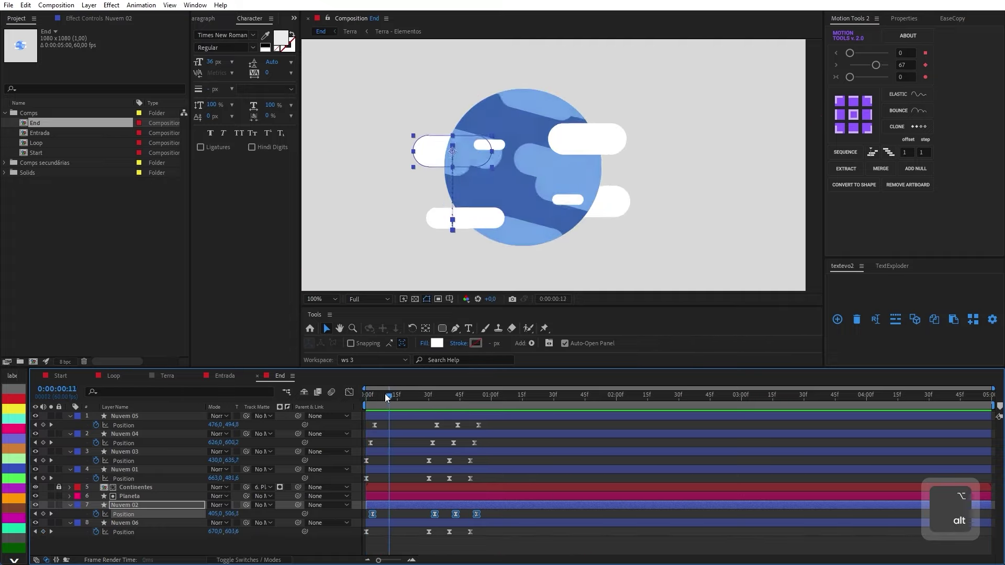
{"action": "key", "text": "space"}
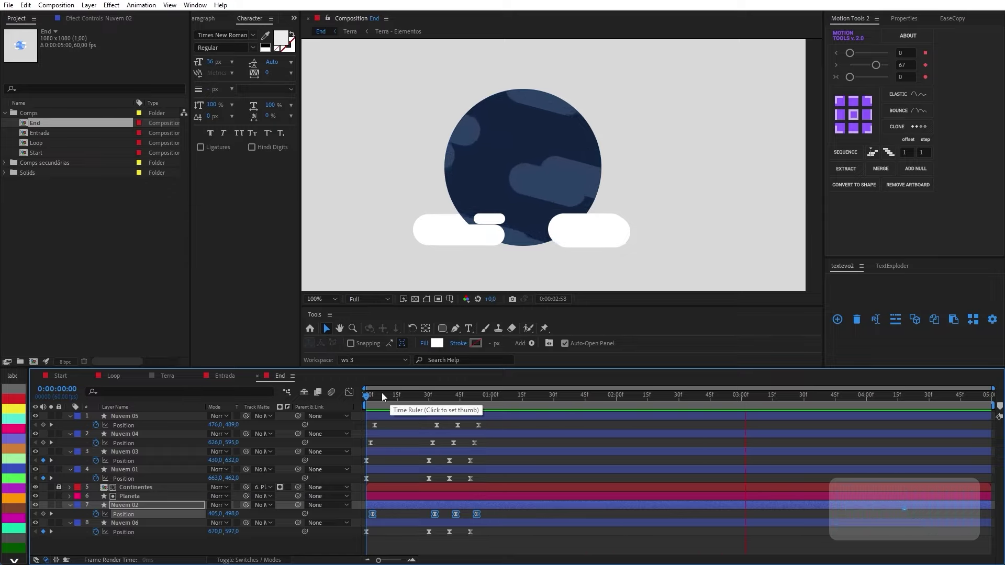
{"action": "key", "text": "space"}
{"action": "key", "text": "space"}
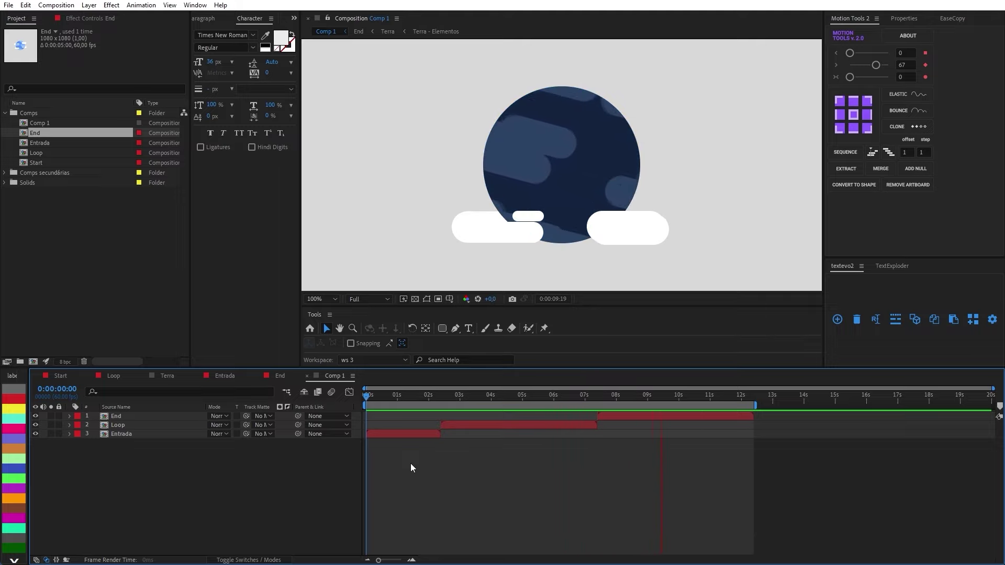
Give the Entrada layer in Comp 1 an aqua label colour
{"action": "left_click", "coordinate": [156, 427]}
{"action": "left_click", "coordinate": [152, 433]}
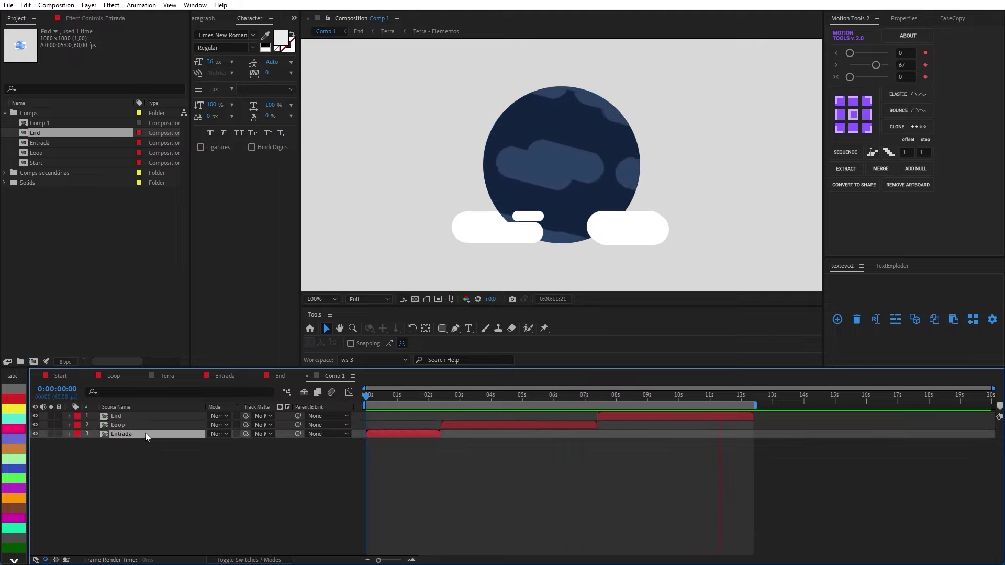
{"action": "left_click", "coordinate": [12, 419]}
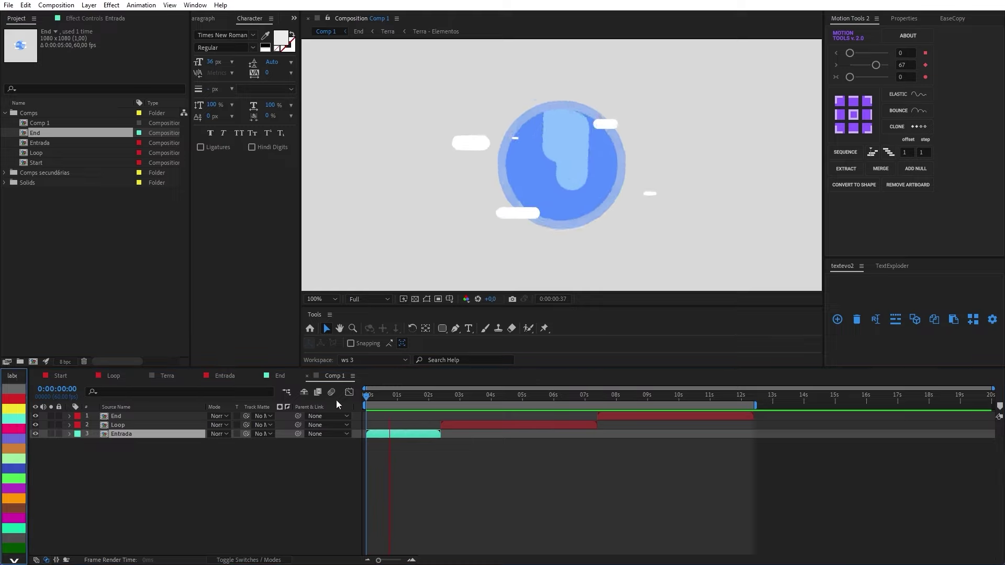
End the Comp 1 work area where the Entrada layer finishes, at 0:00:02:23, and play that section
{"action": "left_click", "coordinate": [441, 398], "text": "shift"}
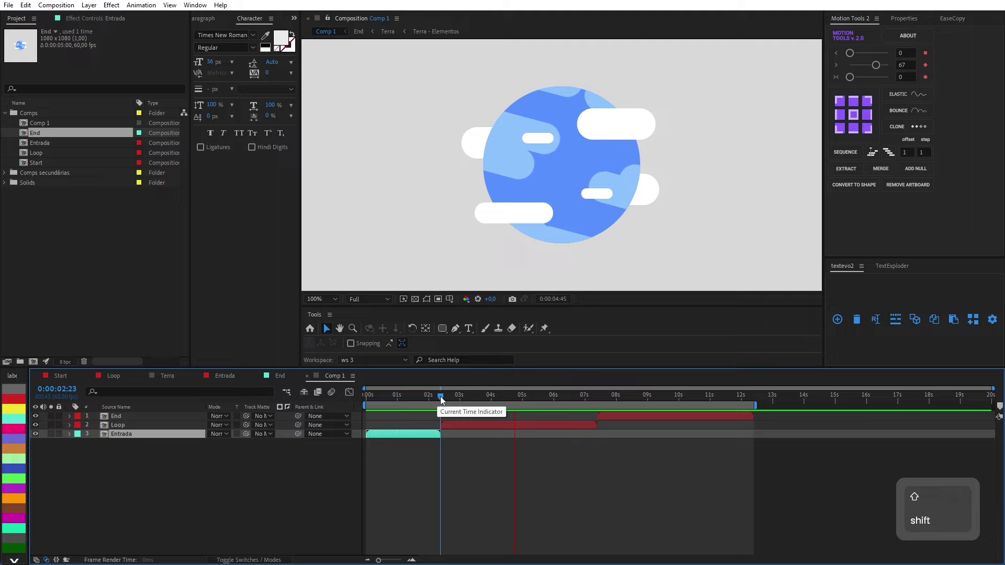
{"action": "key", "text": "n"}
{"action": "key", "text": "space"}
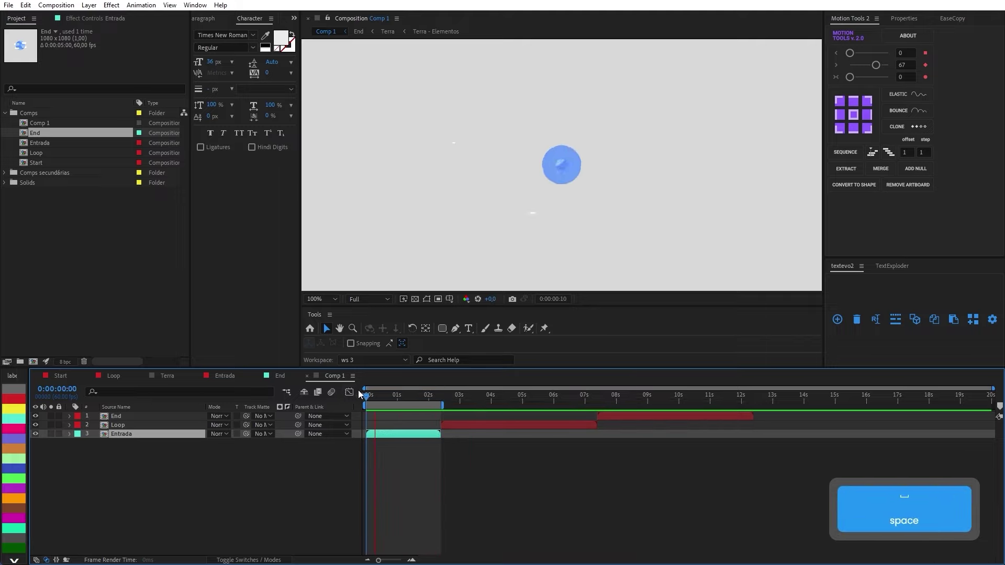
Shift the Comp 1 work area to cover the Loop layer, starting at 0:00:02:23, and play that section
{"action": "key", "text": "space"}
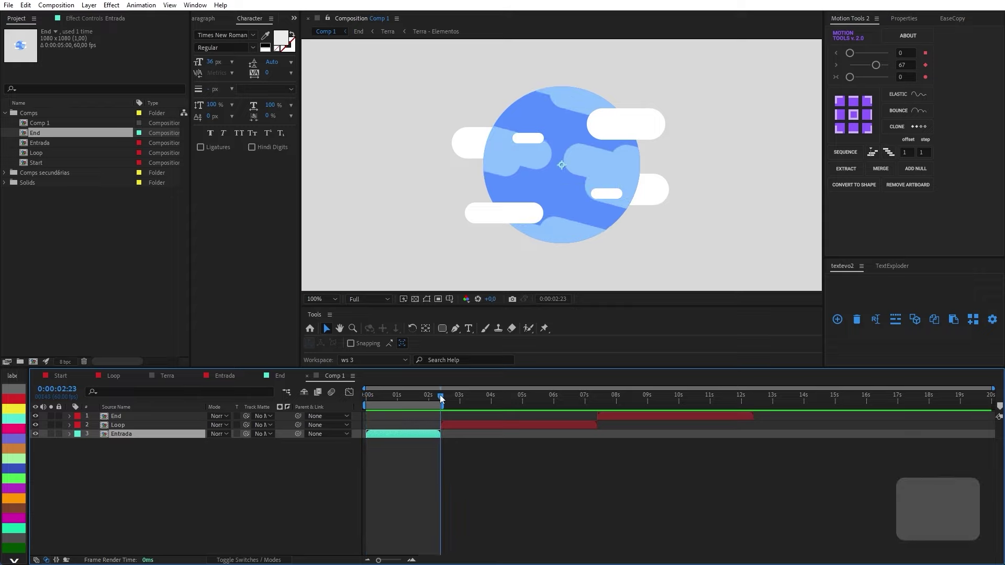
{"action": "key", "text": "shift"}
{"action": "left_click_drag", "start_coordinate": [361, 407], "coordinate": [592, 427]}
{"action": "key", "text": "space"}
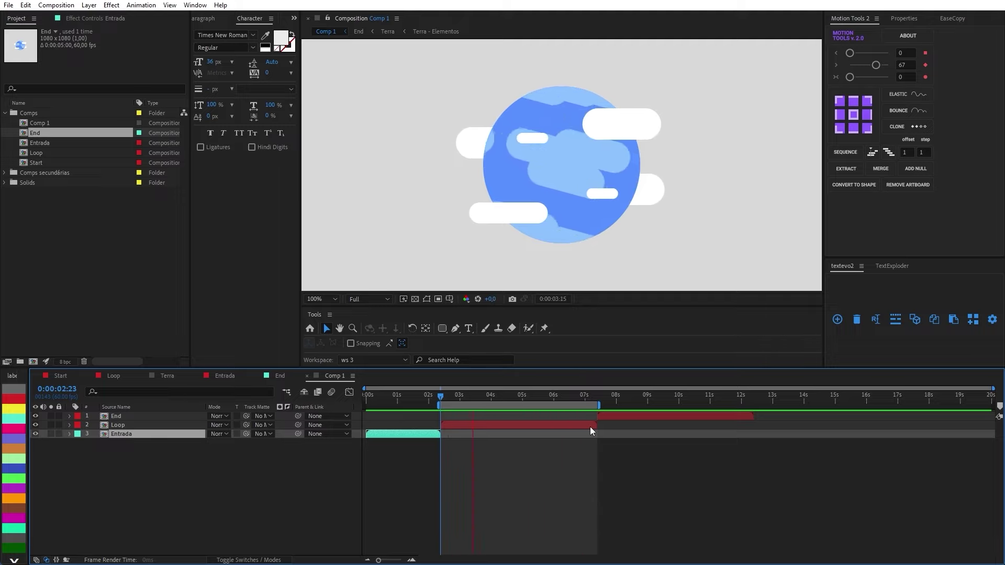
Shift the Comp 1 work area to span the End layer, starting at 0:00:07:23, and play that section
{"action": "left_click_drag", "start_coordinate": [586, 399], "coordinate": [595, 418]}
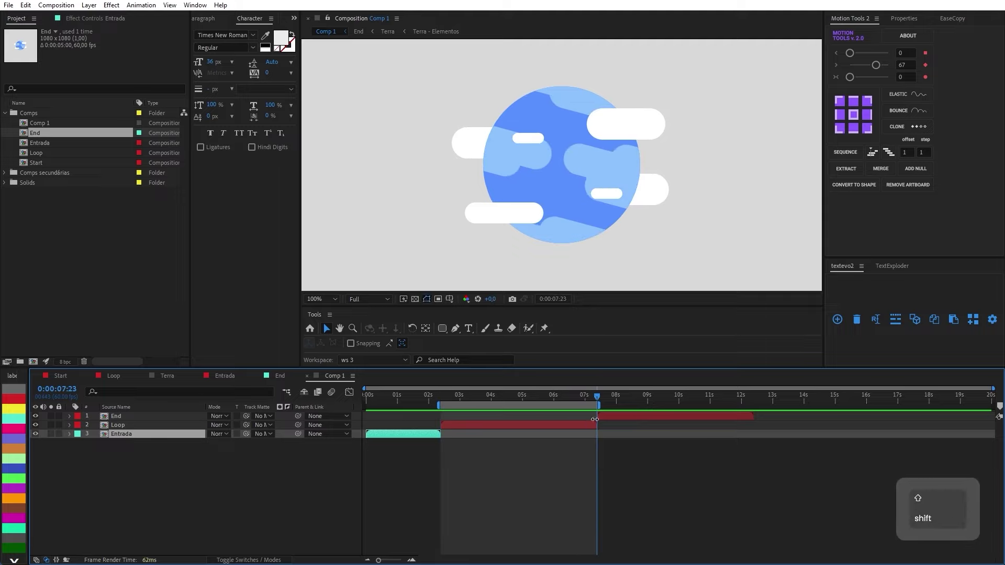
{"action": "left_click_drag", "start_coordinate": [438, 412], "coordinate": [755, 406]}
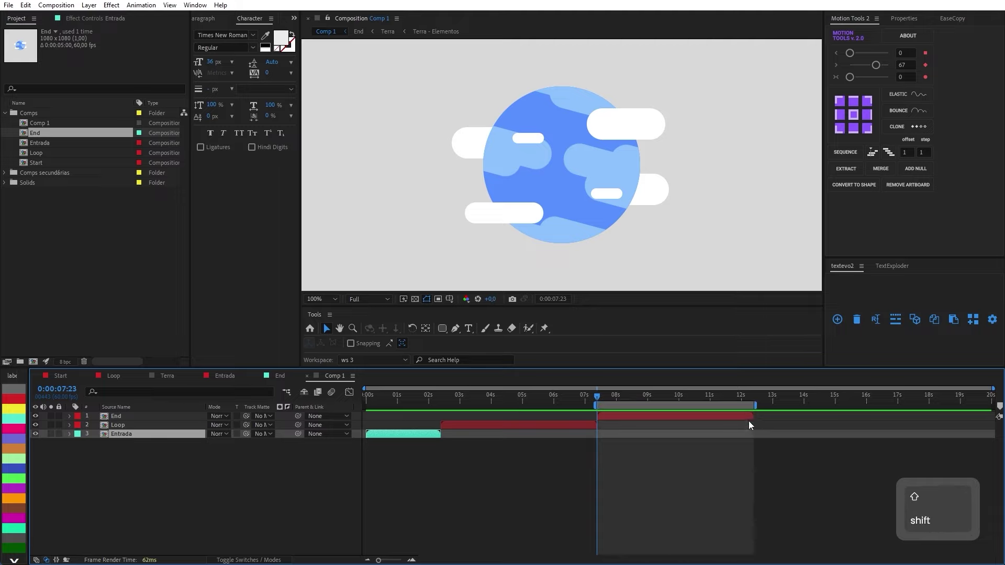
{"action": "key", "text": "space"}
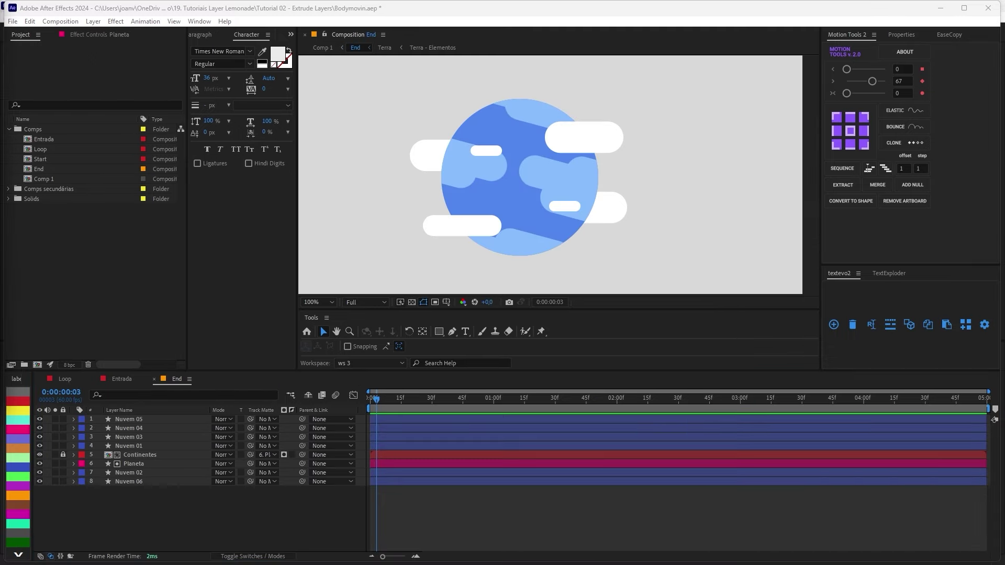
Play back the End composition from 0:00:00:00 to check the planet's darkening
{"action": "left_click_drag", "start_coordinate": [372, 400], "coordinate": [366, 408]}
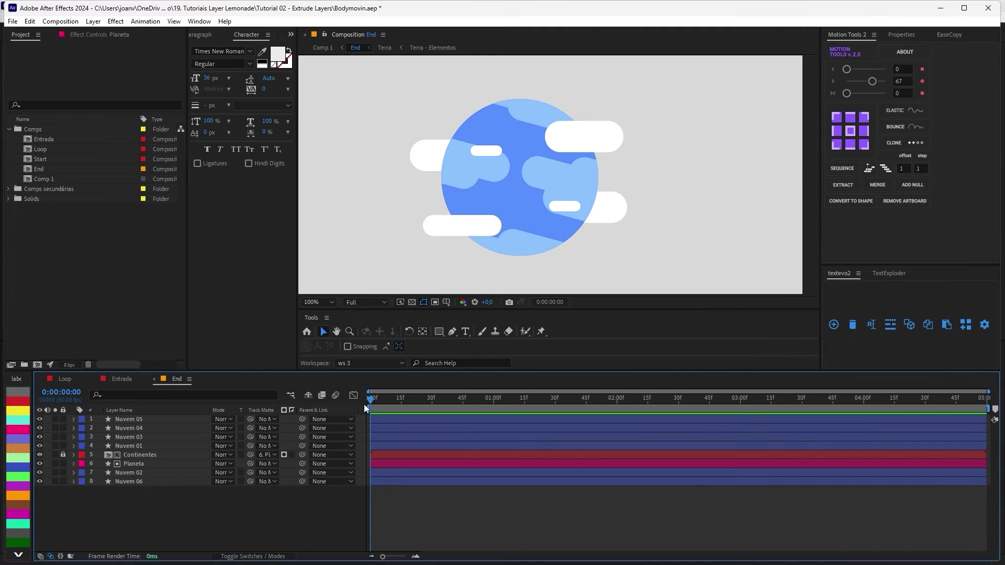
{"action": "key", "text": "space"}
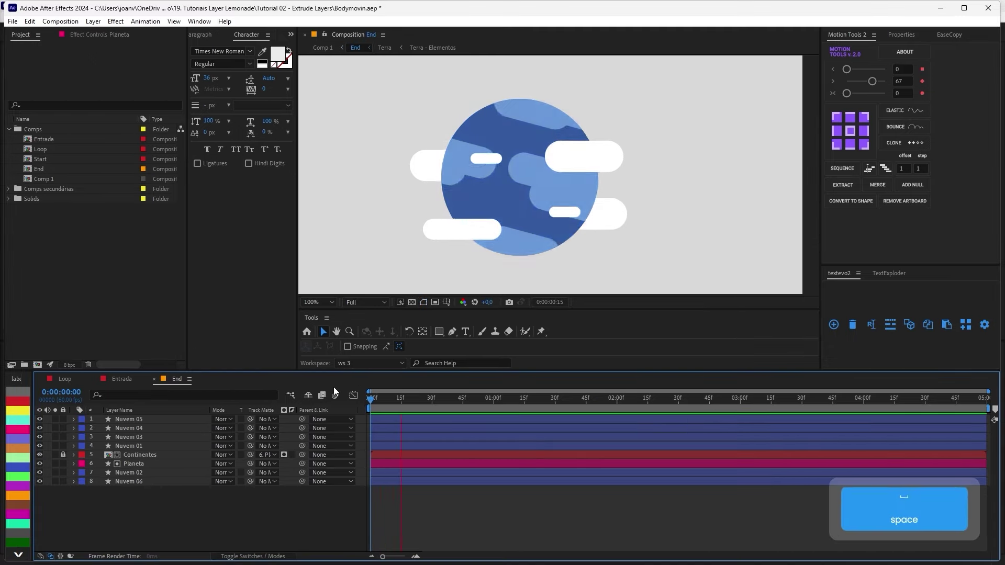
{"action": "key", "text": "space"}
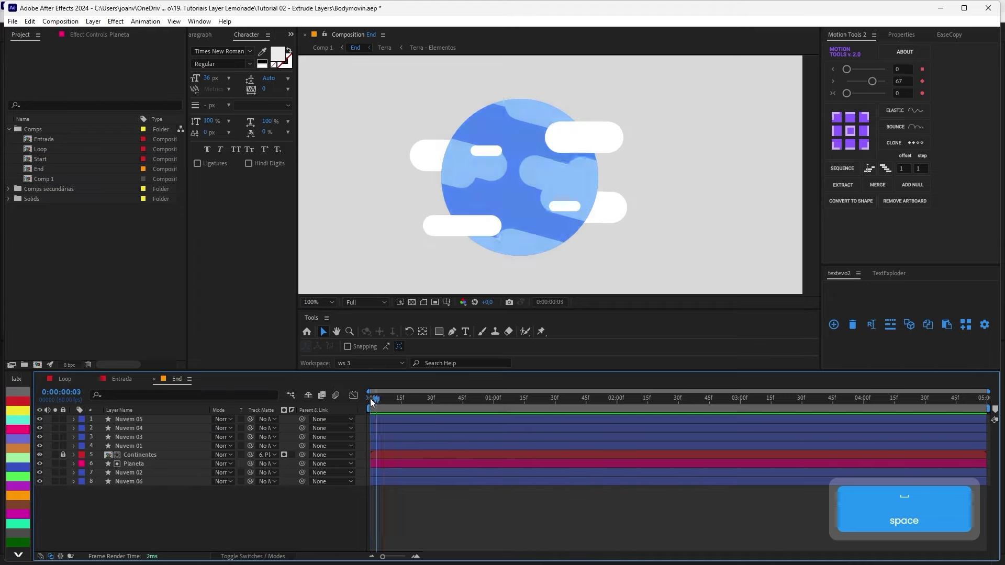
Toggle the Planeta layer's visibility off and on in End to check its effect as the track matte
{"action": "left_click", "coordinate": [153, 461]}
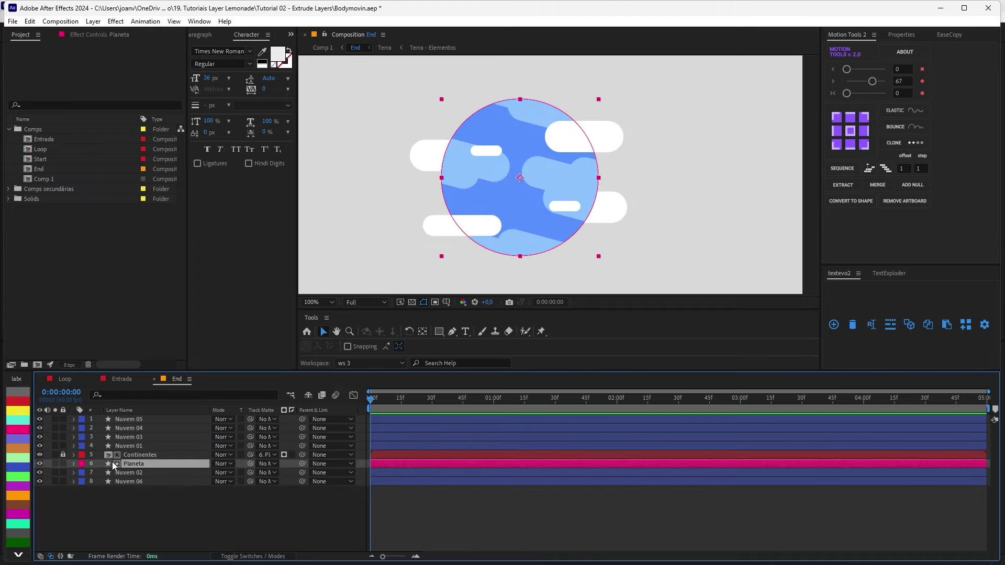
{"action": "left_click", "coordinate": [40, 463]}
{"action": "left_click", "coordinate": [39, 463]}
{"action": "left_click", "coordinate": [40, 463]}
{"action": "left_click", "coordinate": [39, 463]}
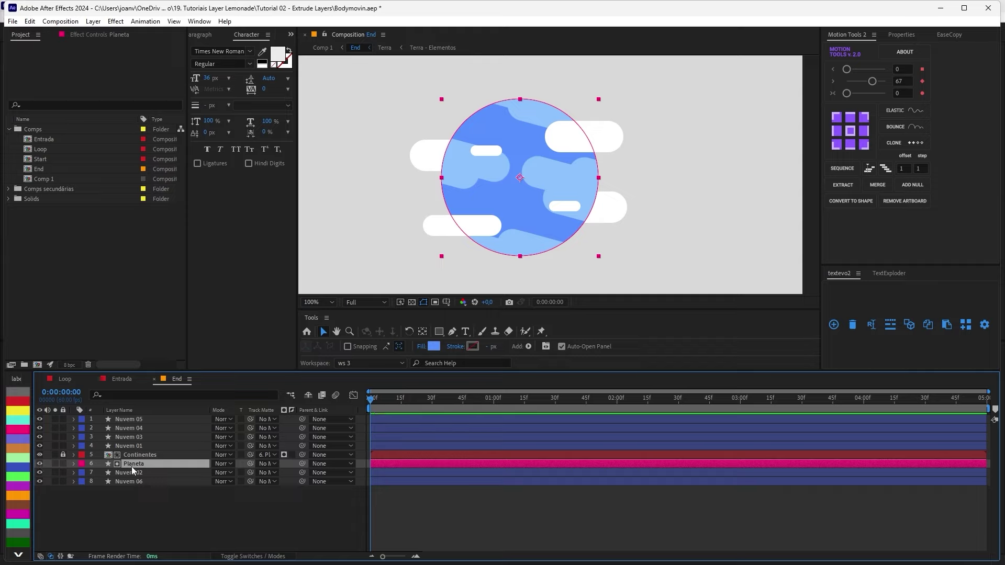
Duplicate the Planeta layer in End and place the copy directly below the original, named Planeta
{"action": "key", "text": "ctrl"}
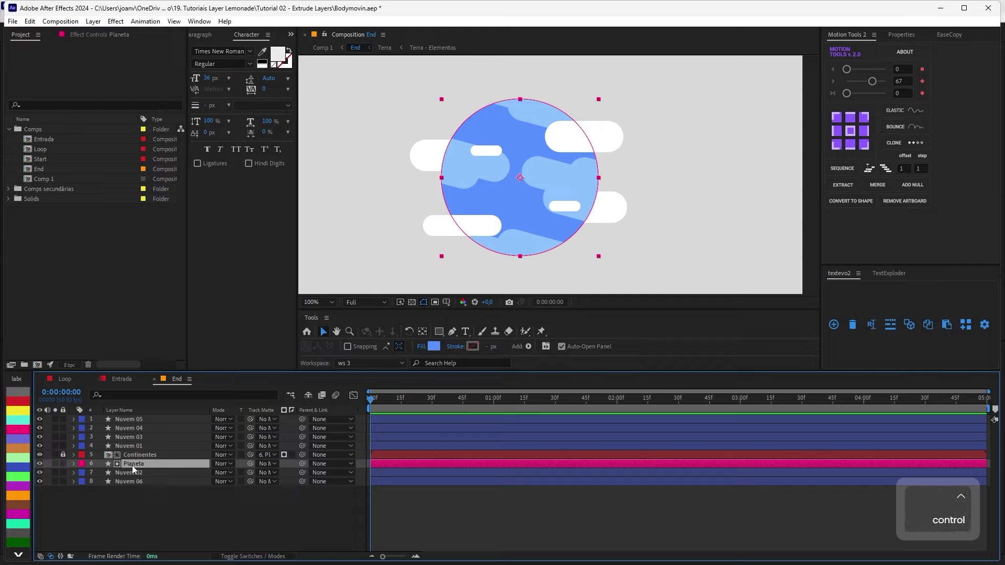
{"action": "key", "text": "ctrl+d"}
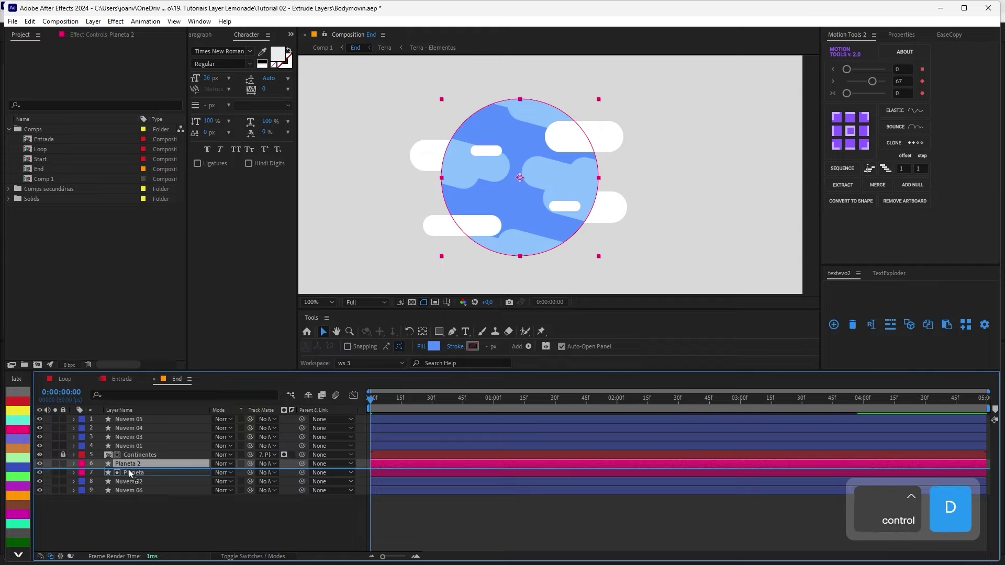
{"action": "left_click_drag", "start_coordinate": [129, 470], "coordinate": [128, 475]}
Rename the matte layer above the Planeta copy in End as Mask and hide it
{"action": "left_click", "coordinate": [137, 464]}
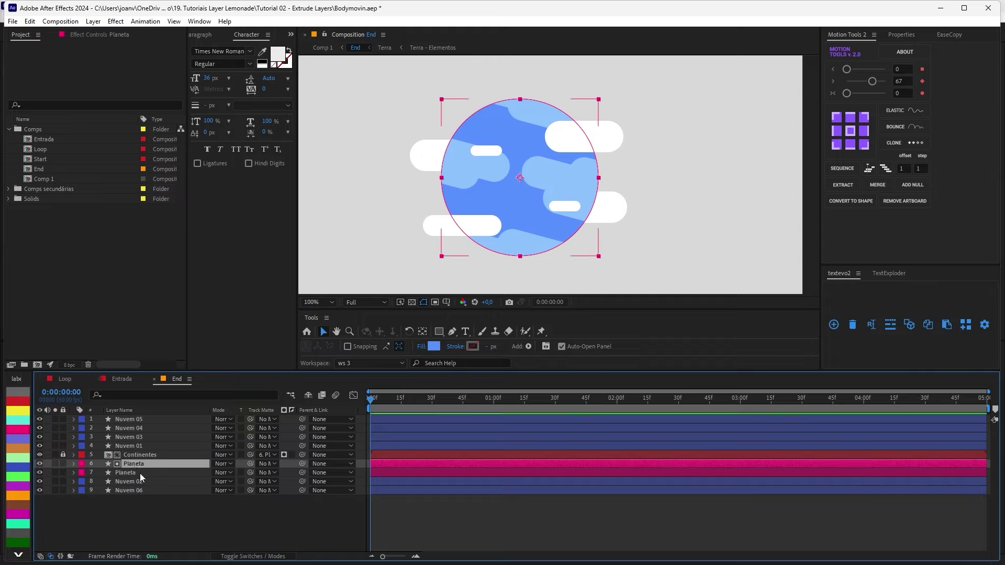
{"action": "key", "text": "Return"}
{"action": "key", "text": "Caps_Lock"}
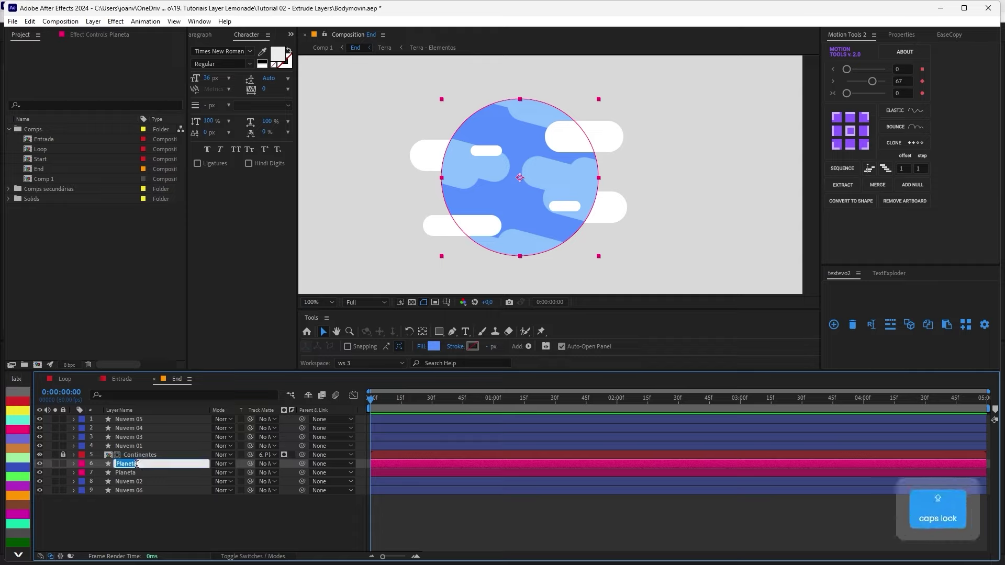
{"action": "type", "text": "M"}
{"action": "key", "text": "Caps_Lock"}
{"action": "type", "text": "ask"}
{"action": "key", "text": "Return"}
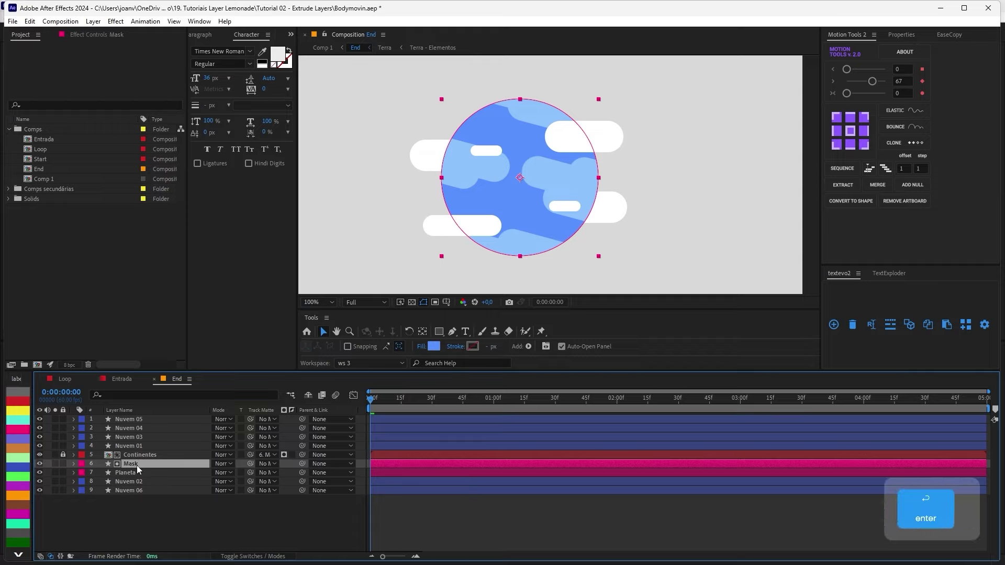
{"action": "left_click", "coordinate": [40, 472]}
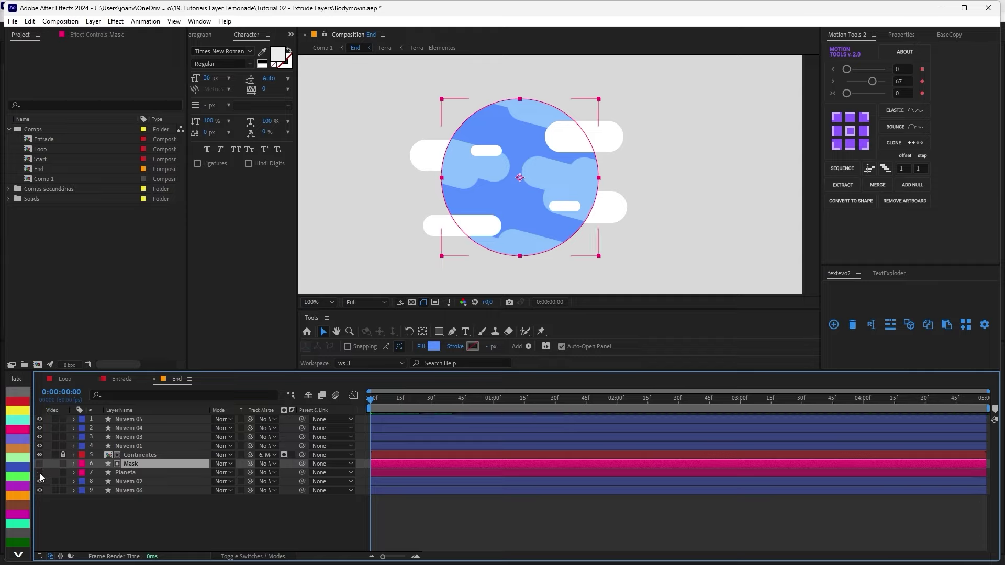
Check the Planeta layers in End and in the Entrada composition
{"action": "left_click", "coordinate": [133, 474]}
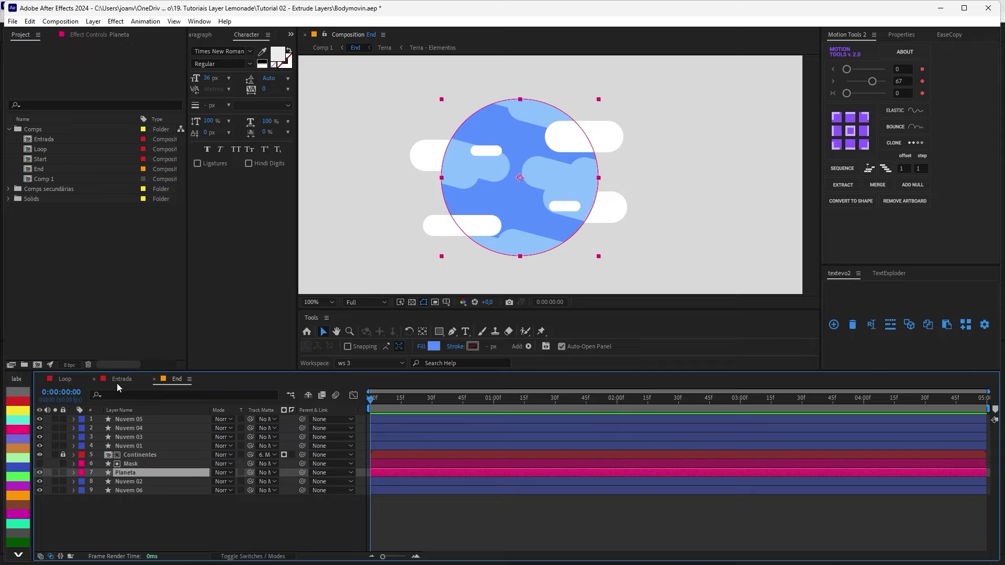
{"action": "left_click", "coordinate": [119, 379]}
{"action": "left_click", "coordinate": [131, 464]}
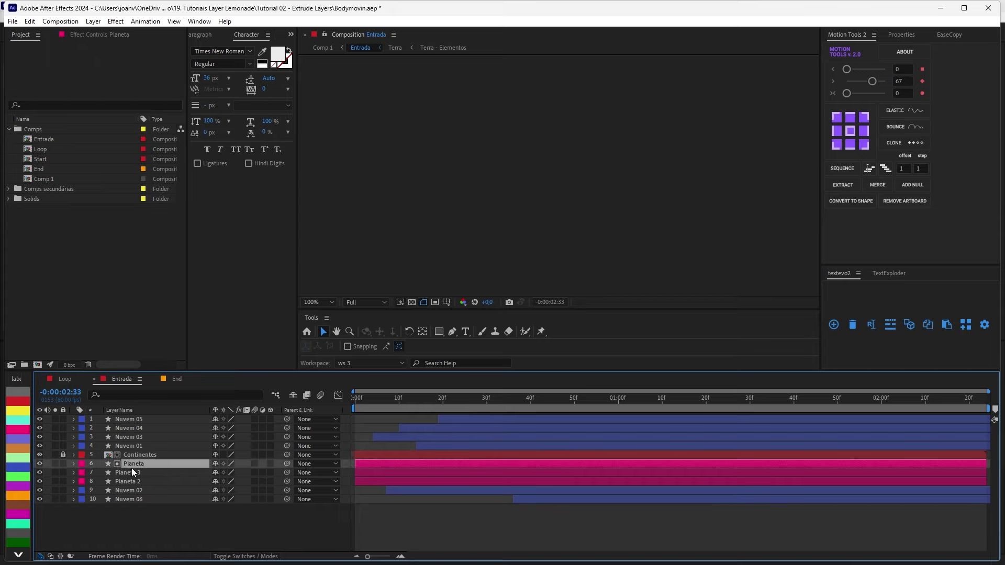
Duplicate the Planeta layer in the Loop composition and place the copy directly below the original
{"action": "left_click", "coordinate": [60, 379]}
{"action": "left_click", "coordinate": [142, 472]}
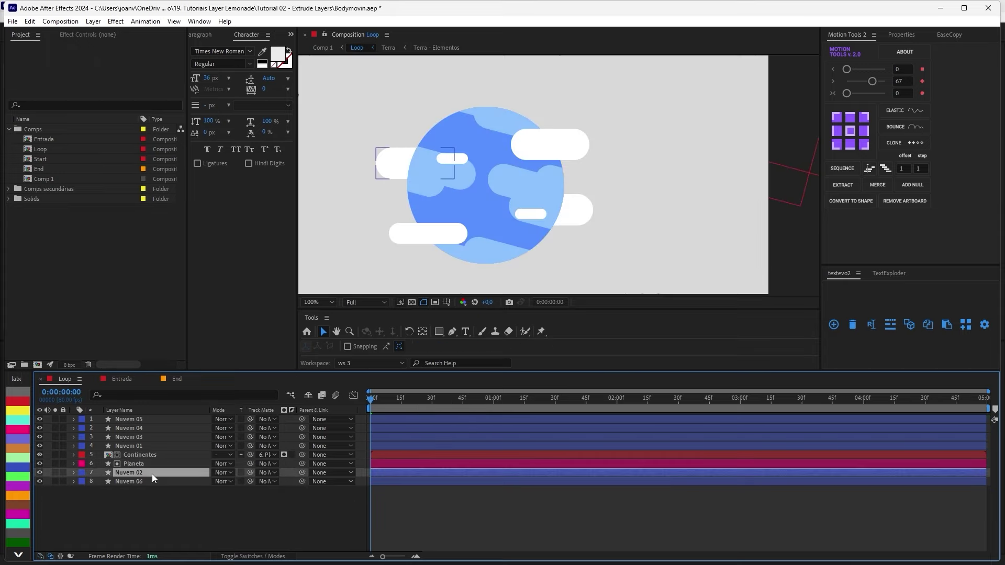
{"action": "left_click", "coordinate": [146, 465]}
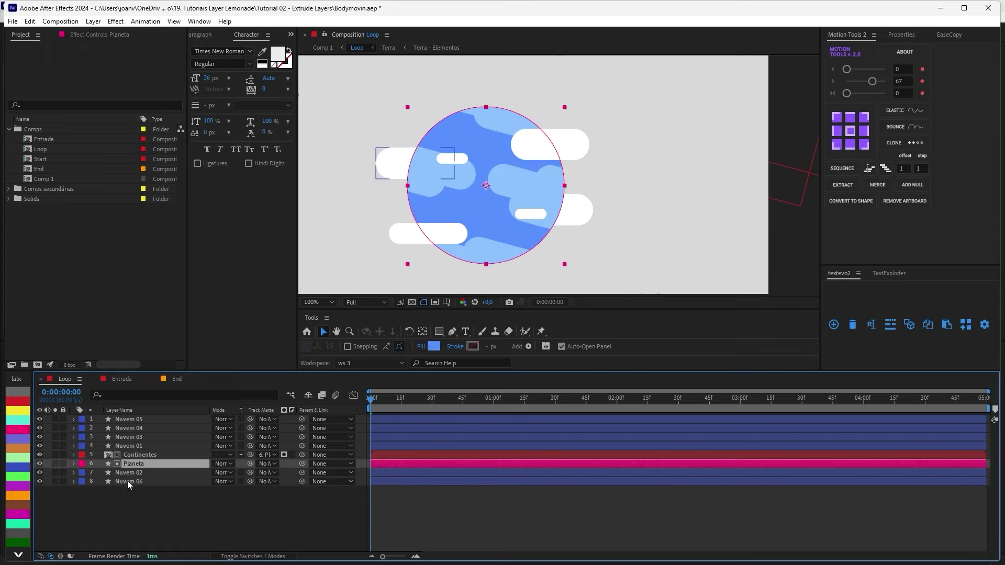
{"action": "key", "text": "ctrl+d"}
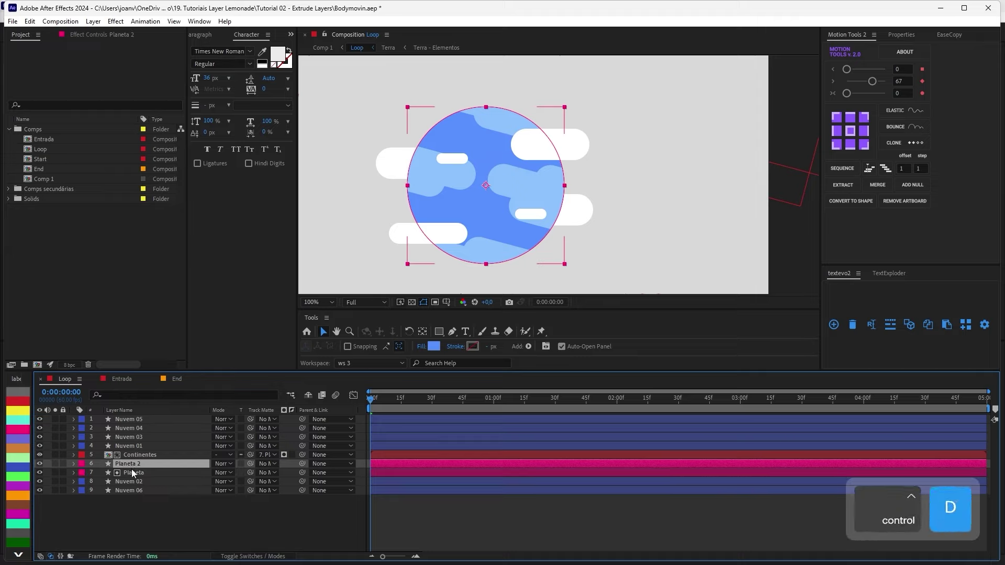
{"action": "left_click_drag", "start_coordinate": [127, 465], "coordinate": [127, 473]}
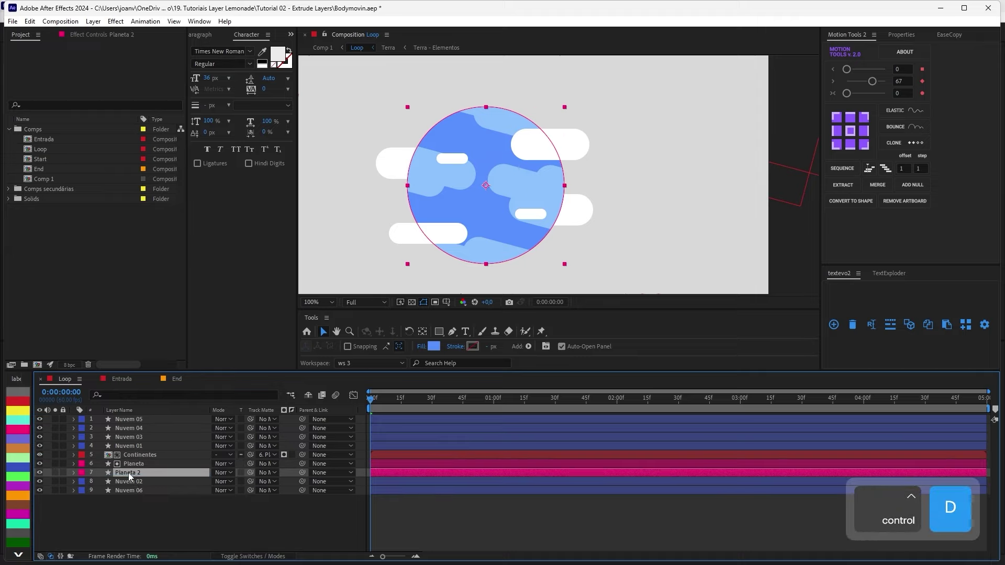
Rename the lower copy in Loop as Planeta and the matte layer above it as Mask
{"action": "key", "text": "Return"}
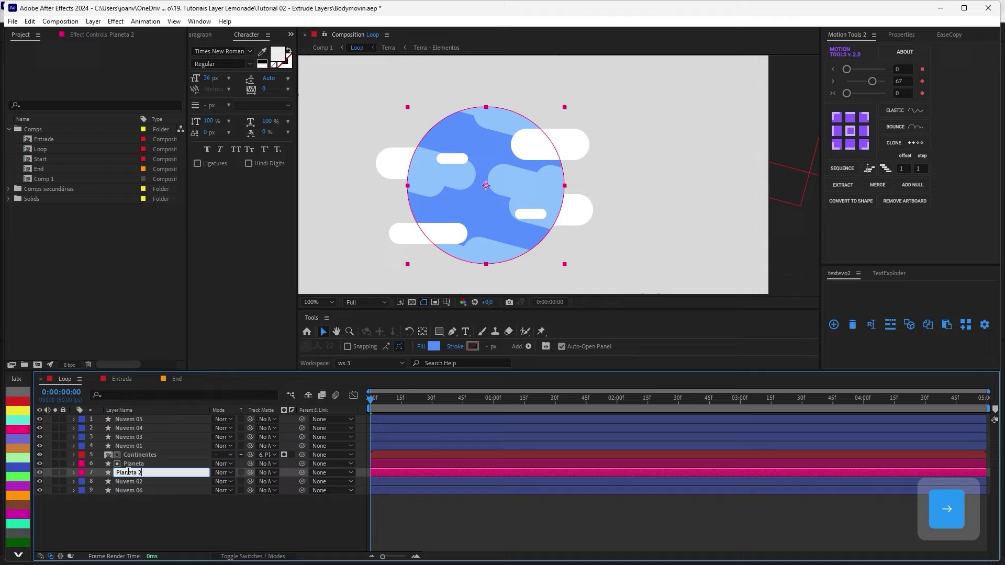
{"action": "key", "text": "BackSpace"}
{"action": "key", "text": "BackSpace"}
{"action": "left_click", "coordinate": [153, 464]}
{"action": "key", "text": "Return"}
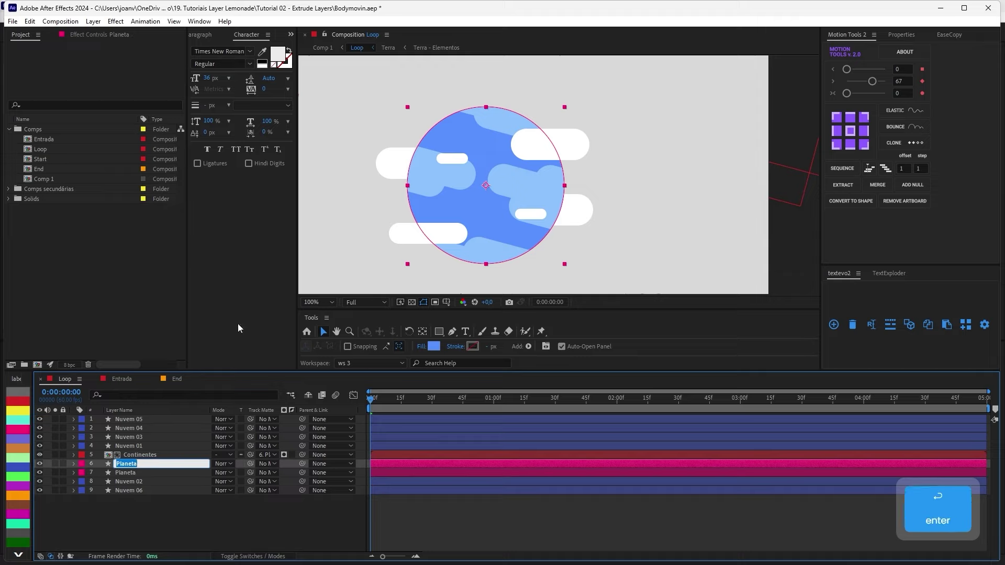
{"action": "type", "text": "Mask"}
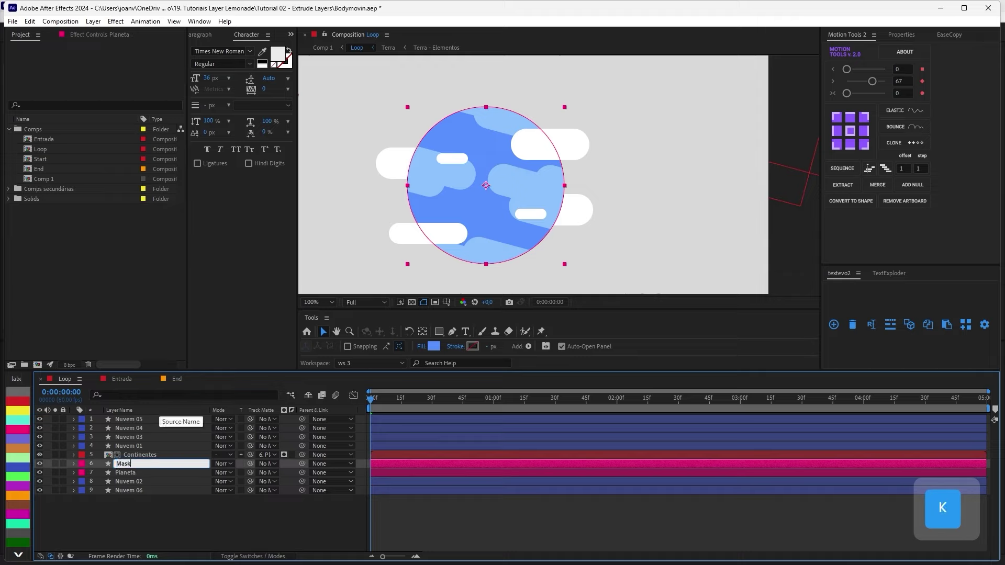
{"action": "key", "text": "Return"}
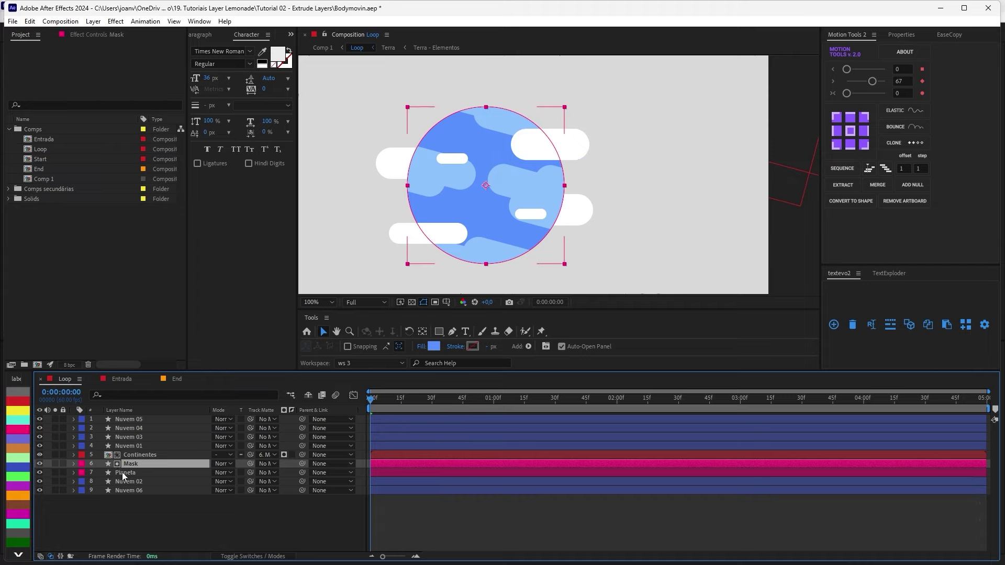
Compare the Mask and Planeta layers in the Loop and End compositions
{"action": "left_click", "coordinate": [122, 472]}
{"action": "left_click", "coordinate": [120, 501]}
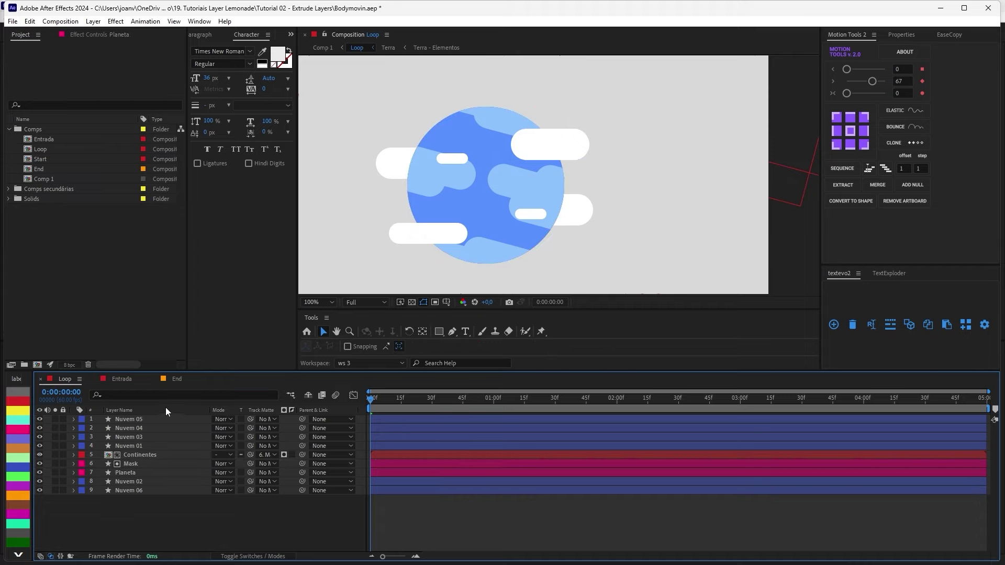
{"action": "left_click", "coordinate": [171, 379]}
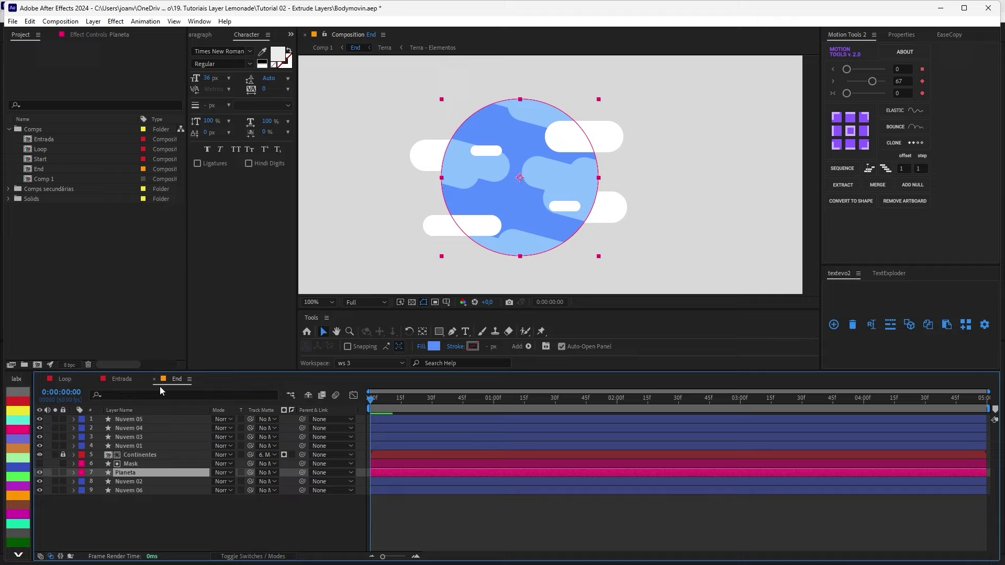
{"action": "left_click", "coordinate": [64, 380]}
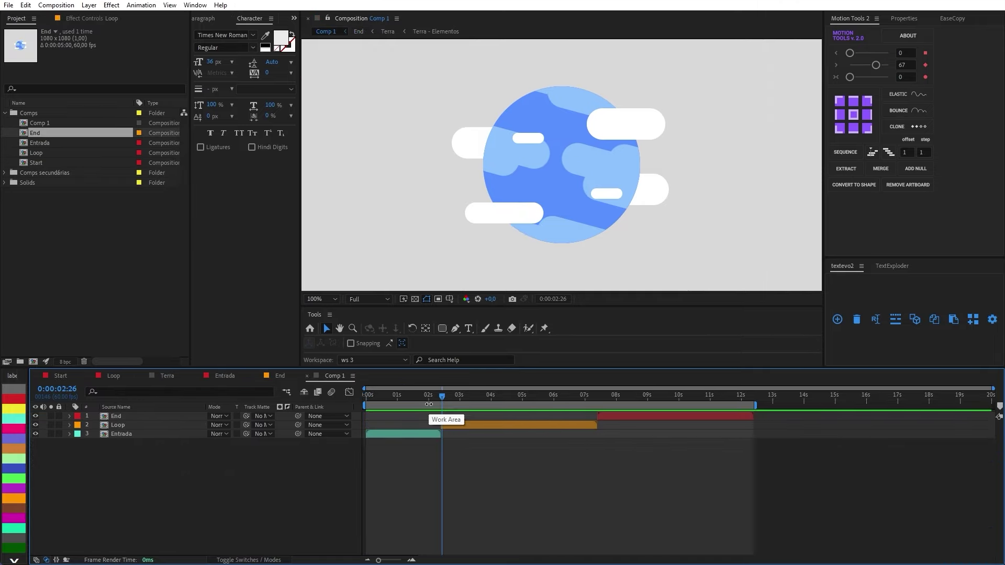
Open the Bodymovin extension from Comp 1 and move its window over the composition view
{"action": "left_click", "coordinate": [202, 10]}
{"action": "mouse_move", "coordinate": [366, 62]}
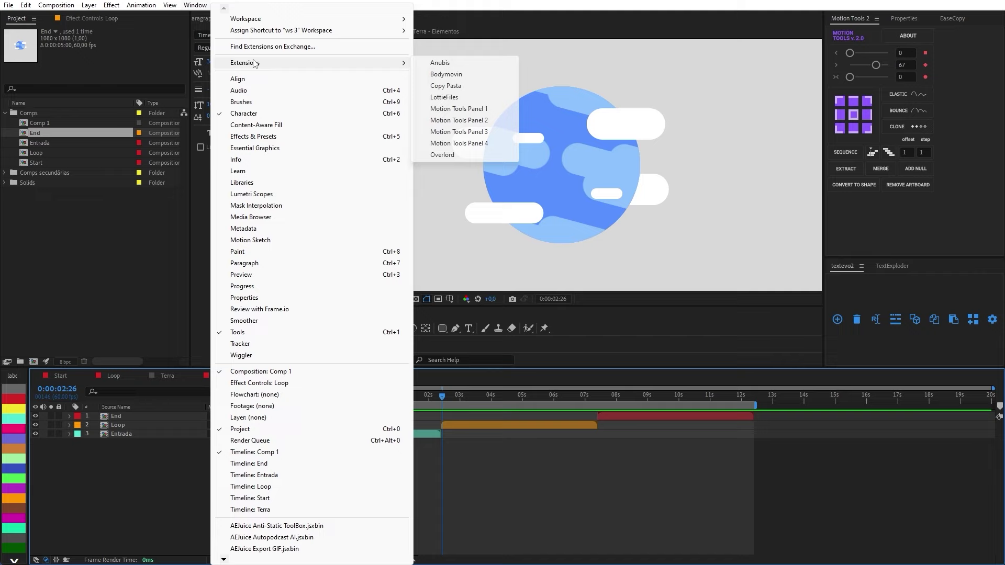
{"action": "left_click", "coordinate": [442, 74]}
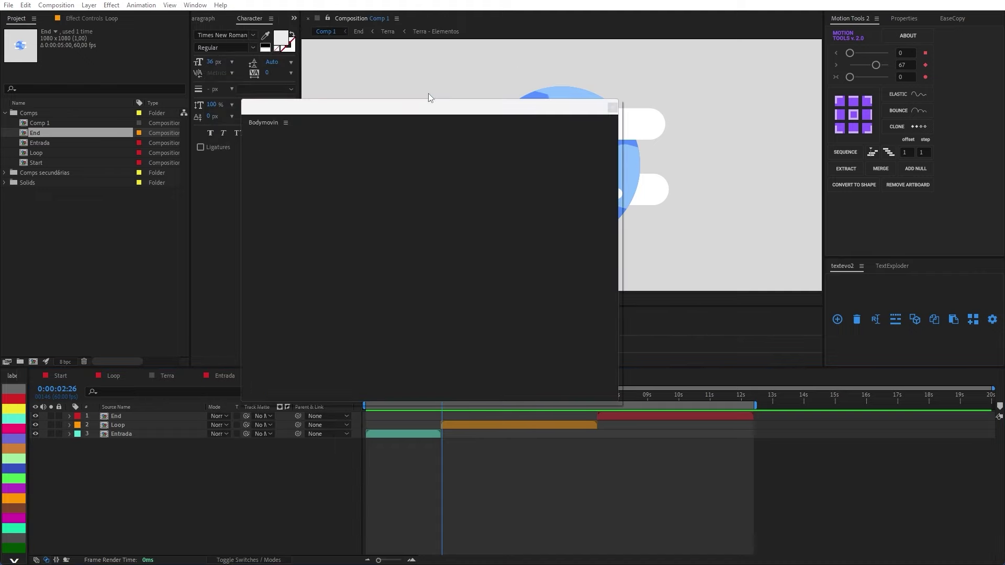
{"action": "left_click_drag", "start_coordinate": [463, 100], "coordinate": [449, 75]}
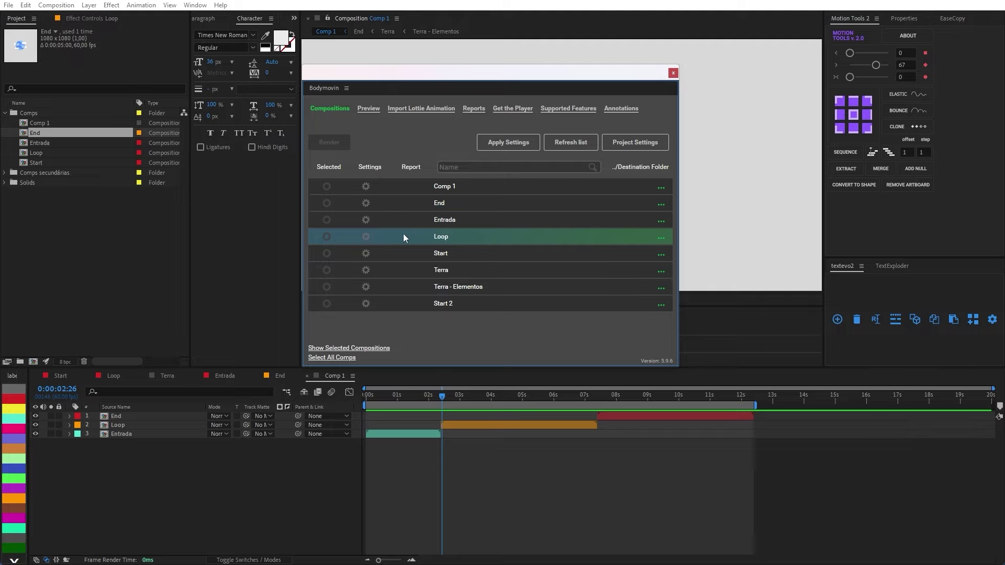
Select the End, Entrada and Loop compositions for rendering in Bodymovin and open the project settings
{"action": "left_click", "coordinate": [327, 204]}
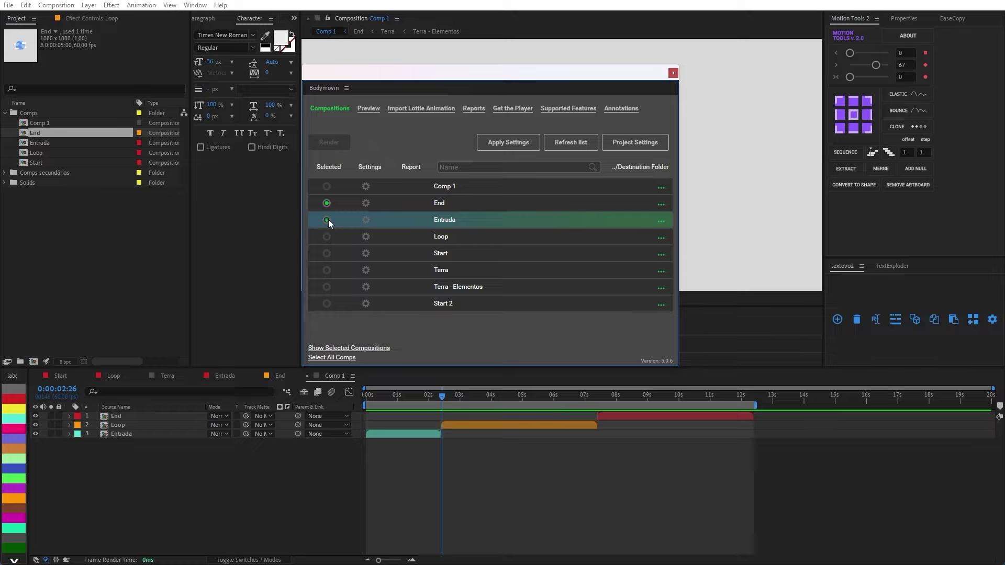
{"action": "left_click", "coordinate": [326, 237]}
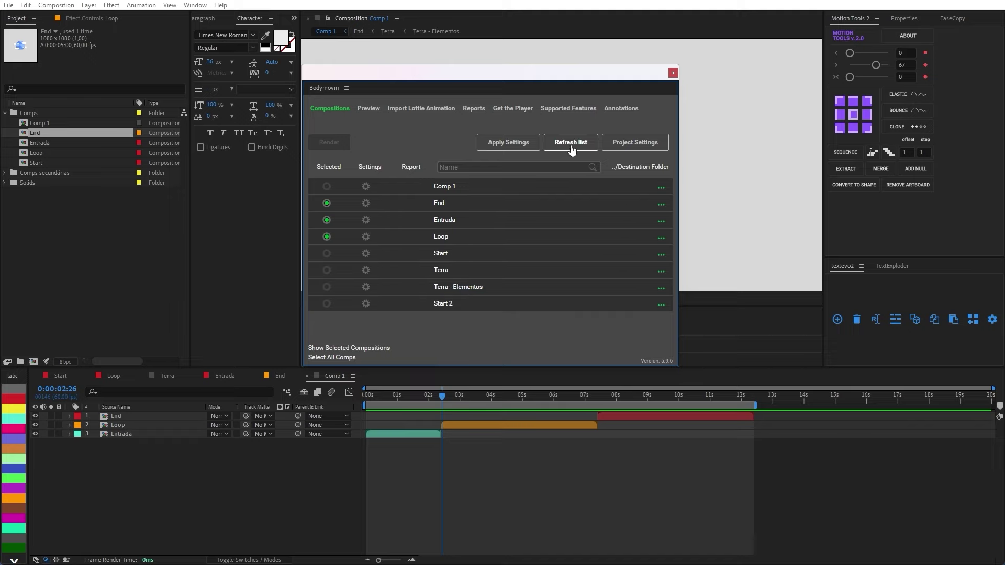
{"action": "left_click", "coordinate": [610, 144]}
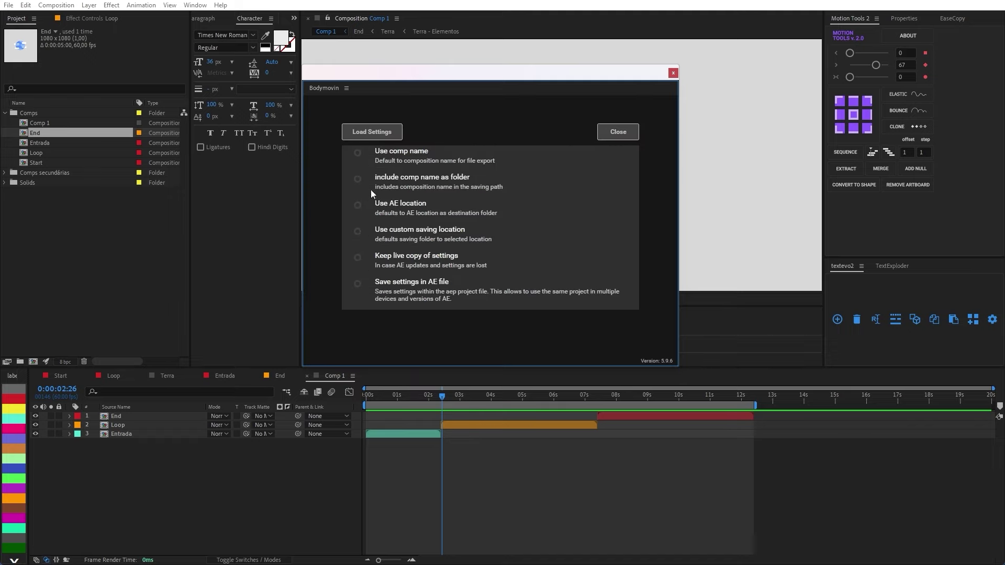
Enable Use comp name as the default for exported file names in the project settings and return to the compositions list
{"action": "left_click", "coordinate": [356, 159]}
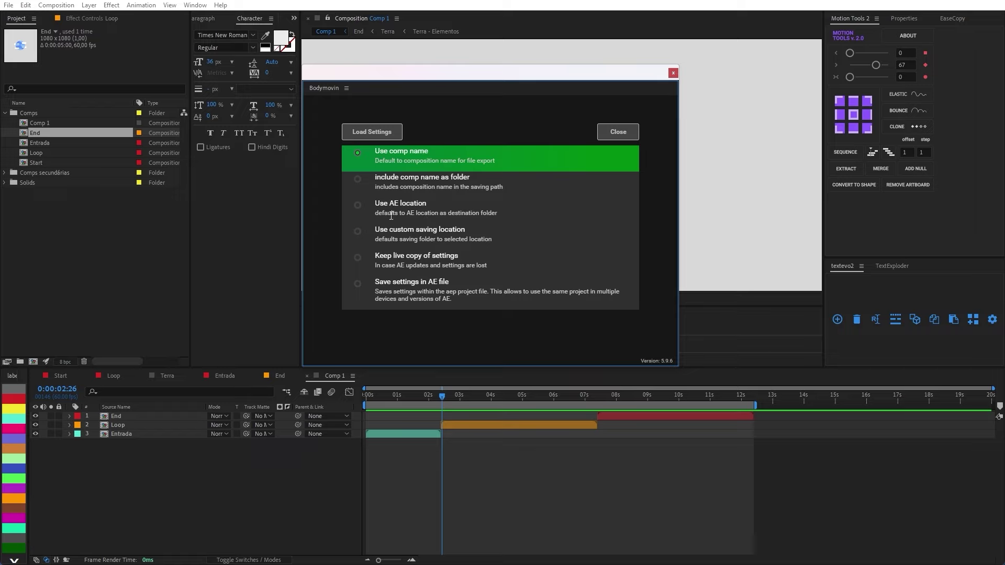
{"action": "left_click", "coordinate": [607, 131]}
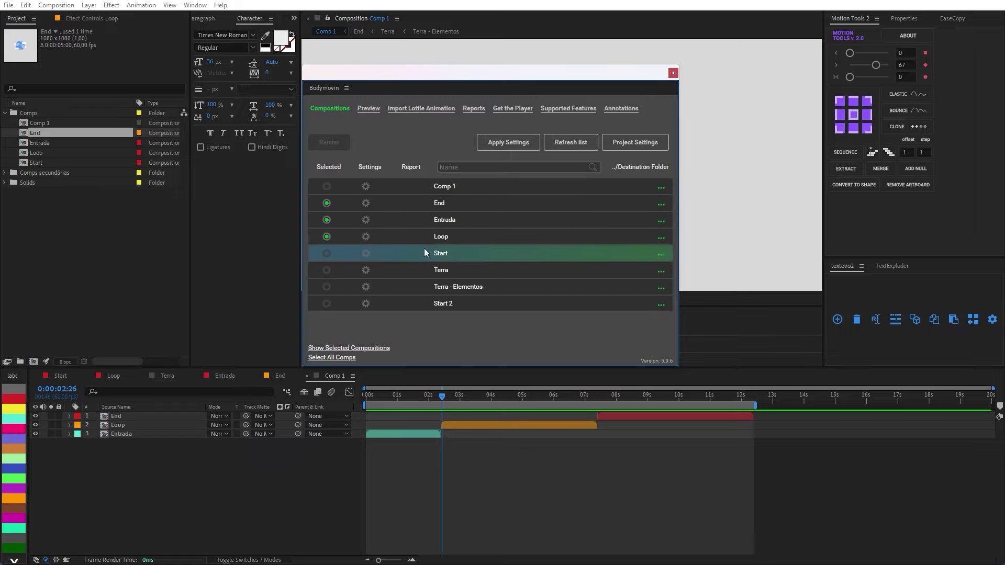
Set the desktop as destination for End.json, Entrada.json and Loop.json, and render the three selected compositions
{"action": "left_click", "coordinate": [663, 206]}
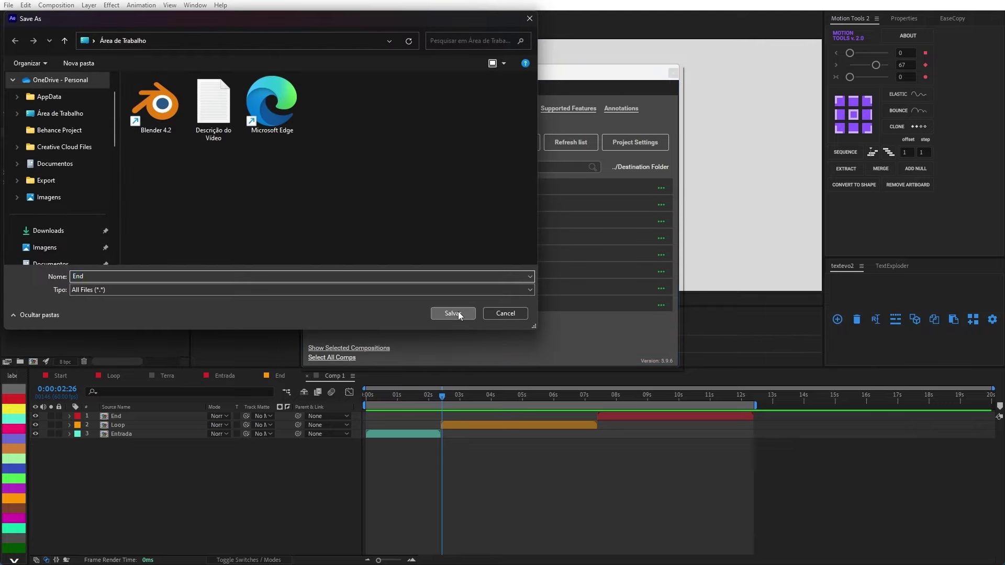
{"action": "left_click", "coordinate": [458, 312]}
{"action": "left_click", "coordinate": [661, 222]}
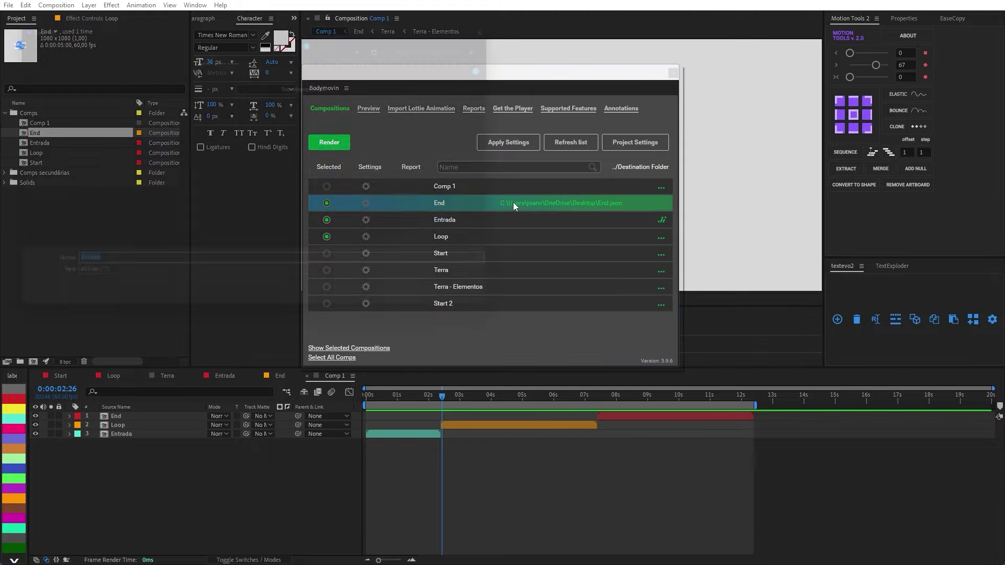
{"action": "left_click", "coordinate": [453, 312]}
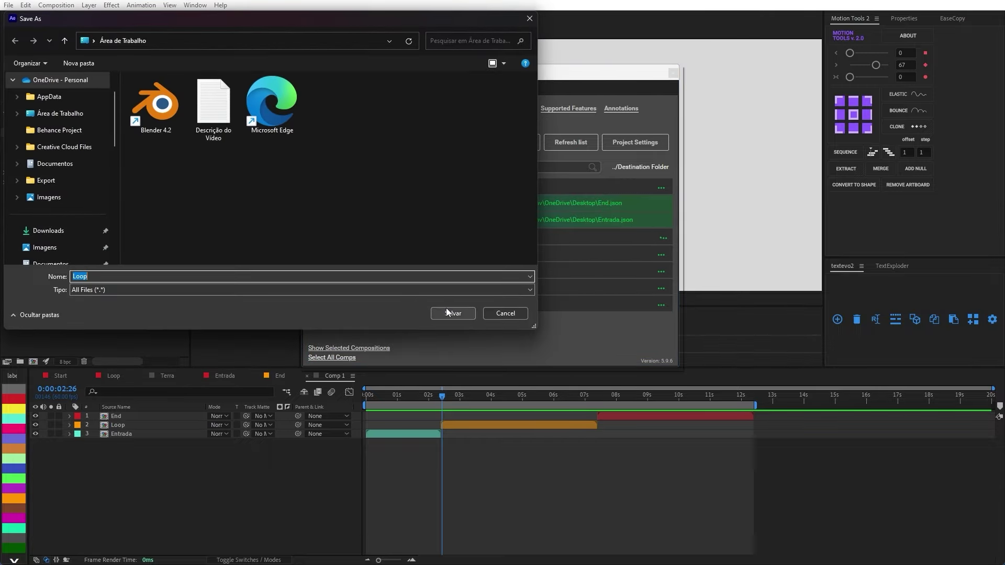
{"action": "left_click", "coordinate": [446, 310]}
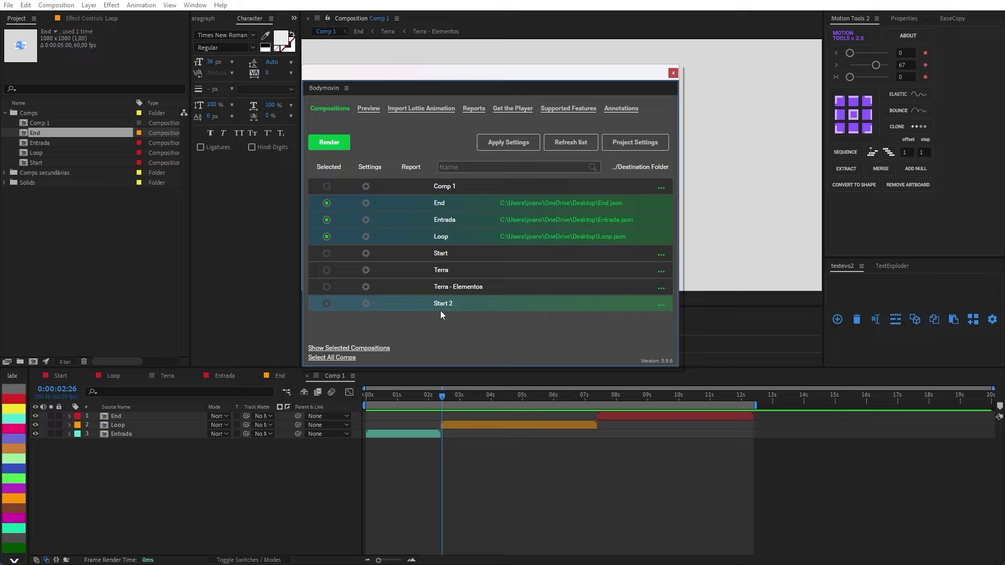
{"action": "left_click", "coordinate": [329, 142]}
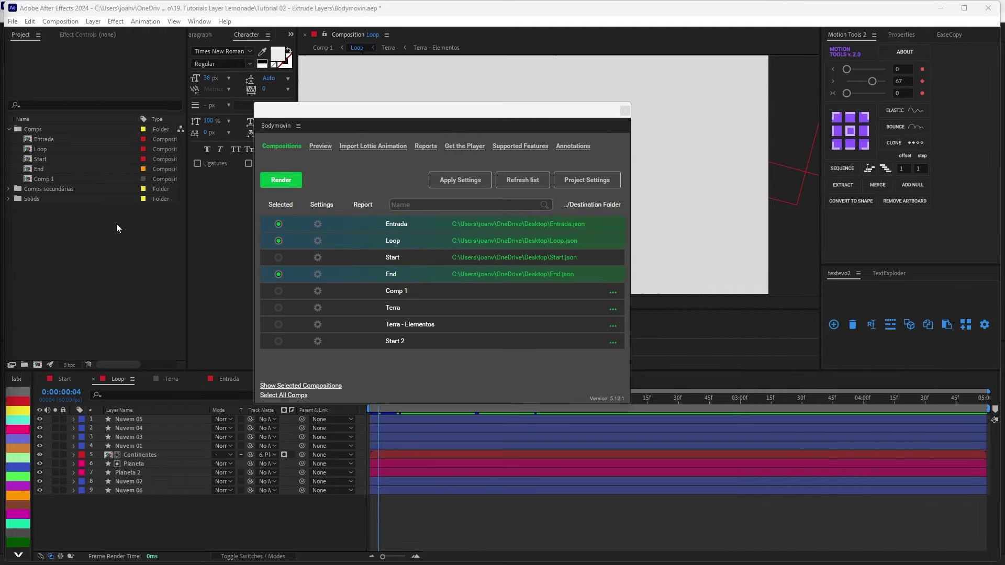
Load the exported Loop JSON file from the desktop into the Bodymovin preview and play it from near the beginning
{"action": "left_click", "coordinate": [320, 146]}
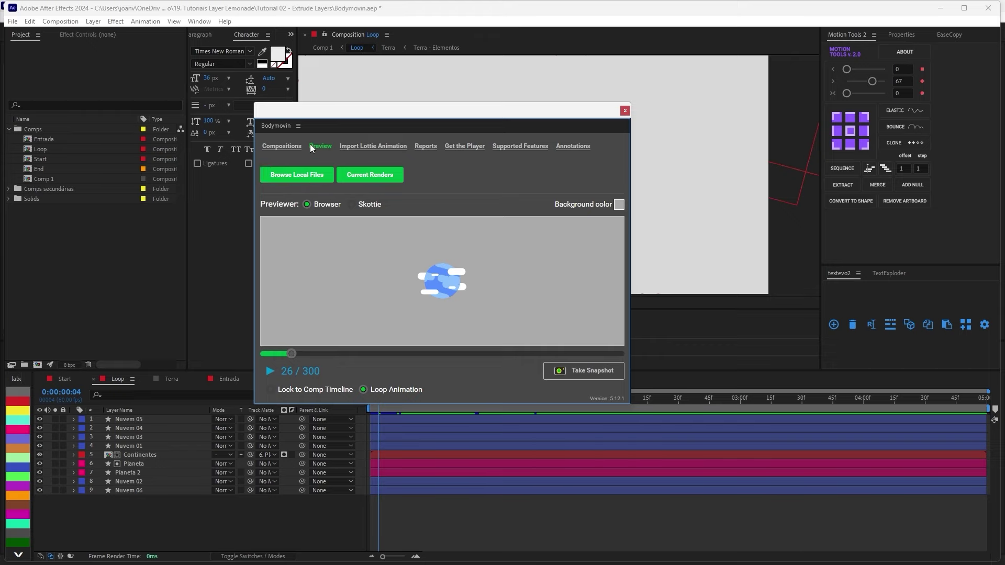
{"action": "left_click", "coordinate": [296, 176]}
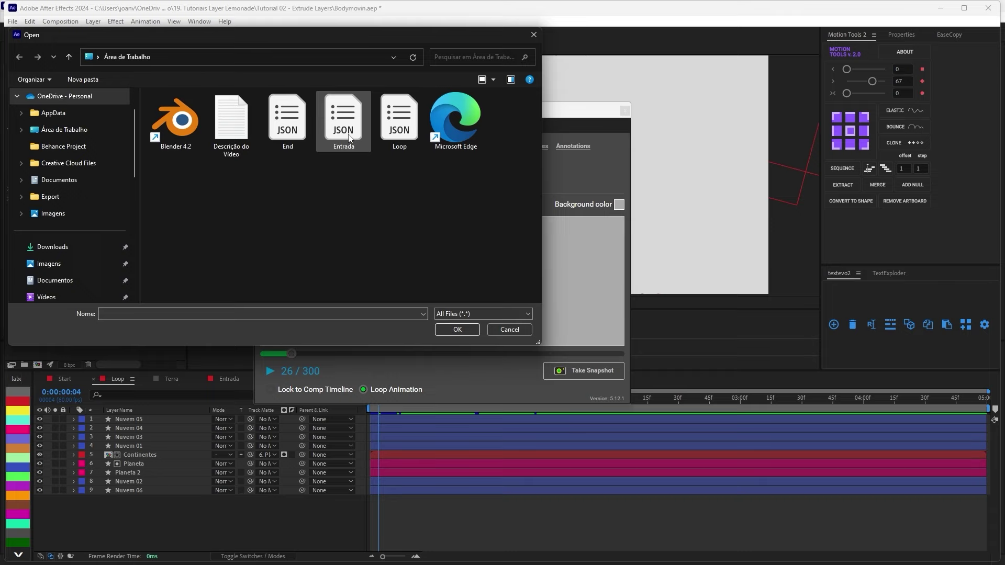
{"action": "left_click", "coordinate": [397, 120]}
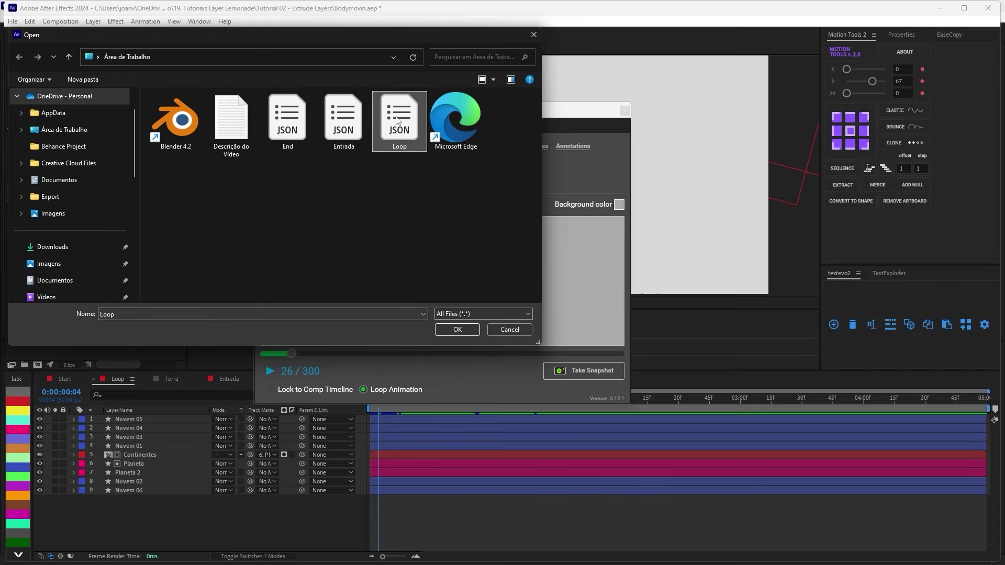
{"action": "double_click", "coordinate": [397, 120]}
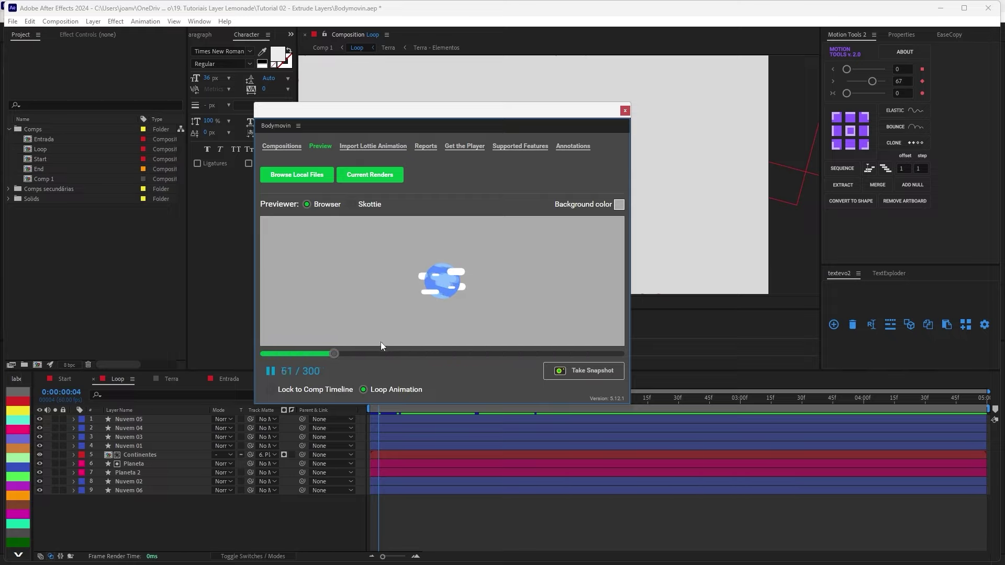
{"action": "left_click_drag", "start_coordinate": [364, 351], "coordinate": [267, 351]}
{"action": "key", "text": "space"}
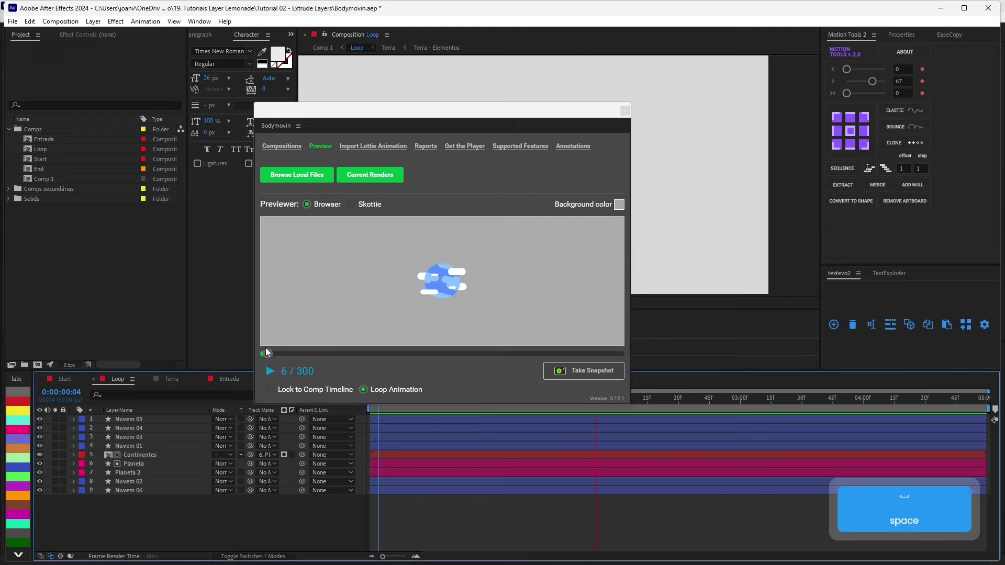
{"action": "left_click", "coordinate": [270, 370]}
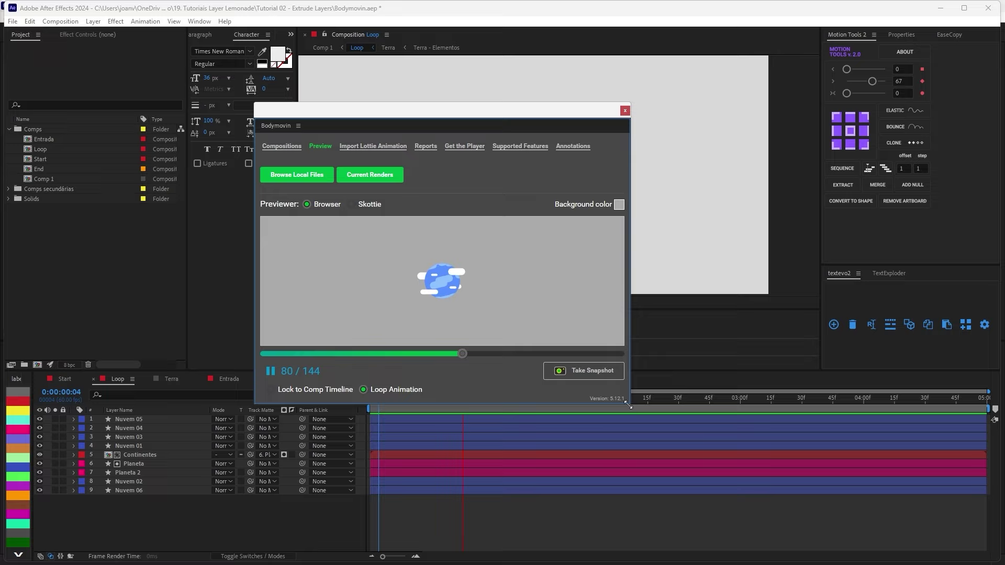
Enlarge the Bodymovin window to nearly the full screen height to view the animation preview at a larger size
{"action": "left_click_drag", "start_coordinate": [630, 403], "coordinate": [782, 529]}
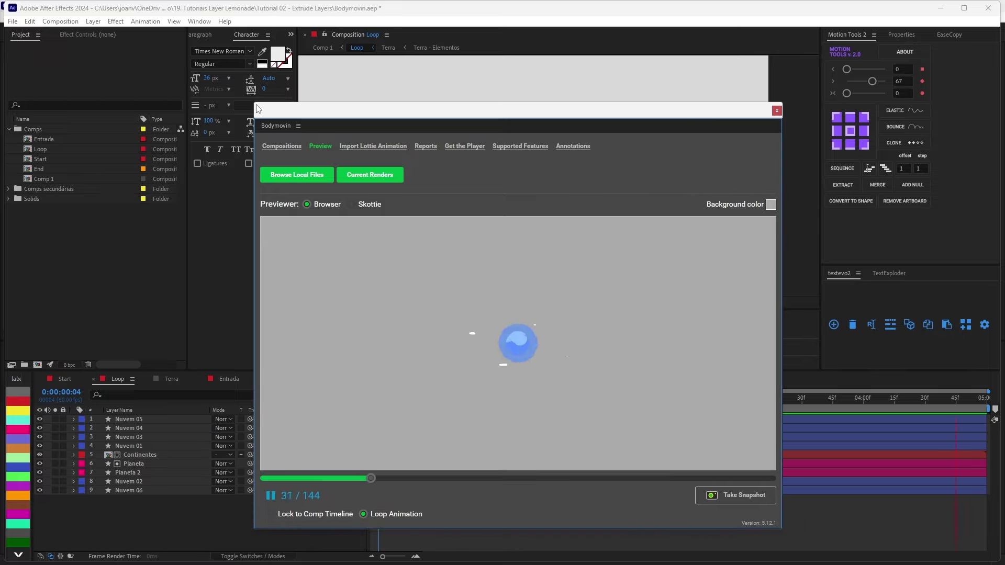
{"action": "left_click_drag", "start_coordinate": [256, 109], "coordinate": [196, 3]}
{"action": "left_click_drag", "start_coordinate": [782, 528], "coordinate": [797, 563]}
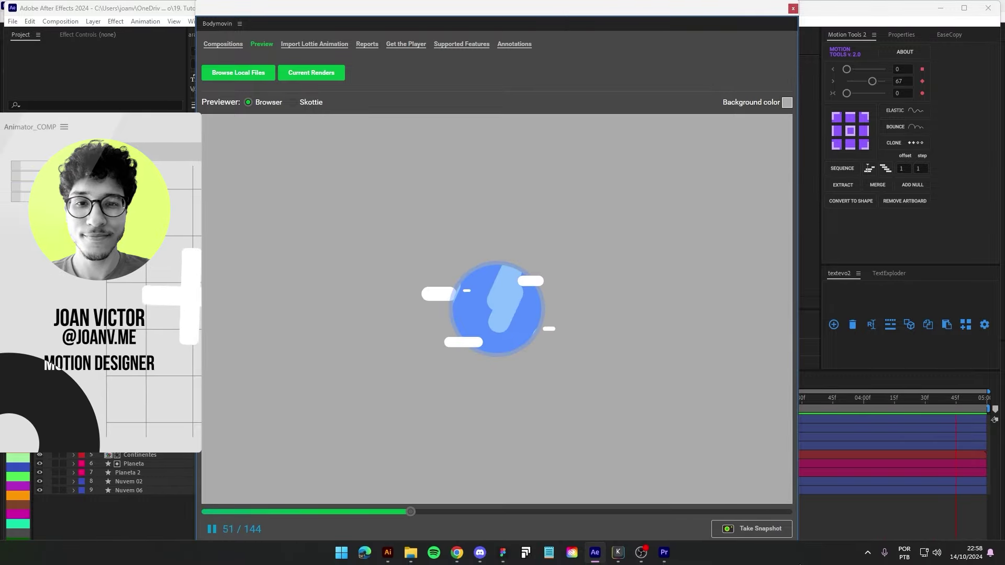